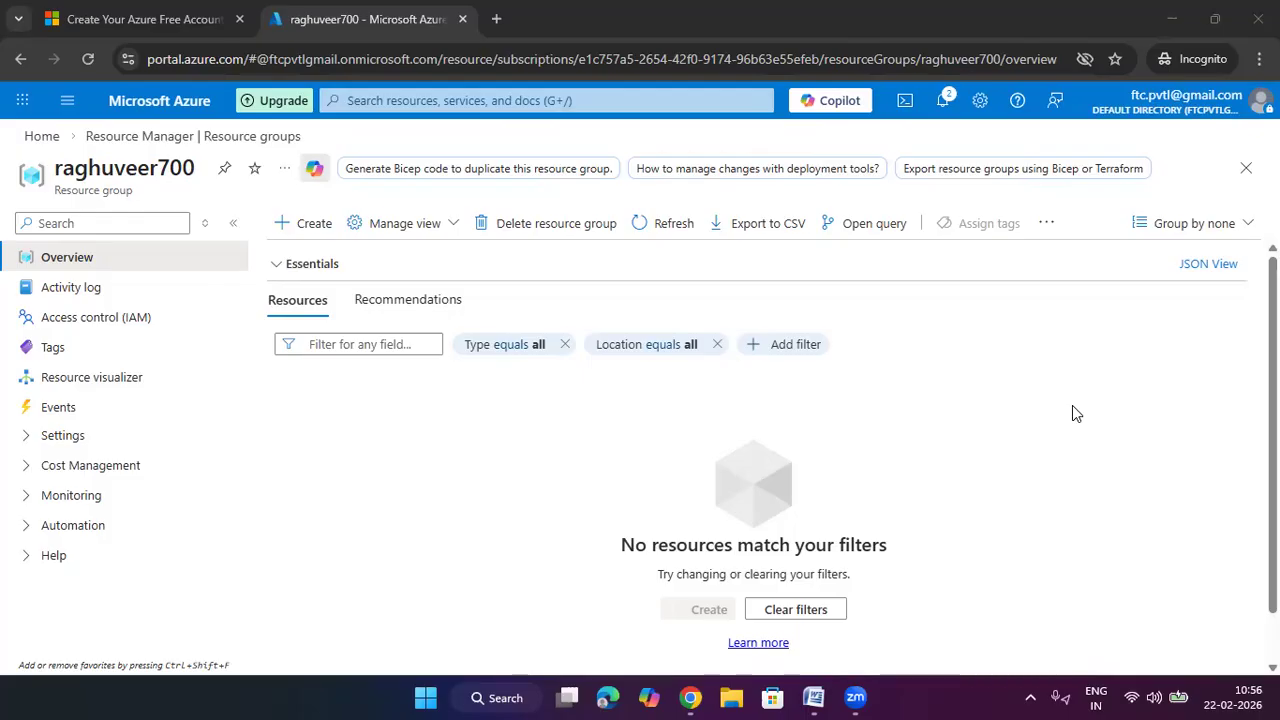
# Open the Virtual networks list from recent services; it currently shows no networks
pyautogui.click(934, 377)
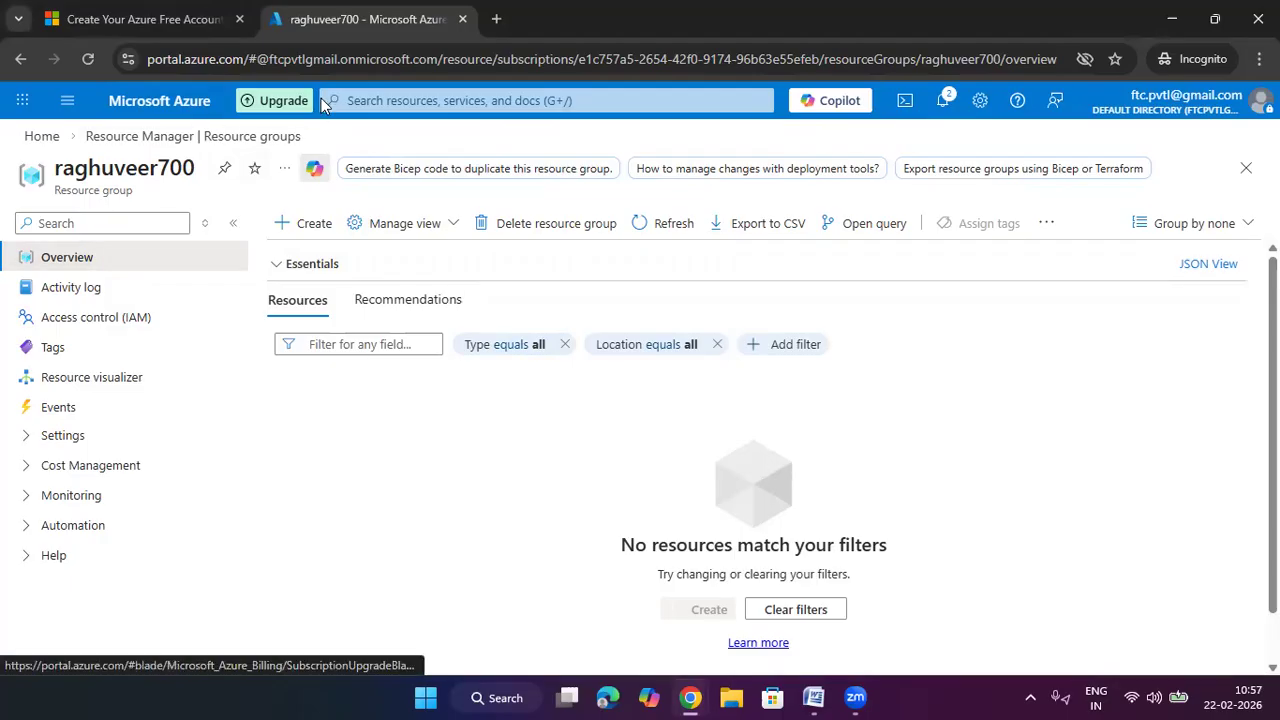
pyautogui.click(371, 101)
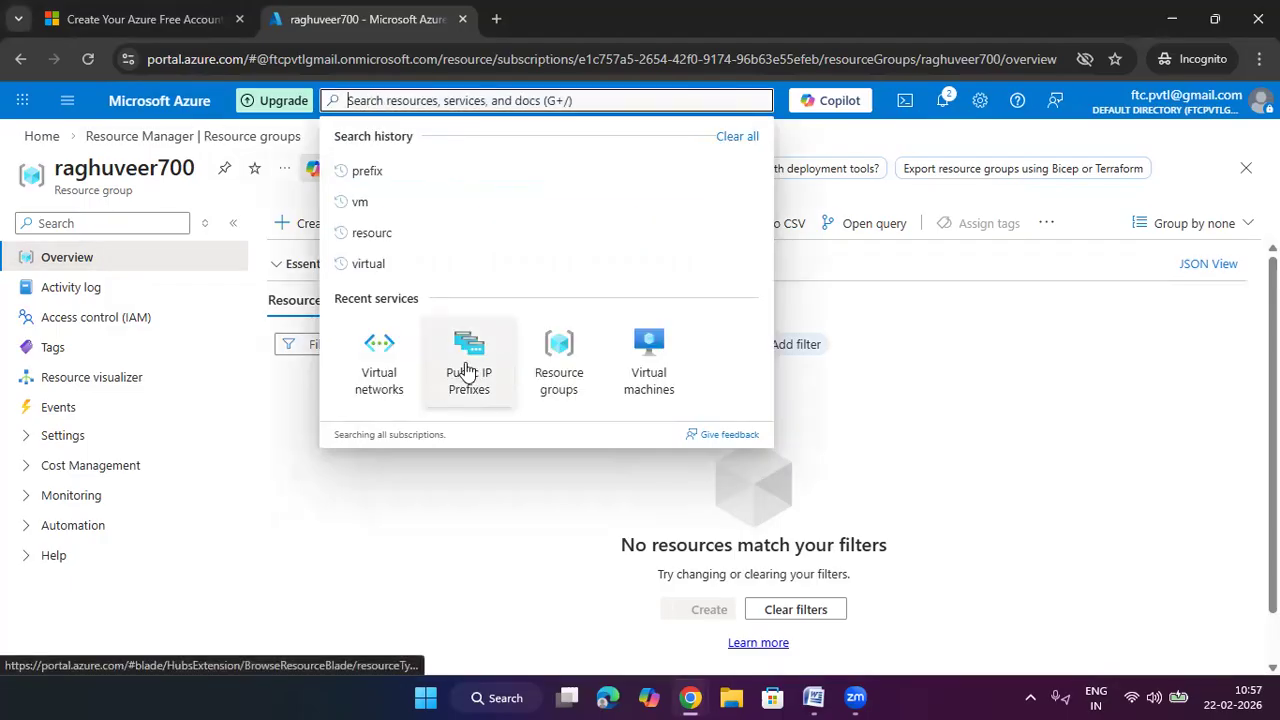
pyautogui.click(407, 368)
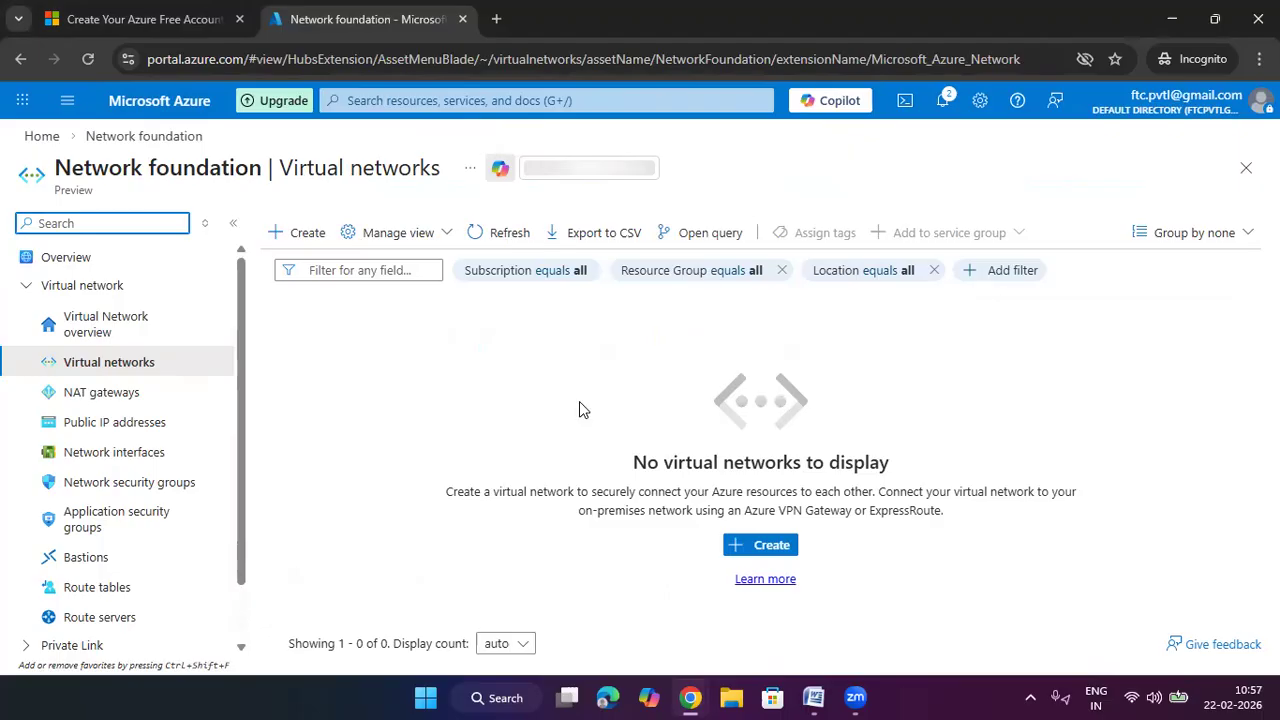
# Start a new virtual network named raghuveer-vnet in a newly created resource group
pyautogui.click(759, 547)
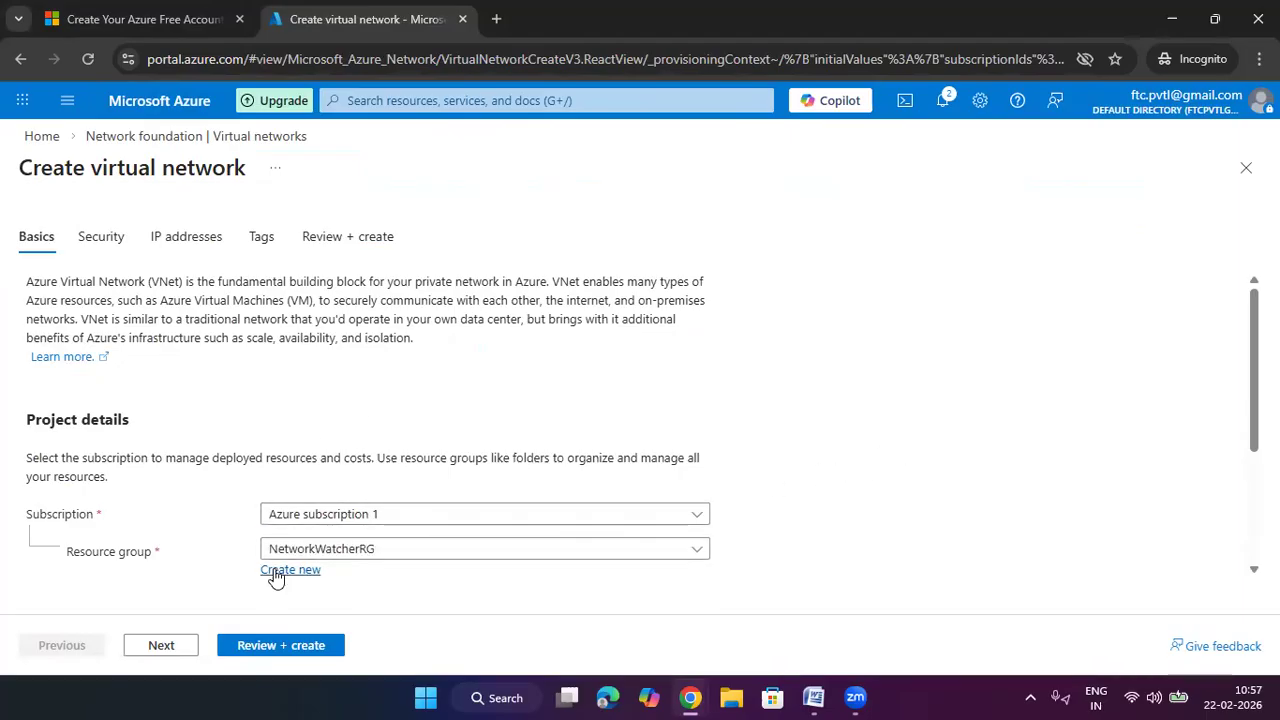
pyautogui.scroll(-1, 394, 517)
pyautogui.click(304, 476)
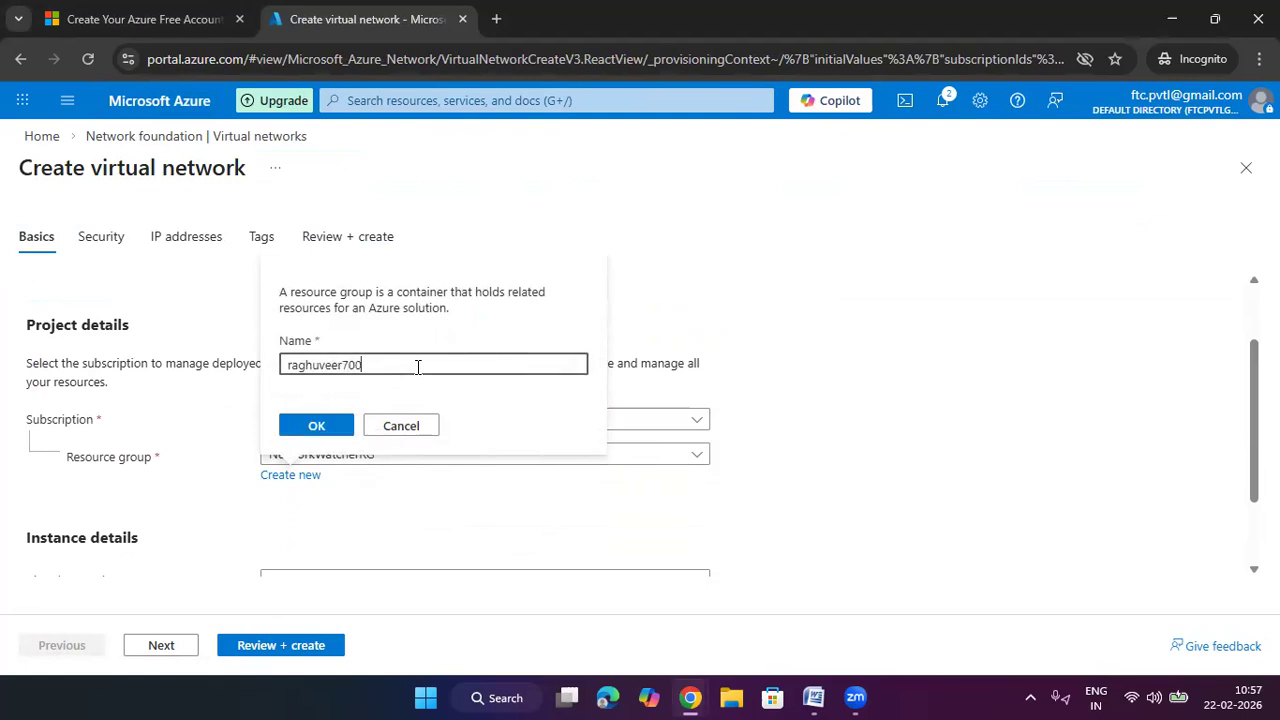
pyautogui.click(298, 427)
pyautogui.scroll(-1, 997, 328)
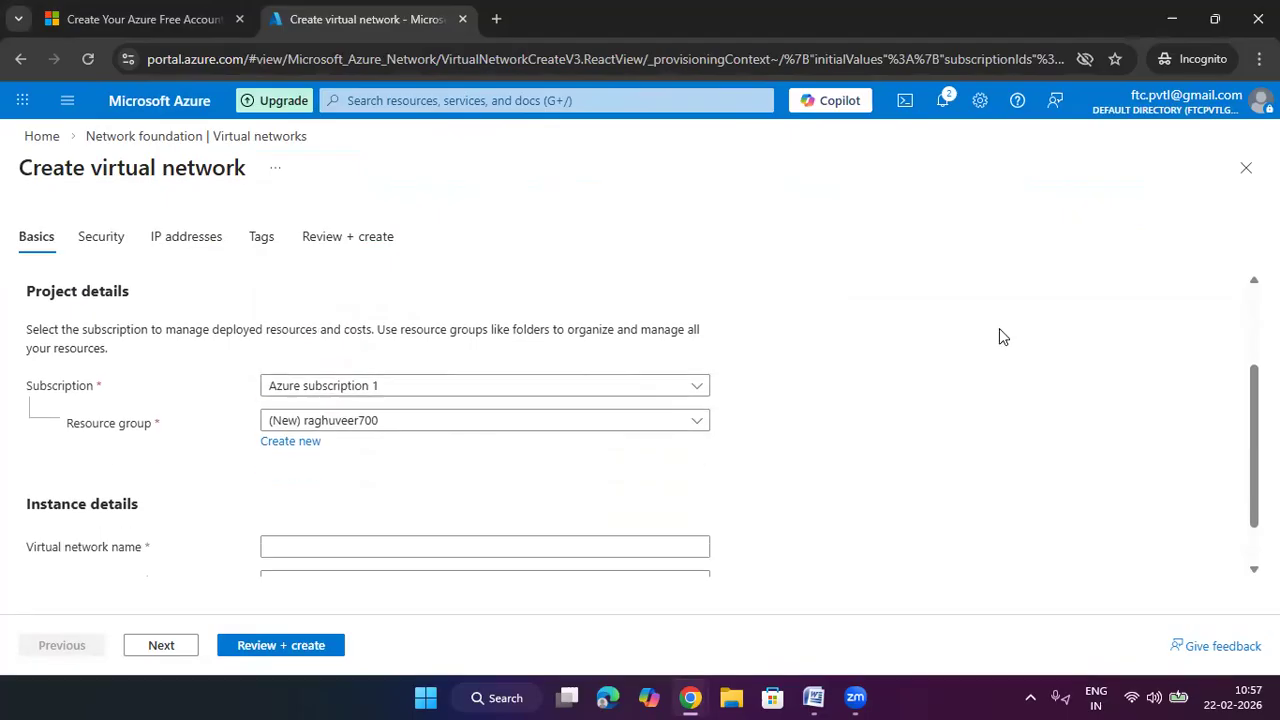
pyautogui.click(418, 484)
pyautogui.write('raghuveer-vnet')
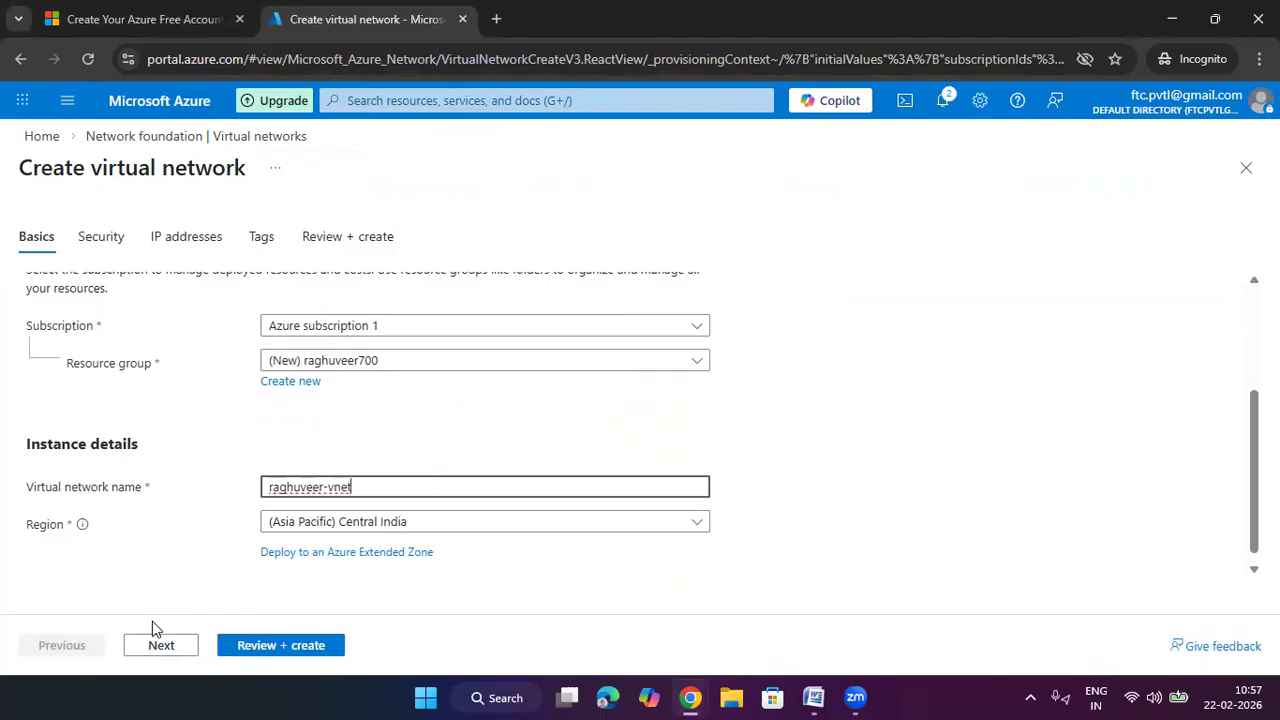
# Add a 192.168.1.0/24 IPv4 address space and run Review + create validation
pyautogui.click(165, 650)
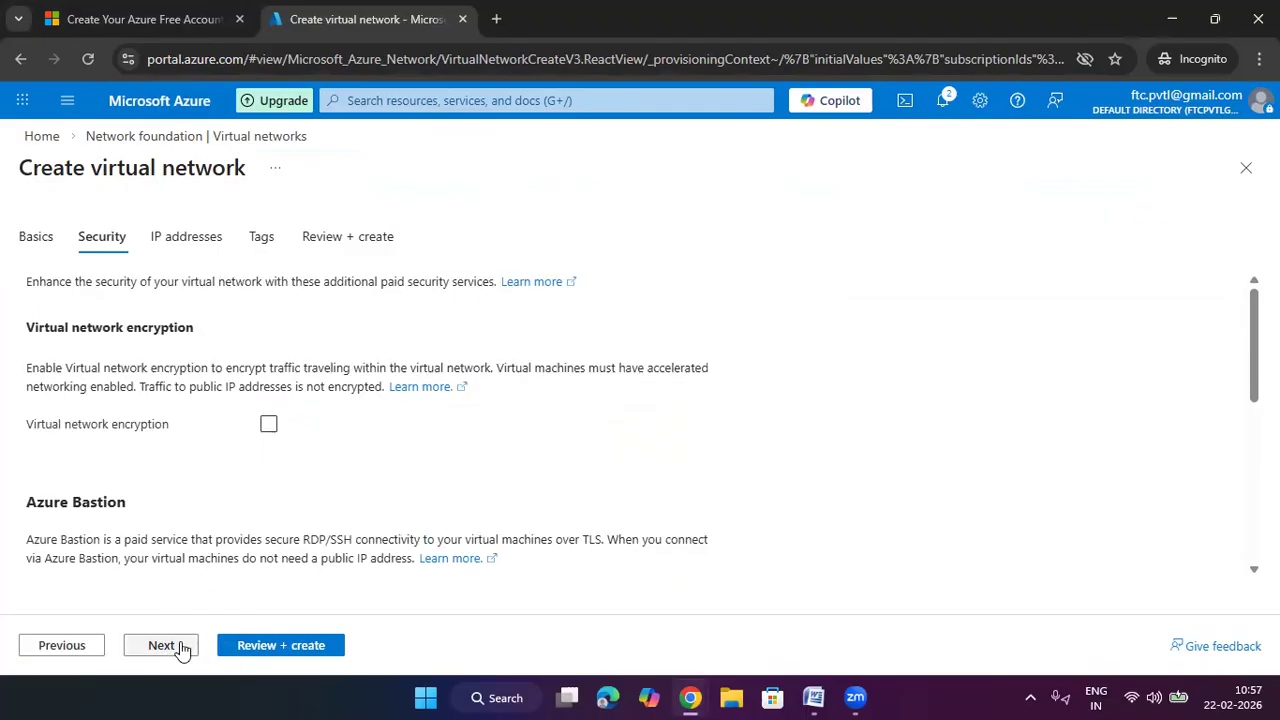
pyautogui.click(172, 648)
pyautogui.scroll(-2, 310, 545)
pyautogui.click(145, 565)
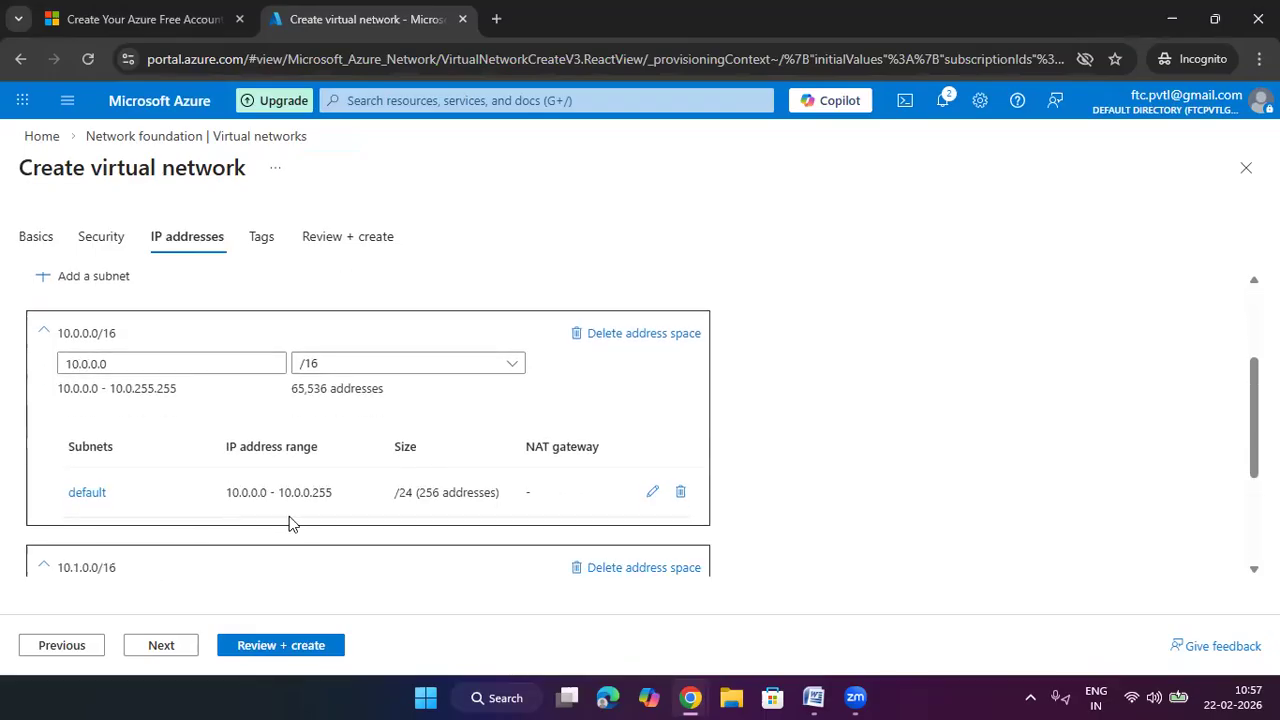
pyautogui.scroll(-2, 292, 520)
pyautogui.doubleClick(172, 393)
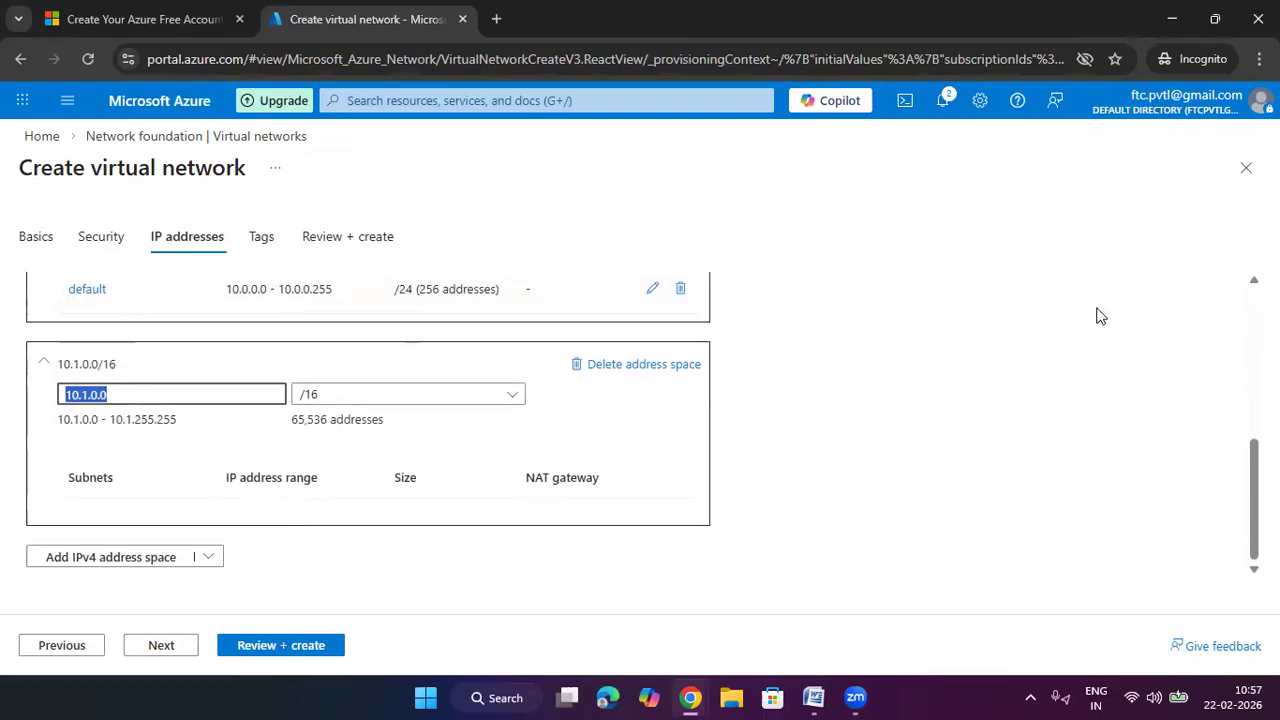
pyautogui.write('192.168.')
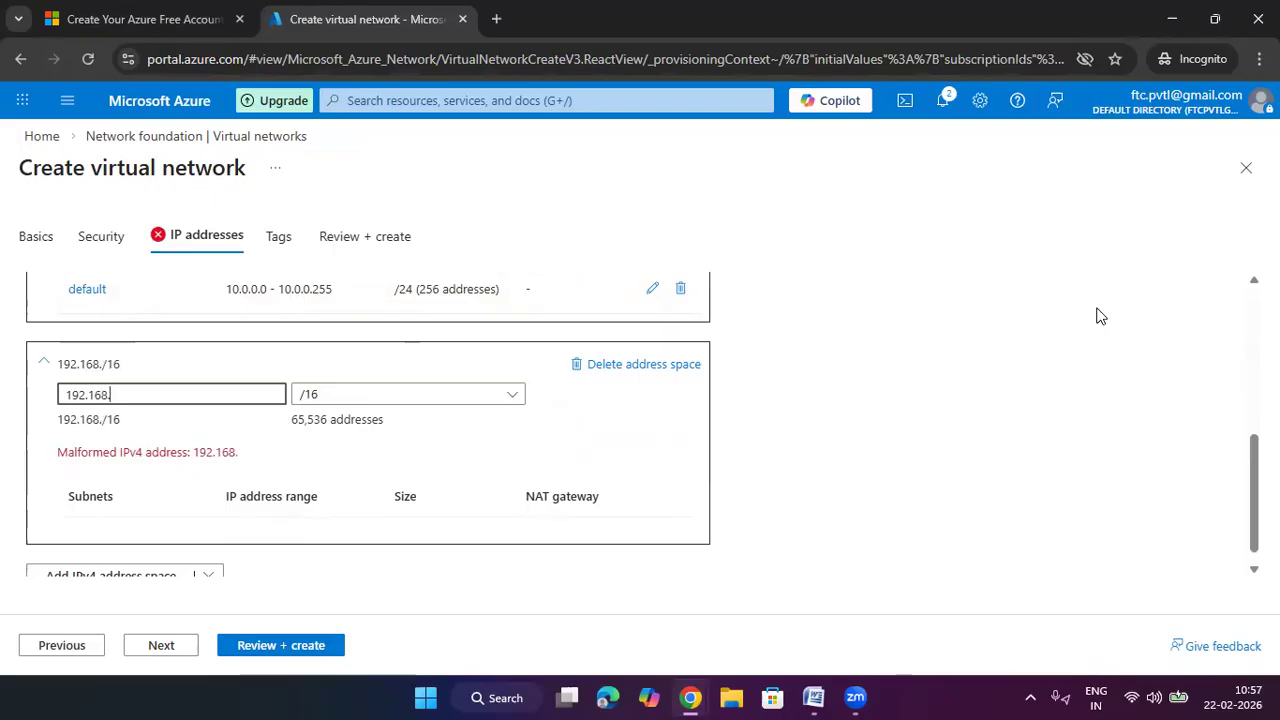
pyautogui.write('1.0')
pyautogui.press('Tab')
pyautogui.press('Down')
pyautogui.press('Down')
pyautogui.press('Down')
pyautogui.press('Down')
pyautogui.press('Down')
pyautogui.press('Down')
pyautogui.press('Down')
pyautogui.press('Down')
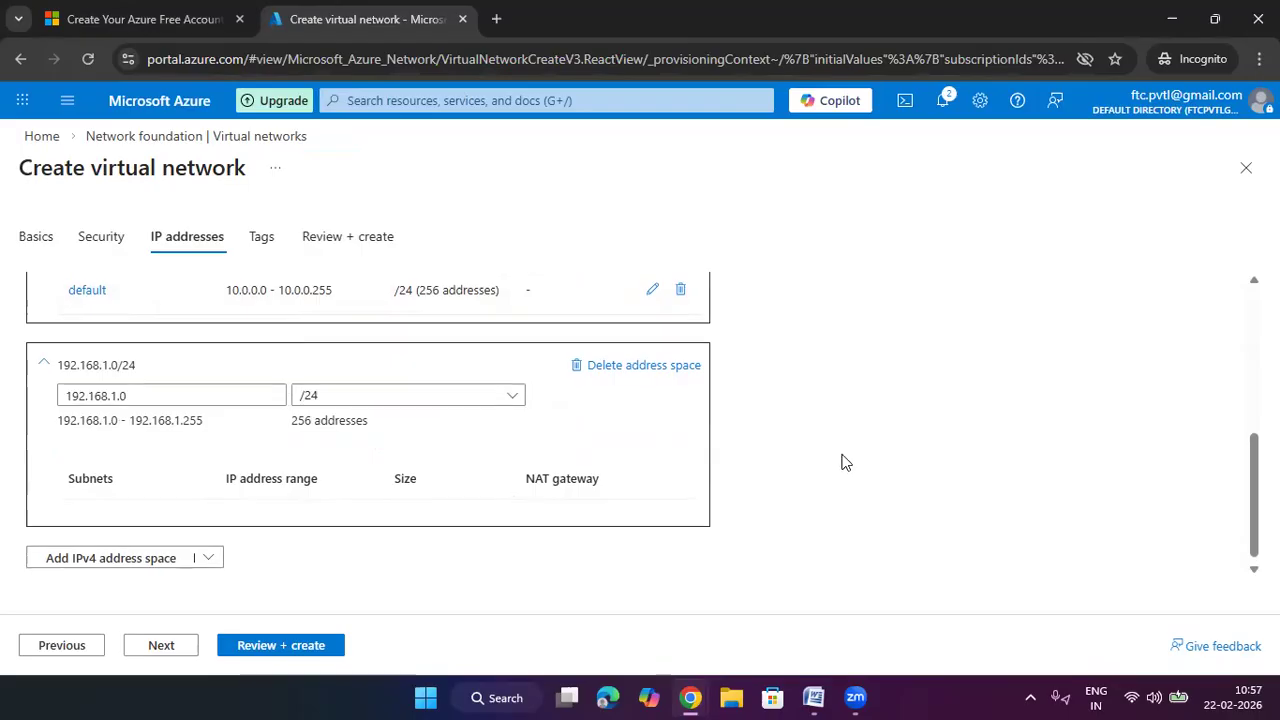
pyautogui.scroll(2, 812, 486)
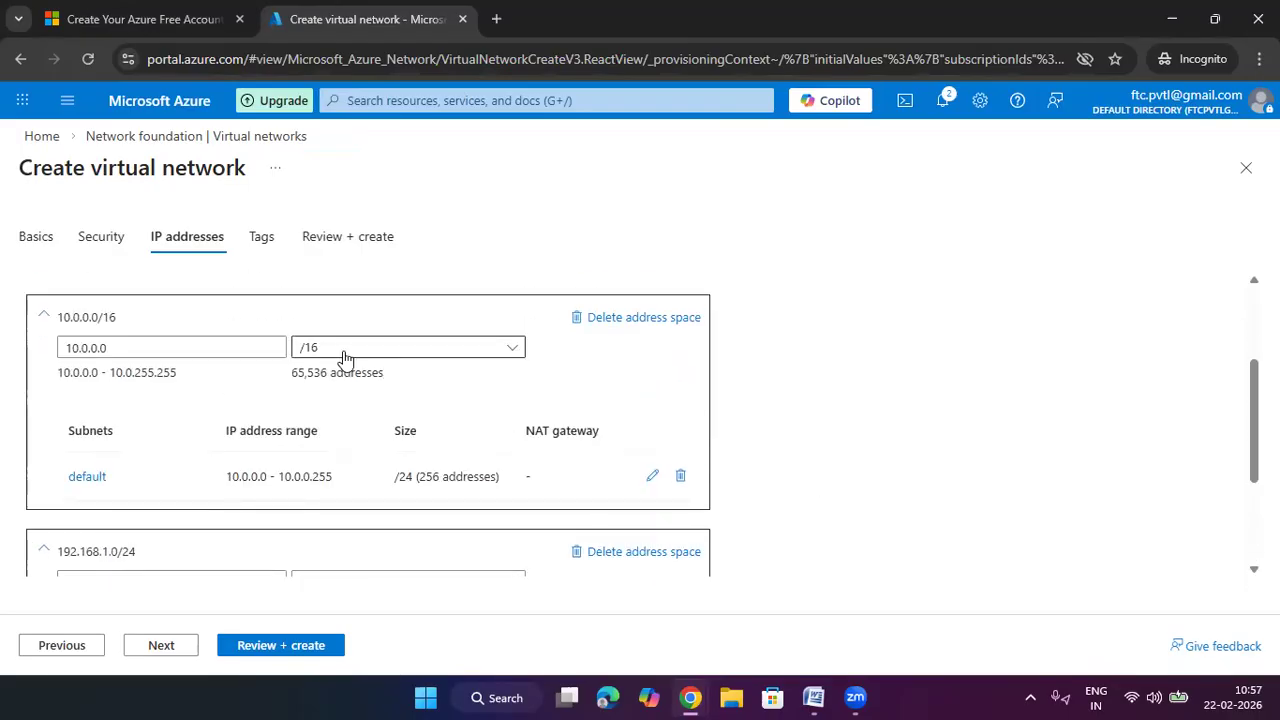
pyautogui.scroll(-2, 405, 470)
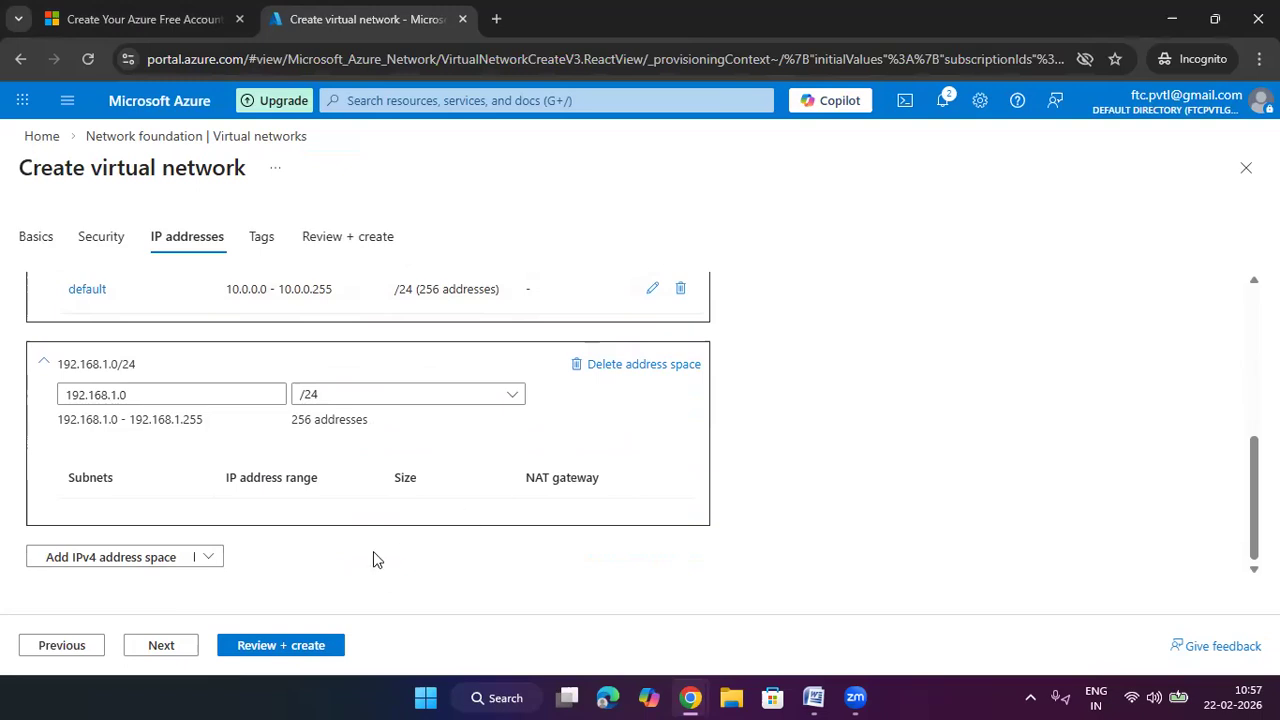
pyautogui.click(311, 644)
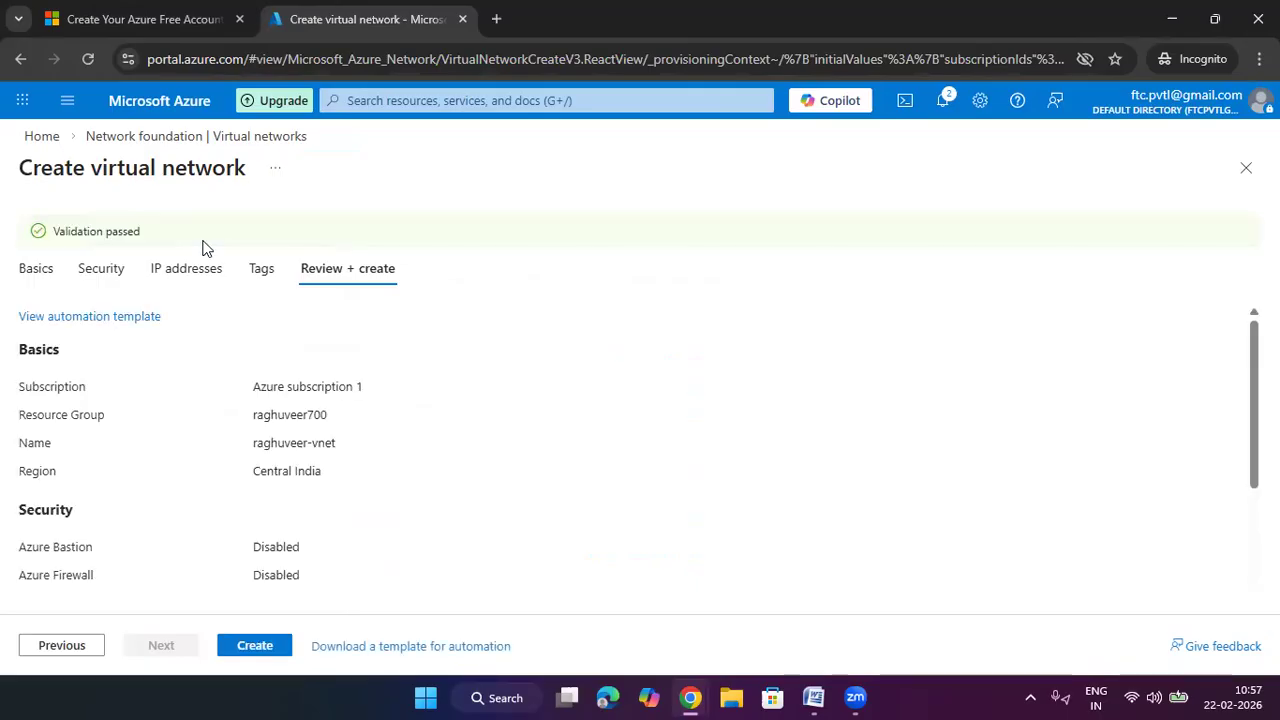
# Deploy raghuveer-vnet, then refresh the Virtual networks list and open its overview
pyautogui.click(265, 648)
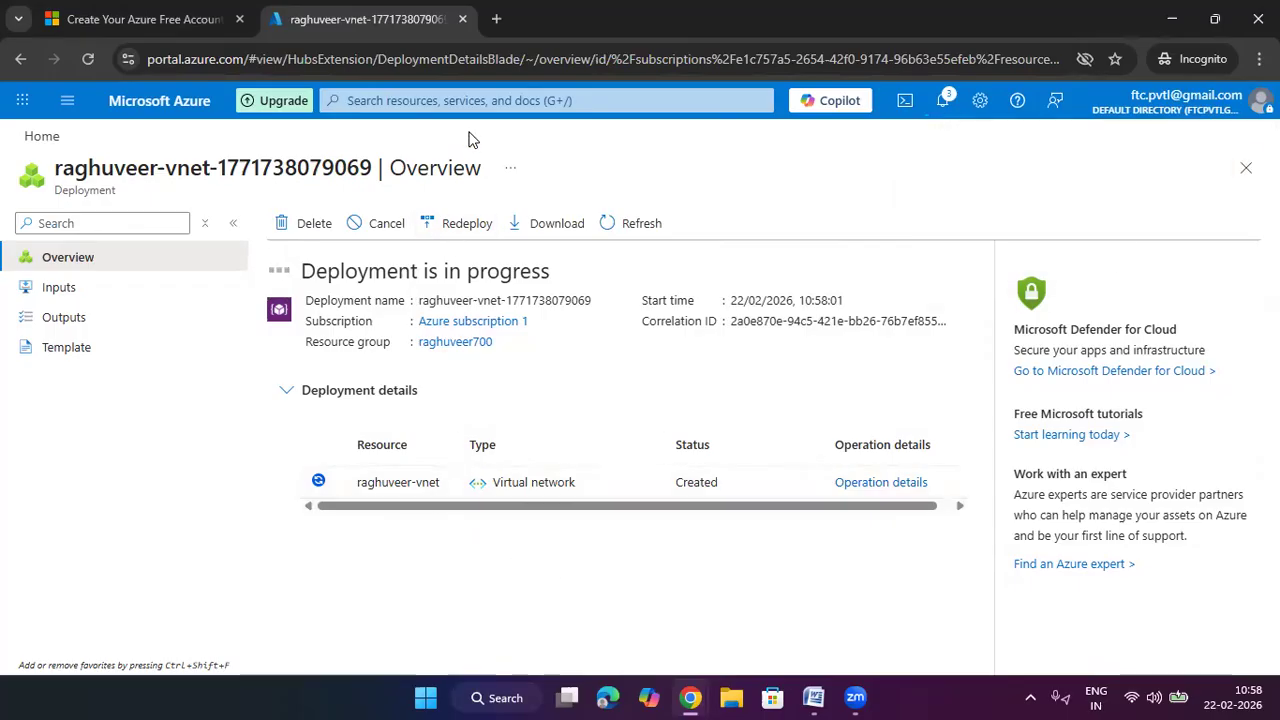
pyautogui.click(472, 100)
pyautogui.click(385, 385)
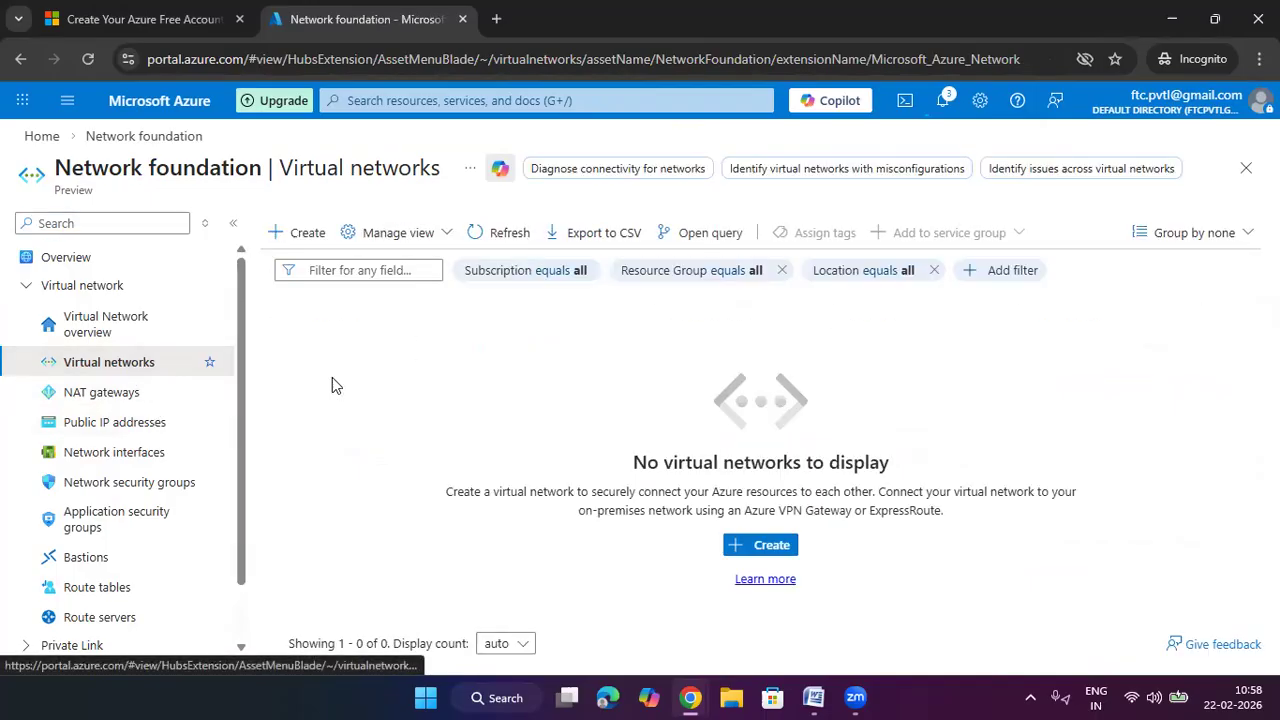
pyautogui.click(512, 236)
pyautogui.click(399, 366)
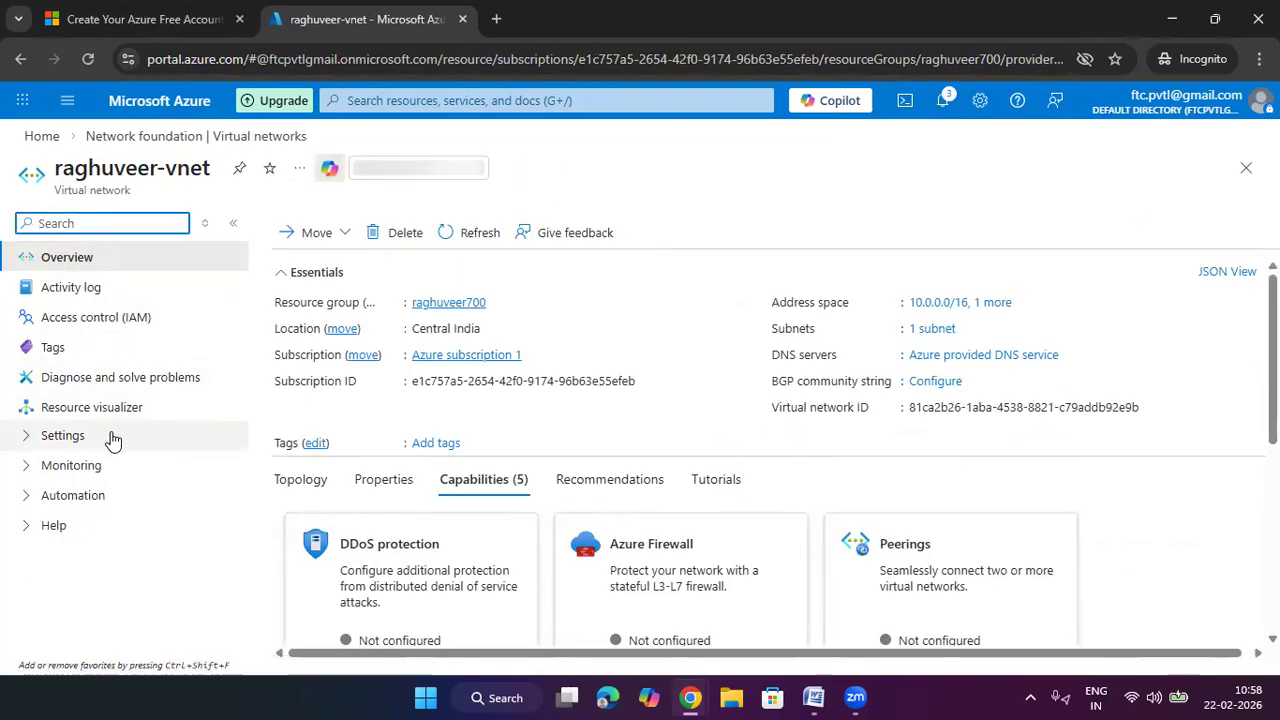
# Add a 'frontend' subnet to raghuveer-vnet in the 192.168.1.0/24 range, sized /26
pyautogui.click(109, 437)
pyautogui.click(90, 527)
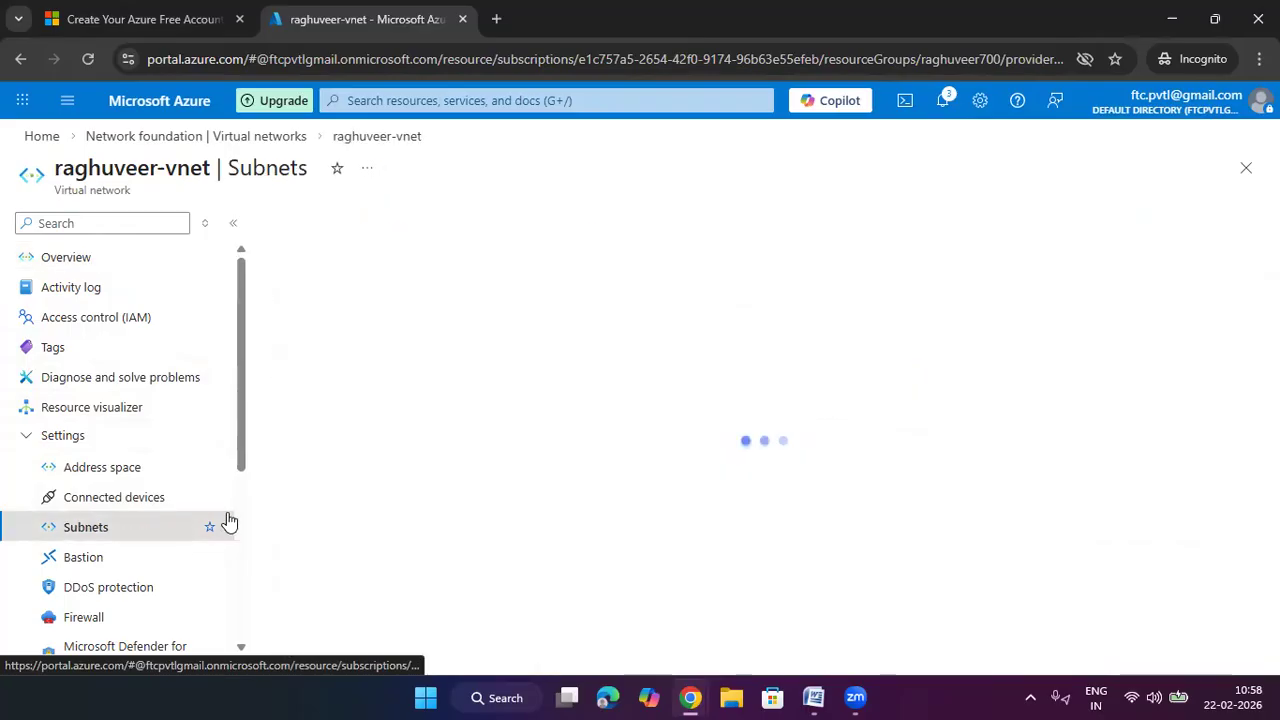
pyautogui.click(317, 244)
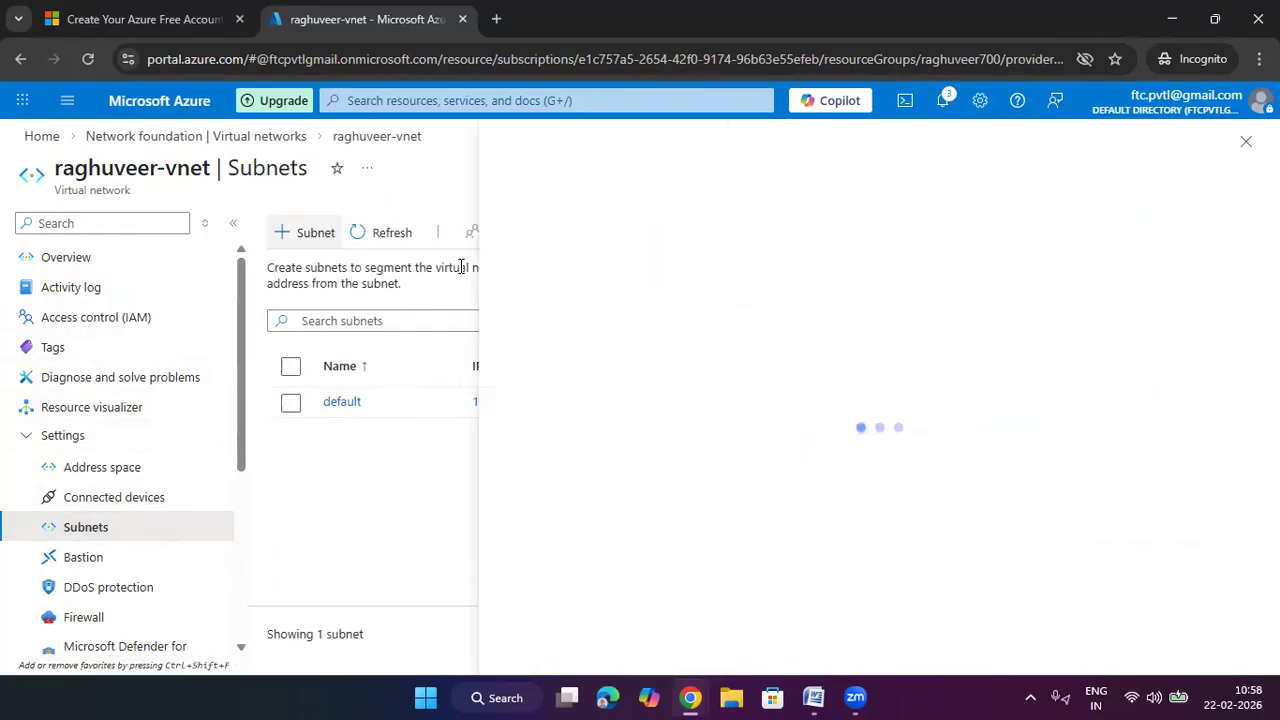
pyautogui.moveTo(838, 286); pyautogui.dragTo(720, 298)
pyautogui.write('frontend')
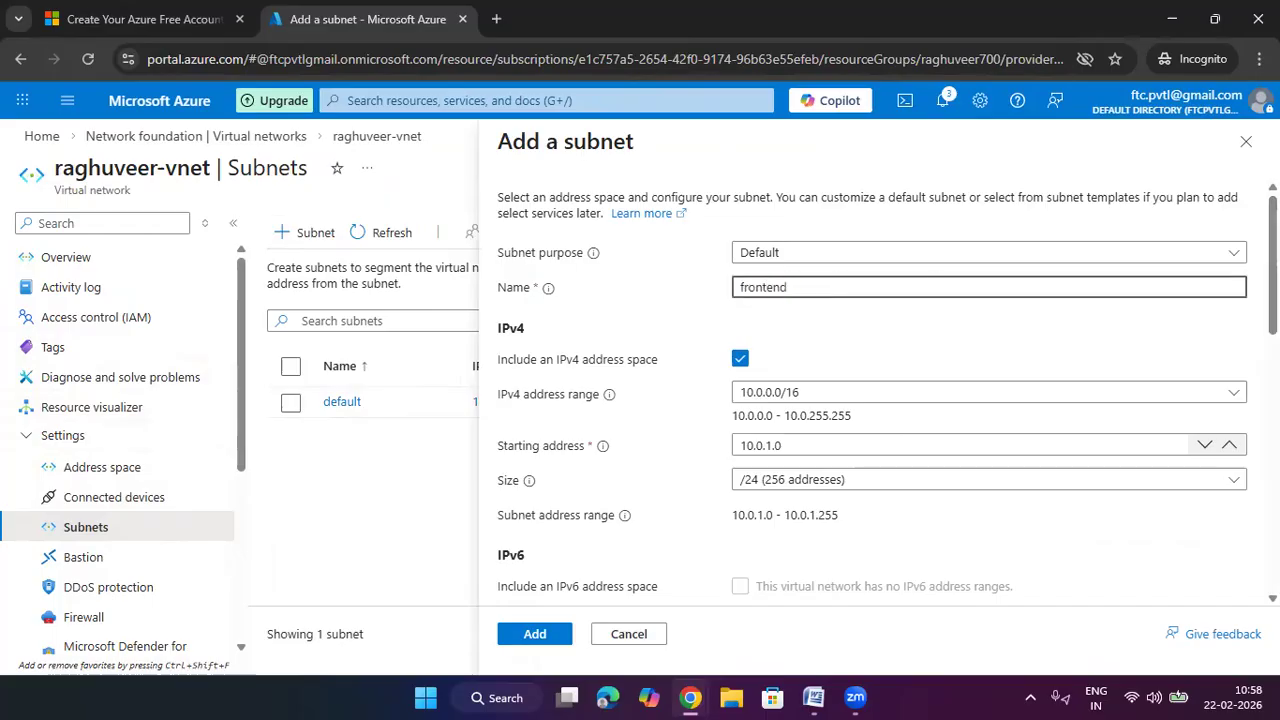
pyautogui.click(1029, 317)
pyautogui.click(810, 392)
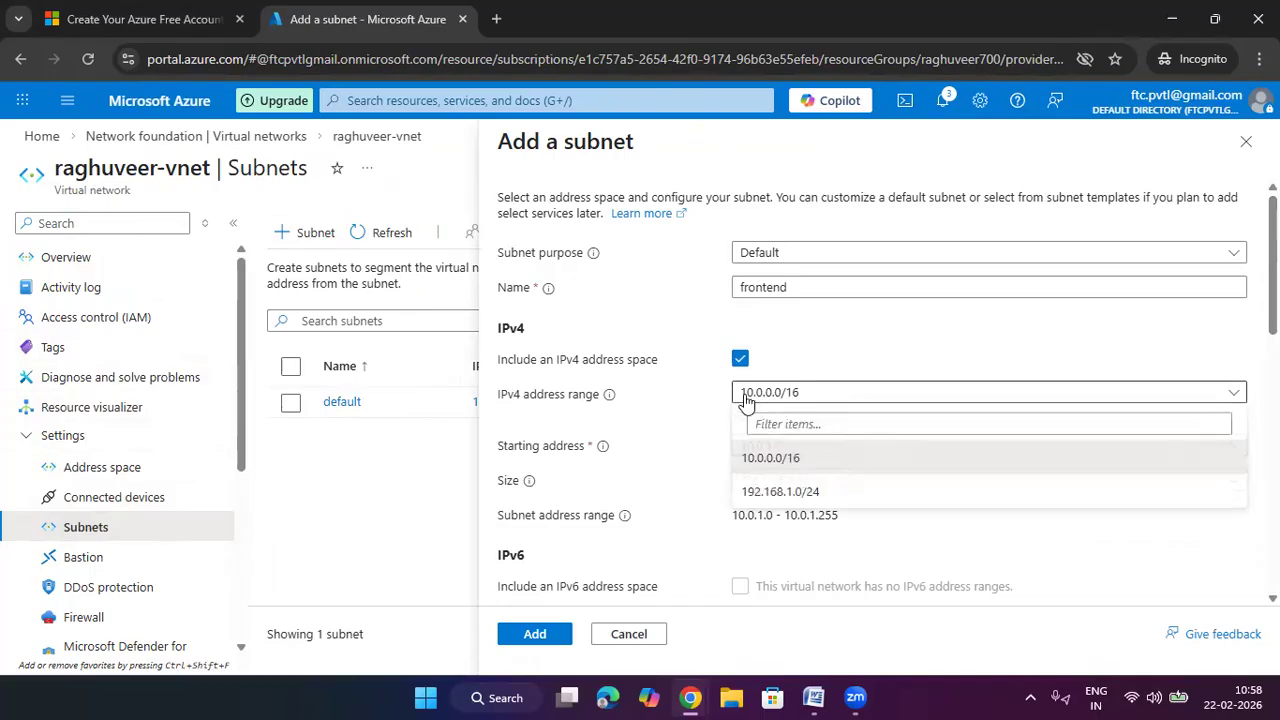
pyautogui.click(808, 491)
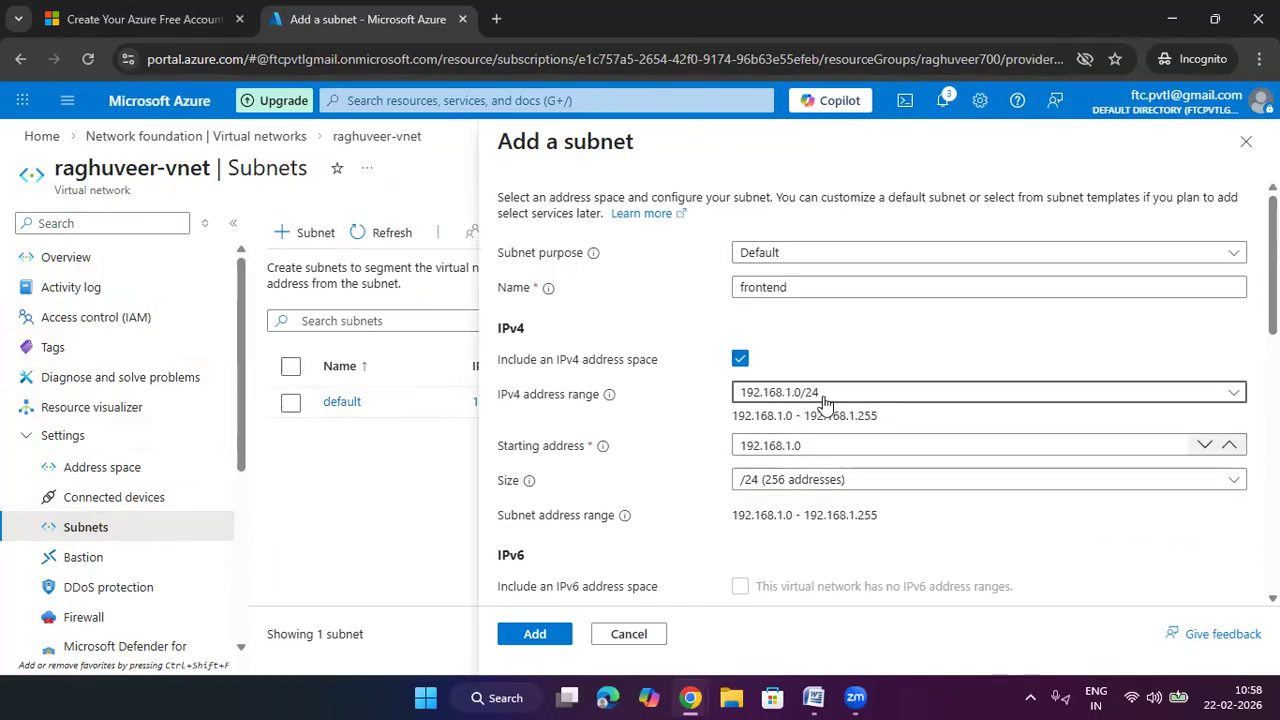
pyautogui.click(840, 480)
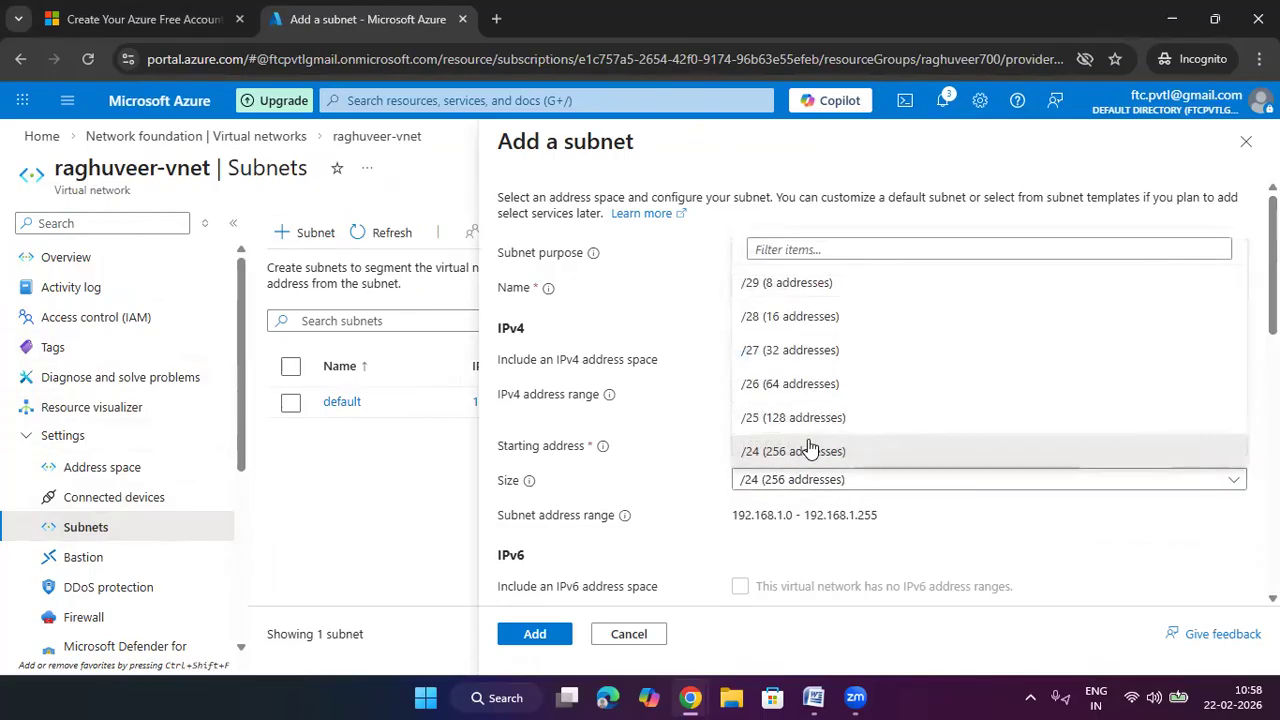
pyautogui.click(820, 393)
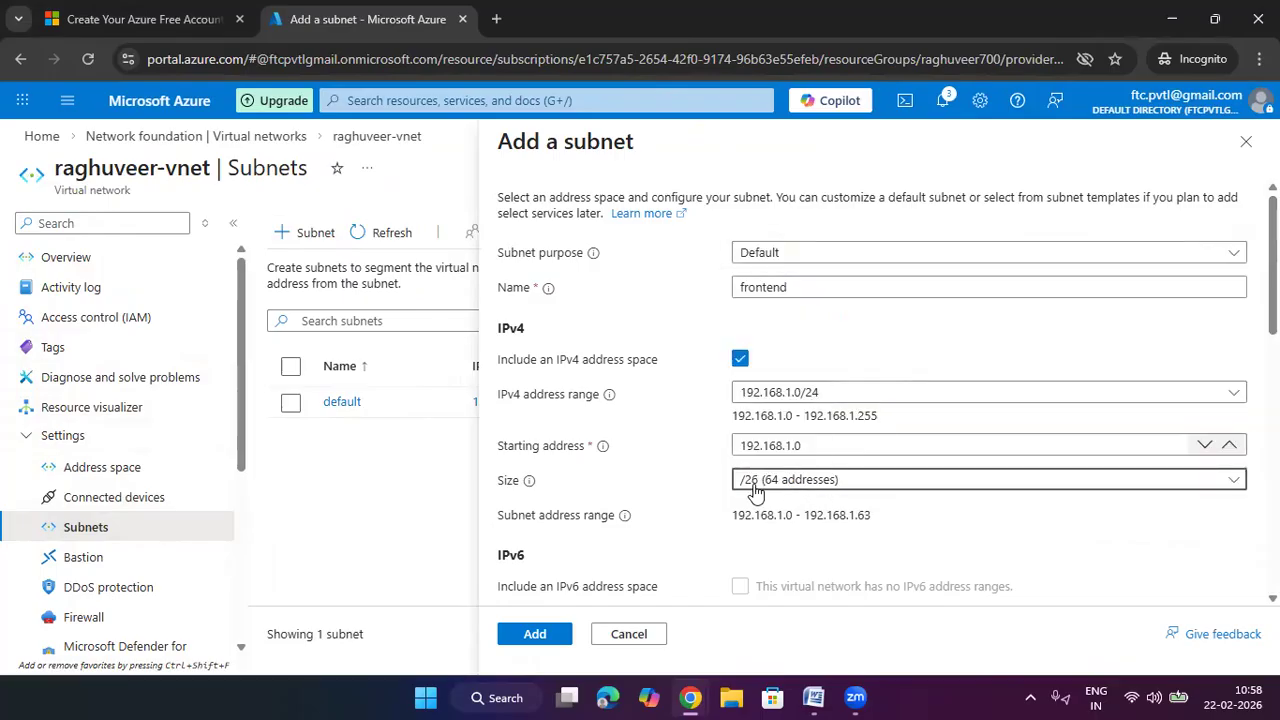
pyautogui.scroll(-4, 898, 497)
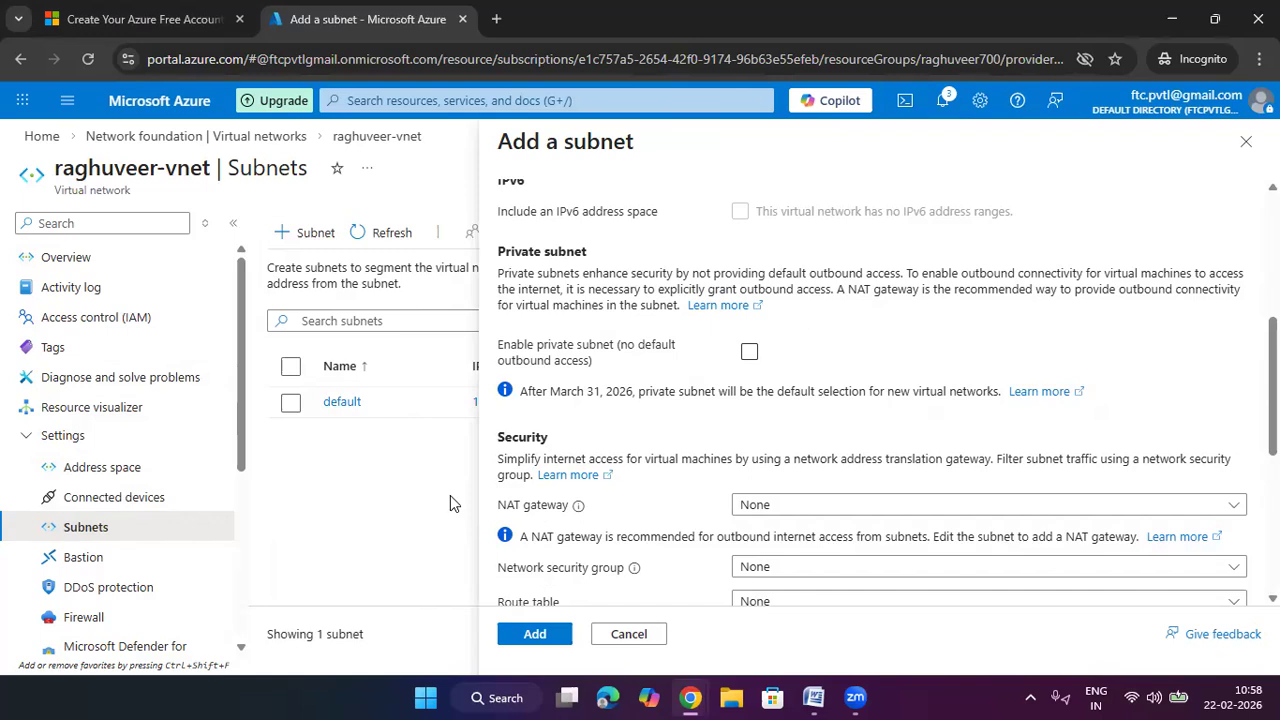
pyautogui.click(535, 634)
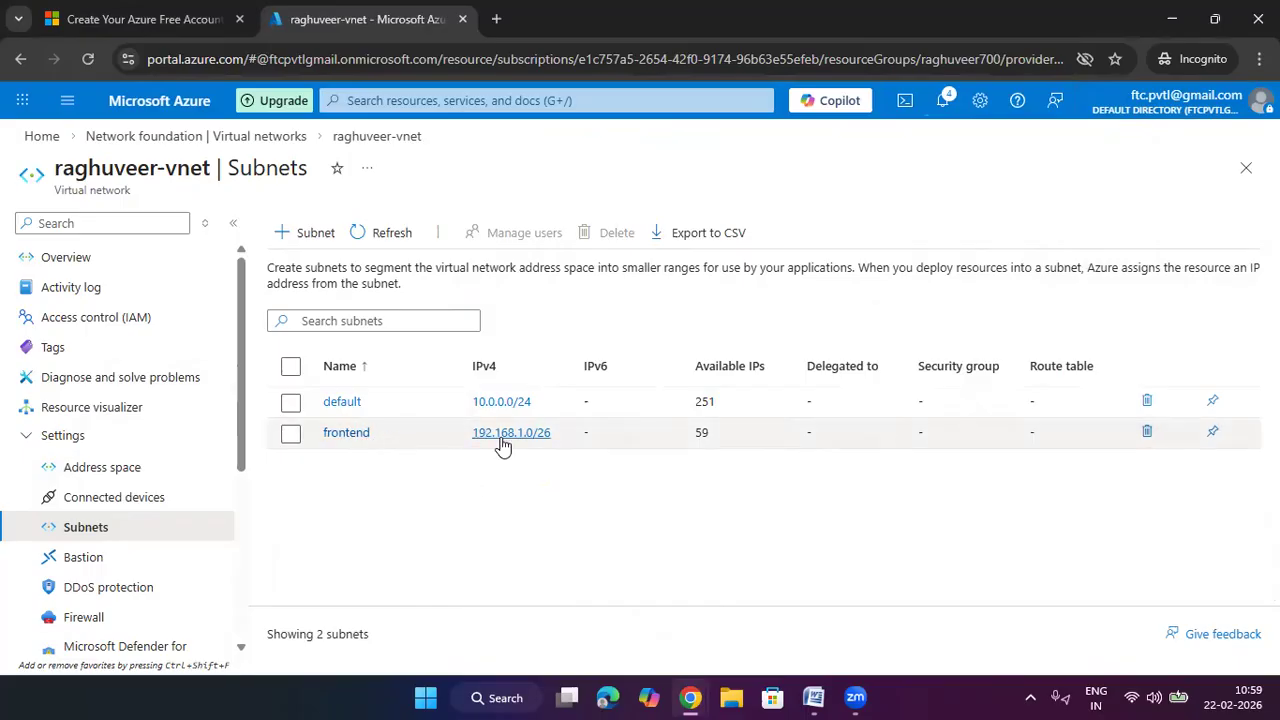
# Start creating a new virtual machine from the Virtual machines list
pyautogui.click(358, 100)
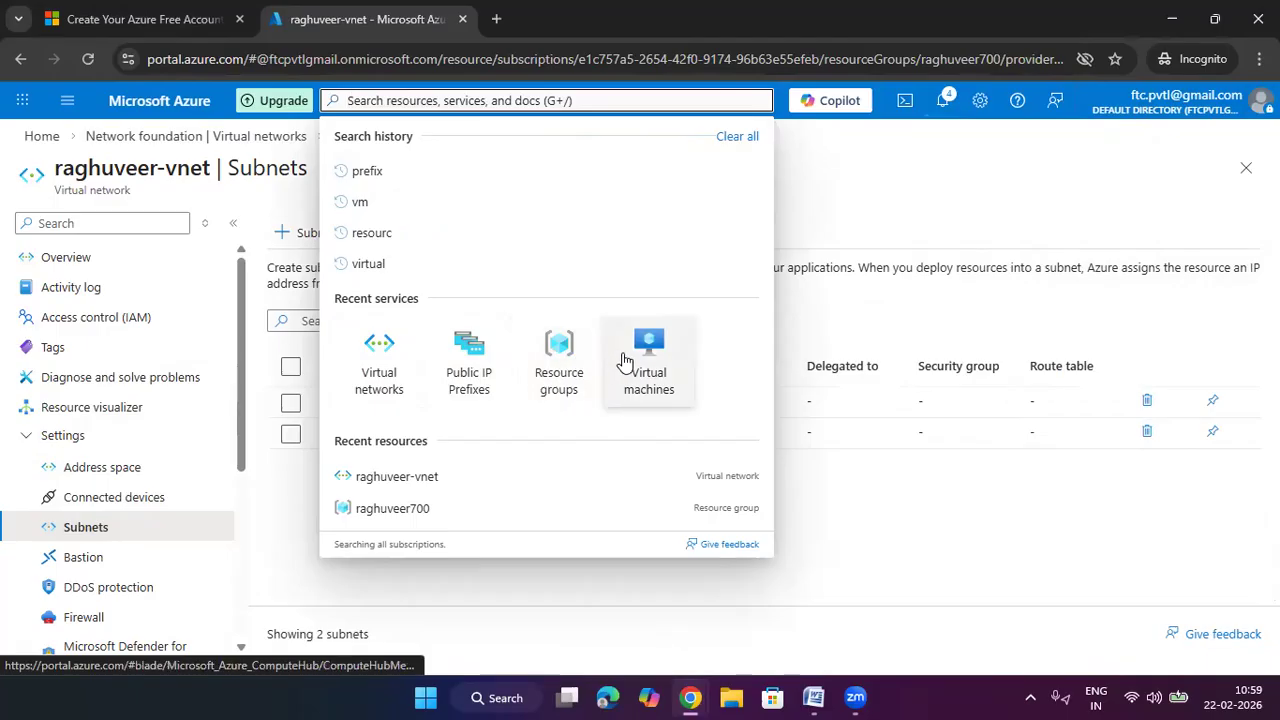
pyautogui.click(625, 360)
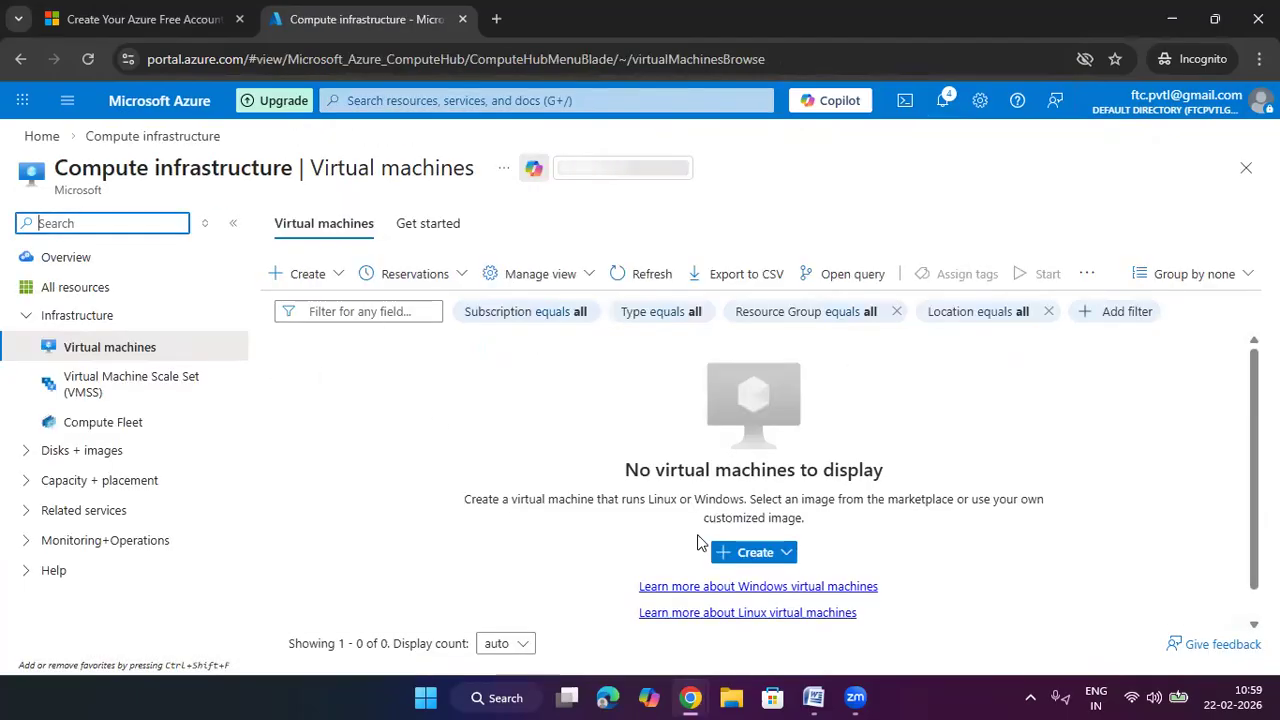
pyautogui.click(752, 552)
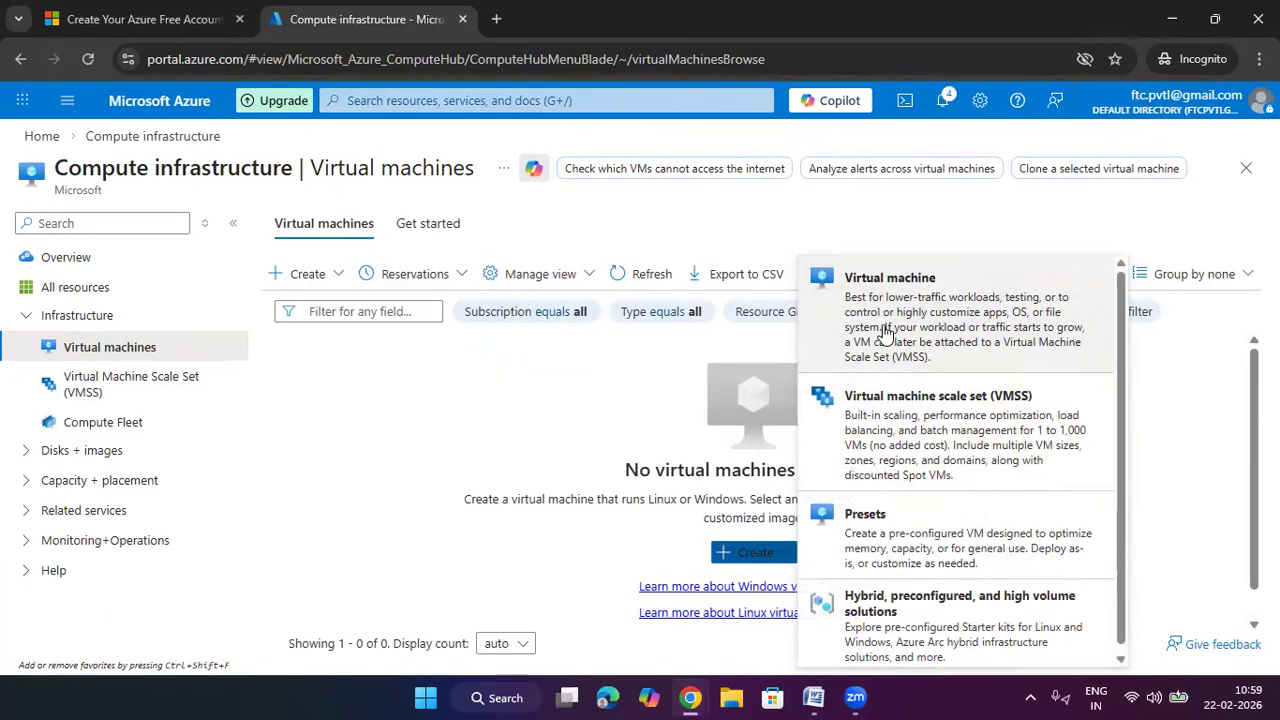
pyautogui.click(885, 333)
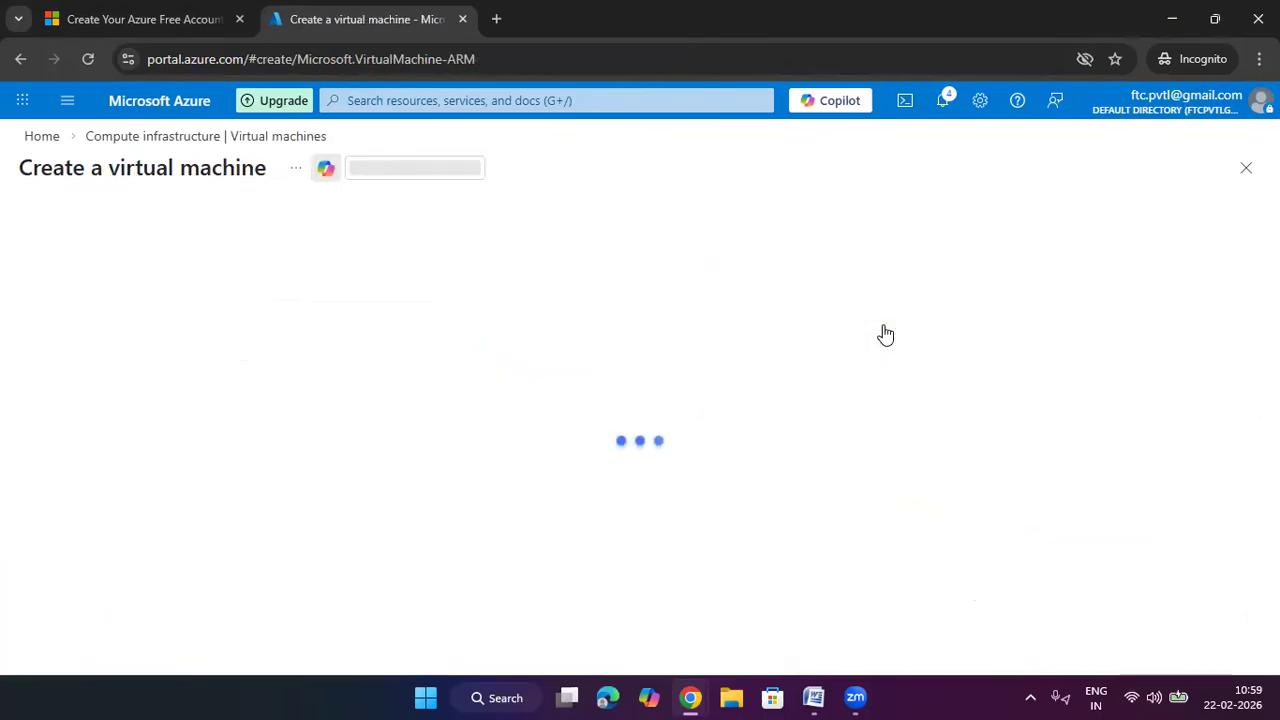
# Duplicate the Create VM tab, view raghuveer-vnet there, and return to the original form
pyautogui.rightClick(321, 20)
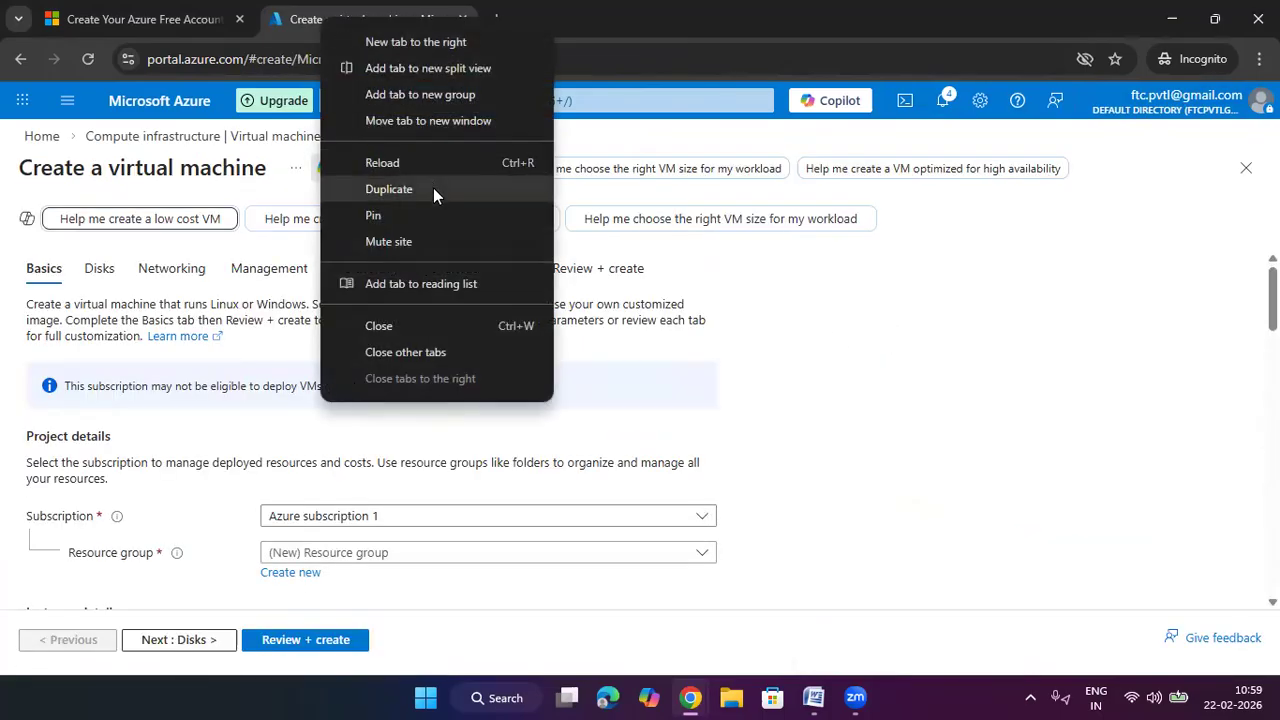
pyautogui.click(422, 190)
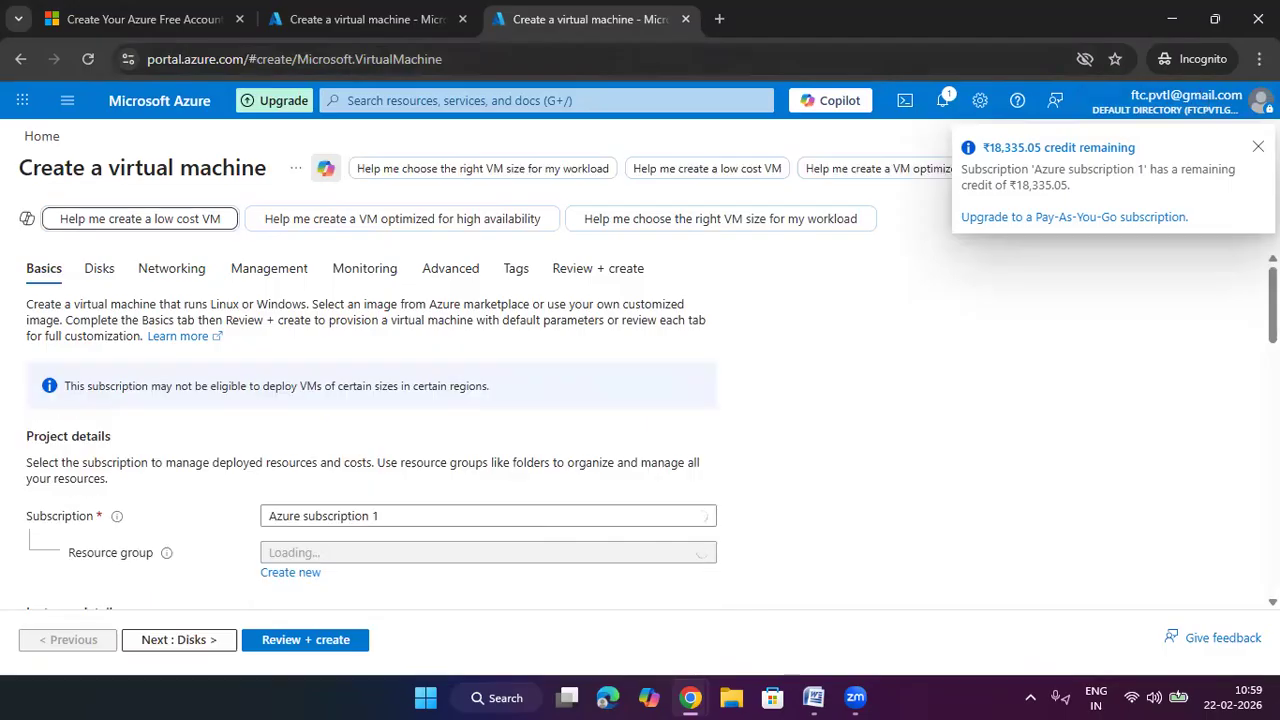
pyautogui.click(365, 100)
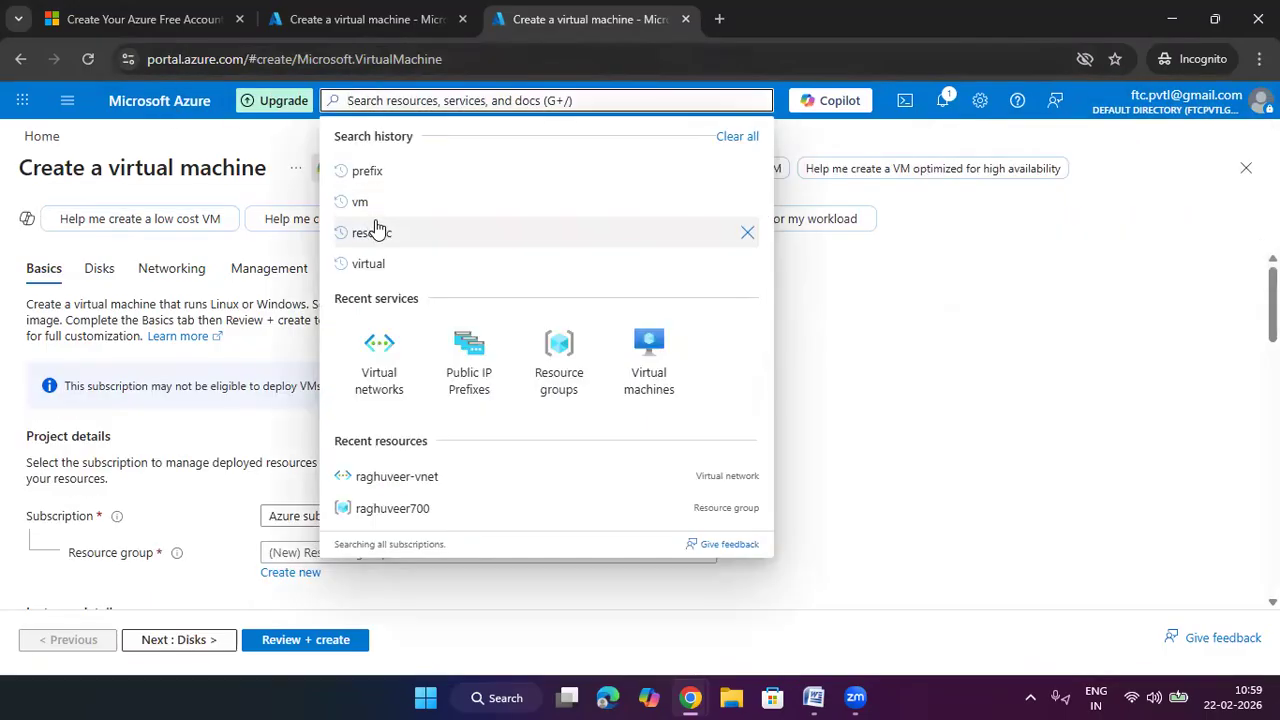
pyautogui.click(381, 352)
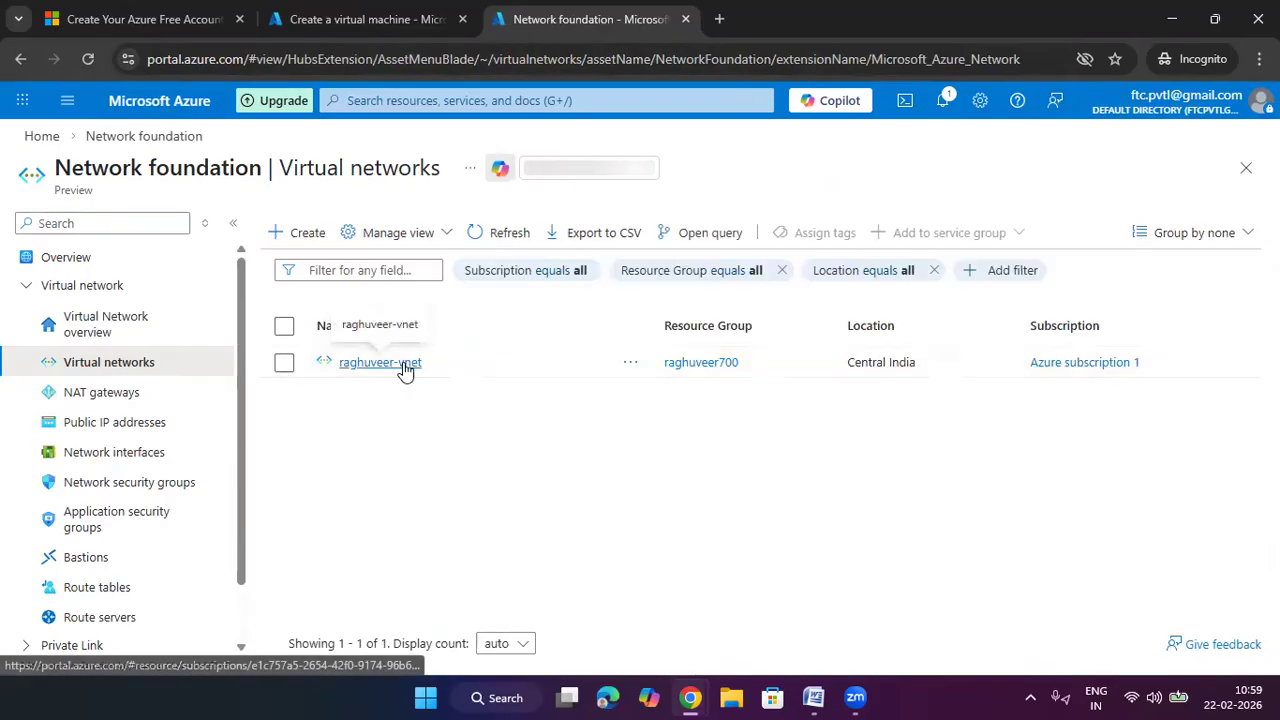
pyautogui.click(403, 366)
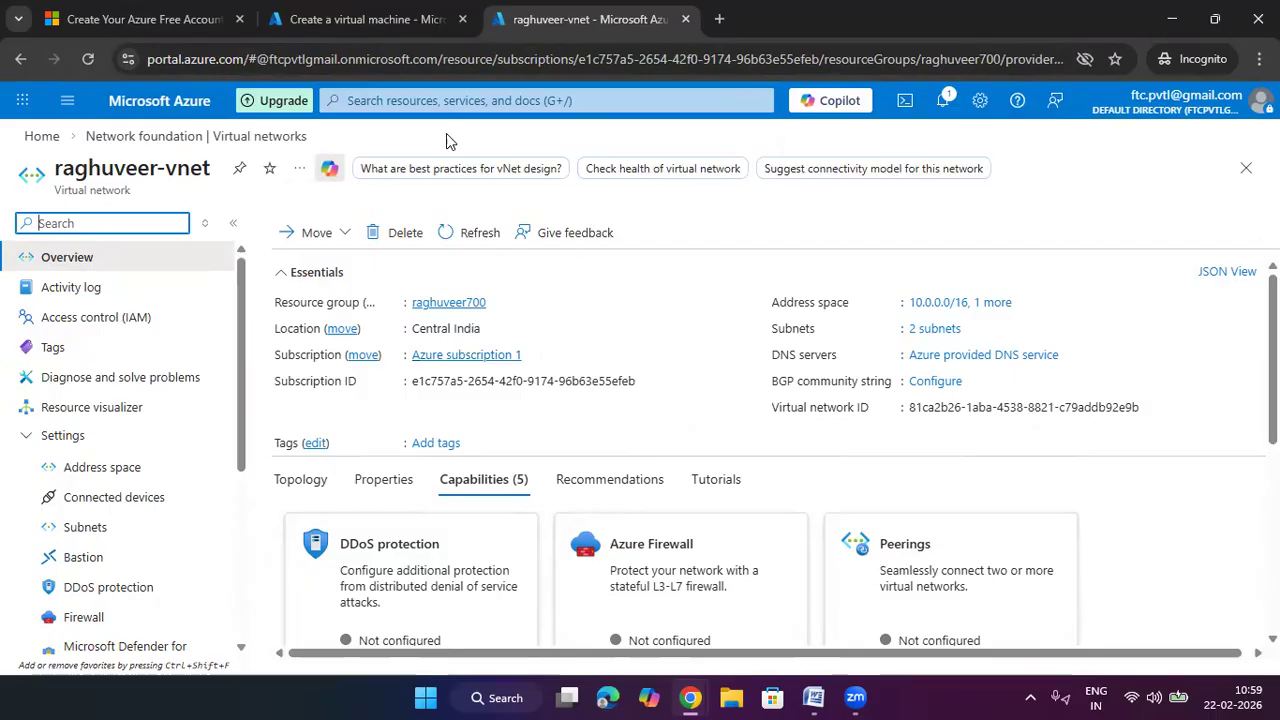
pyautogui.click(392, 24)
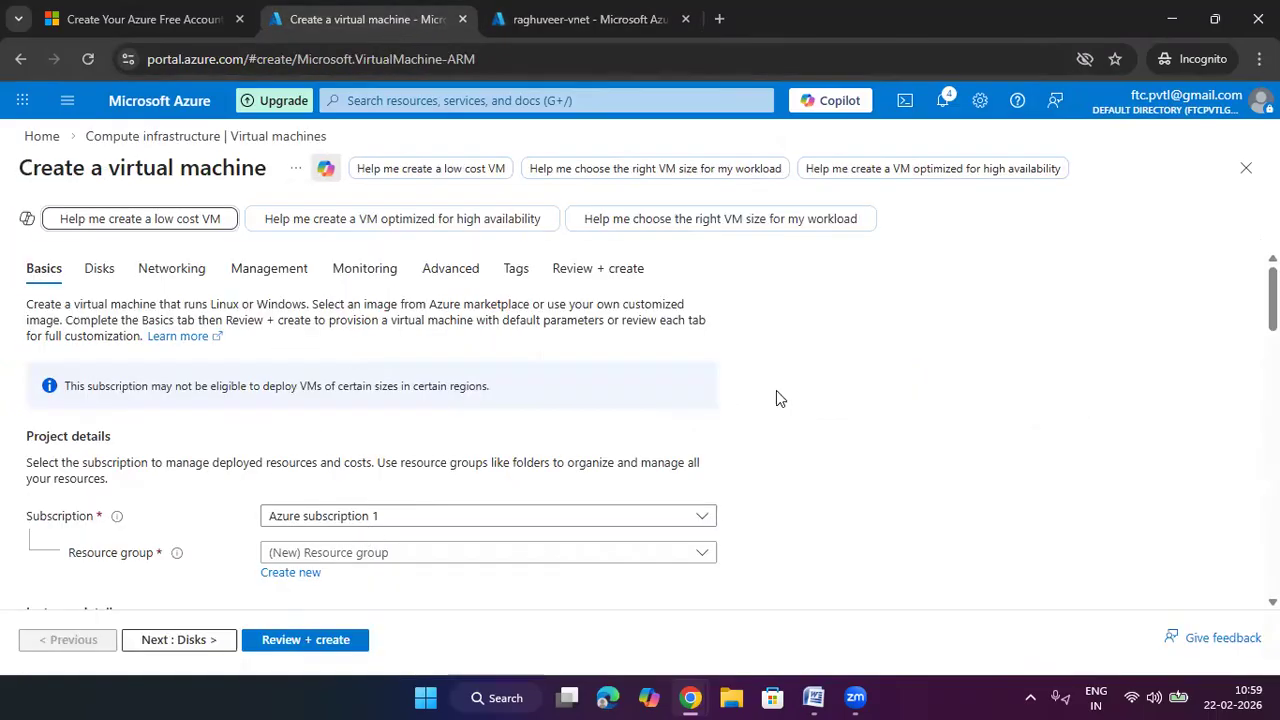
# Name the VM raghuveer-web-vm in the existing resource group with no infrastructure redundancy
pyautogui.scroll(-1, 777, 393)
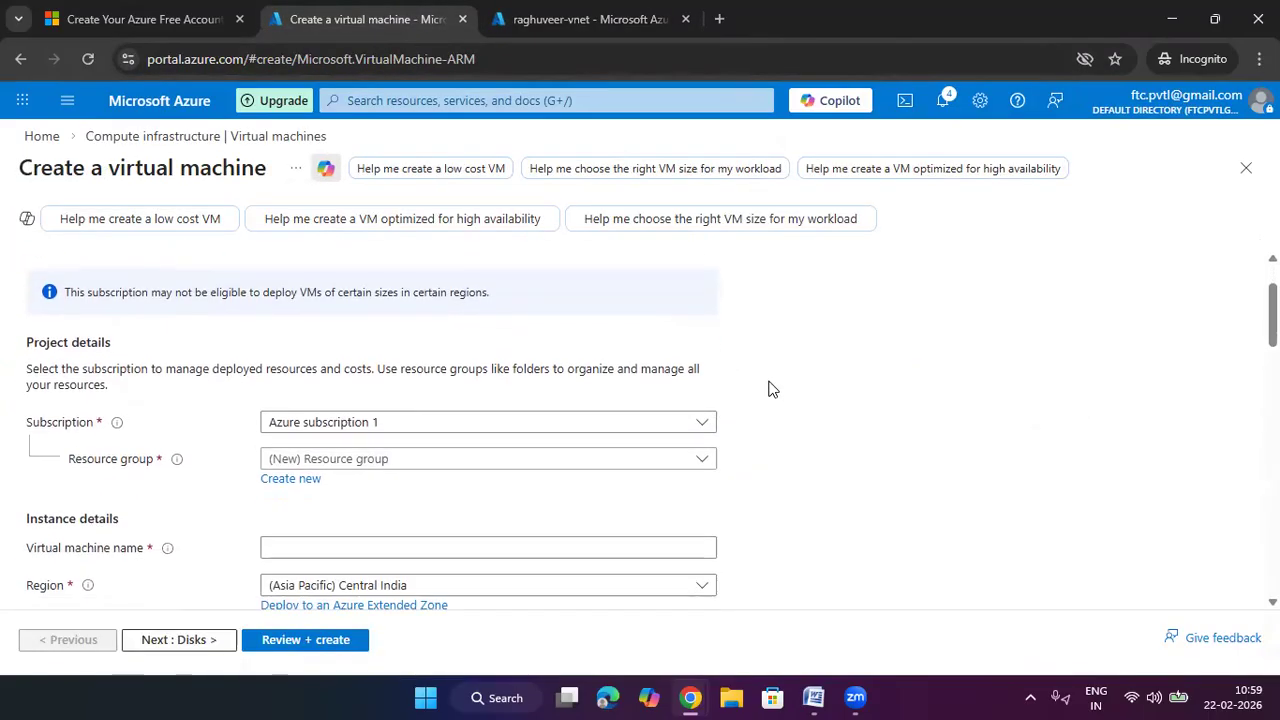
pyautogui.click(382, 459)
pyautogui.click(371, 551)
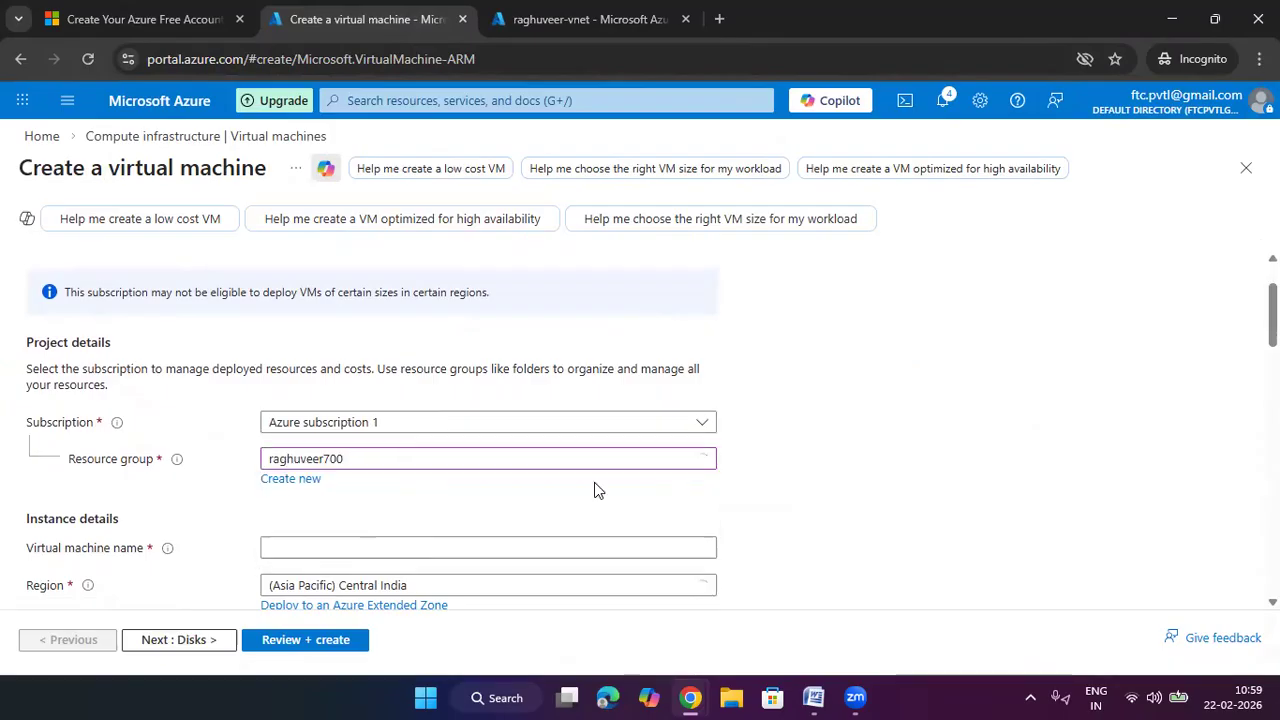
pyautogui.scroll(-1, 870, 425)
pyautogui.click(363, 450)
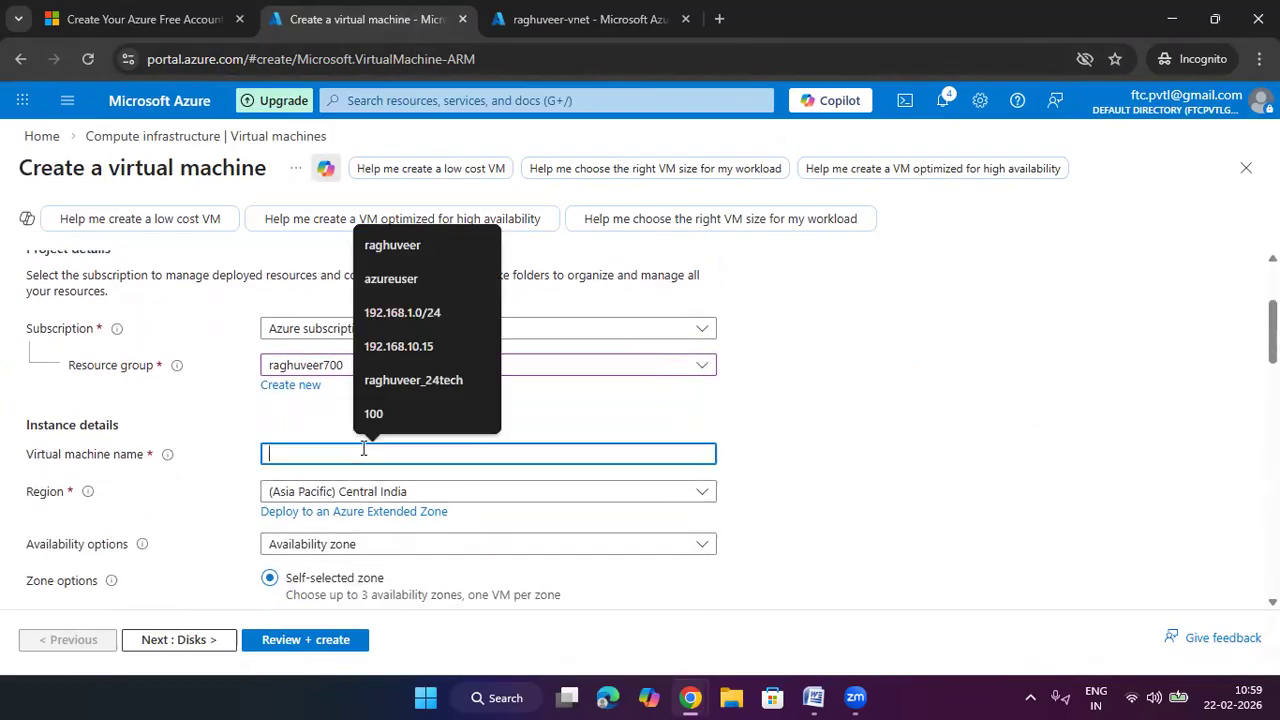
pyautogui.write('raghu')
pyautogui.write('veer-web')
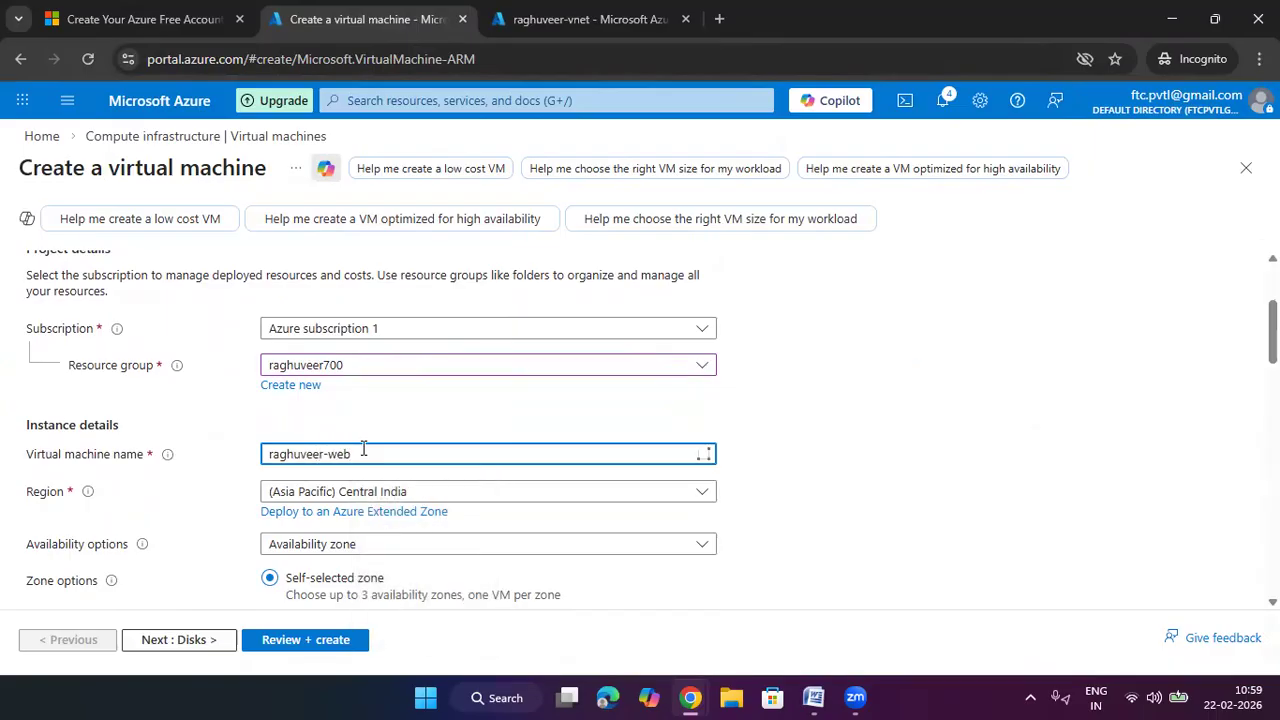
pyautogui.write('-vm')
pyautogui.click(846, 451)
pyautogui.scroll(-2, 620, 390)
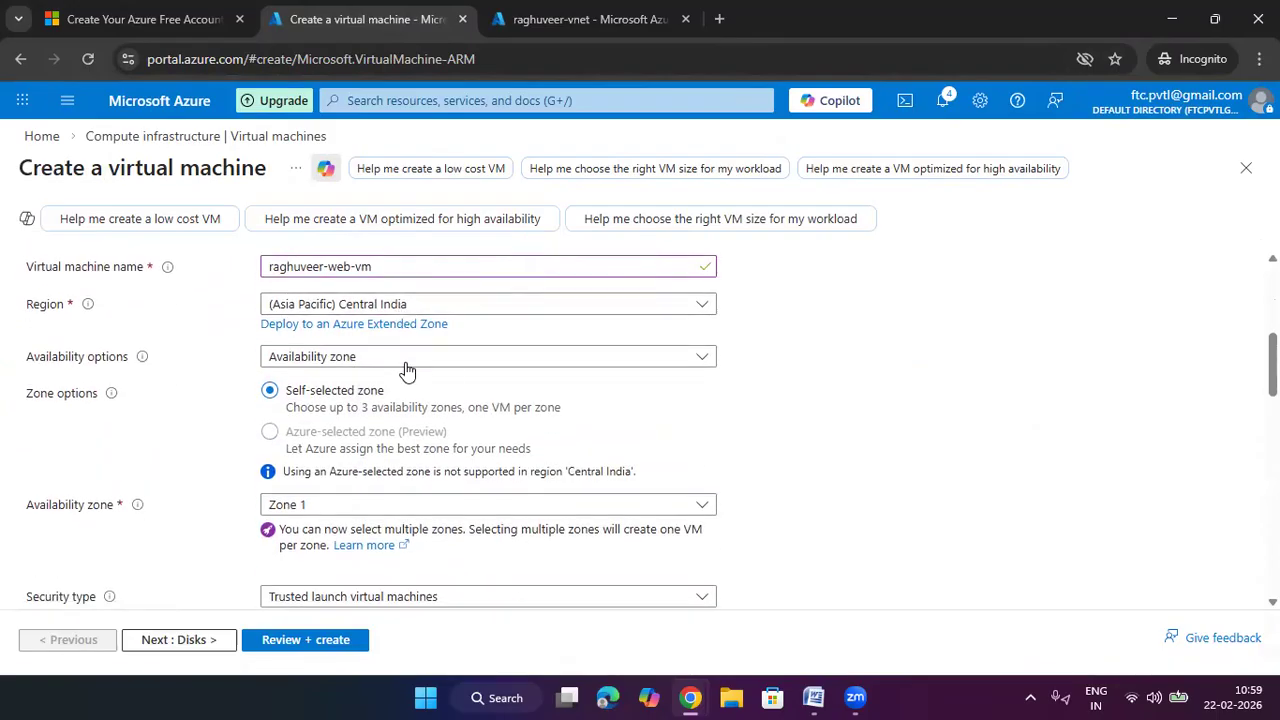
pyautogui.click(408, 362)
pyautogui.click(385, 381)
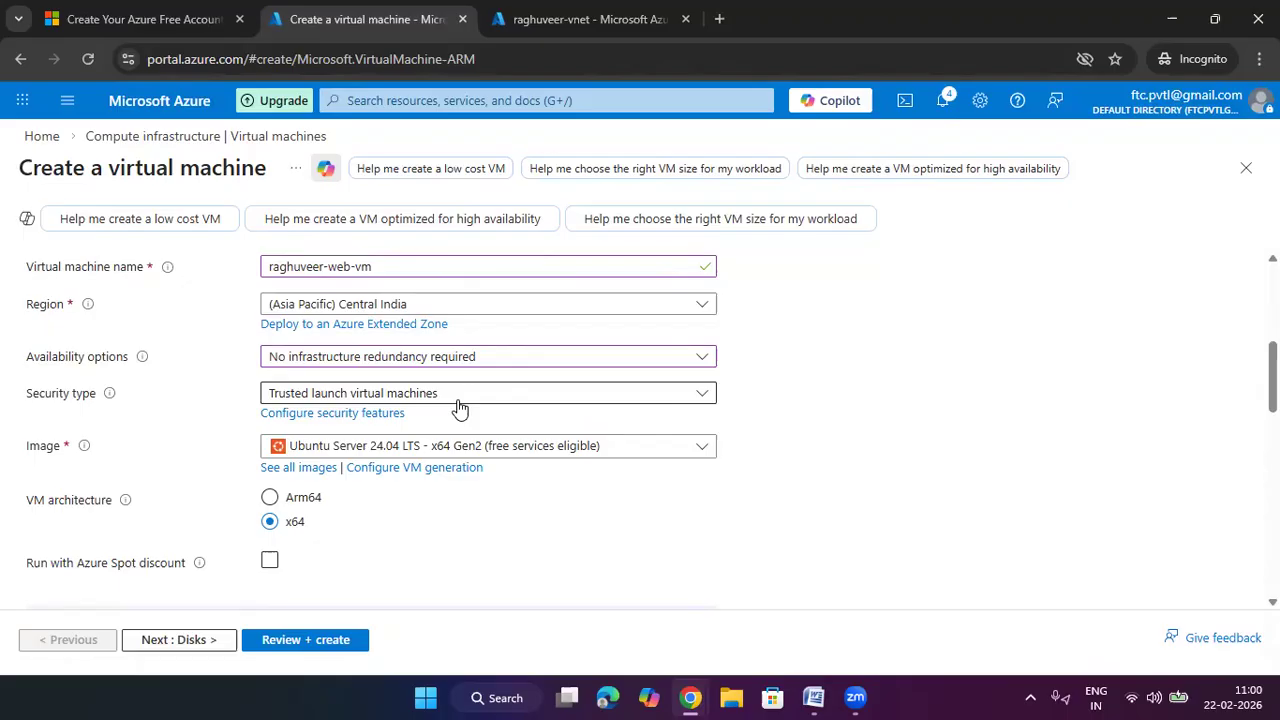
# Choose the Windows Server 2025 Datacenter image and Standard_D2s_v3 size
pyautogui.click(414, 452)
pyautogui.click(455, 222)
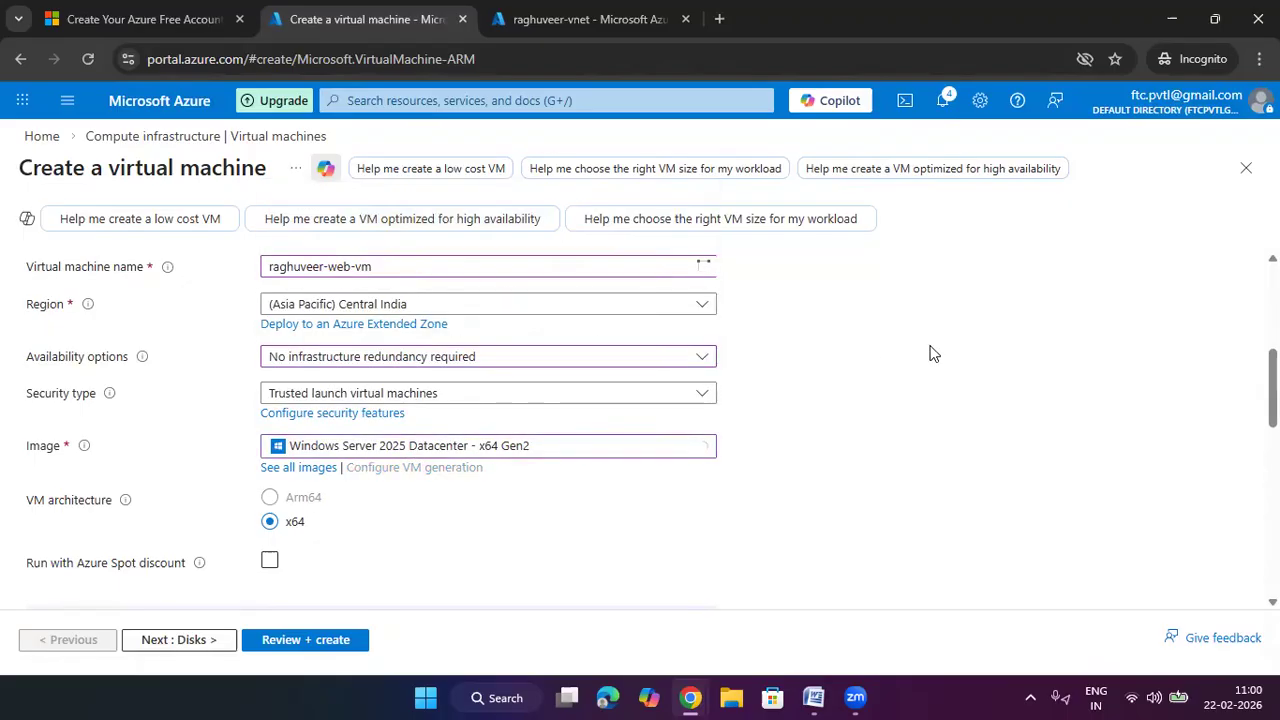
pyautogui.scroll(-1, 663, 380)
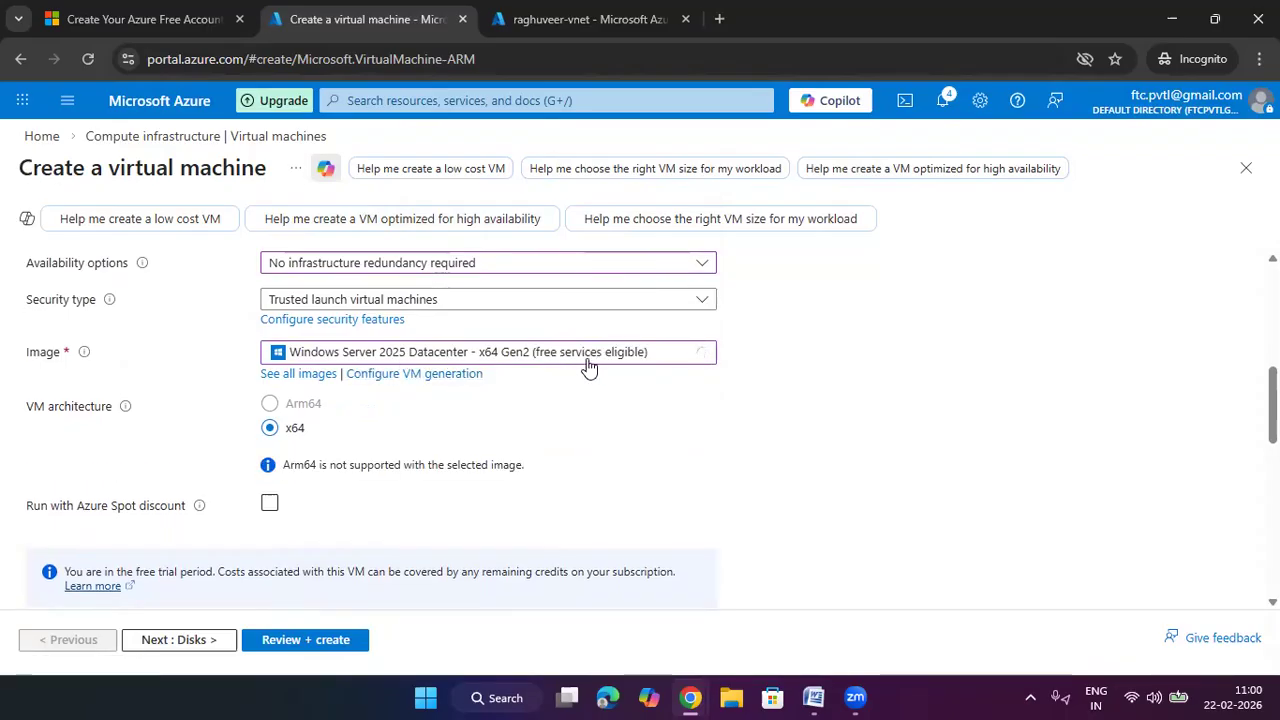
pyautogui.scroll(-3, 586, 410)
pyautogui.click(397, 357)
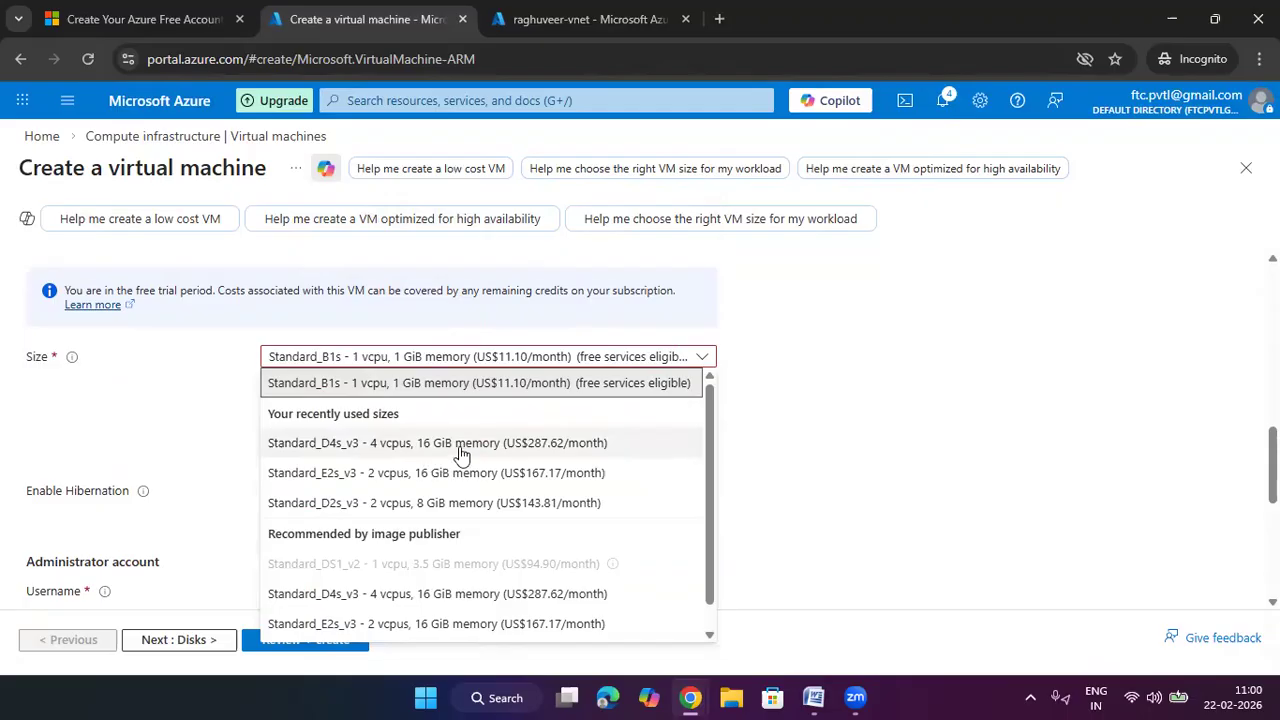
pyautogui.click(480, 501)
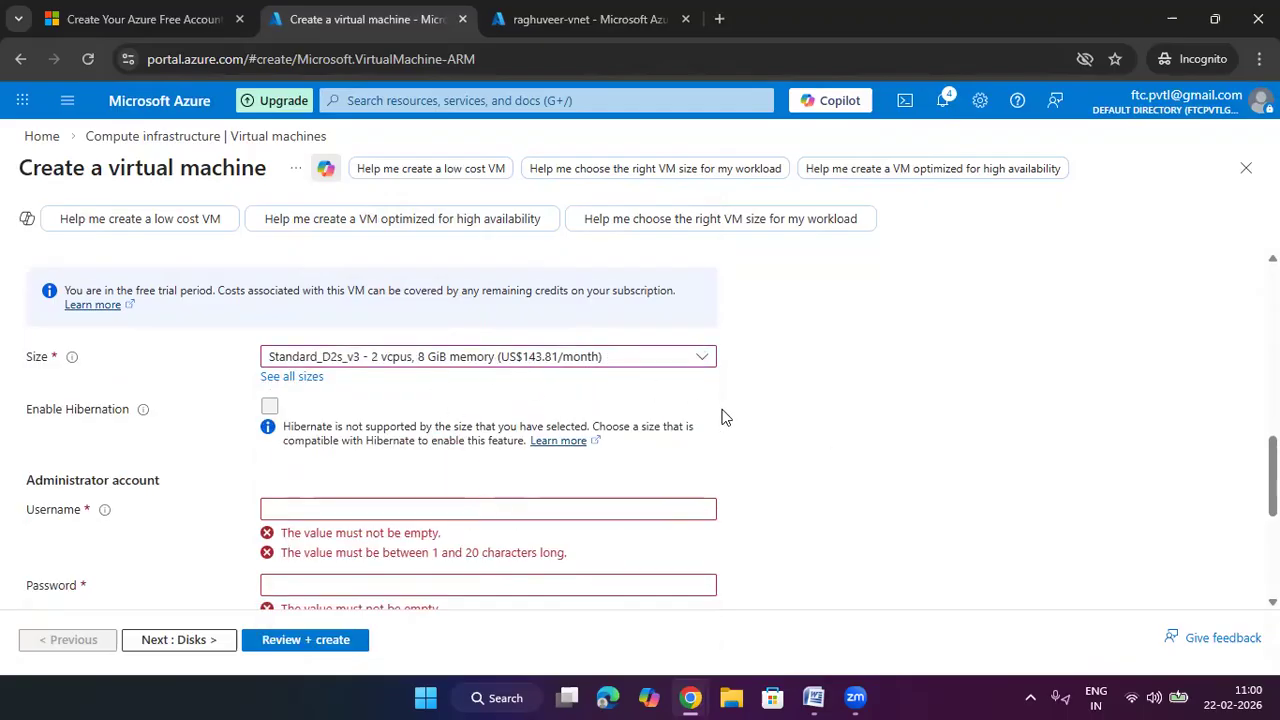
# Enter the administrator username and the account password, confirmed twice
pyautogui.click(489, 407)
pyautogui.write('raghuveer')
pyautogui.press('Tab')
pyautogui.write('Password@123')
pyautogui.press('Tab')
pyautogui.write('Password@123')
pyautogui.click(834, 435)
# Allow inbound HTTP (80) alongside RDP (3389)
pyautogui.scroll(-2, 837, 443)
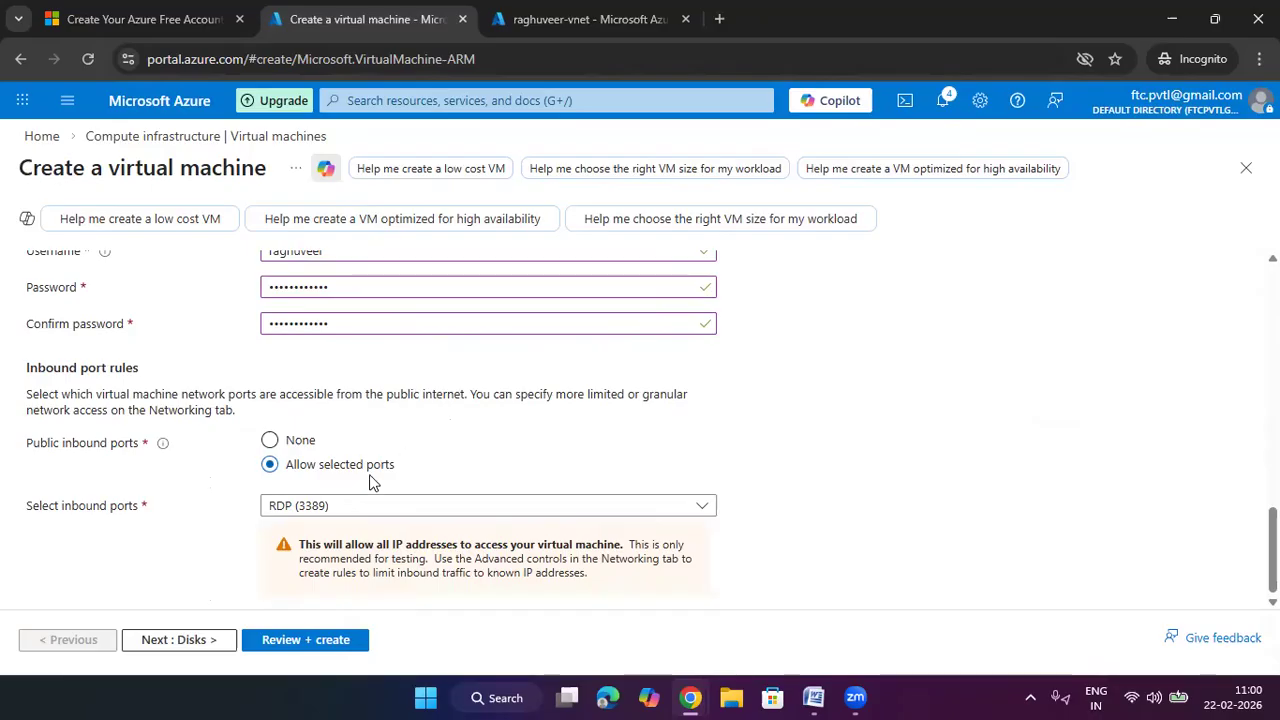
pyautogui.click(350, 510)
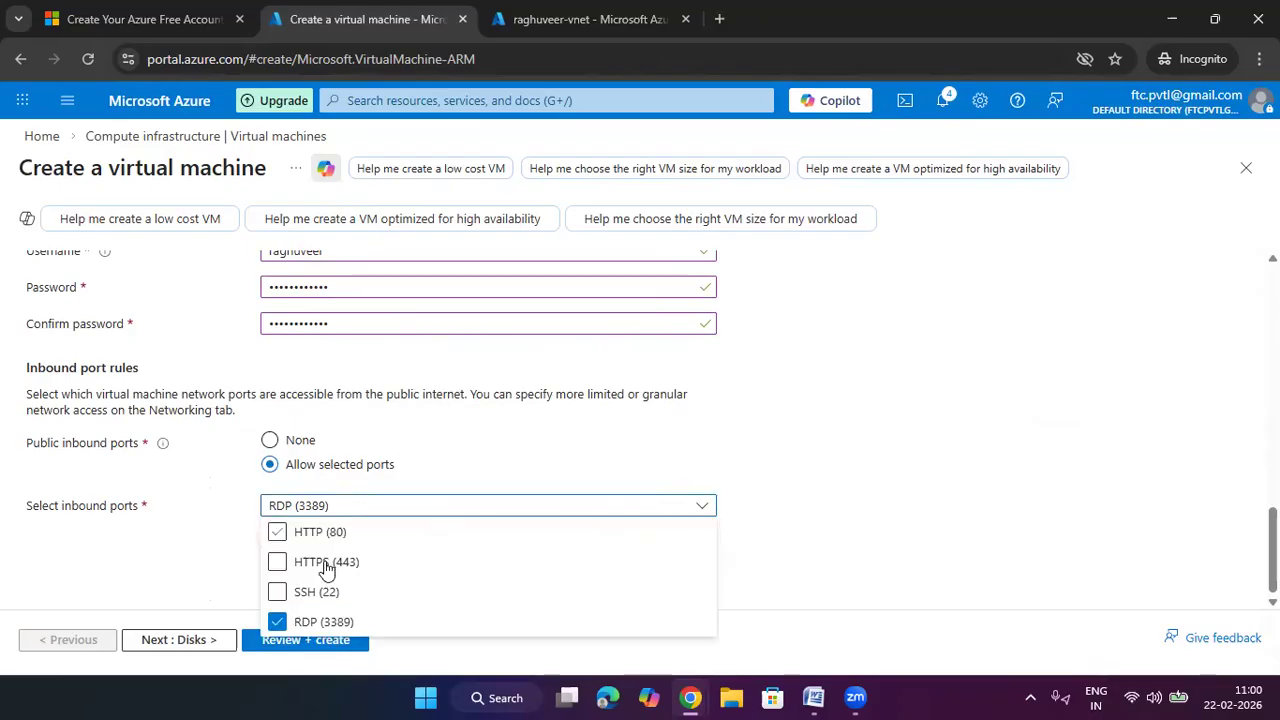
pyautogui.click(277, 532)
pyautogui.click(1065, 432)
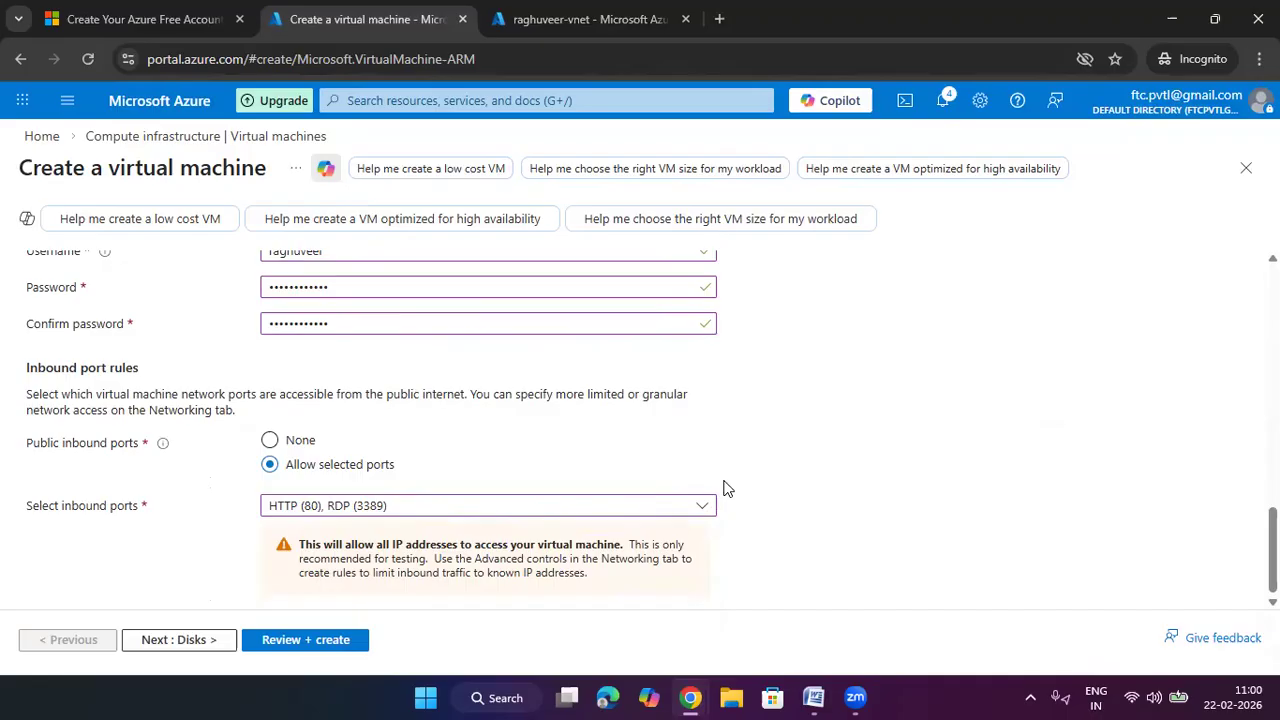
# Place the VM on the existing raghuveer-vnet's frontend subnet and go to Review + create
pyautogui.click(215, 645)
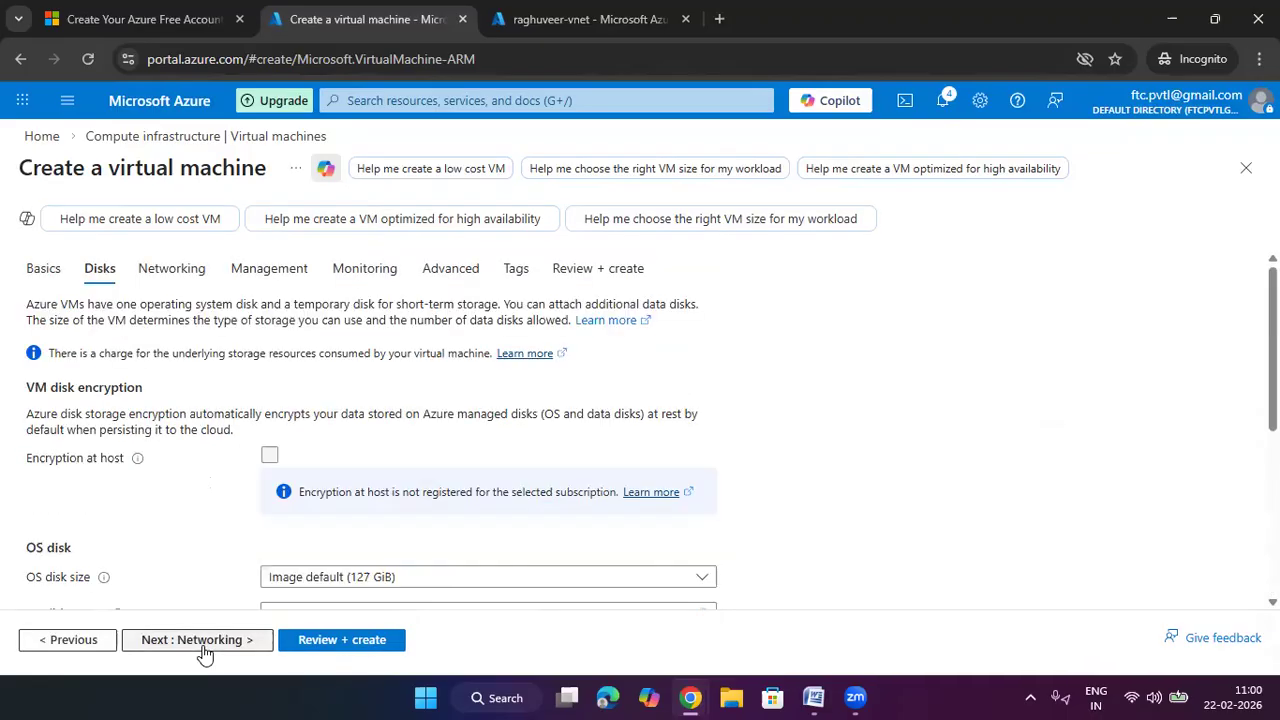
pyautogui.click(213, 645)
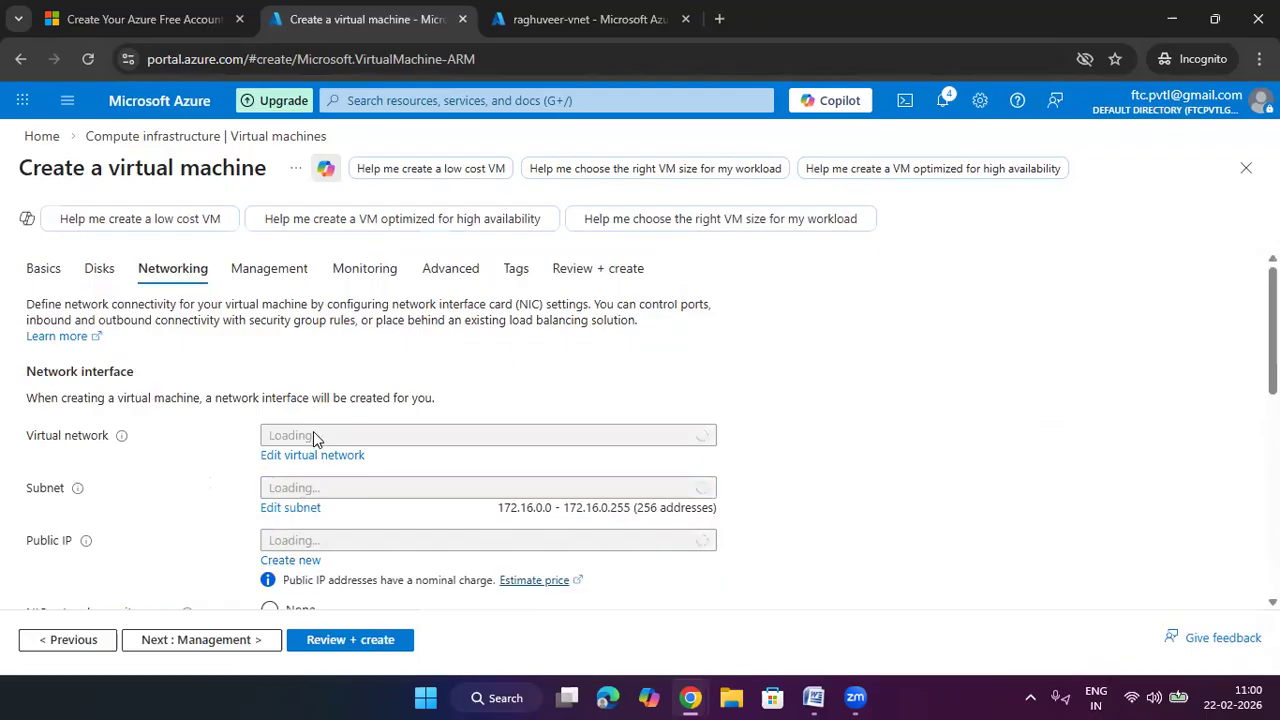
pyautogui.click(388, 441)
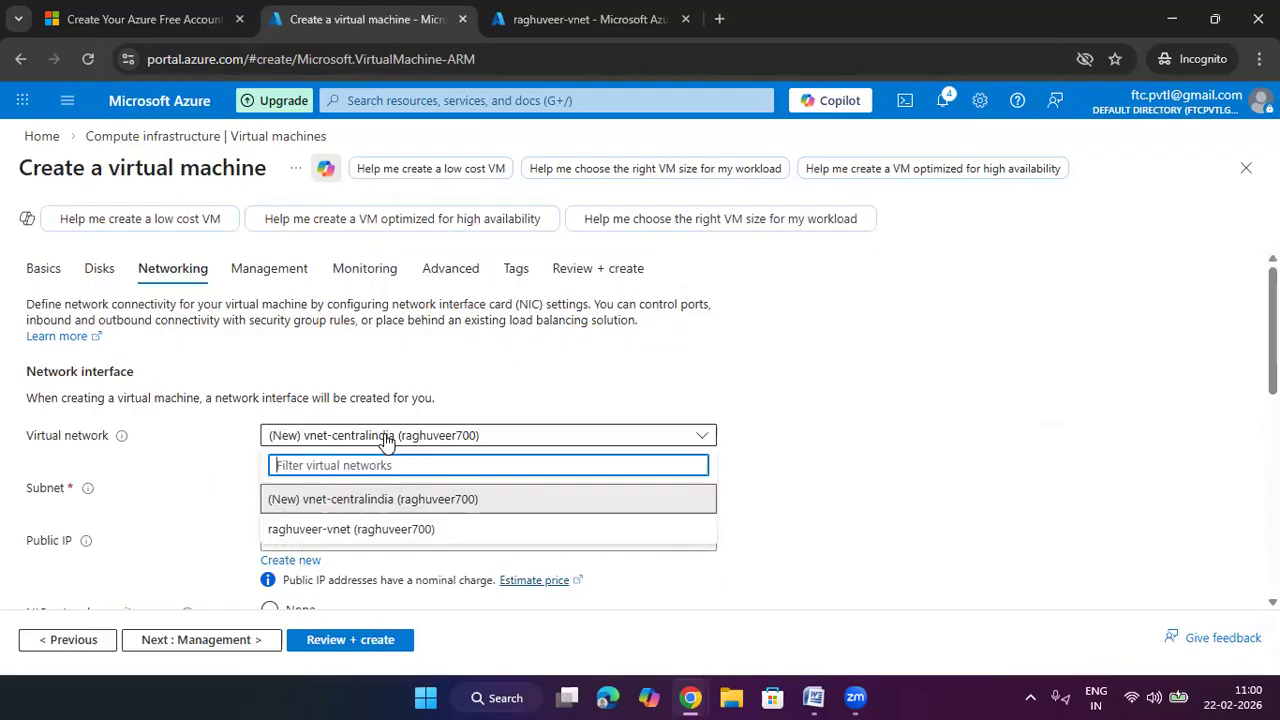
pyautogui.click(350, 528)
pyautogui.click(425, 488)
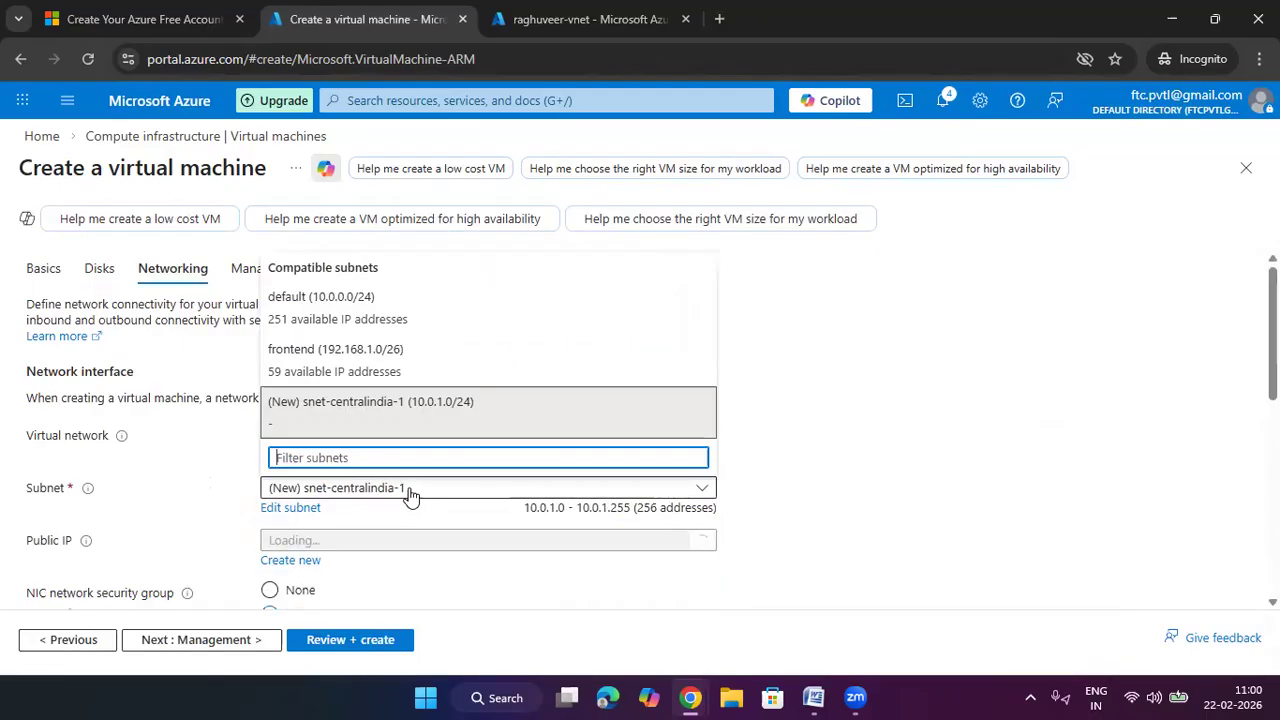
pyautogui.click(338, 346)
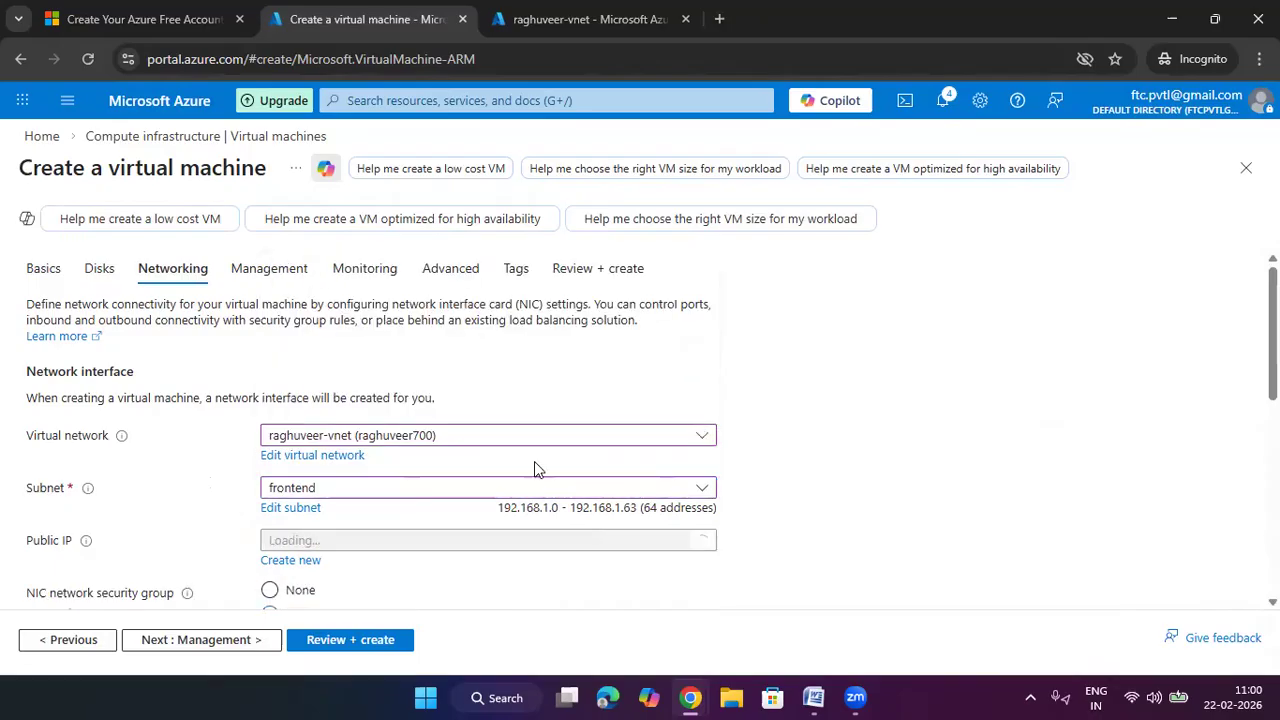
pyautogui.scroll(-2, 395, 395)
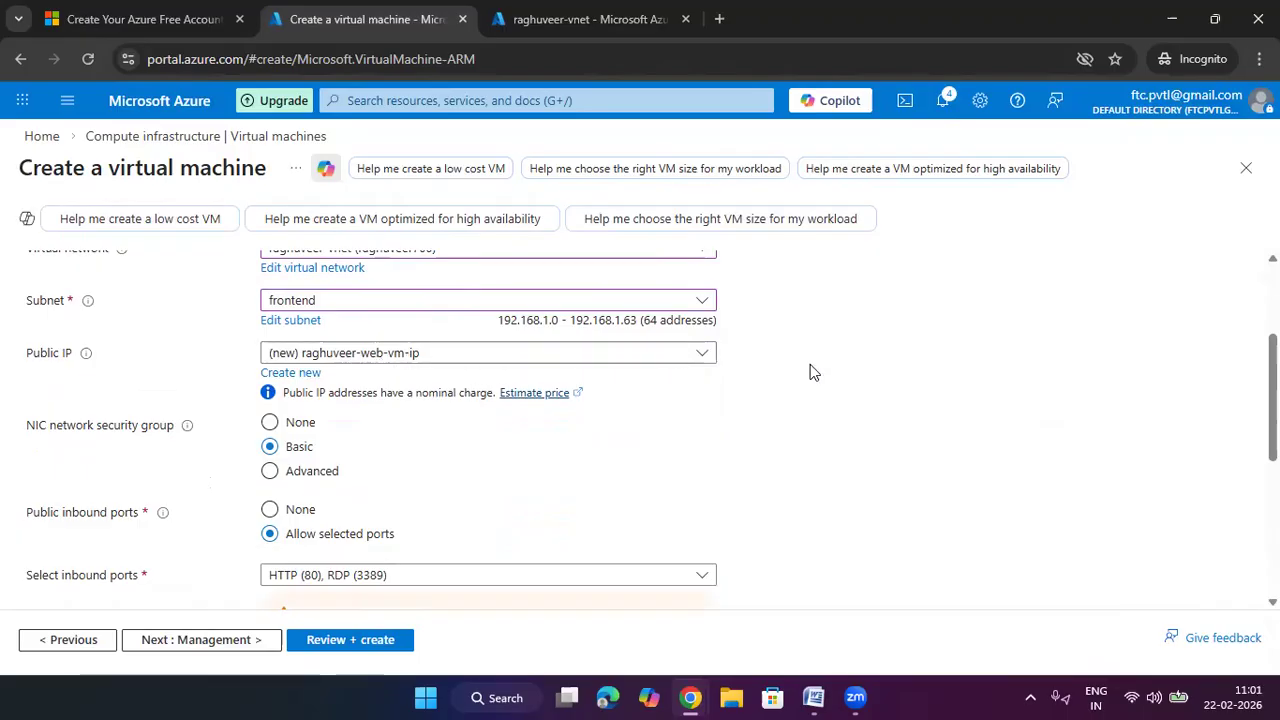
pyautogui.scroll(-4, 742, 408)
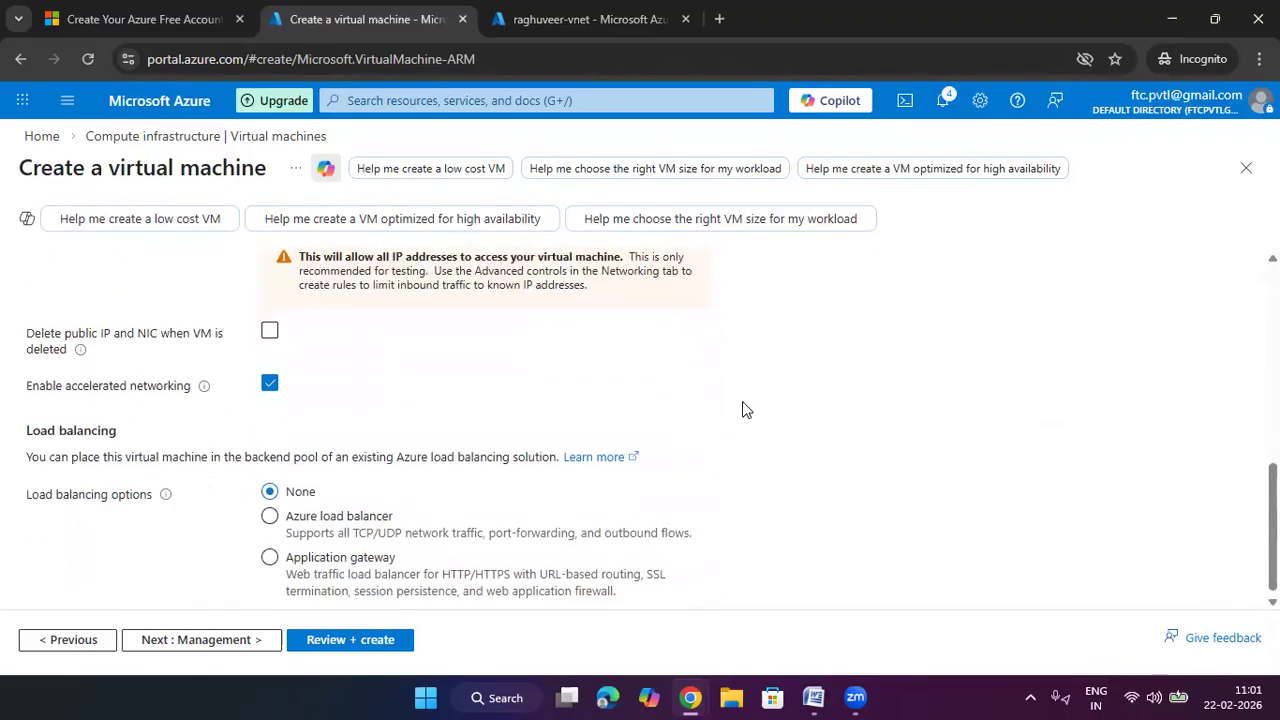
pyautogui.scroll(6, 742, 408)
pyautogui.click(615, 280)
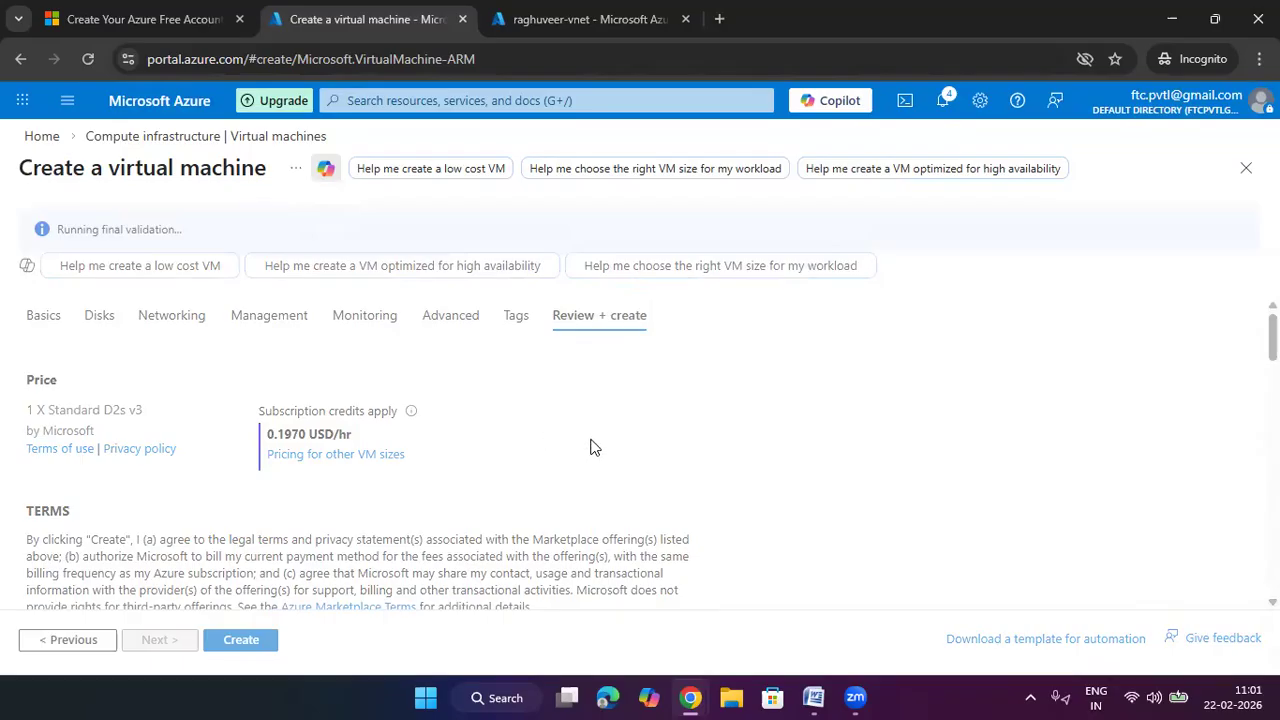
# Submit the validated Windows Server VM configuration for creation
pyautogui.click(265, 647)
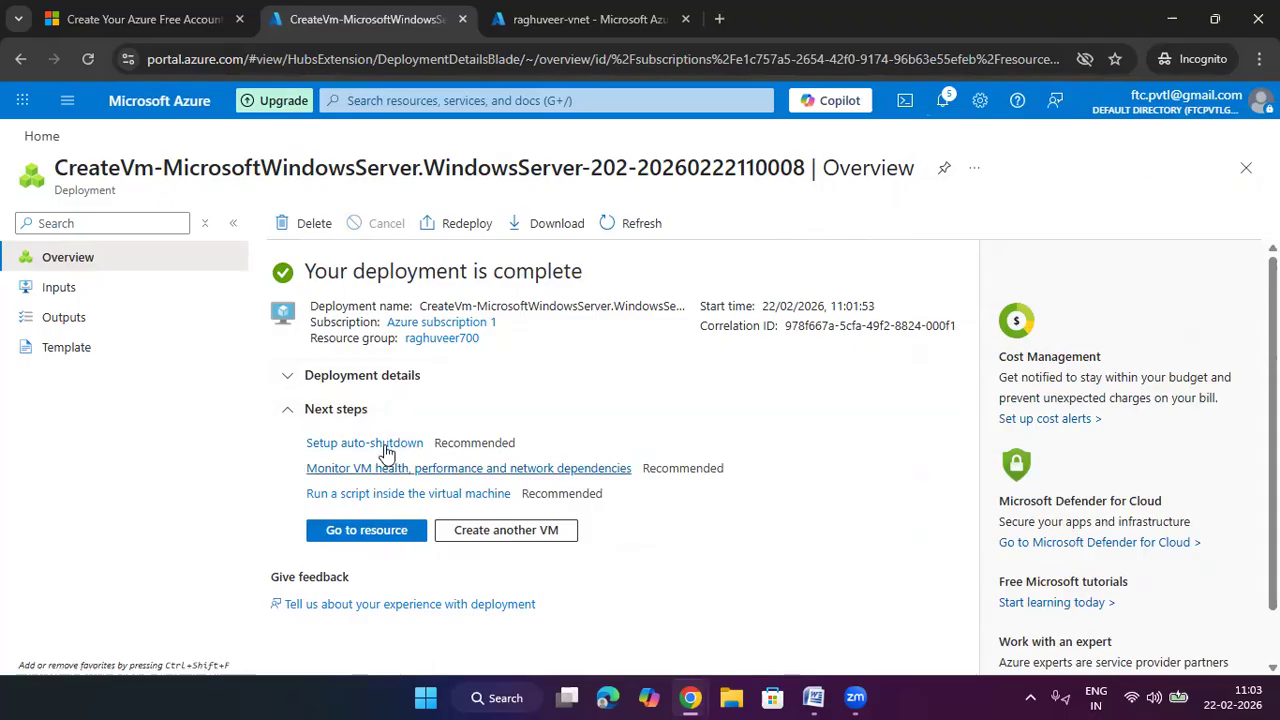
# Open raghuveer-web-vm from the deployment details, refresh it, and show its Connect page
pyautogui.click(346, 375)
pyautogui.click(375, 450)
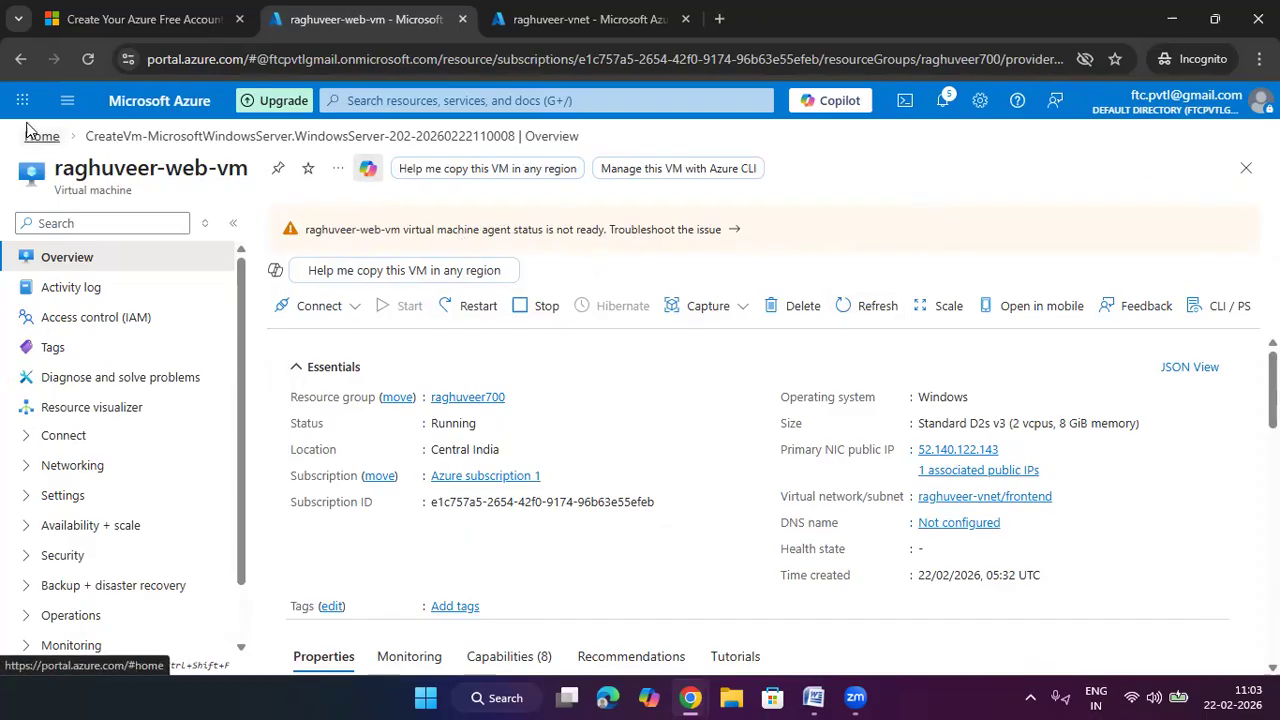
pyautogui.click(84, 69)
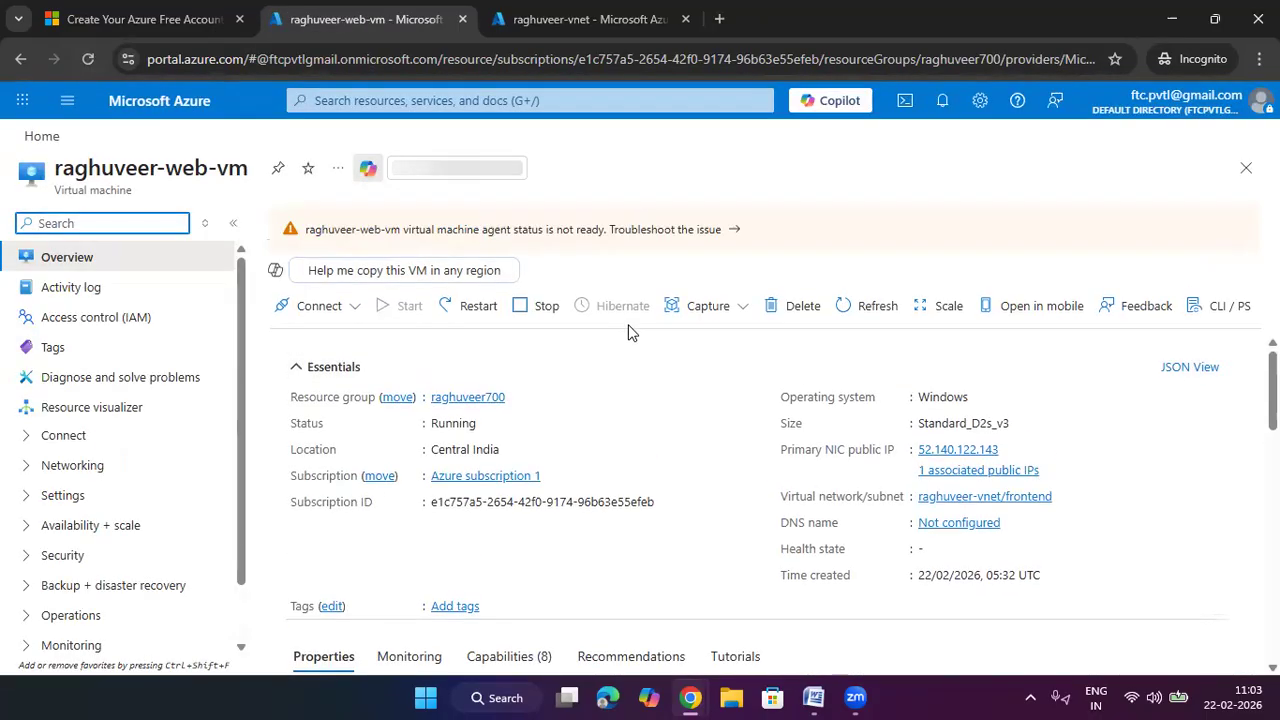
pyautogui.click(89, 60)
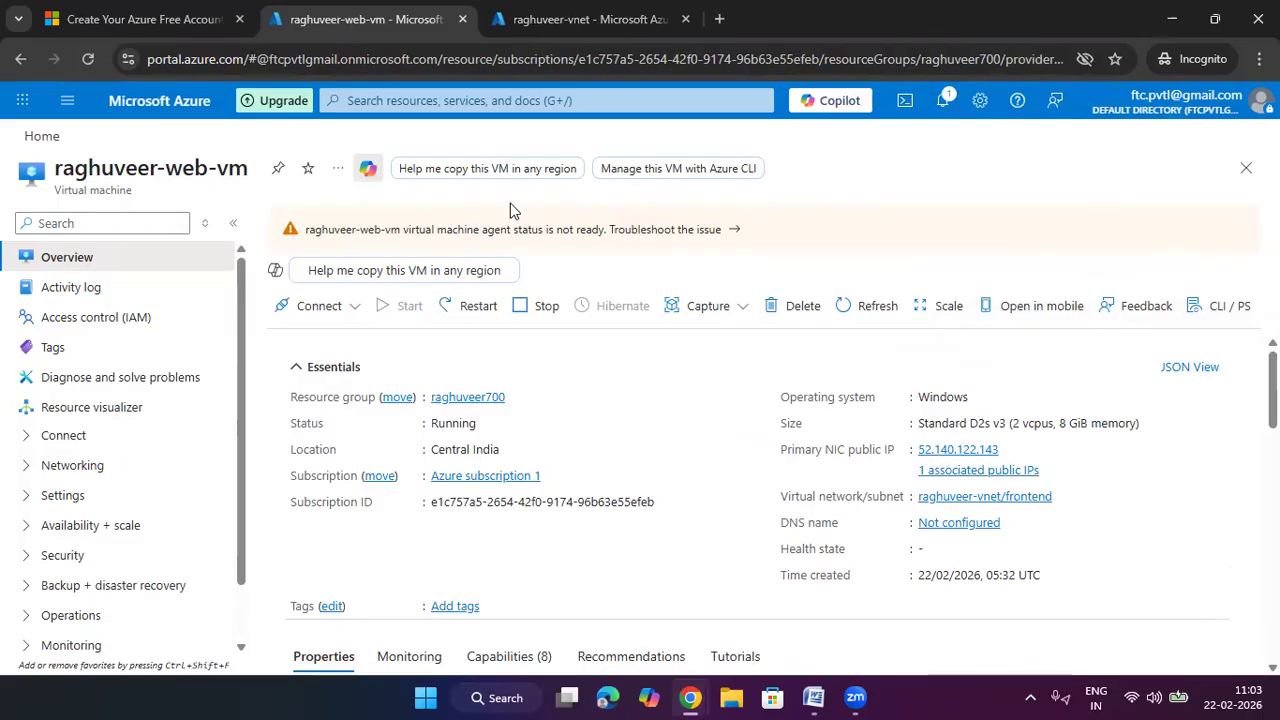
pyautogui.click(88, 62)
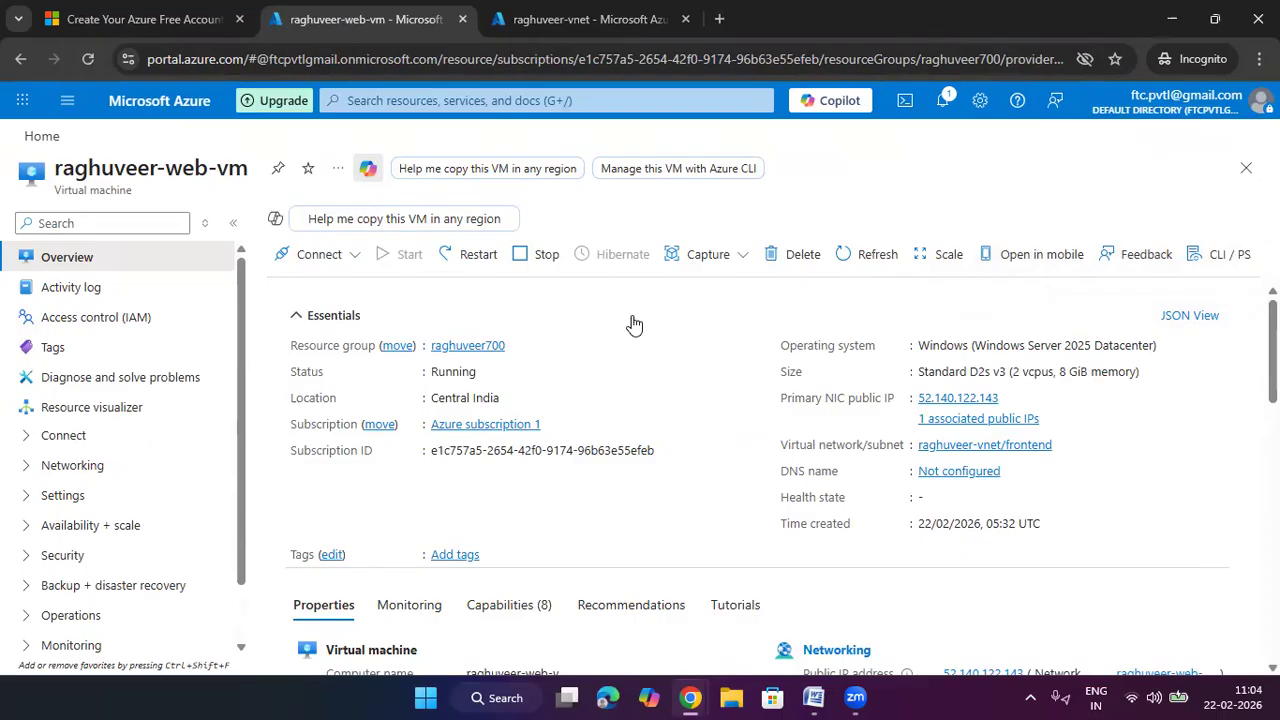
pyautogui.click(320, 254)
pyautogui.click(332, 289)
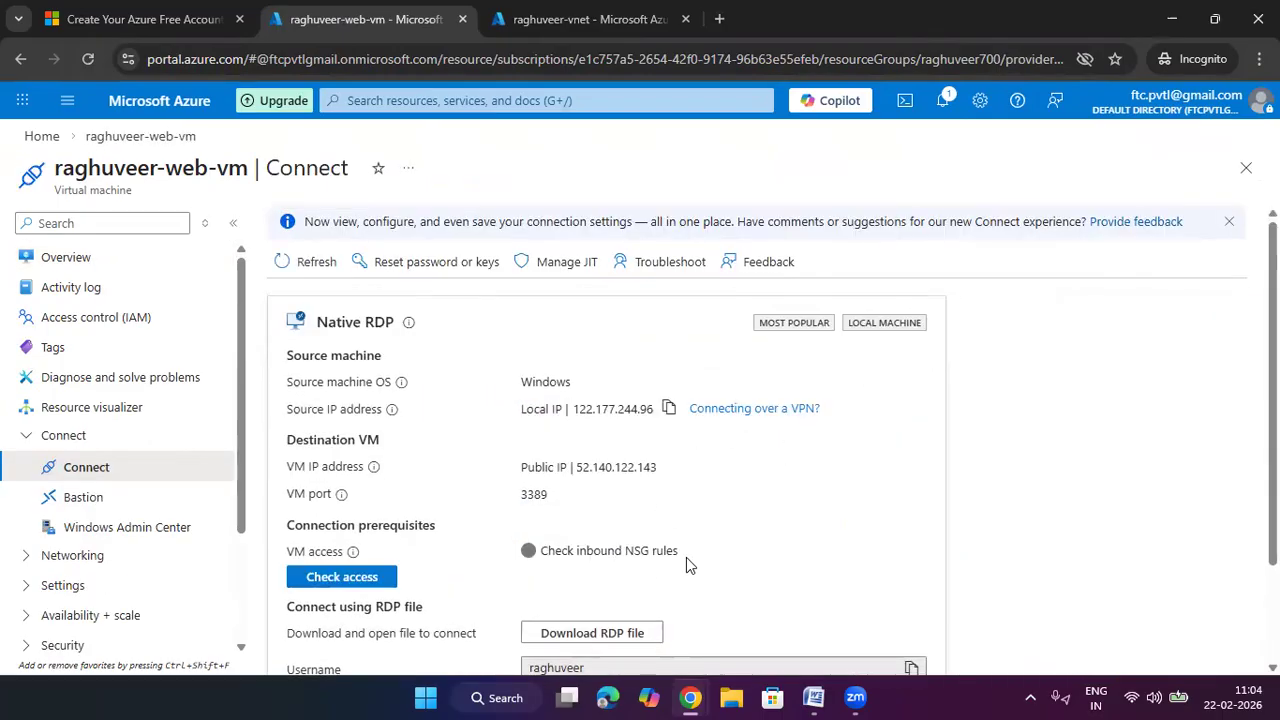
# Download raghuveer-web-vm.rdp to Downloads and open it from the downloads list
pyautogui.scroll(-1, 685, 565)
pyautogui.click(634, 537)
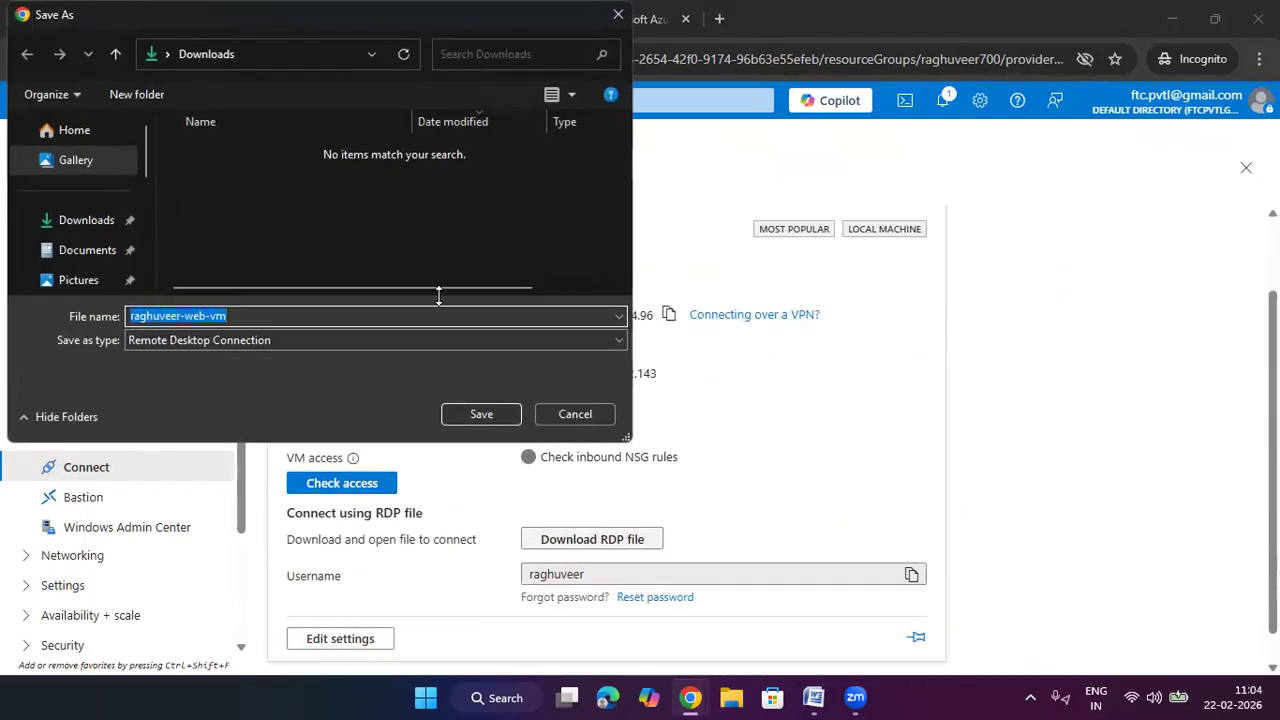
pyautogui.click(57, 218)
pyautogui.click(481, 410)
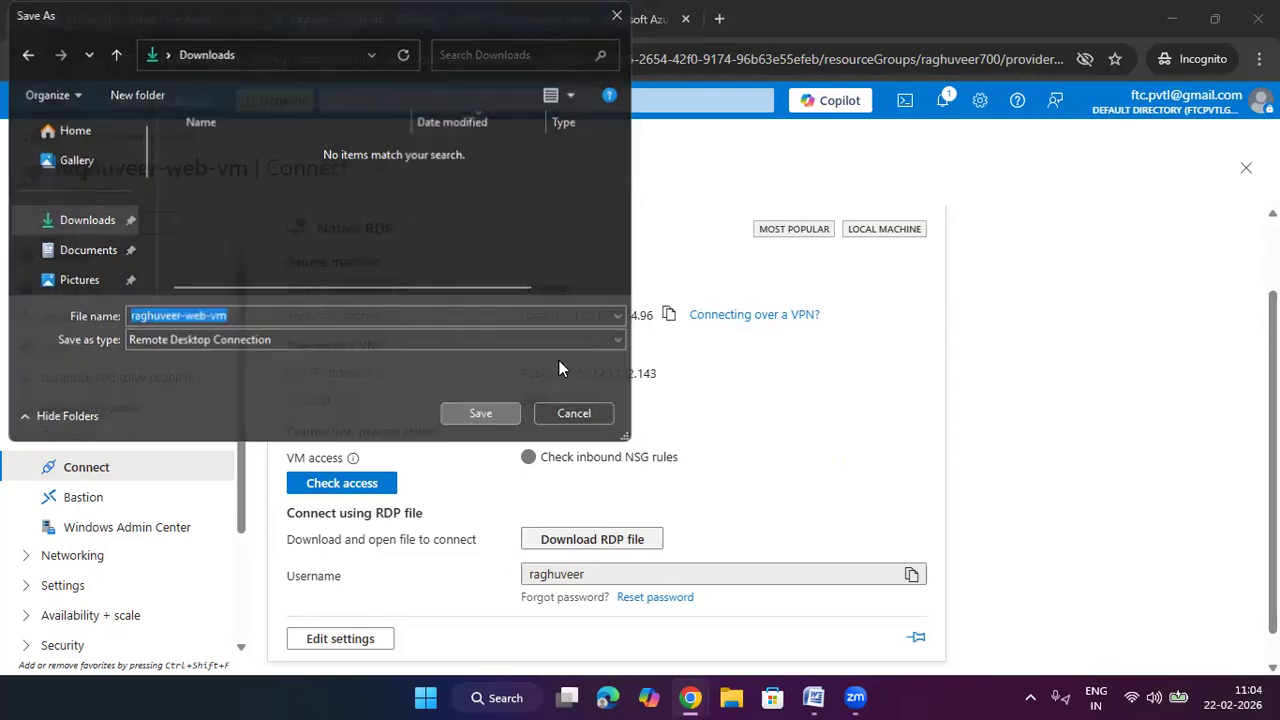
pyautogui.click(1125, 59)
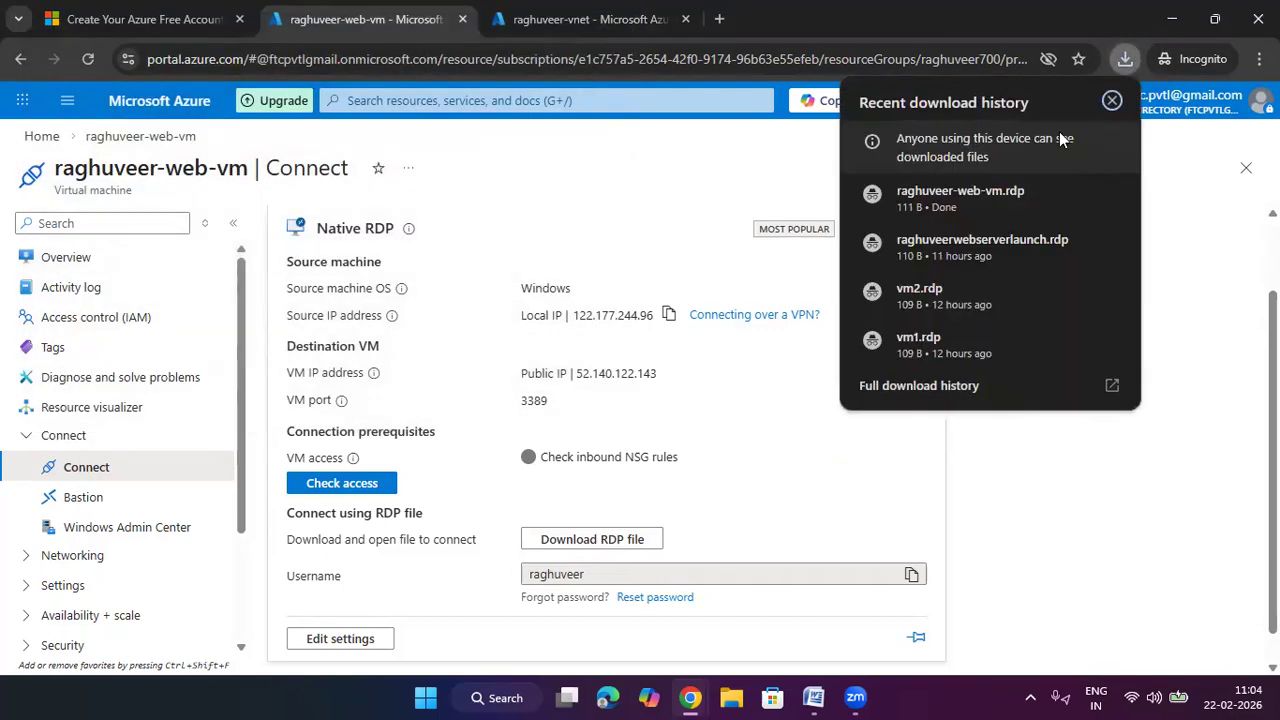
pyautogui.click(1014, 191)
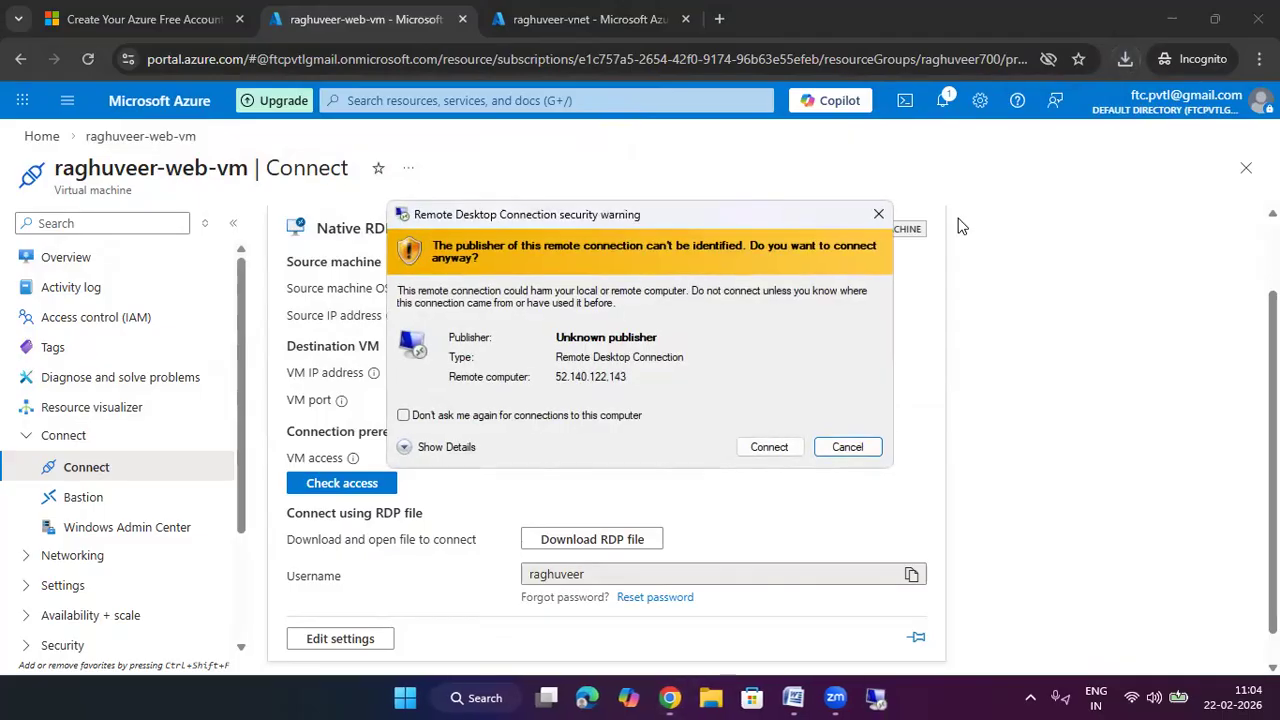
# Connect to 52.140.122.143 with the admin password, accept the certificate, and minimize the session
pyautogui.click(769, 447)
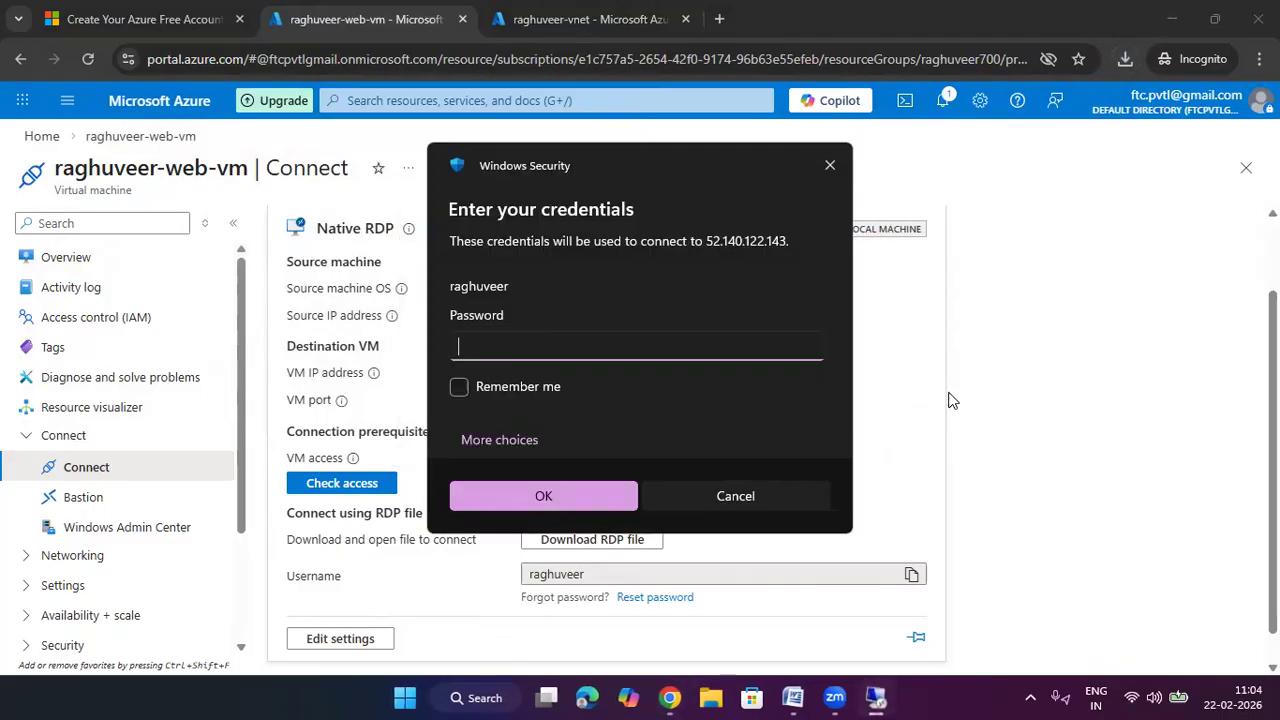
pyautogui.write('*')
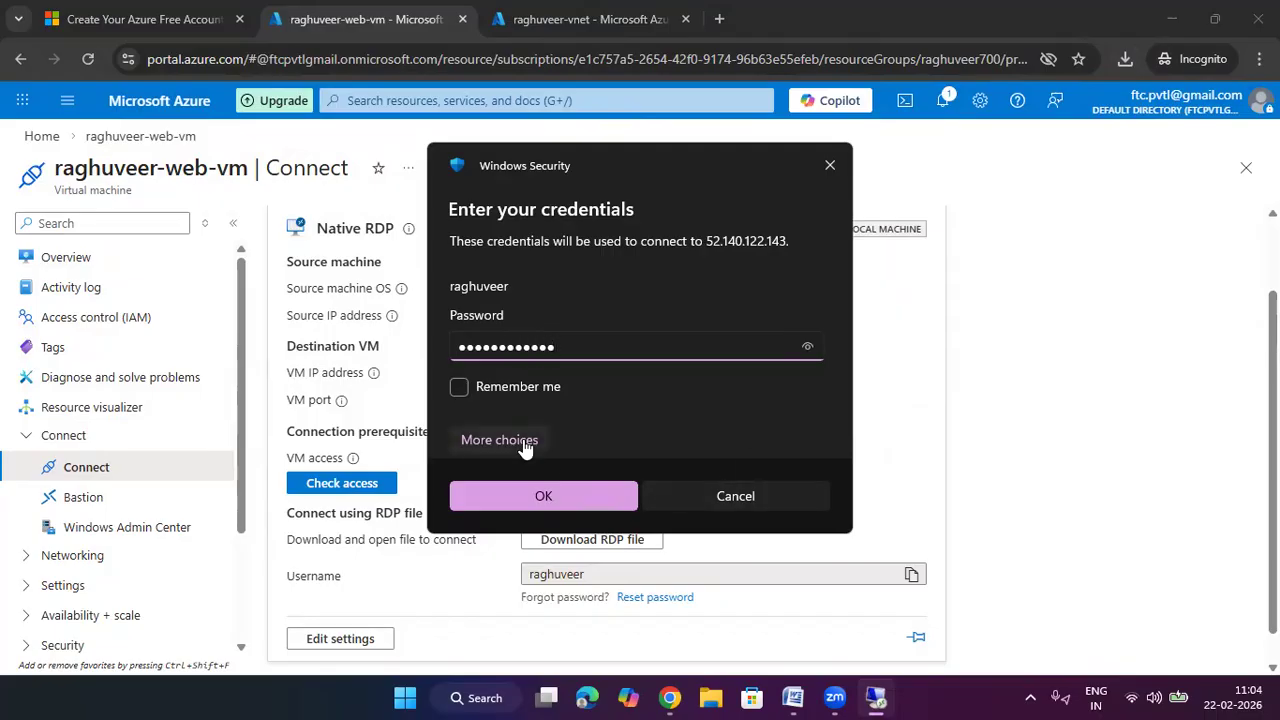
pyautogui.click(625, 492)
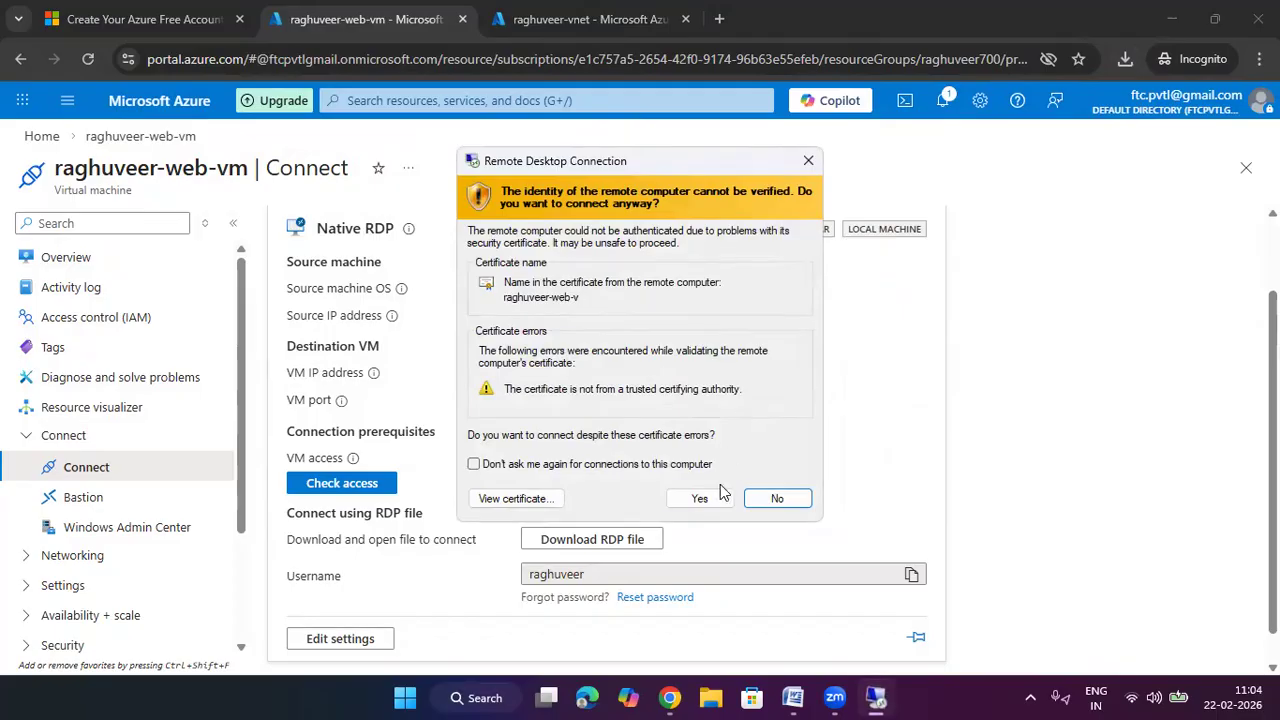
pyautogui.click(722, 496)
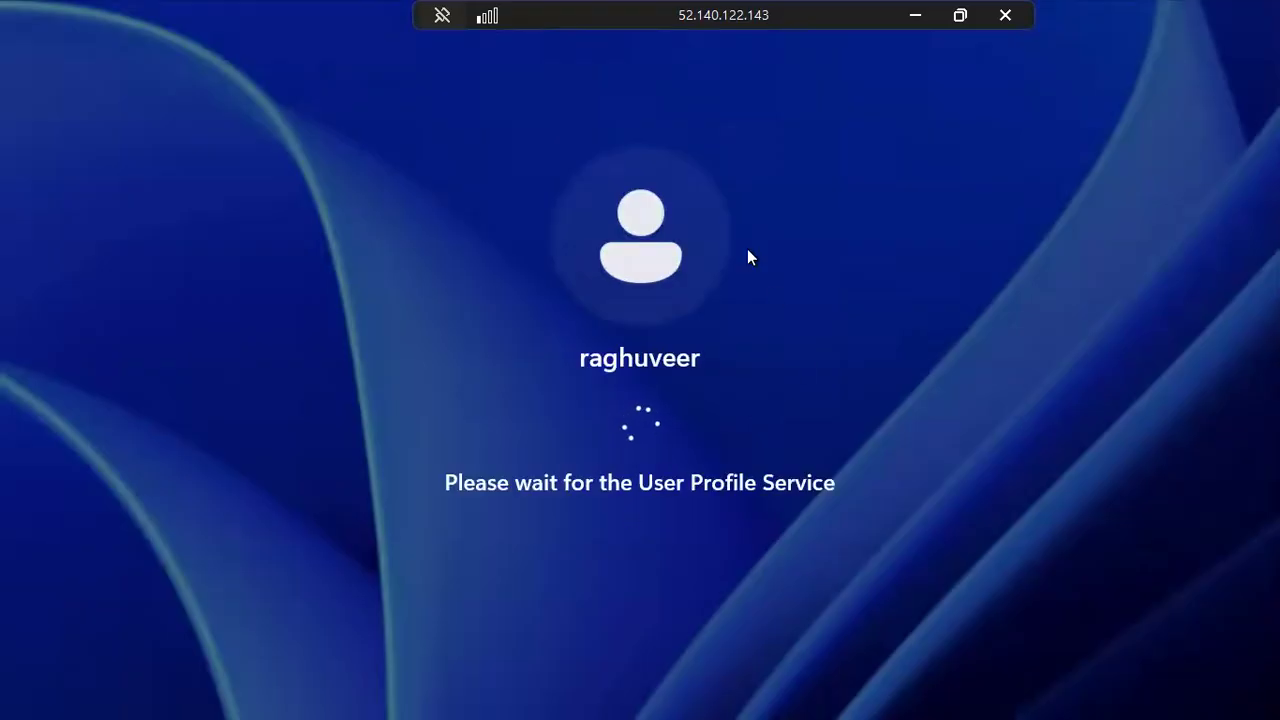
pyautogui.click(916, 16)
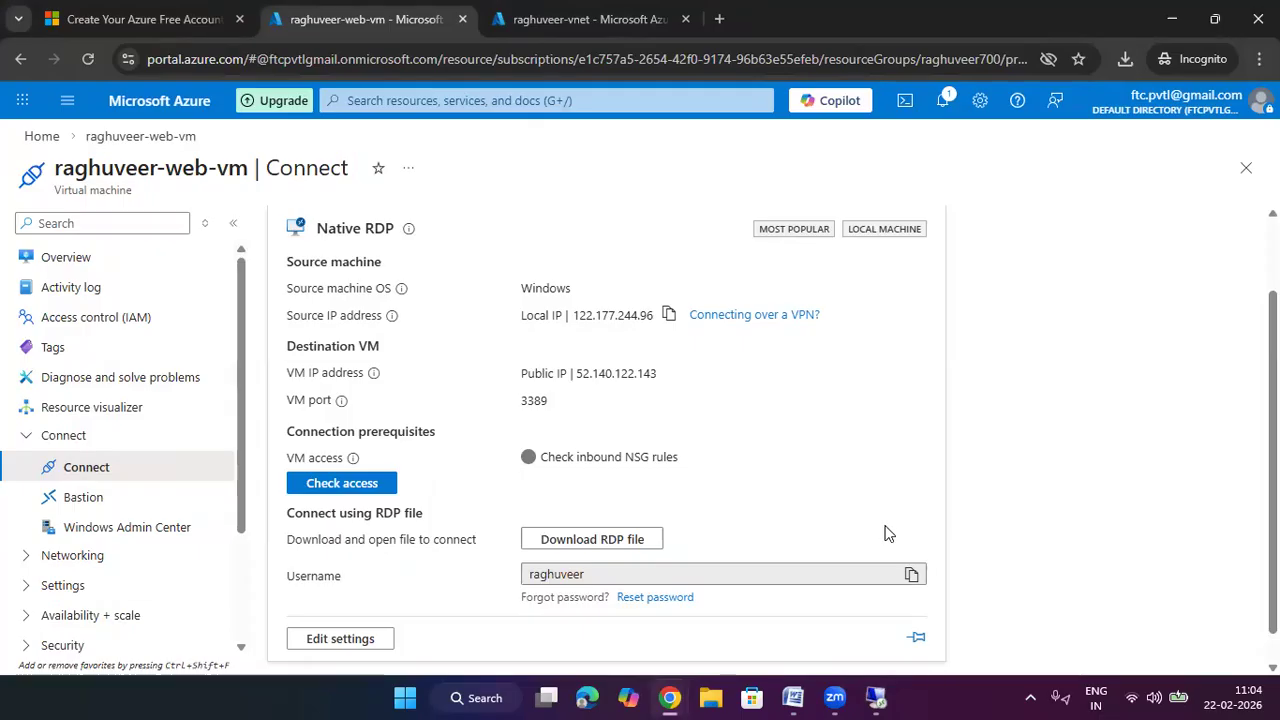
# From the Azure home page, open the empty Public IP Prefixes list and begin a new prefix
pyautogui.click(42, 135)
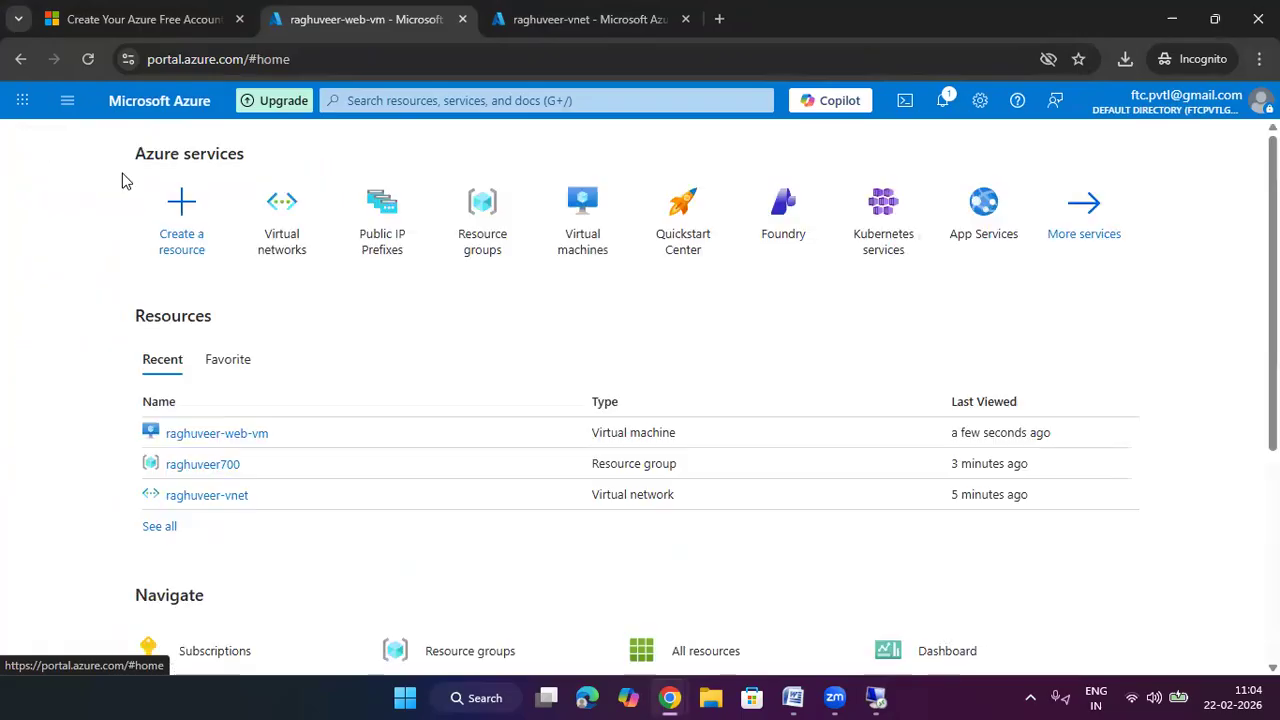
pyautogui.click(394, 237)
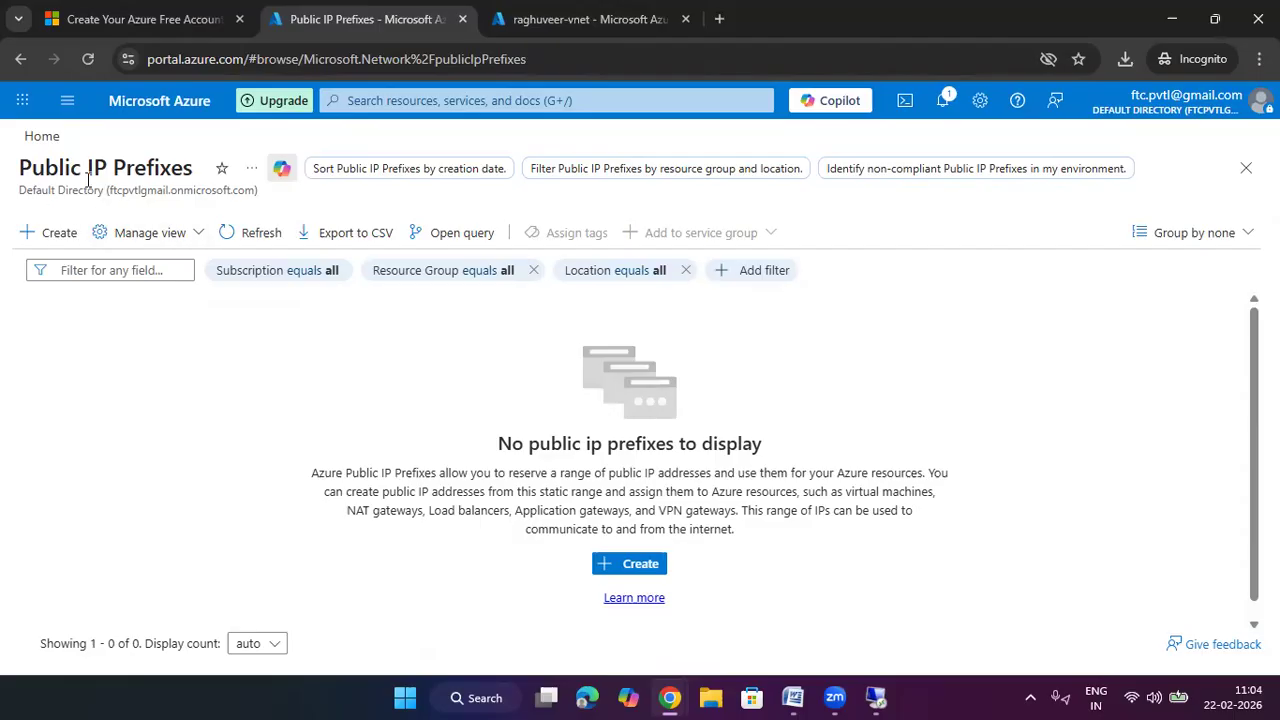
pyautogui.moveTo(193, 163); pyautogui.dragTo(18, 165)
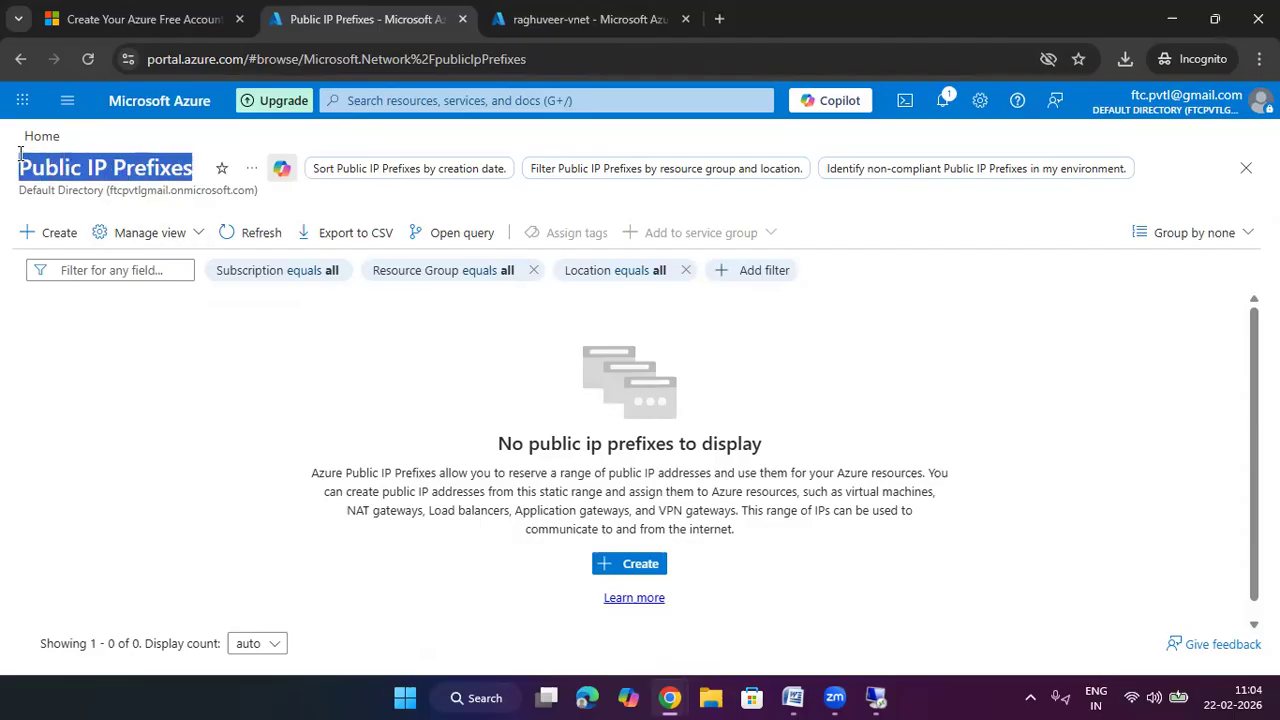
pyautogui.click(630, 563)
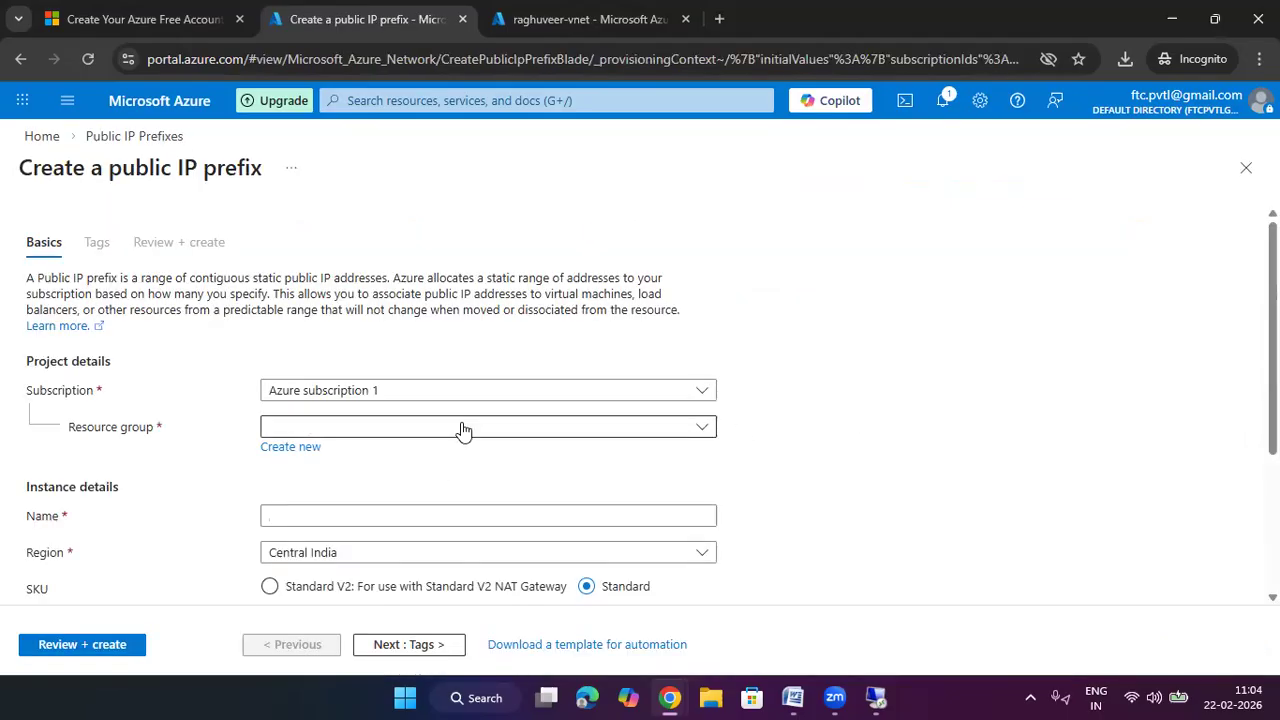
# Place the prefix in resource group raghuveer700, name it raghuveer-pre-fix-ips, and keep IP version IPv4
pyautogui.click(460, 431)
pyautogui.click(397, 522)
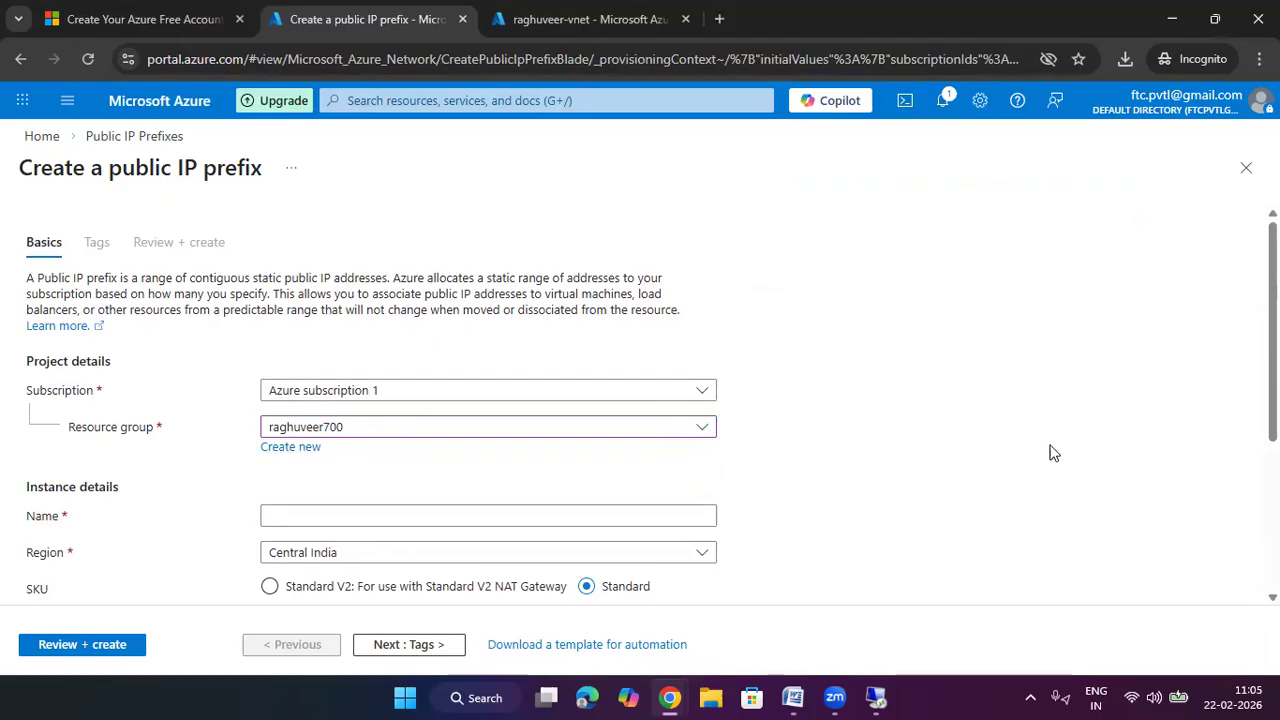
pyautogui.scroll(-2, 1040, 460)
pyautogui.click(489, 328)
pyautogui.write('raghuveer')
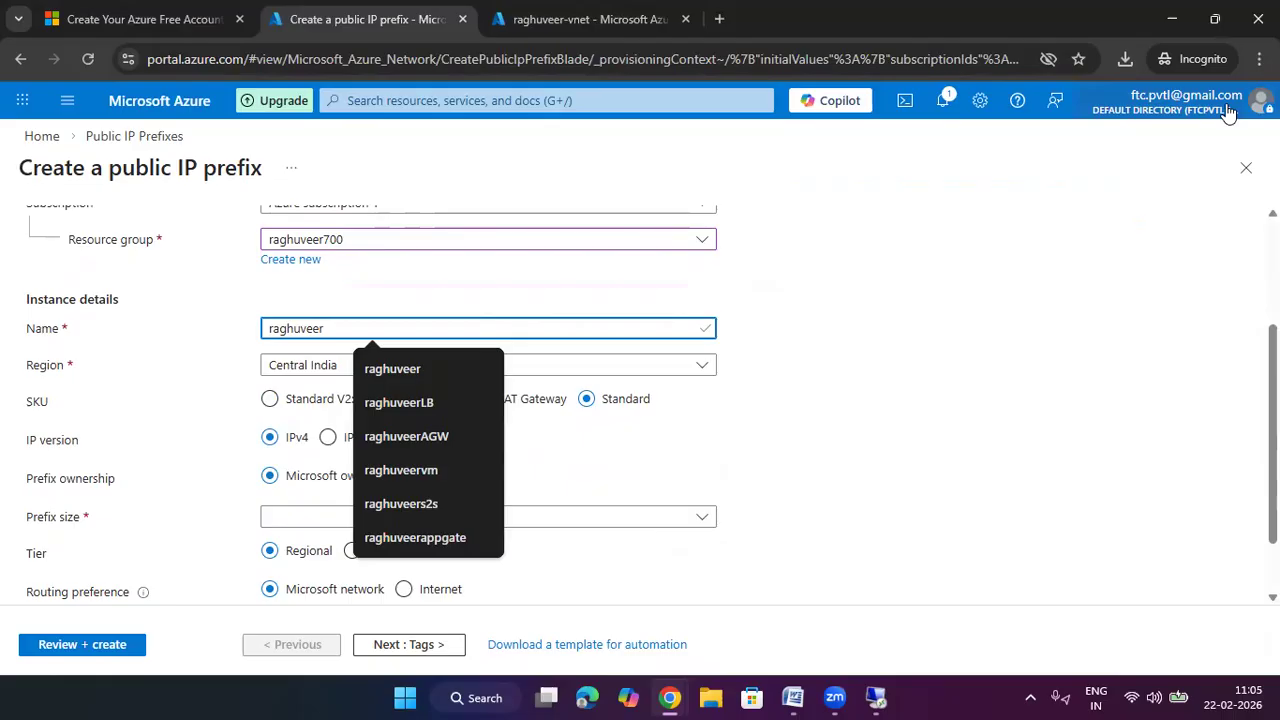
pyautogui.write('-pre')
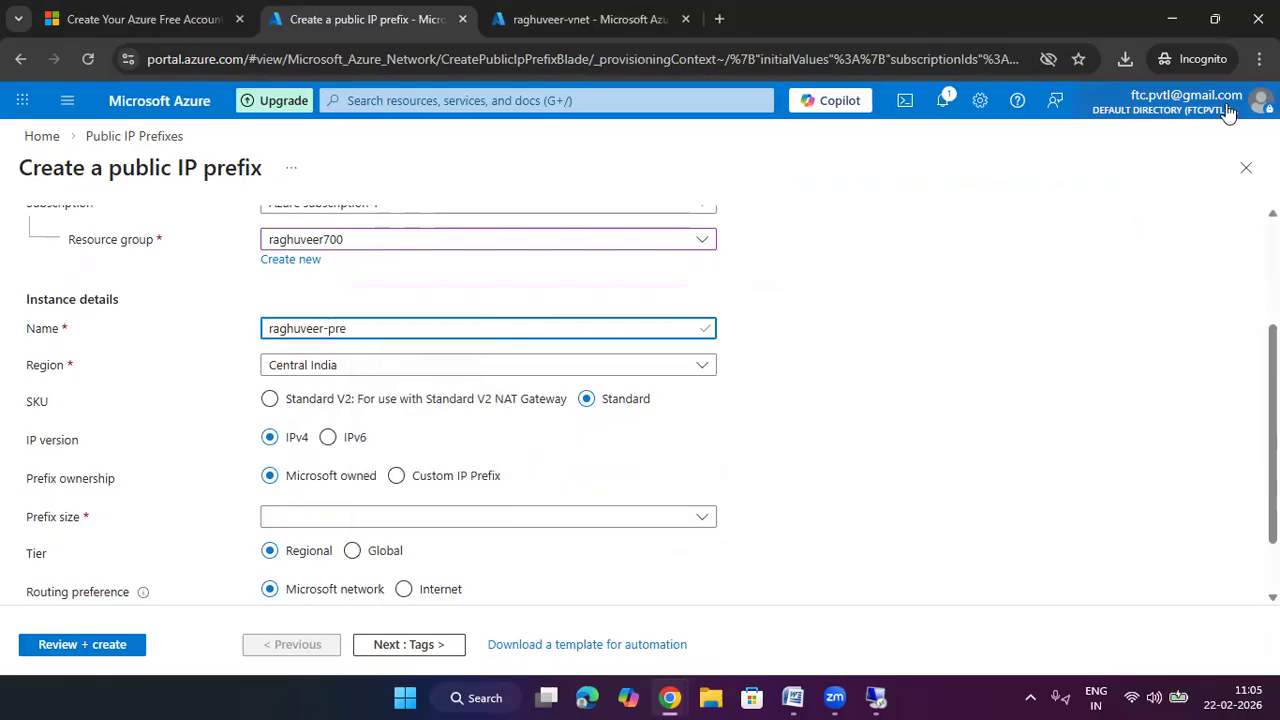
pyautogui.write('-fix-ios')
pyautogui.scroll(-2, 474, 340)
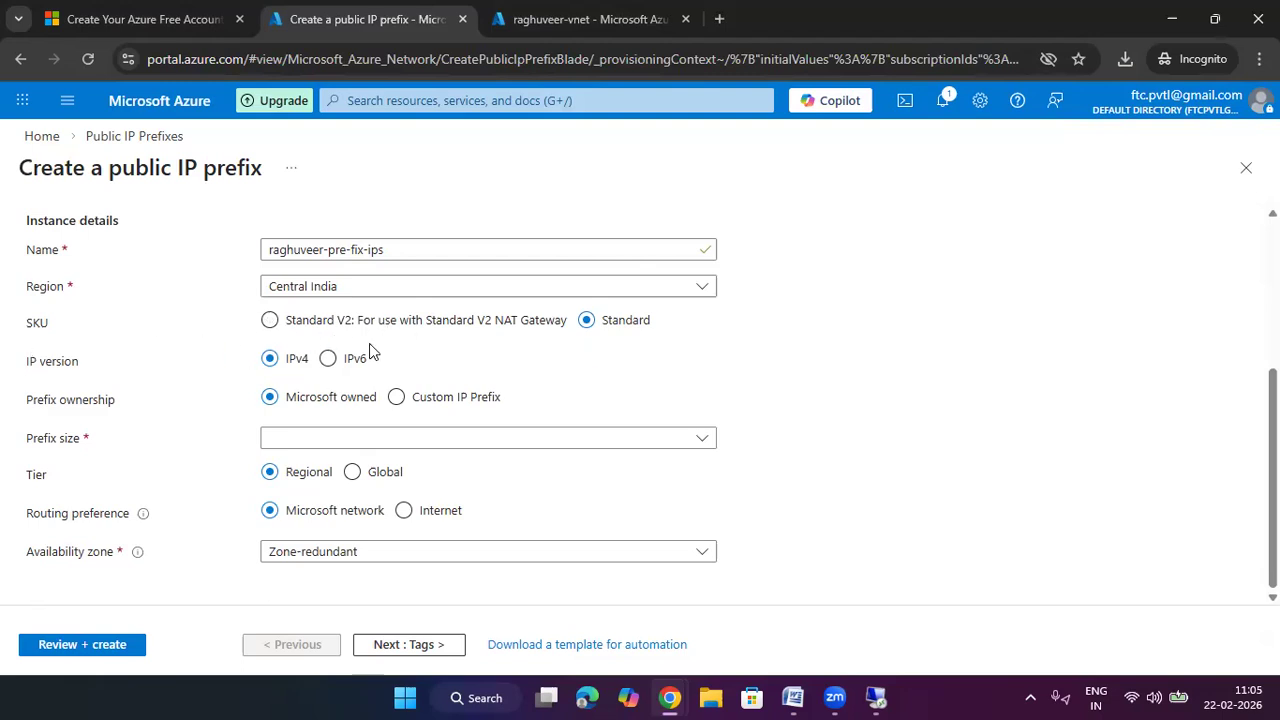
pyautogui.click(327, 358)
pyautogui.click(270, 397)
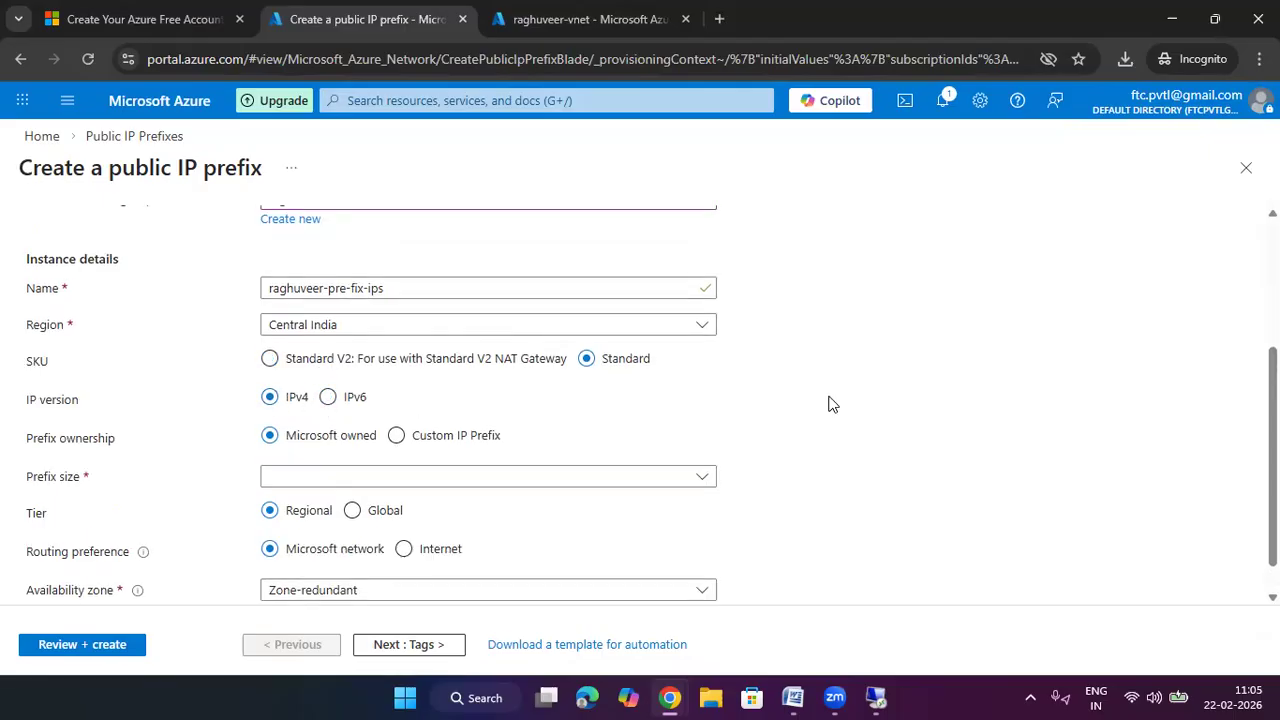
pyautogui.scroll(-1, 828, 404)
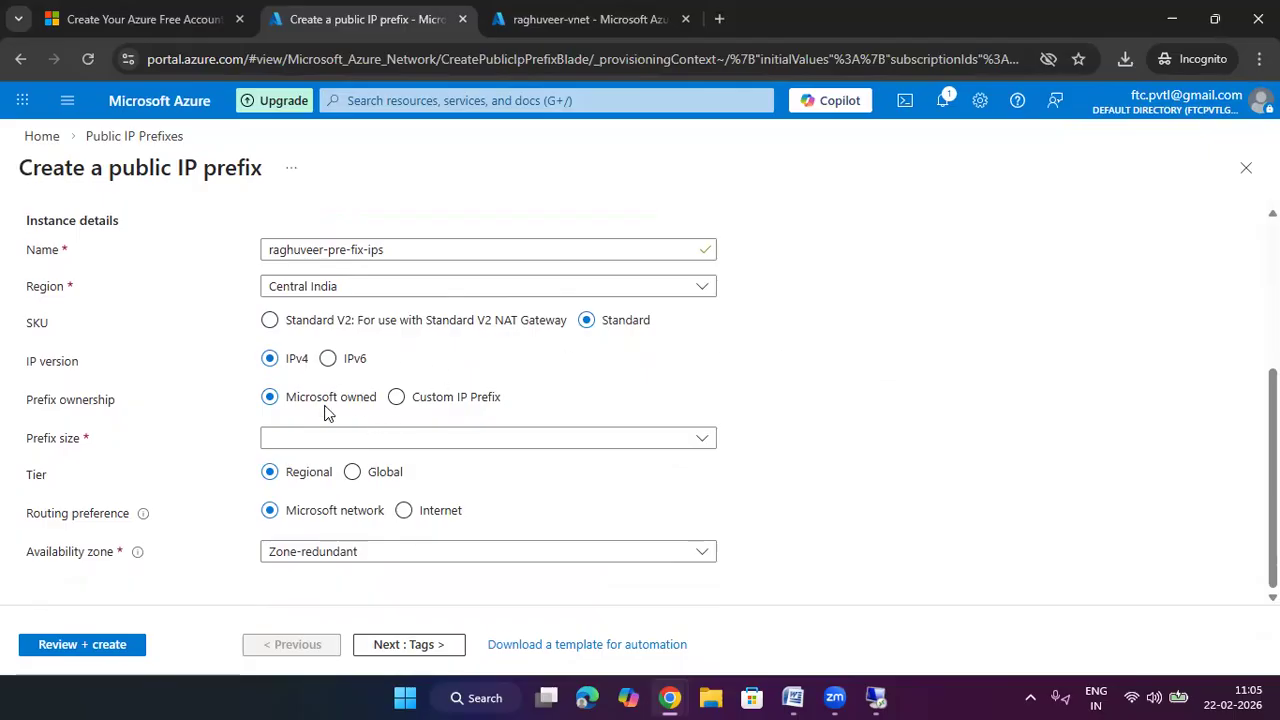
# Keep prefix ownership Microsoft owned and set the prefix size to /31 (2 addresses)
pyautogui.click(424, 399)
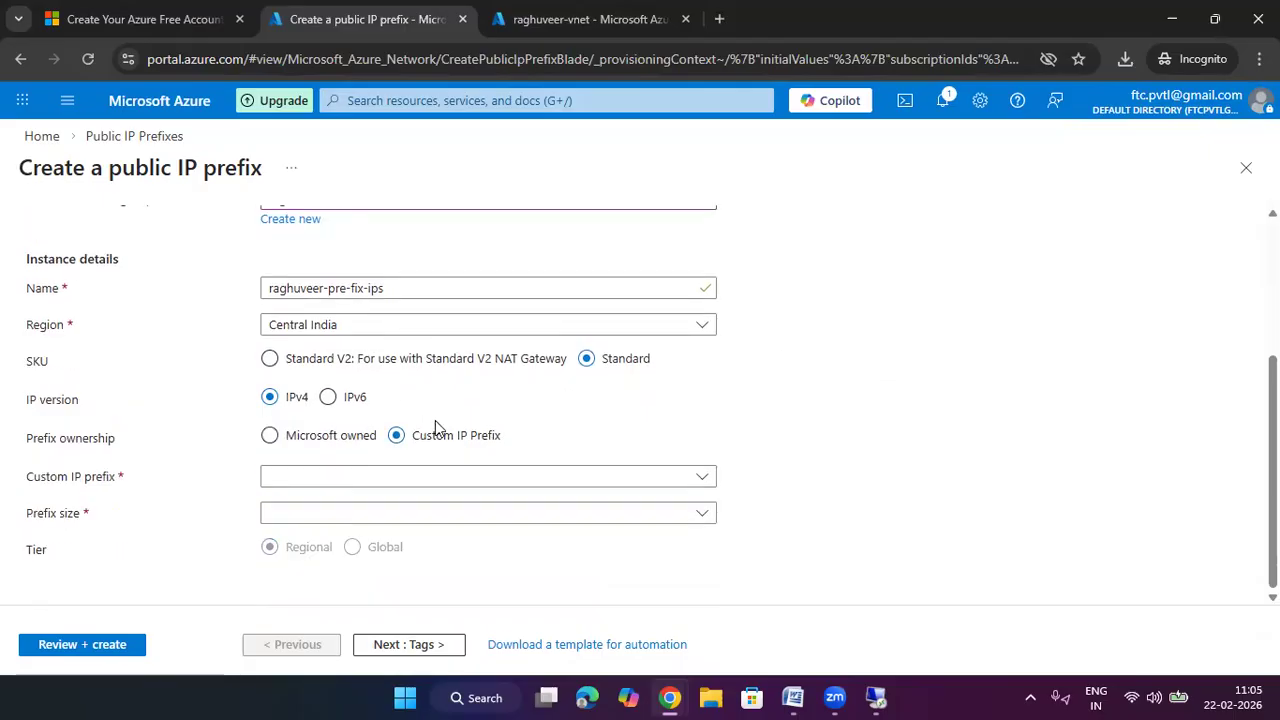
pyautogui.click(441, 476)
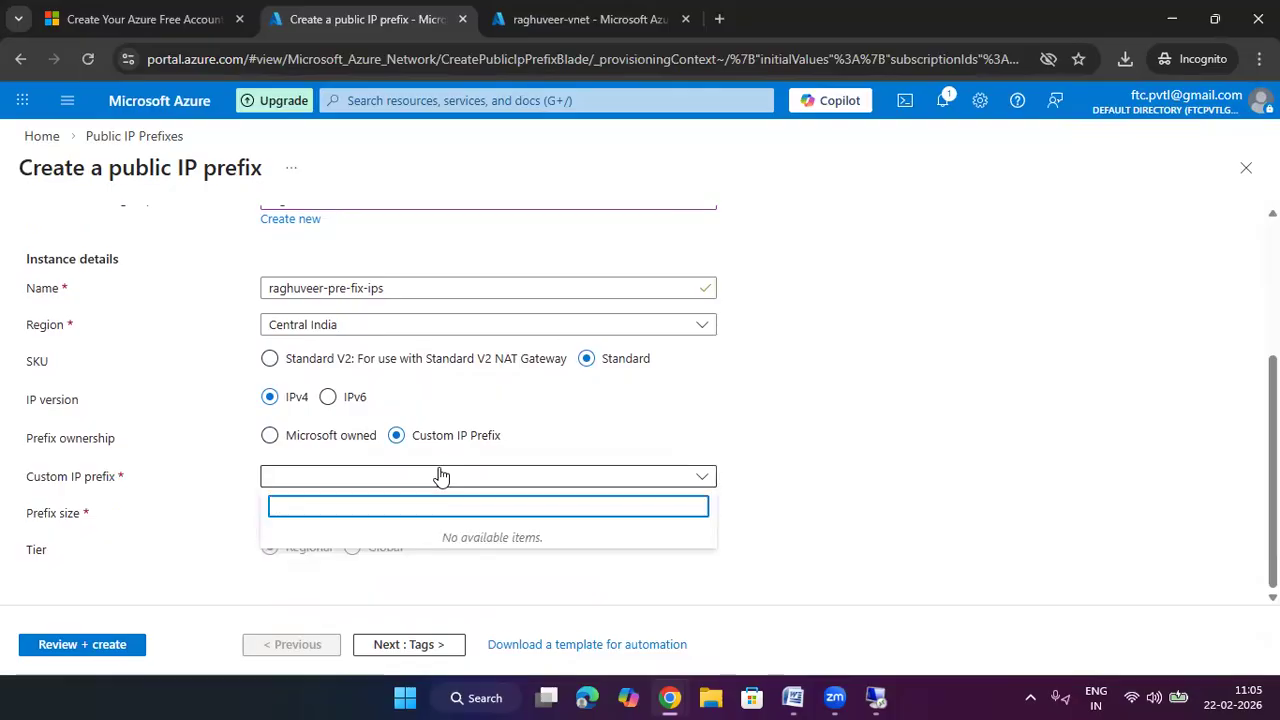
pyautogui.click(334, 437)
pyautogui.scroll(-1, 808, 451)
pyautogui.click(377, 453)
pyautogui.click(997, 403)
pyautogui.scroll(-1, 403, 428)
pyautogui.click(401, 428)
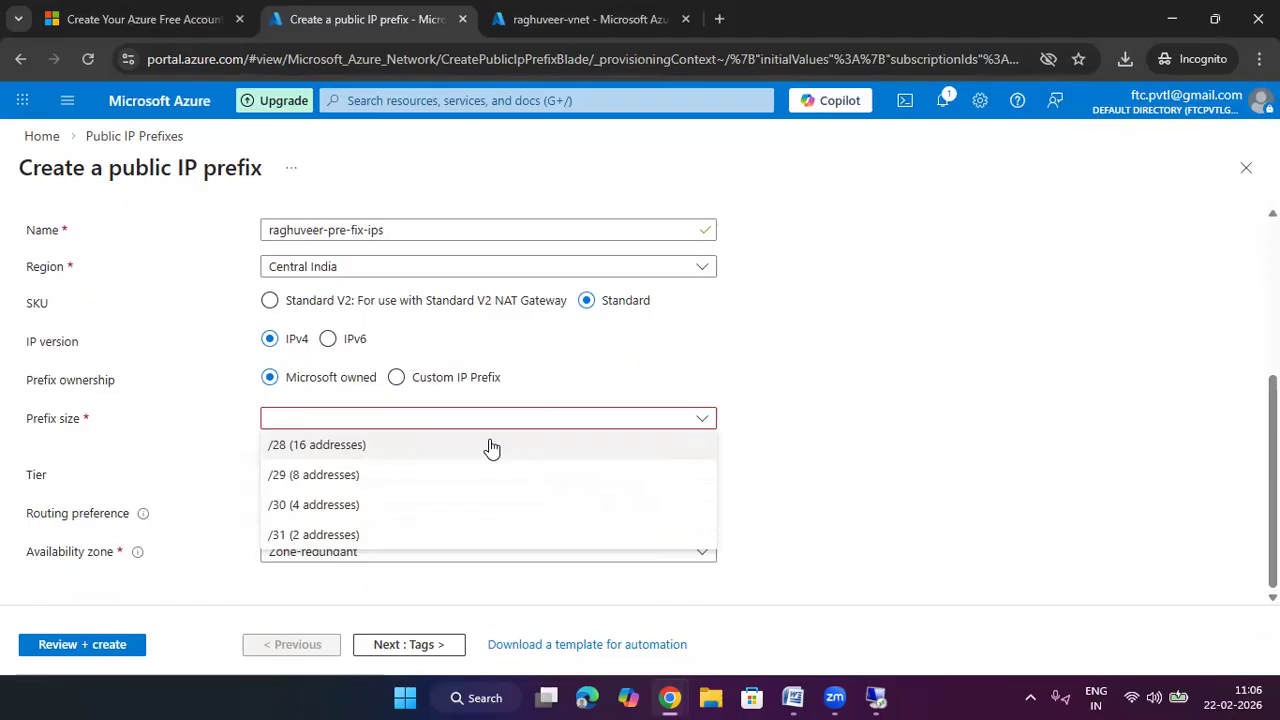
pyautogui.click(446, 538)
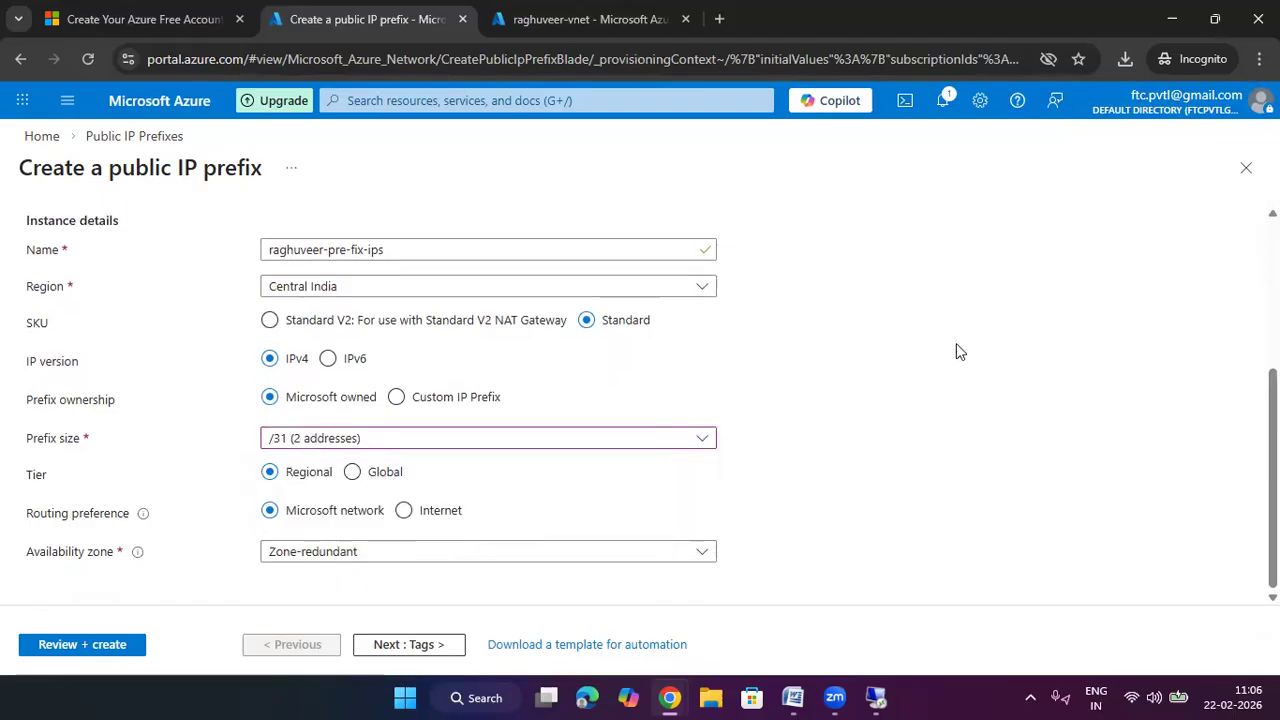
# Keep the Regional tier, Zone-redundant availability, and Microsoft network routing preference
pyautogui.click(351, 474)
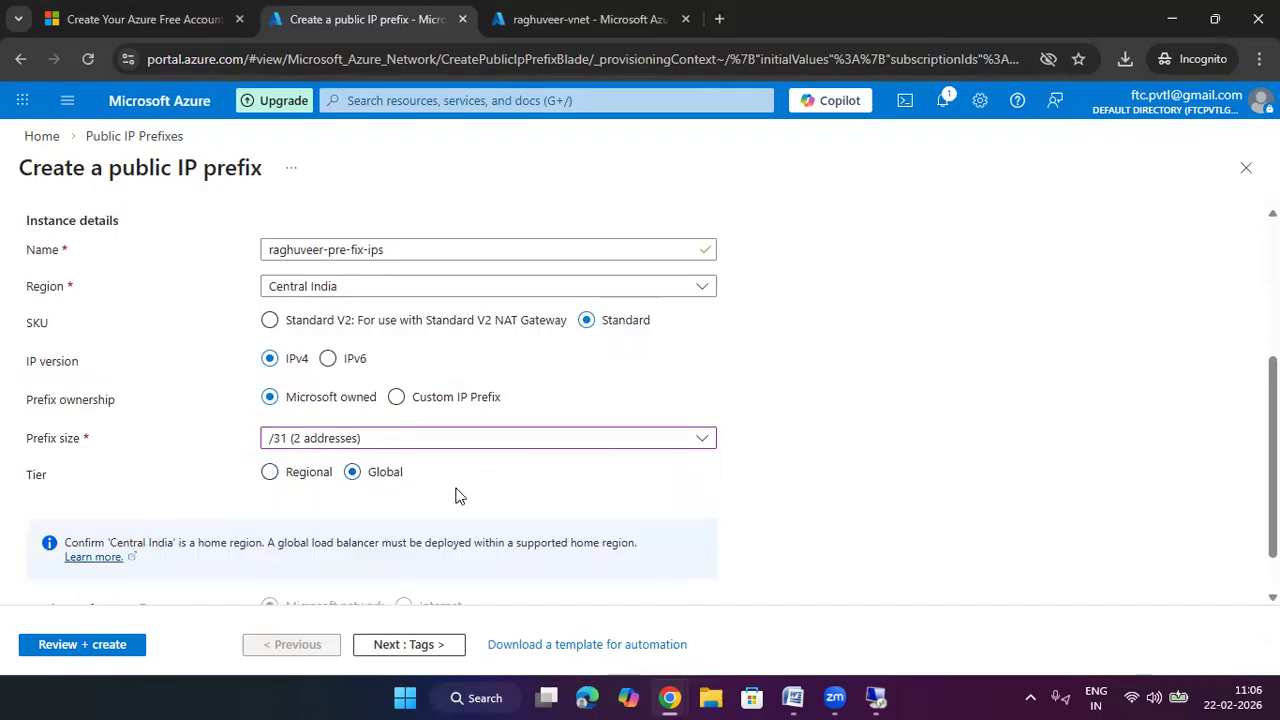
pyautogui.scroll(-1, 455, 495)
pyautogui.click(312, 416)
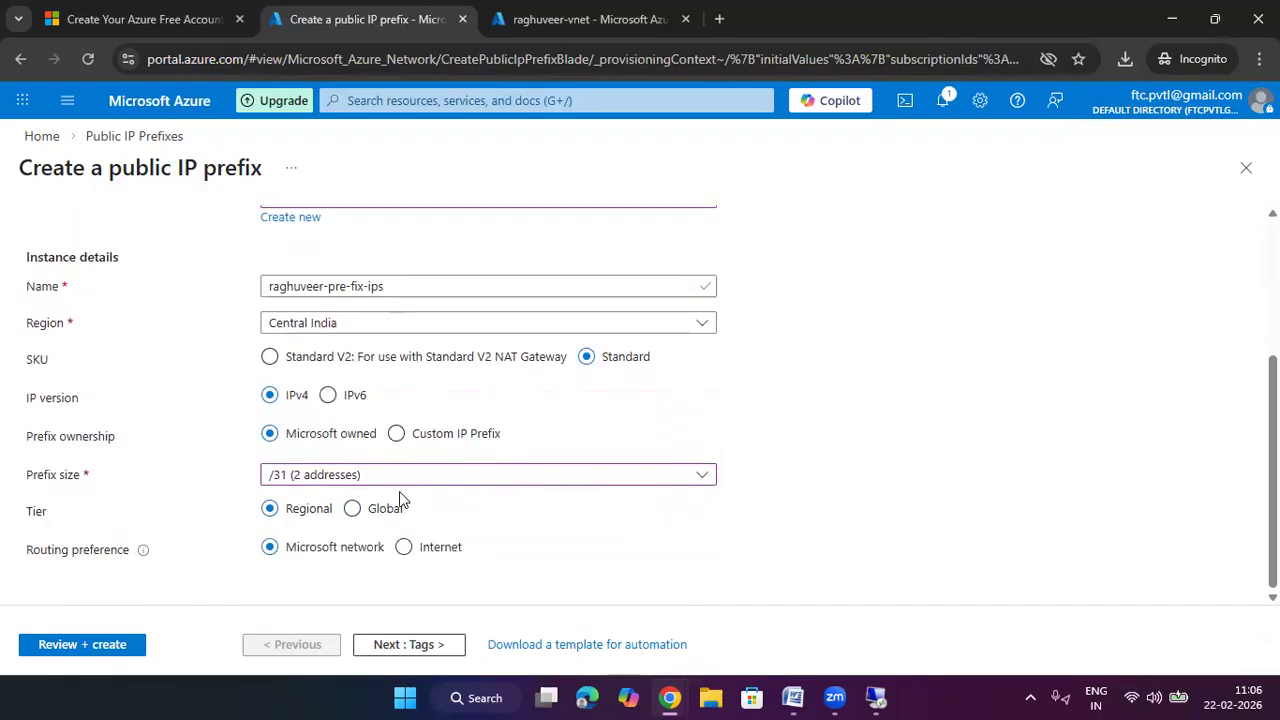
pyautogui.scroll(-1, 806, 468)
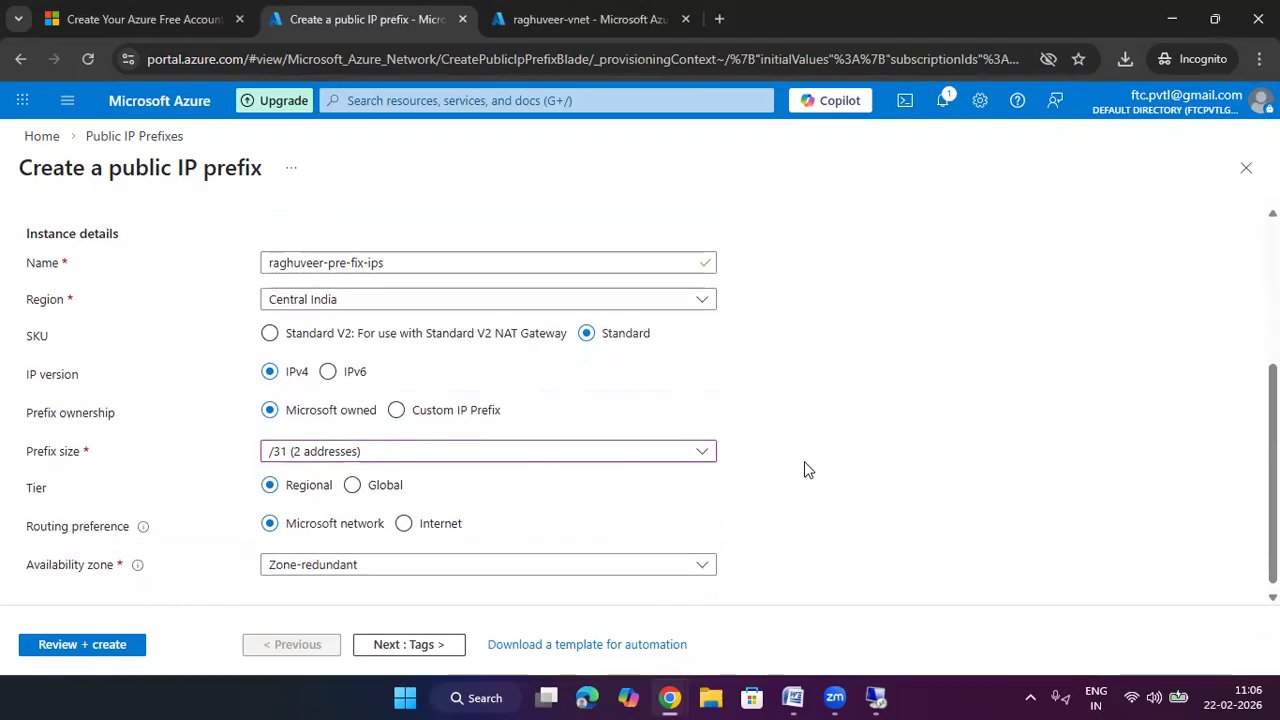
pyautogui.click(352, 556)
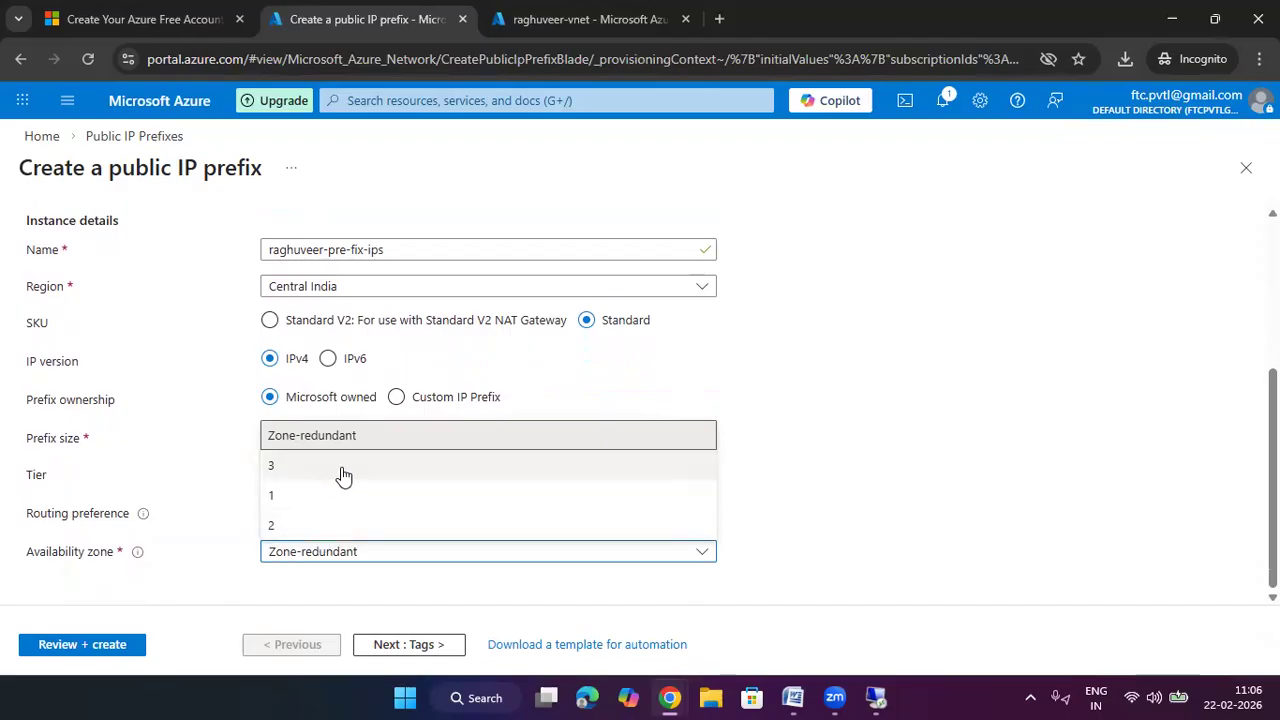
pyautogui.click(815, 437)
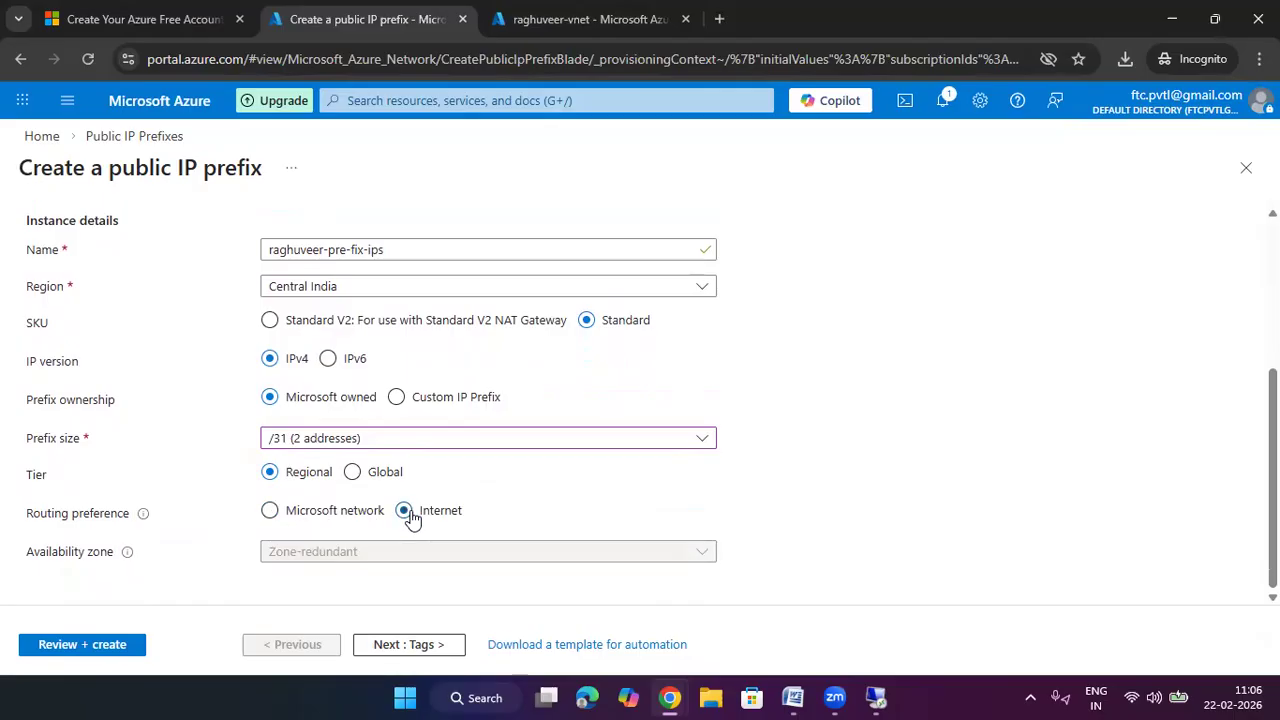
pyautogui.click(274, 514)
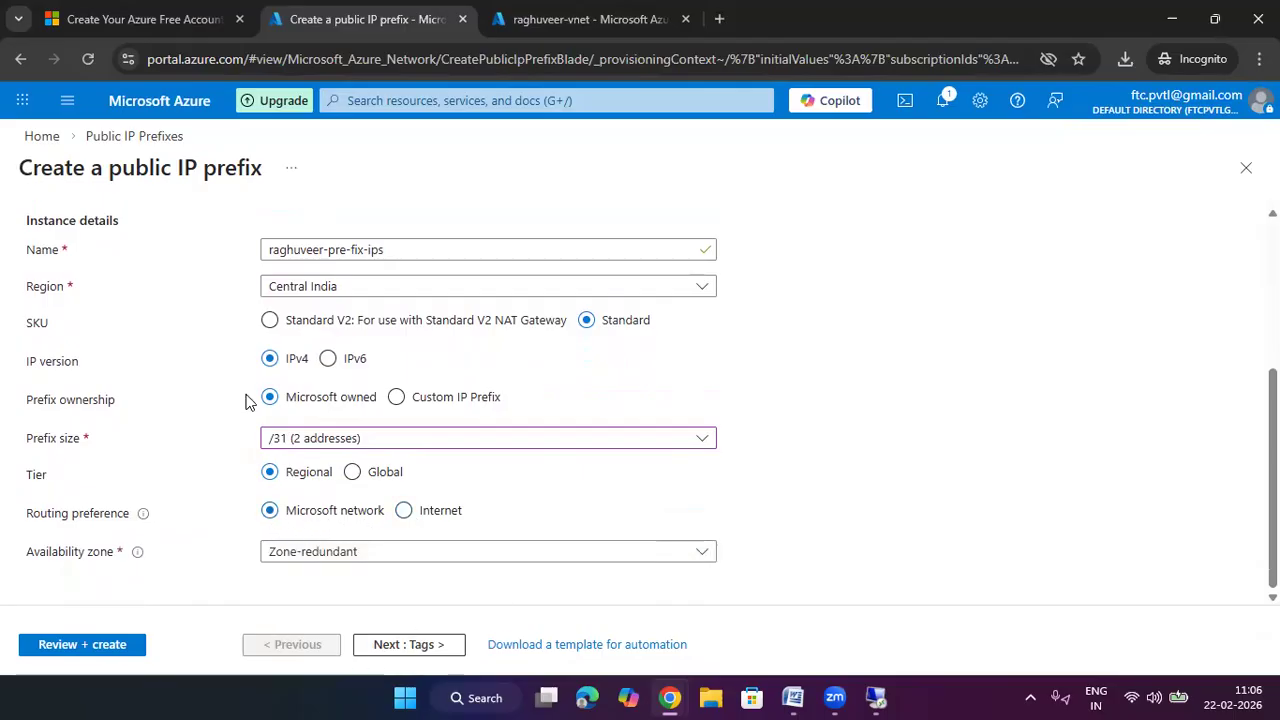
# Review the public IP prefix and submit it for deployment
pyautogui.scroll(3, 255, 385)
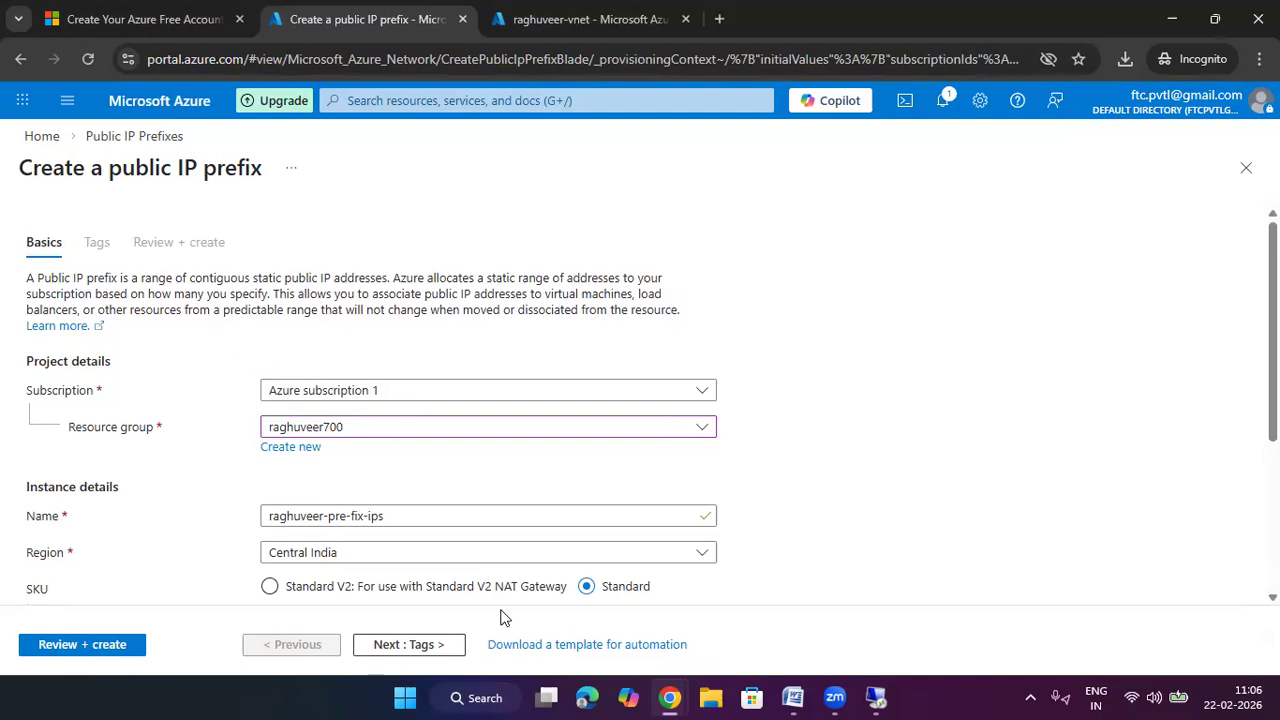
pyautogui.scroll(-3, 502, 595)
pyautogui.click(420, 644)
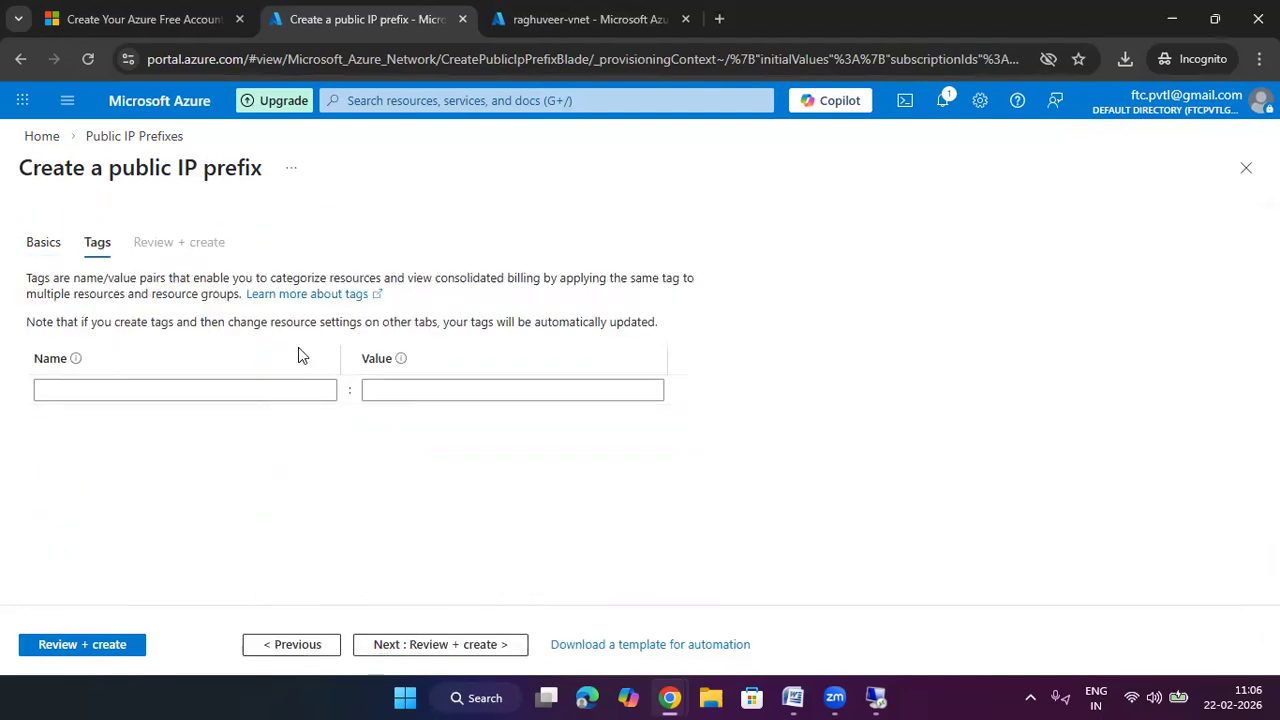
pyautogui.click(486, 645)
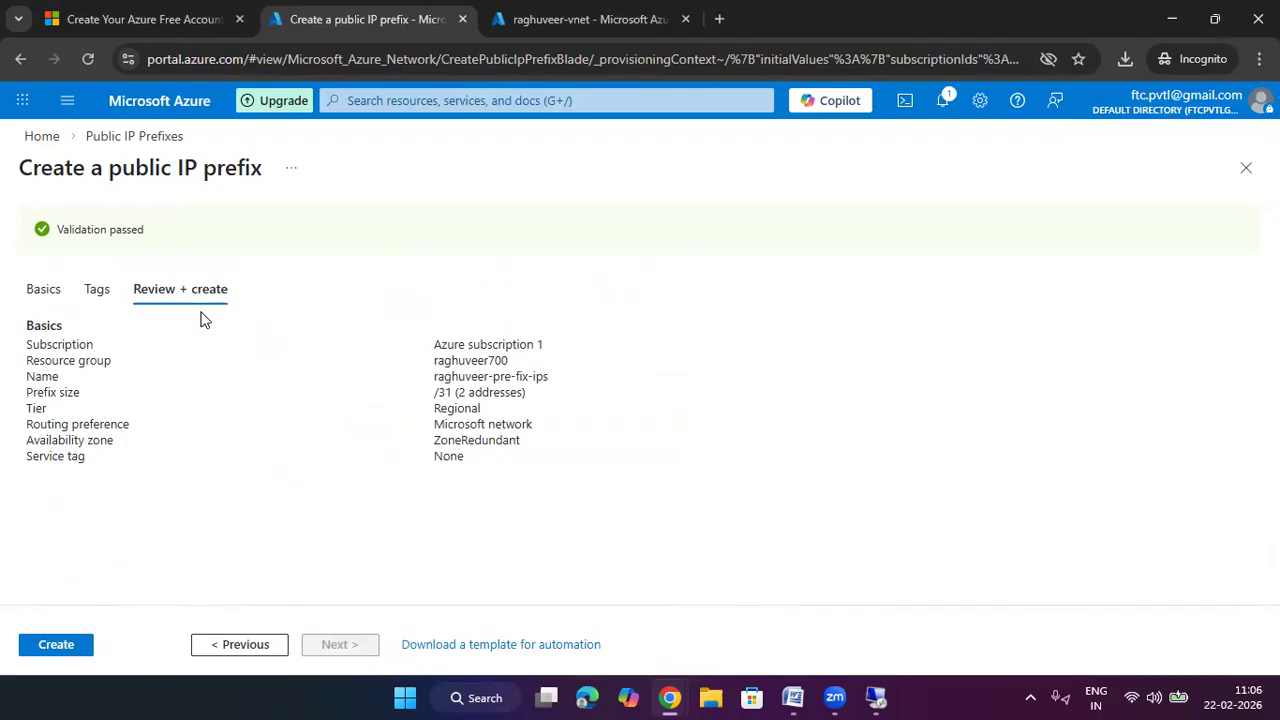
pyautogui.click(92, 645)
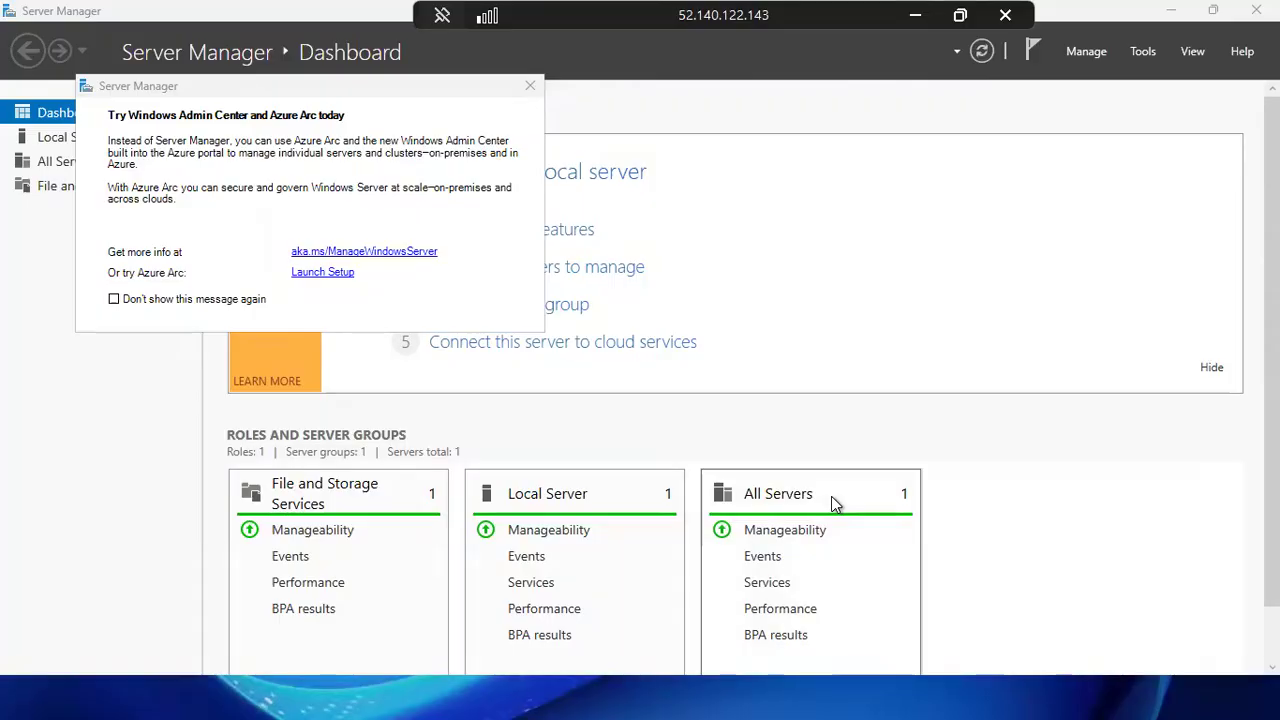
# Dismiss the Admin Center prompt and run Add Roles and Features as a role-based install on this server
pyautogui.click(530, 85)
pyautogui.press('super')
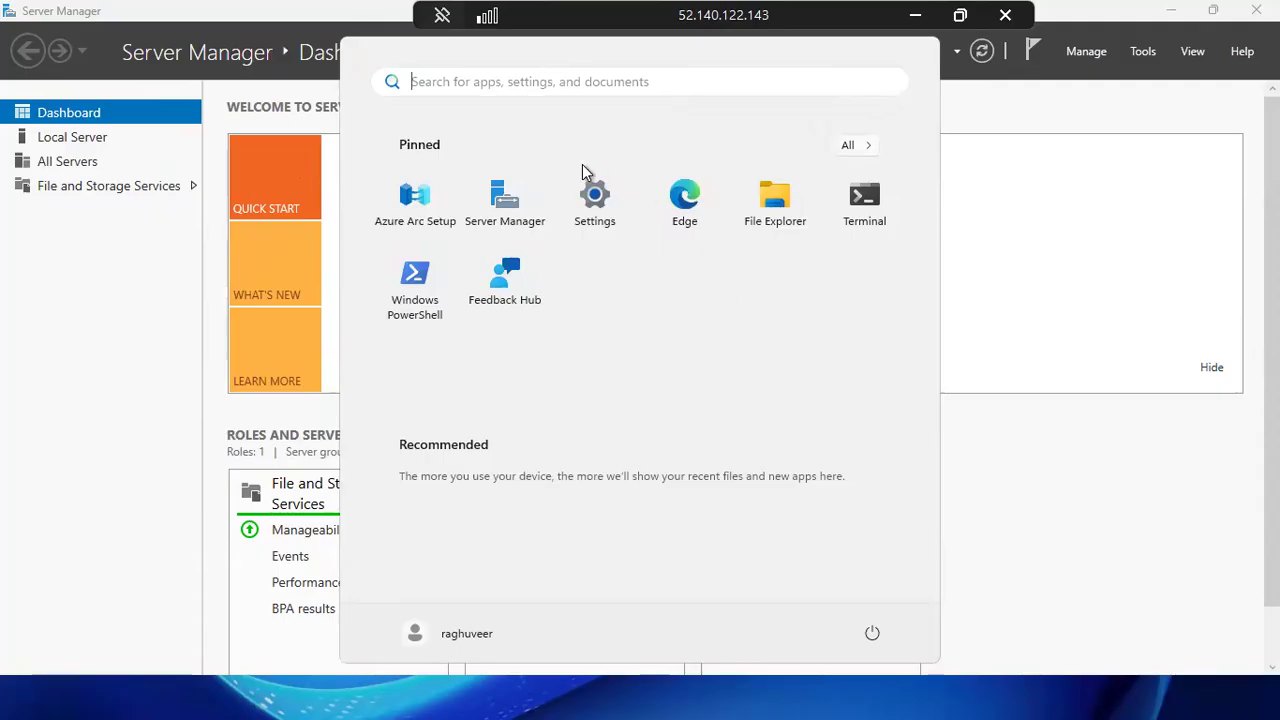
pyautogui.click(179, 224)
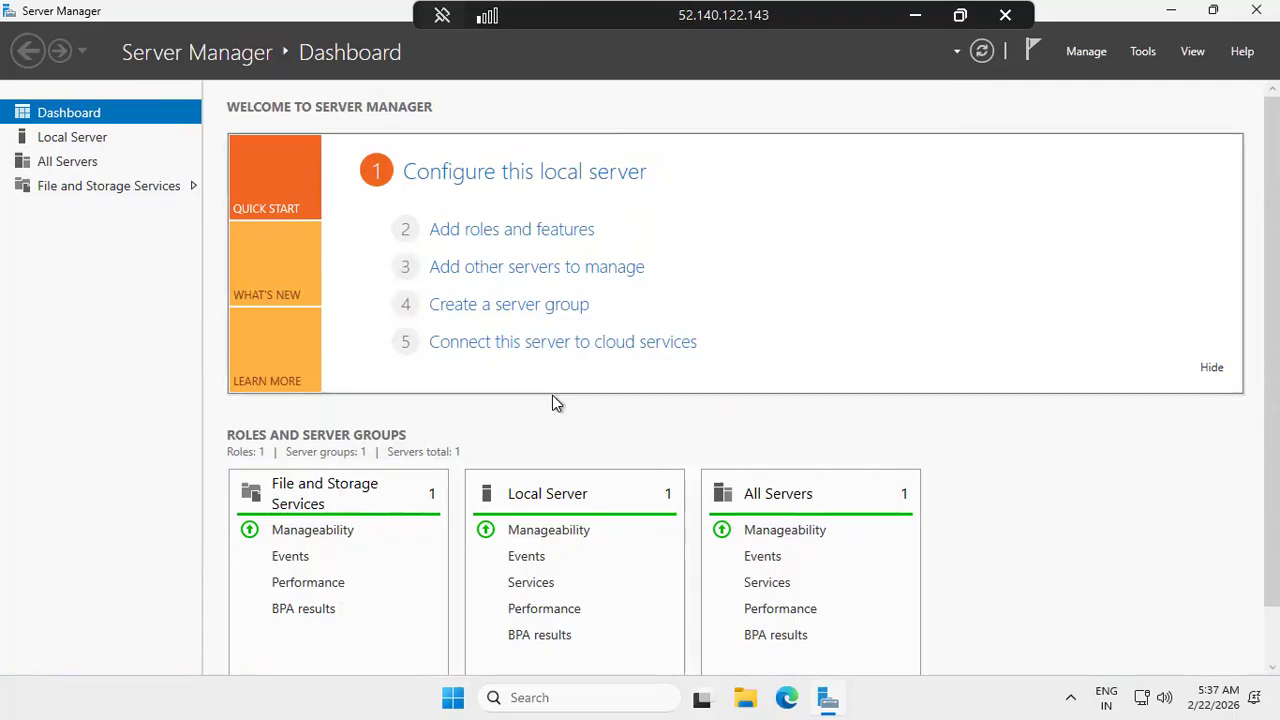
pyautogui.click(565, 232)
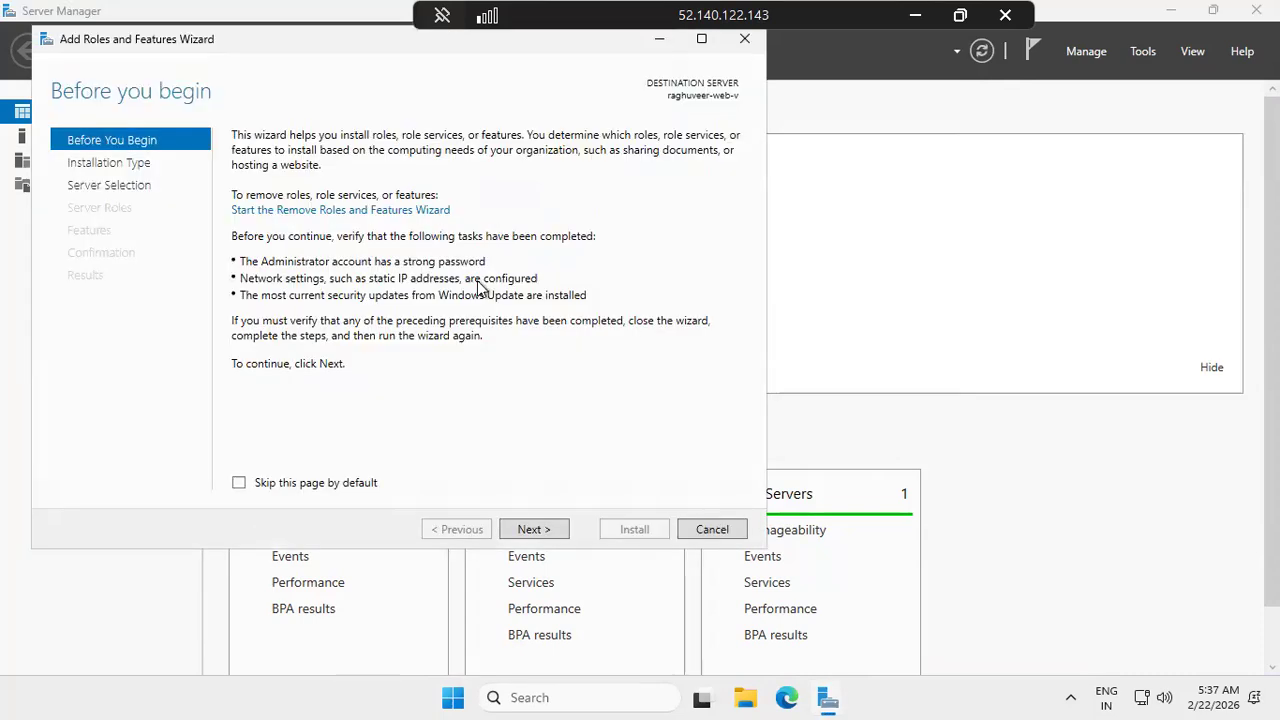
pyautogui.click(733, 43)
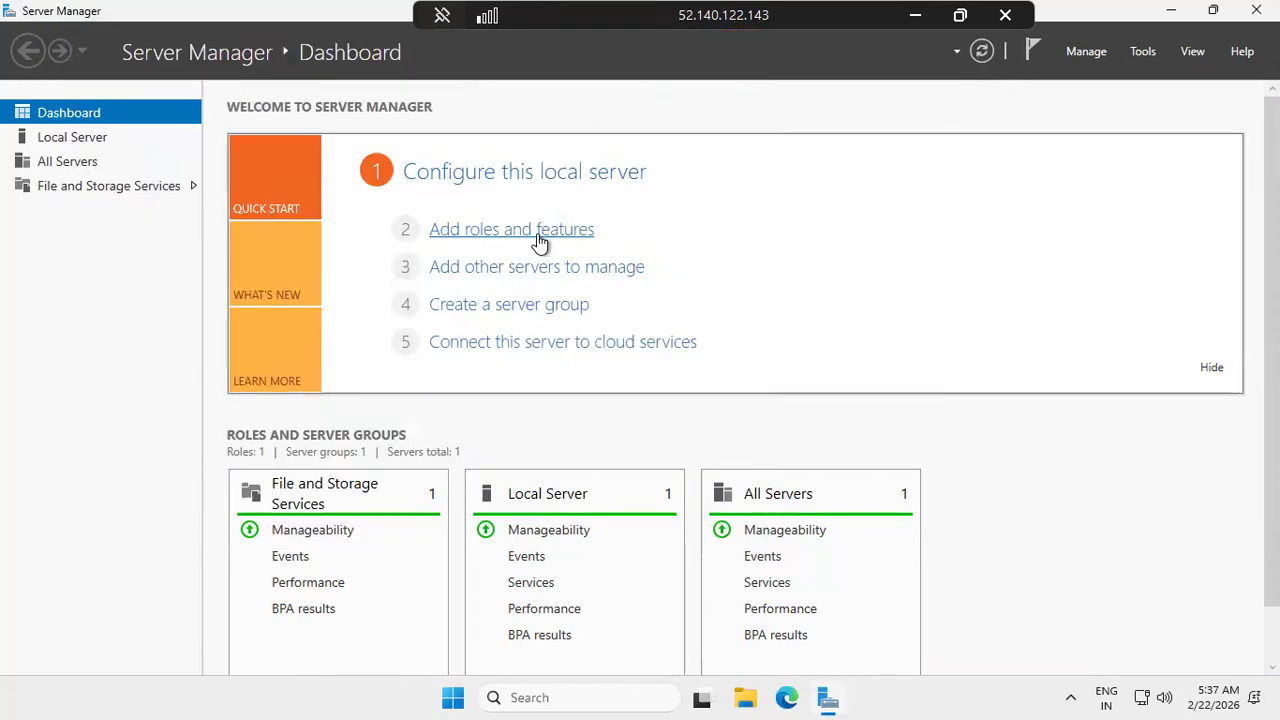
pyautogui.click(543, 243)
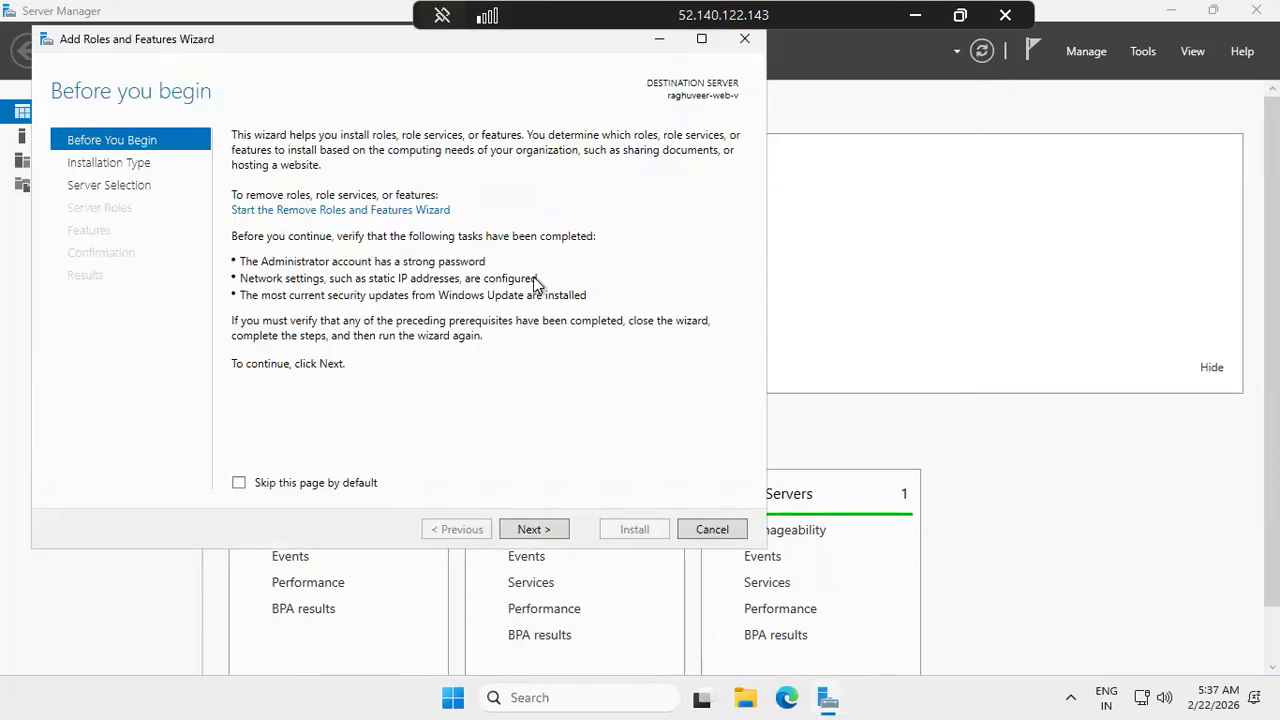
pyautogui.click(538, 532)
pyautogui.click(538, 530)
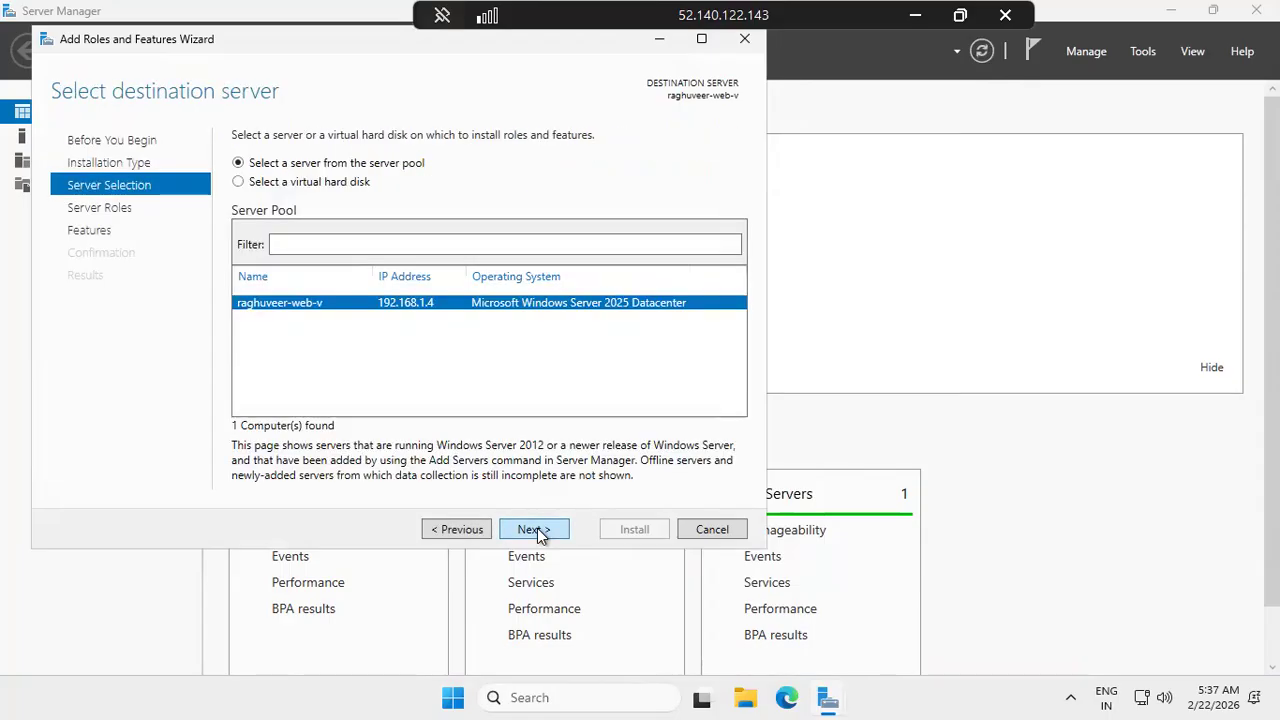
pyautogui.click(538, 531)
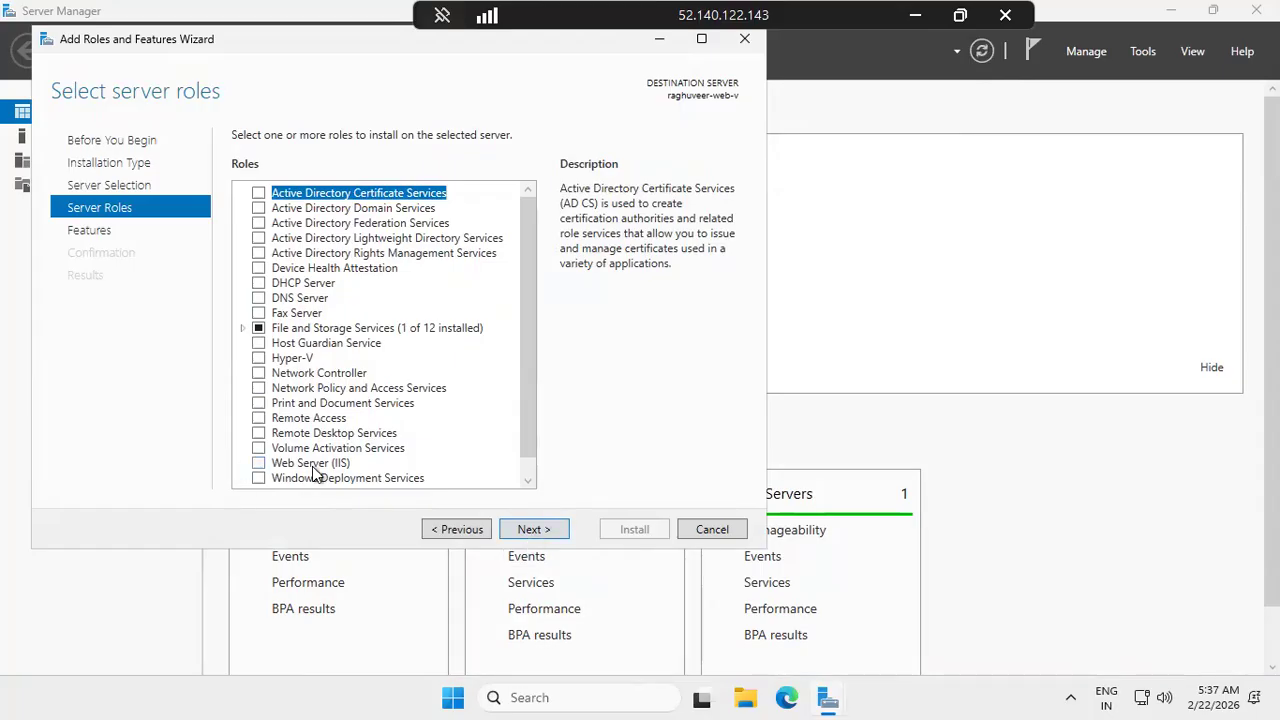
# Select Web Server (IIS) with its required features and install it
pyautogui.click(259, 463)
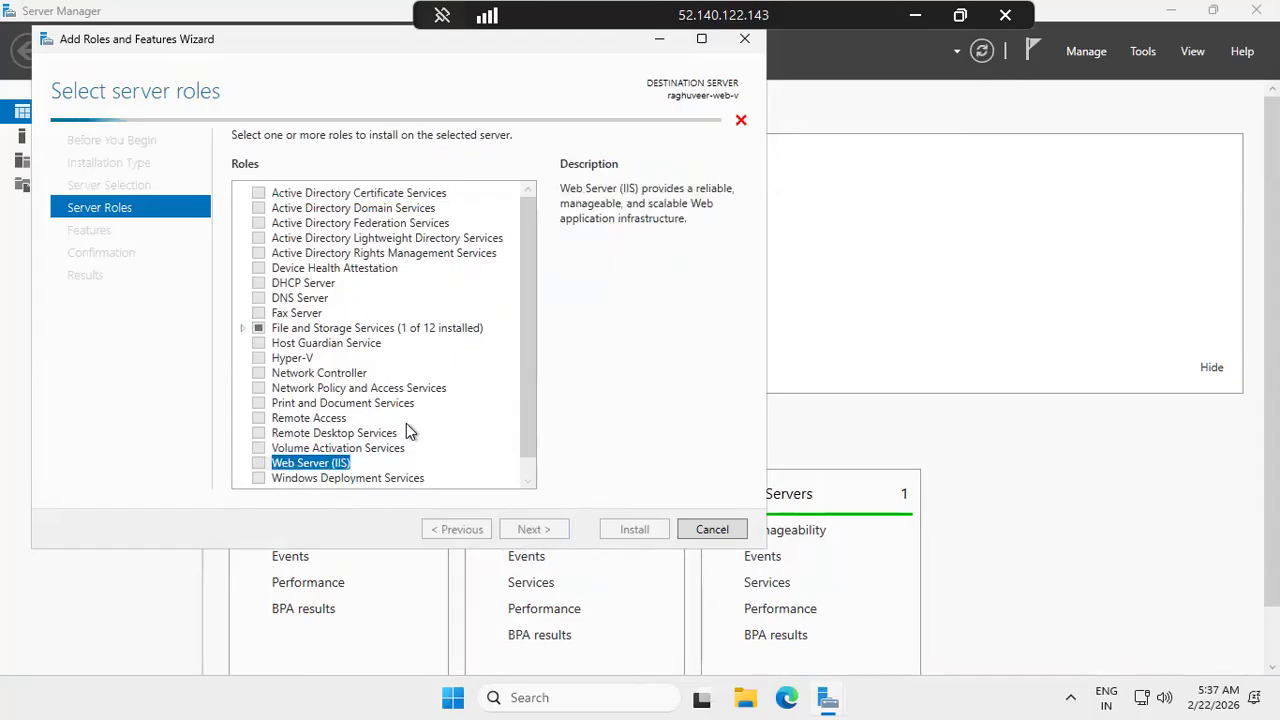
pyautogui.click(440, 440)
pyautogui.click(557, 535)
pyautogui.click(555, 533)
pyautogui.click(552, 531)
pyautogui.click(553, 533)
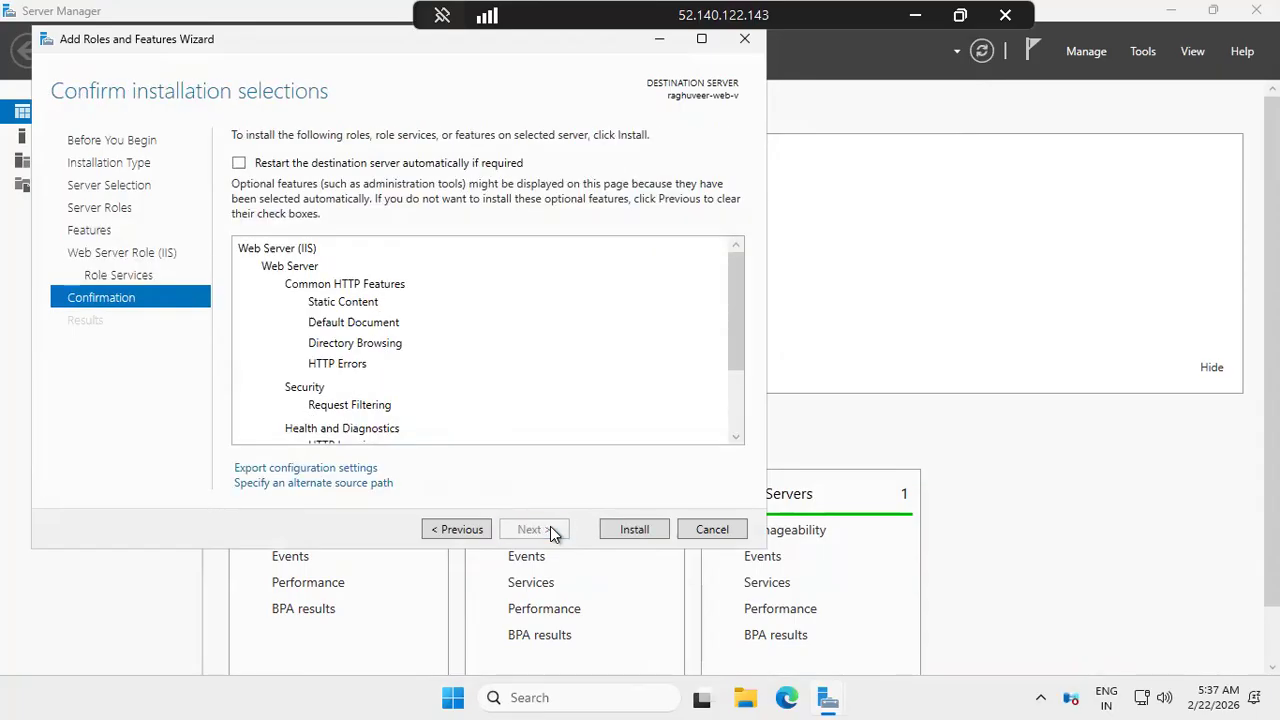
pyautogui.click(640, 529)
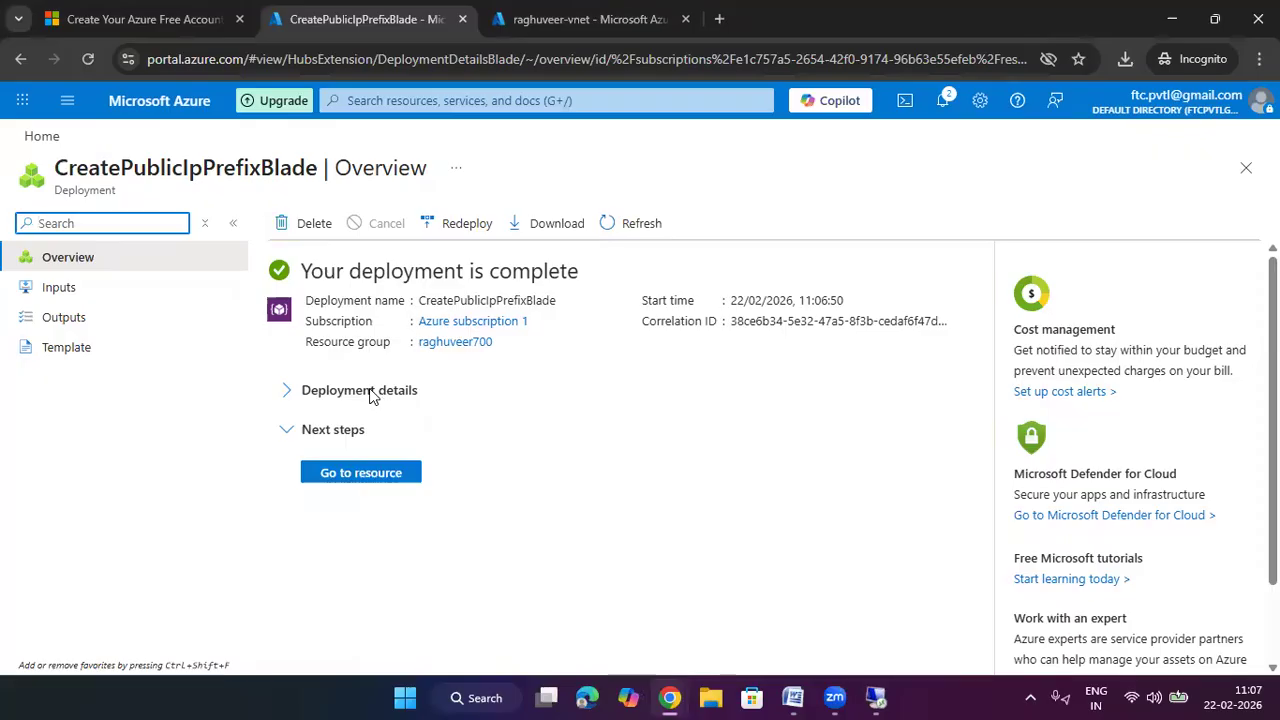
# Open the deployed raghuveer-pre-fix-ips resource and review its 135.235.251.6/31 prefix details
pyautogui.click(385, 390)
pyautogui.click(389, 484)
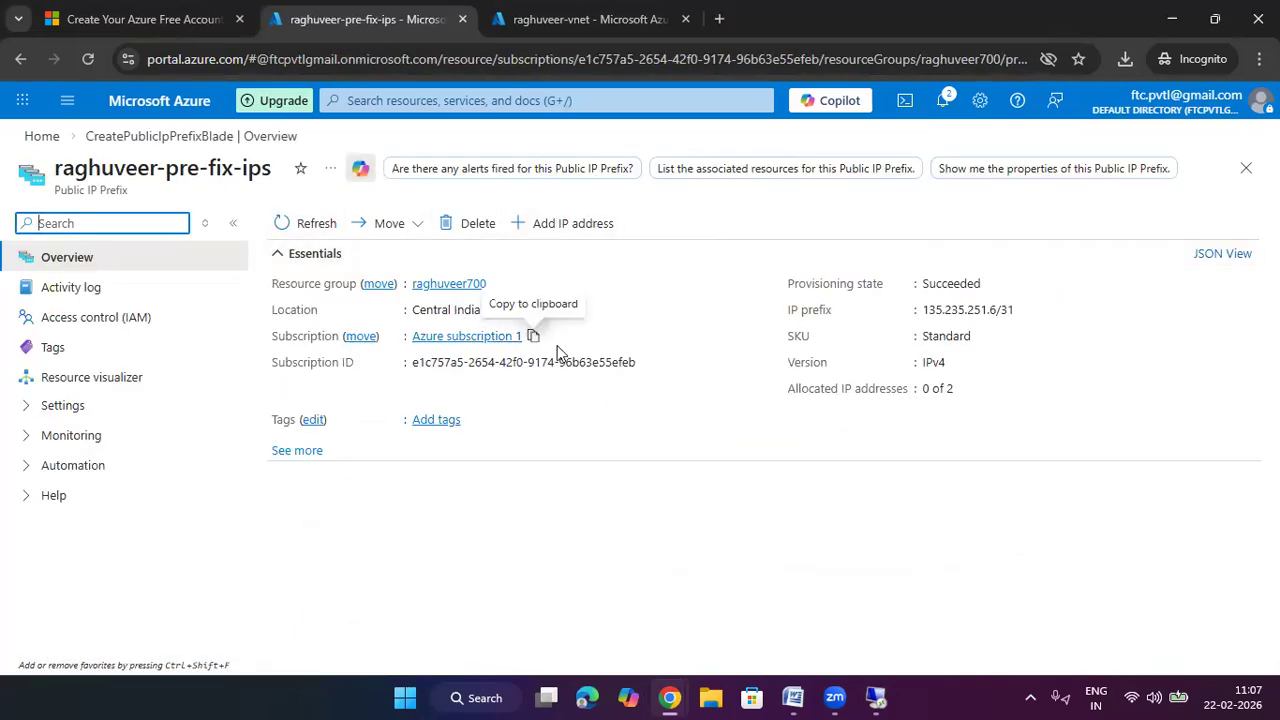
pyautogui.moveTo(834, 311); pyautogui.dragTo(803, 327)
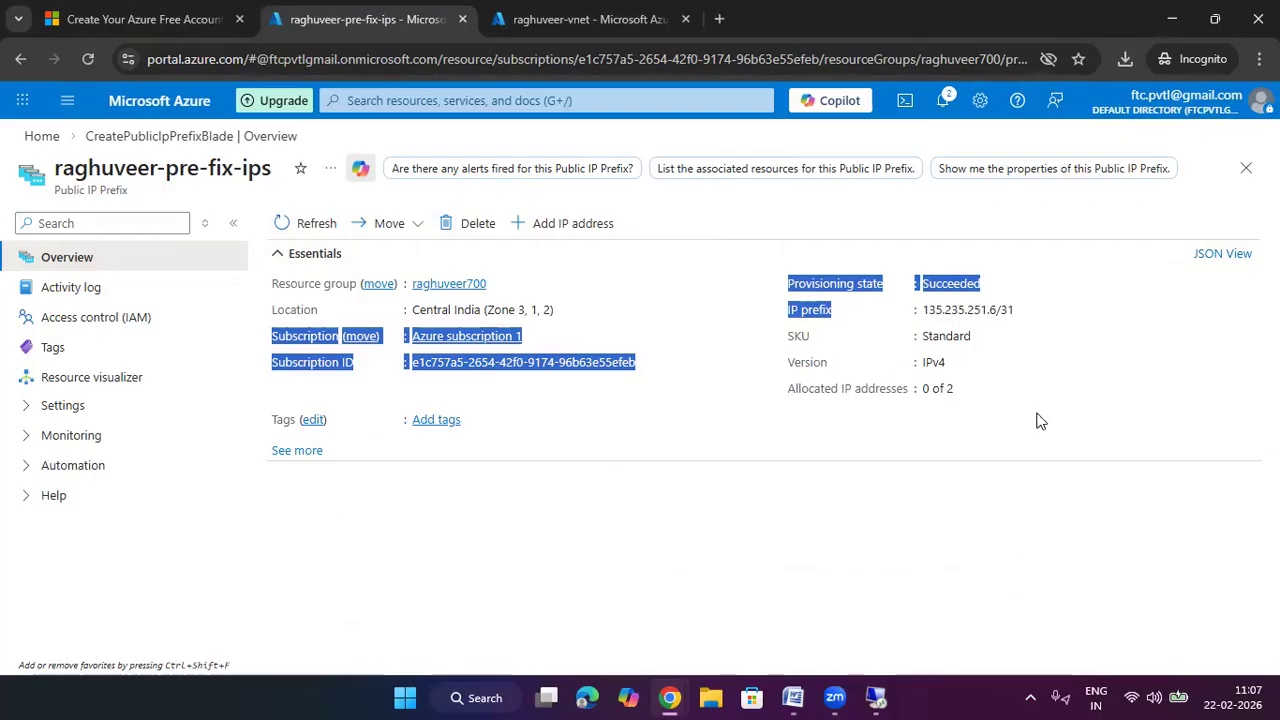
pyautogui.click(962, 392)
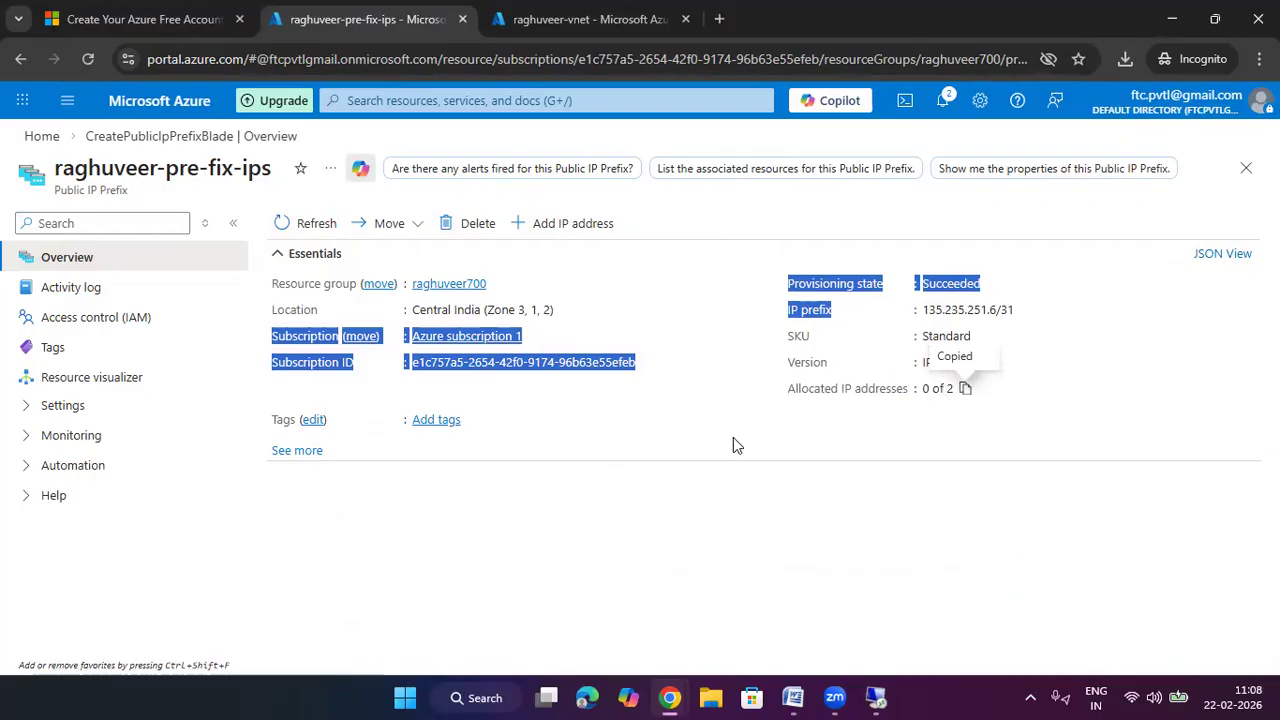
pyautogui.click(720, 414)
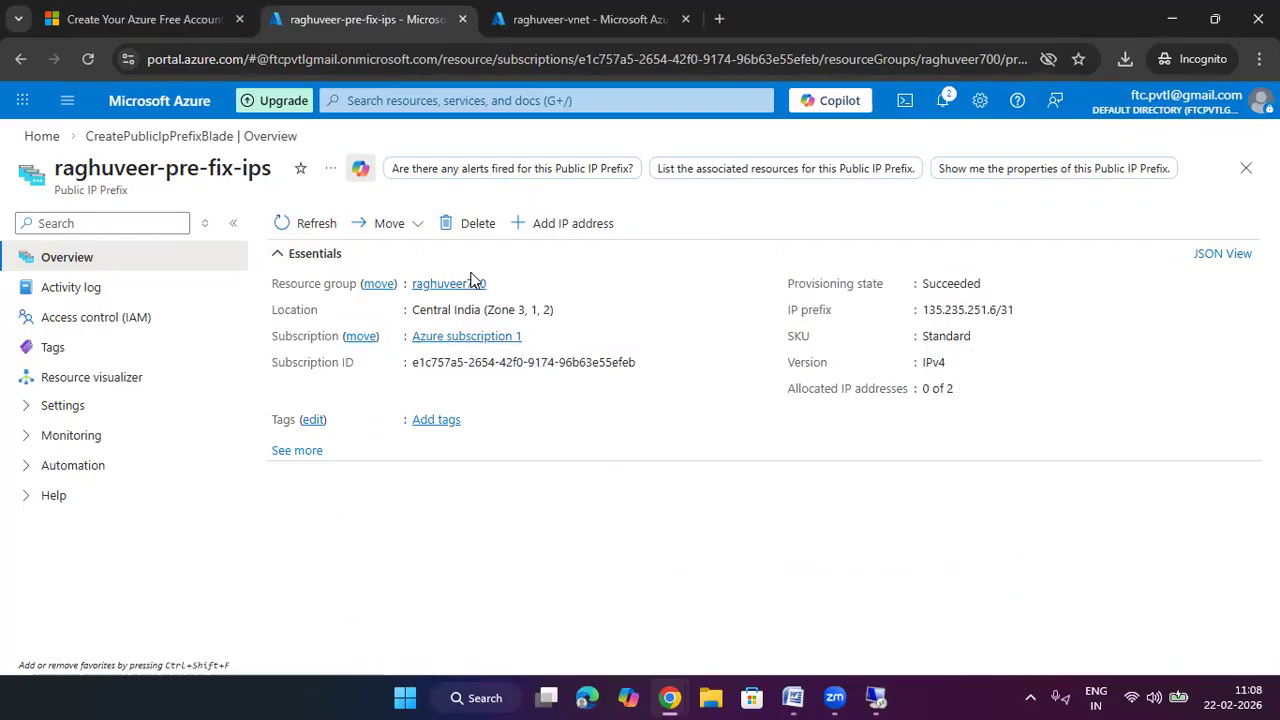
# Confirm no public IP addresses use the prefix yet, then begin adding an IP address
pyautogui.click(105, 406)
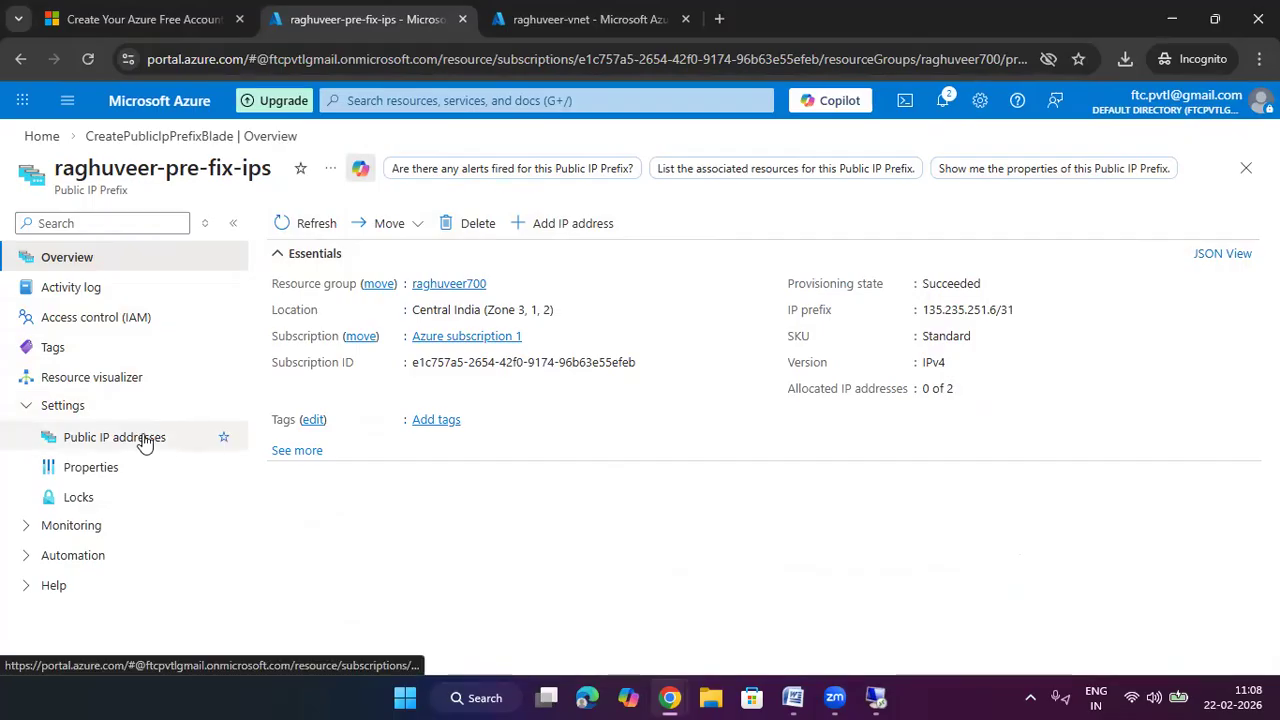
pyautogui.click(145, 441)
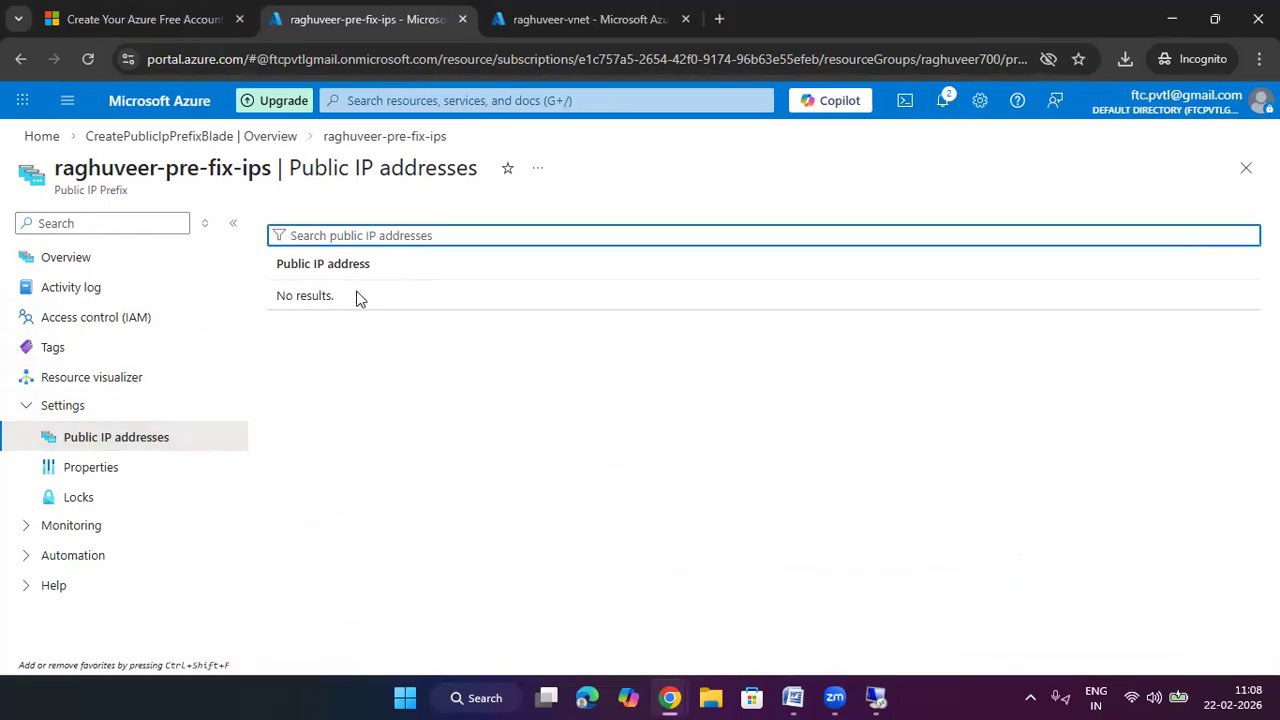
pyautogui.click(100, 262)
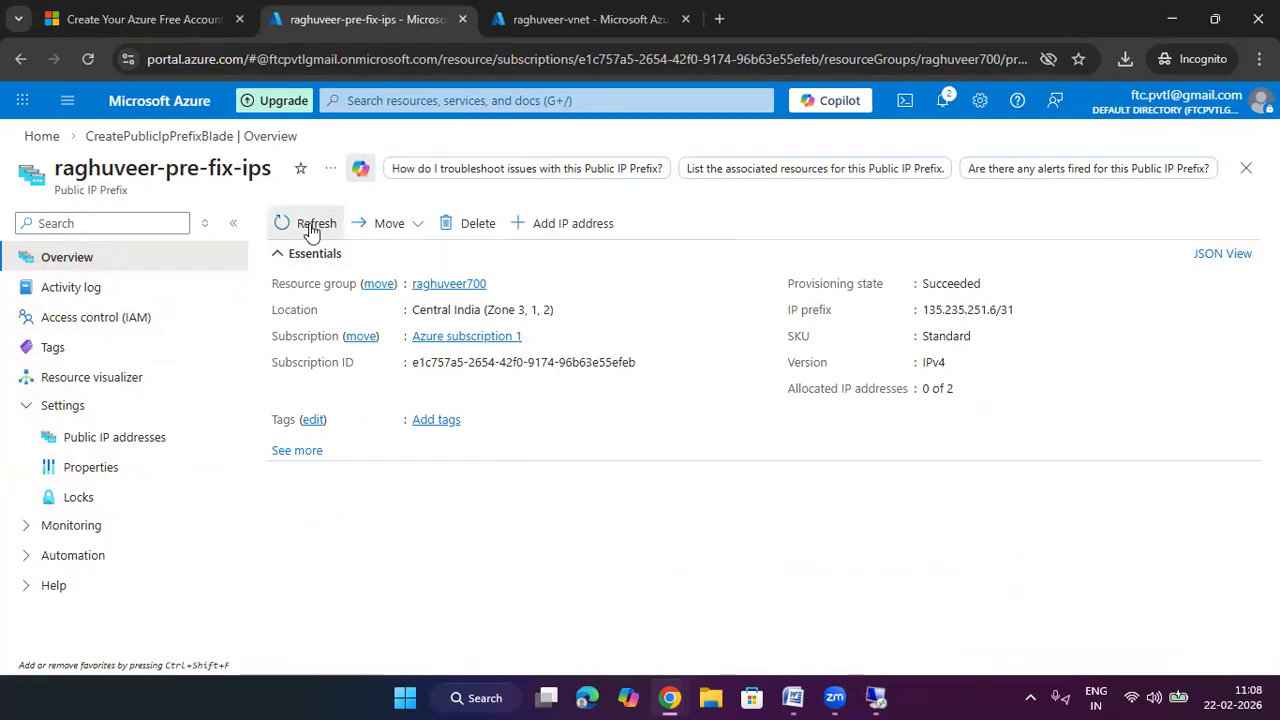
pyautogui.click(586, 232)
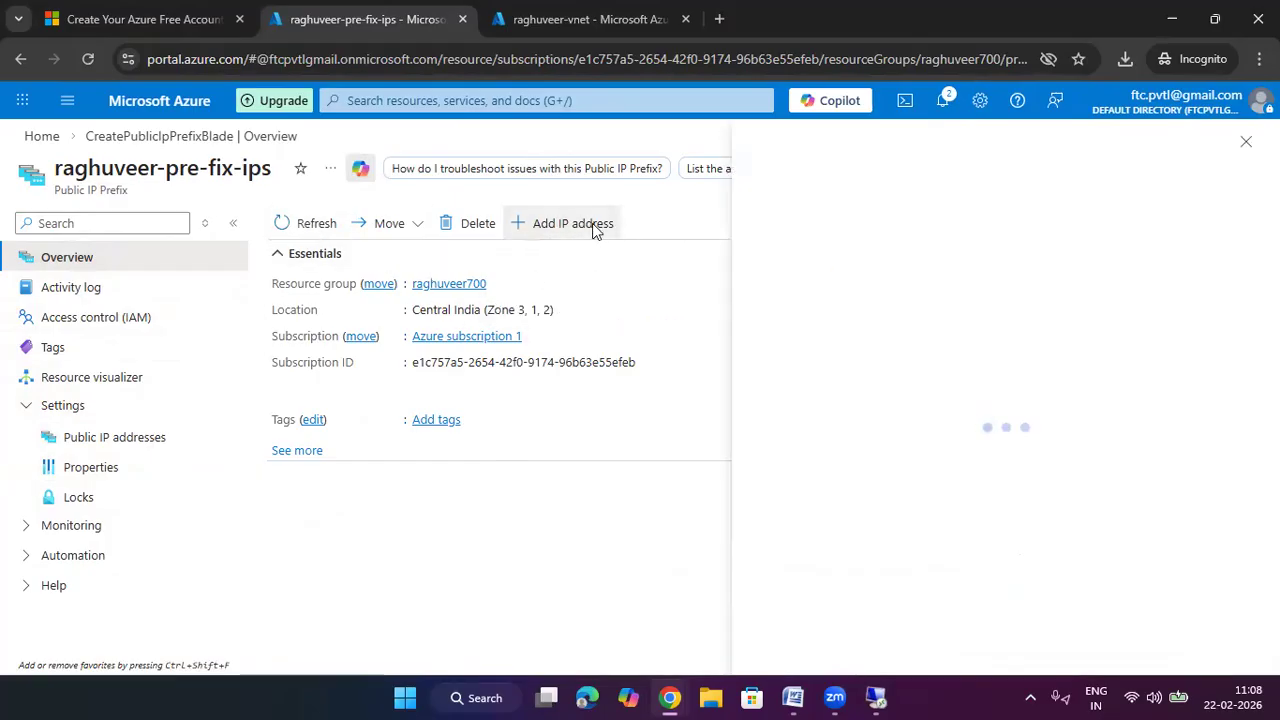
# Create public IP raghuveer-pub-ip-1 with DNS label raghuveerweb2, auto-provisioned from the prefix
pyautogui.click(1096, 282)
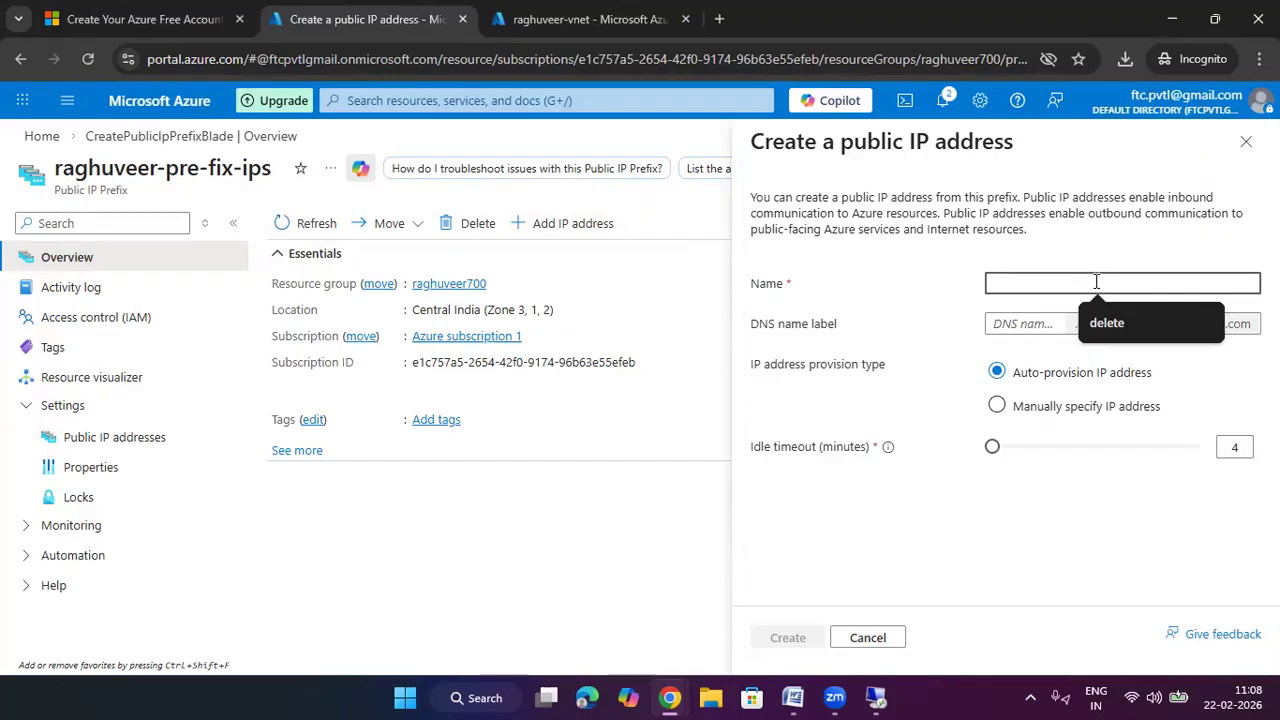
pyautogui.write('raghuv')
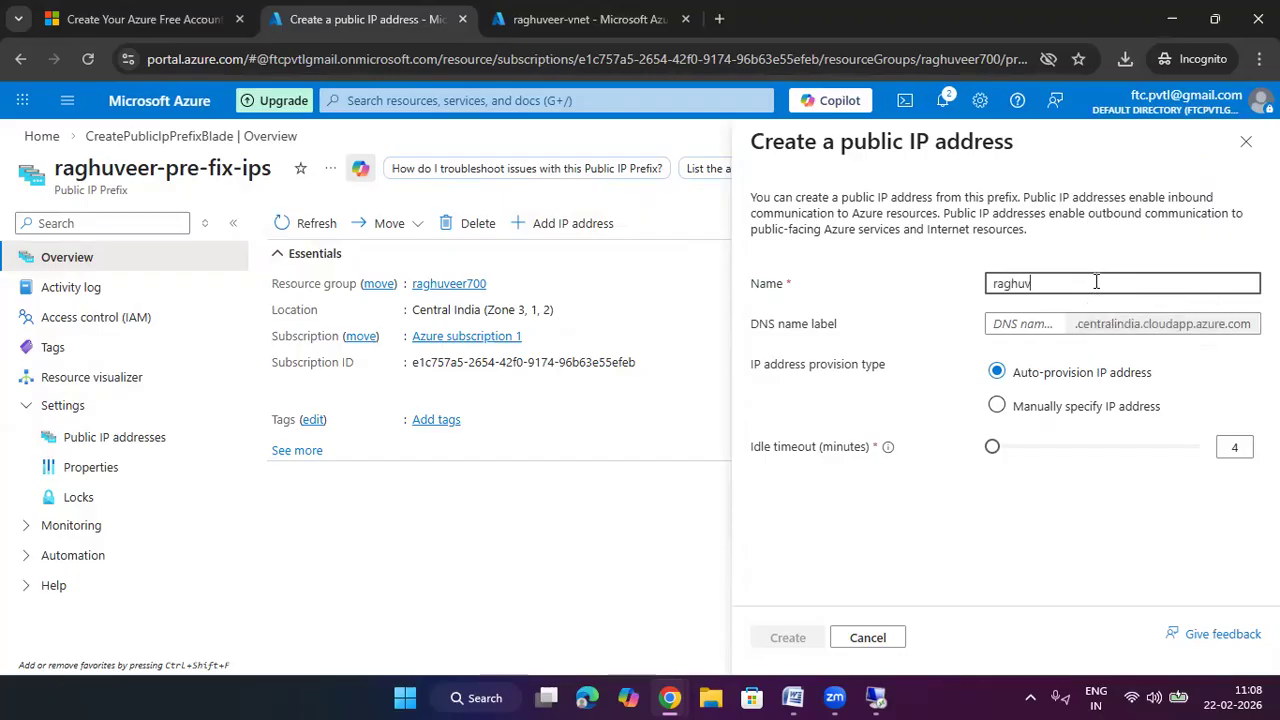
pyautogui.write('eer-pub-ip-1')
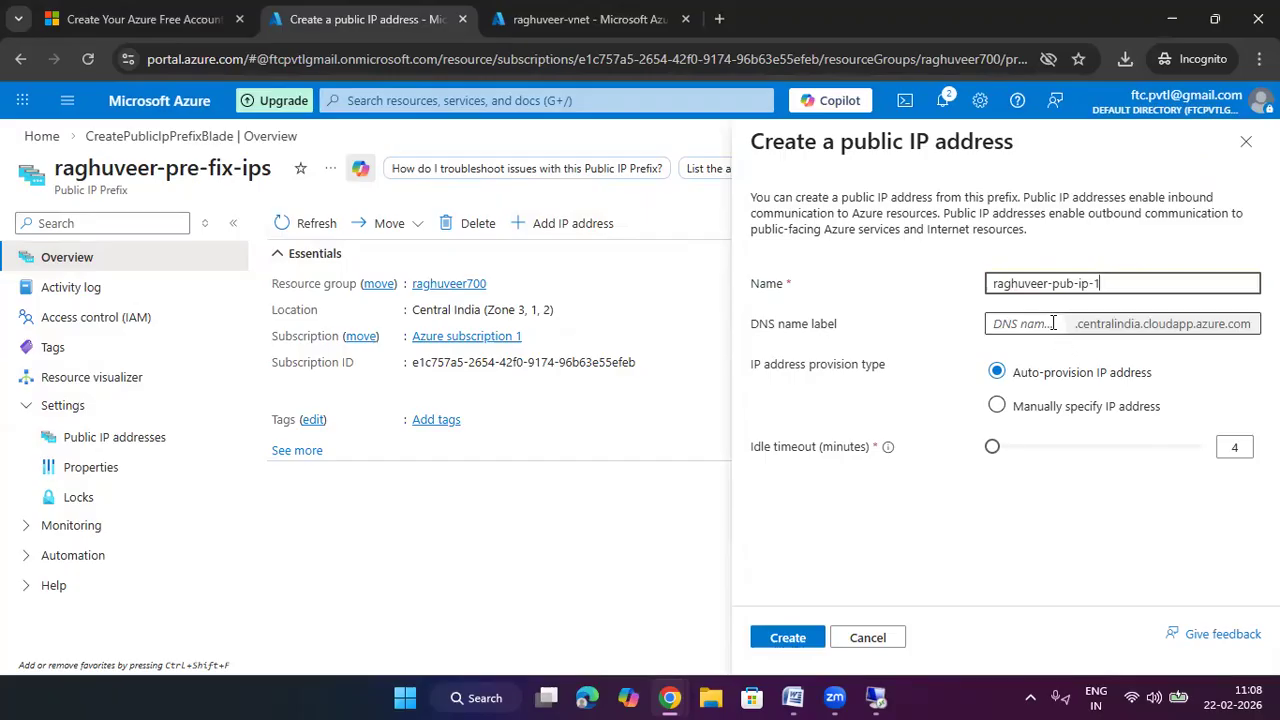
pyautogui.click(1053, 323)
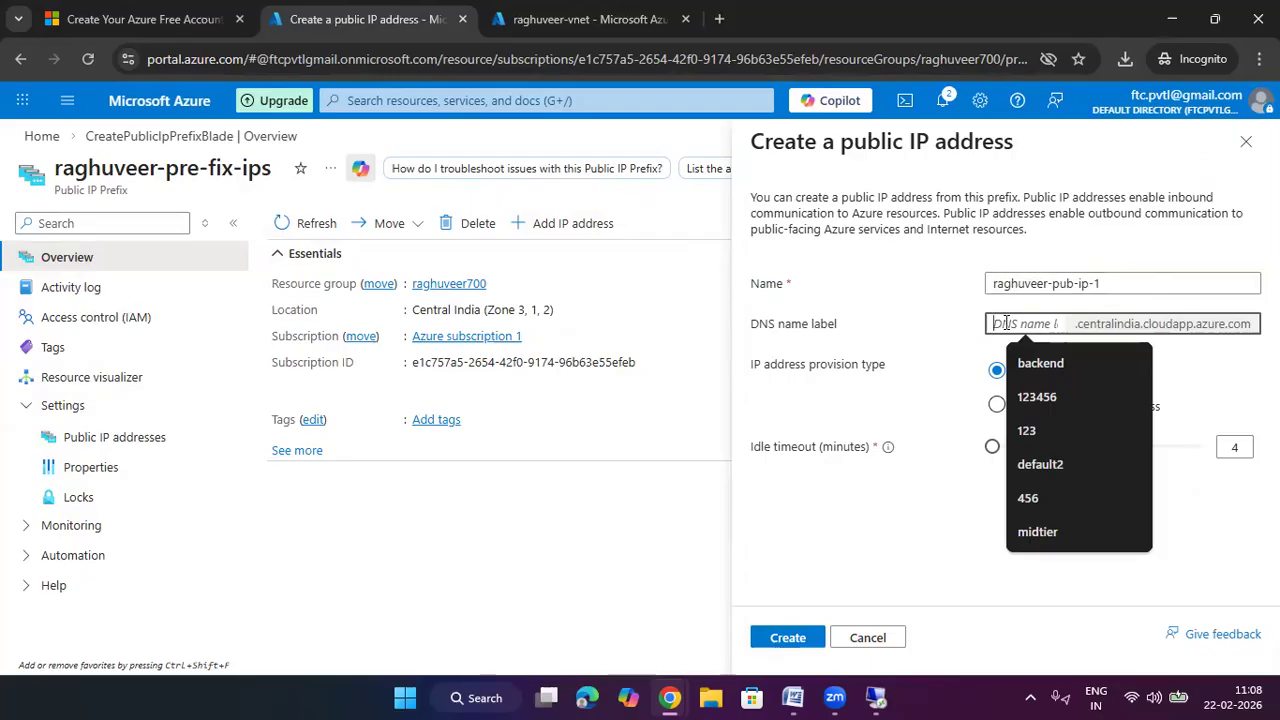
pyautogui.write('ra')
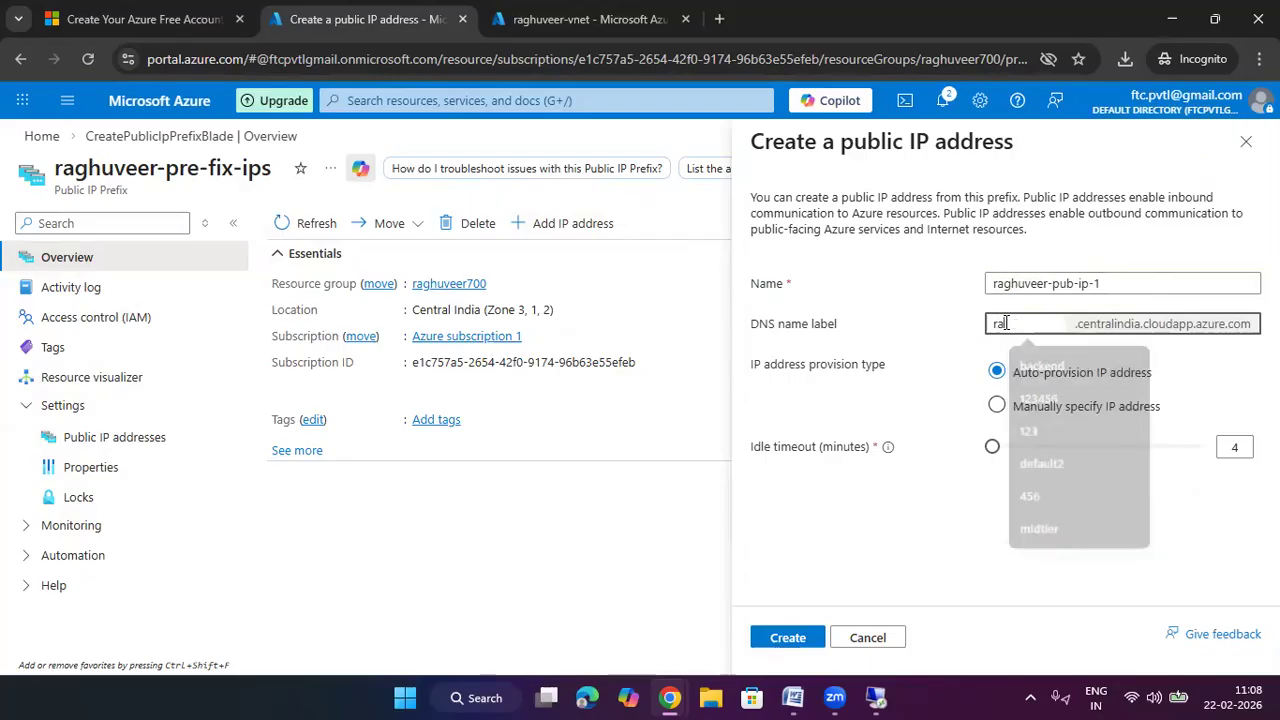
pyautogui.write('ghuveerweb2')
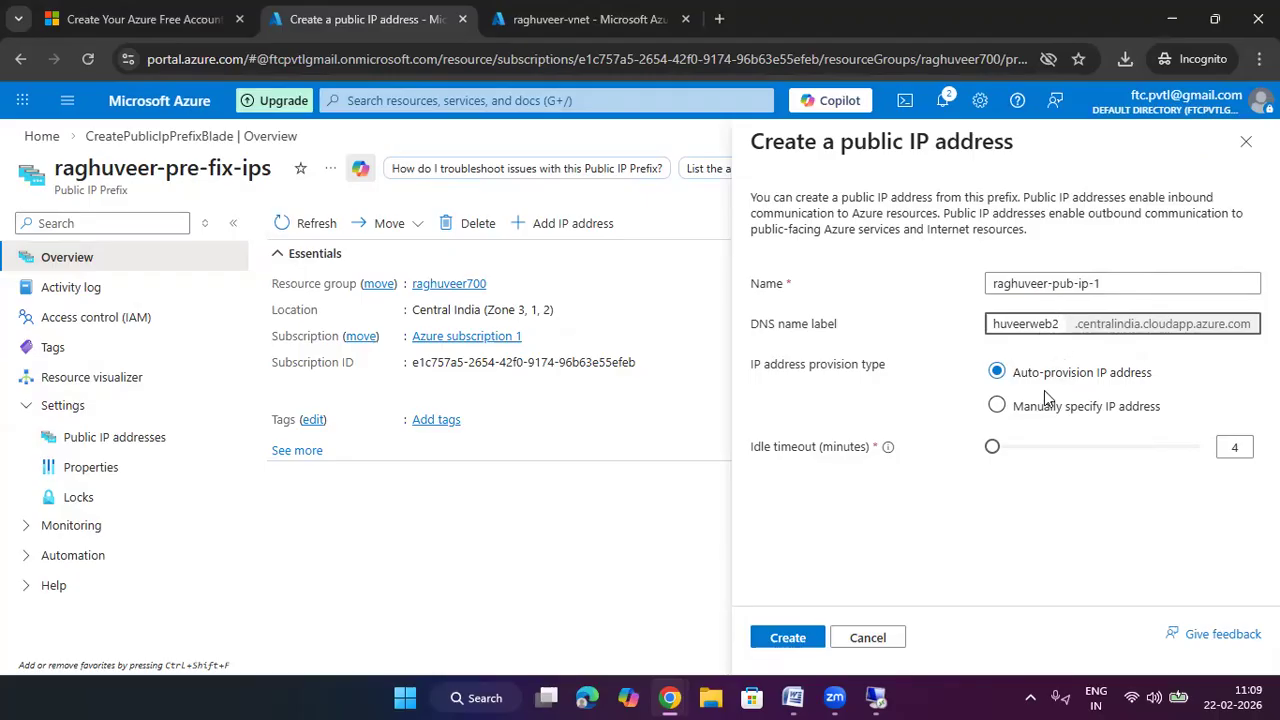
pyautogui.click(1057, 416)
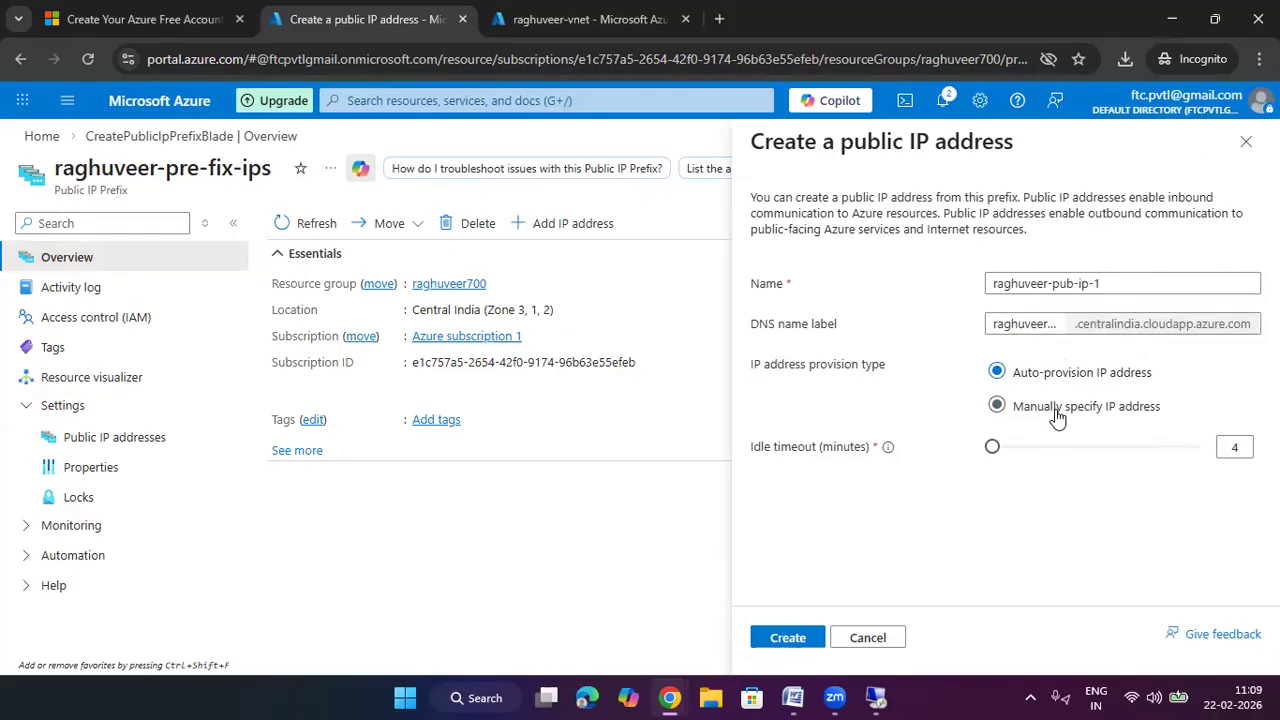
pyautogui.click(1079, 446)
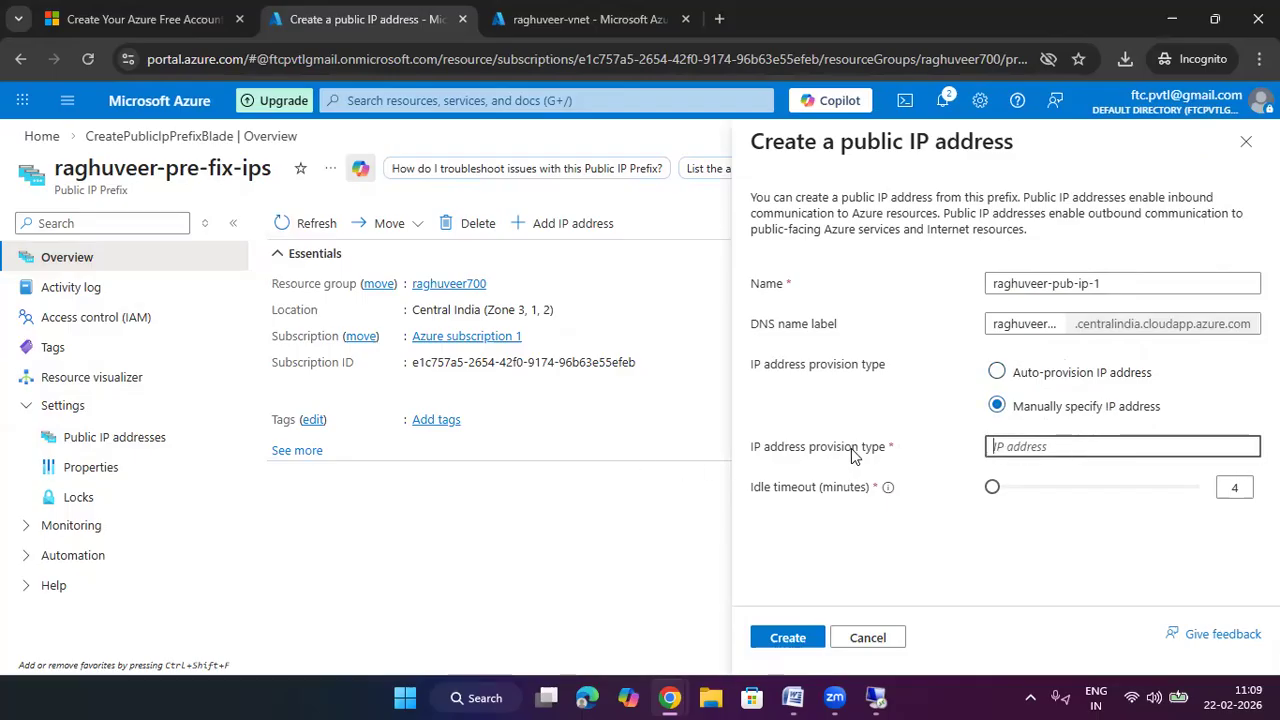
pyautogui.click(997, 372)
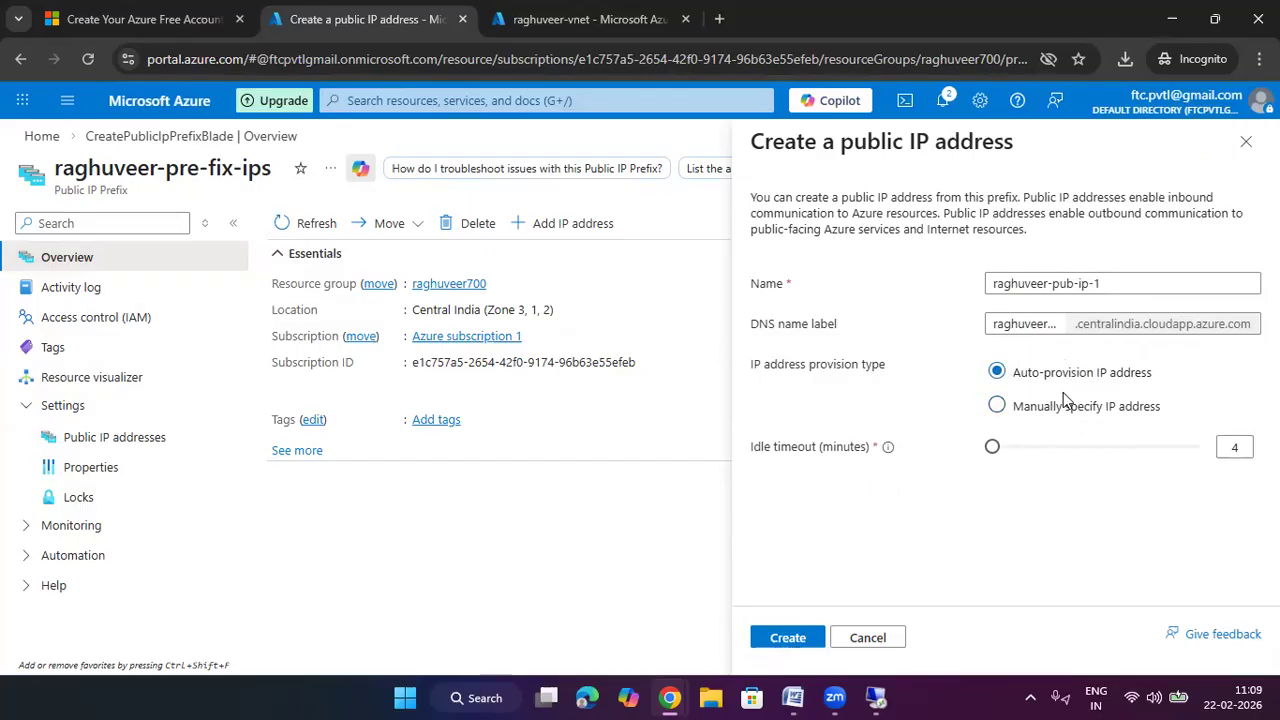
pyautogui.click(789, 635)
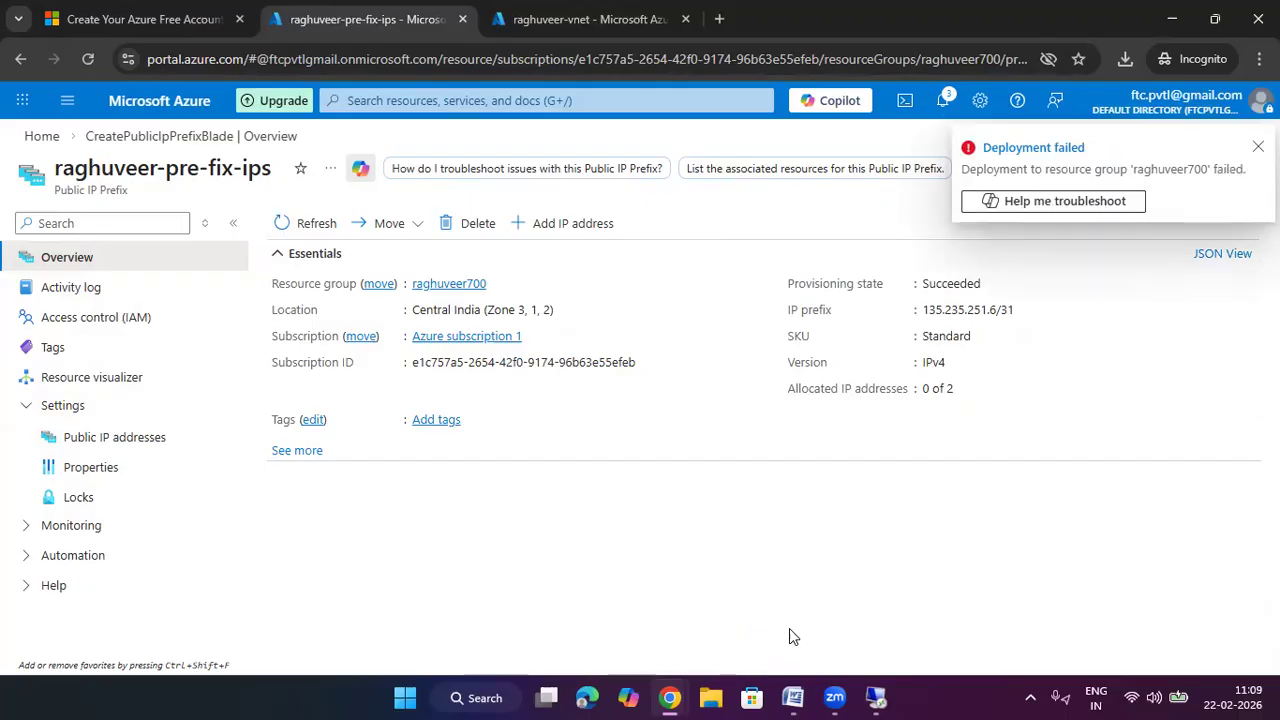
# Dismiss the failure, confirm the prefix still has no public IPs, and start another IP address
pyautogui.click(1258, 147)
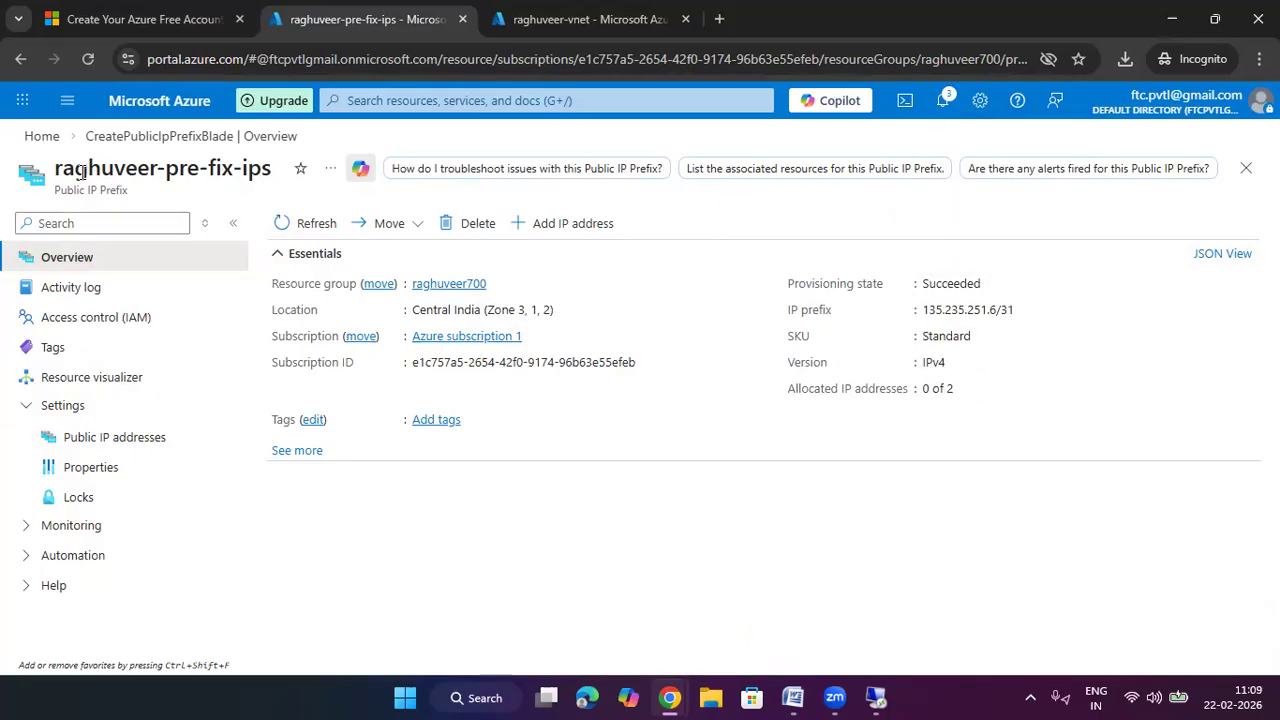
pyautogui.click(287, 222)
pyautogui.click(106, 440)
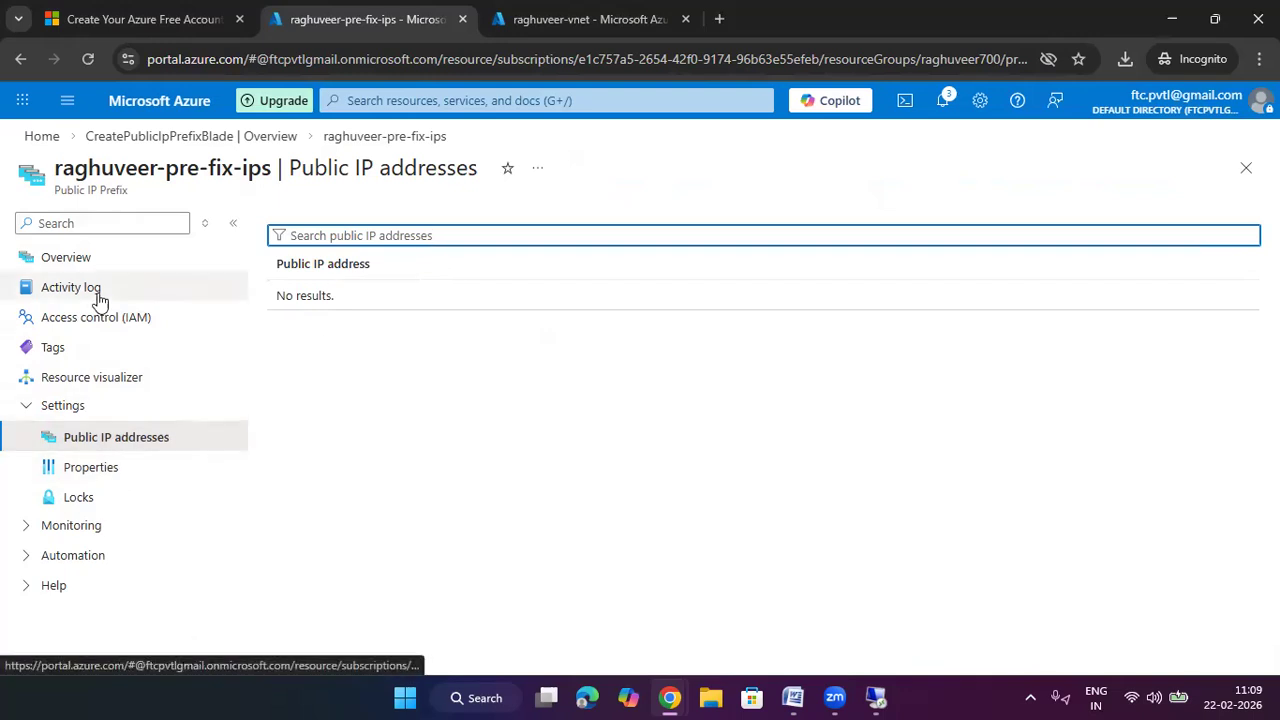
pyautogui.click(96, 260)
pyautogui.click(538, 223)
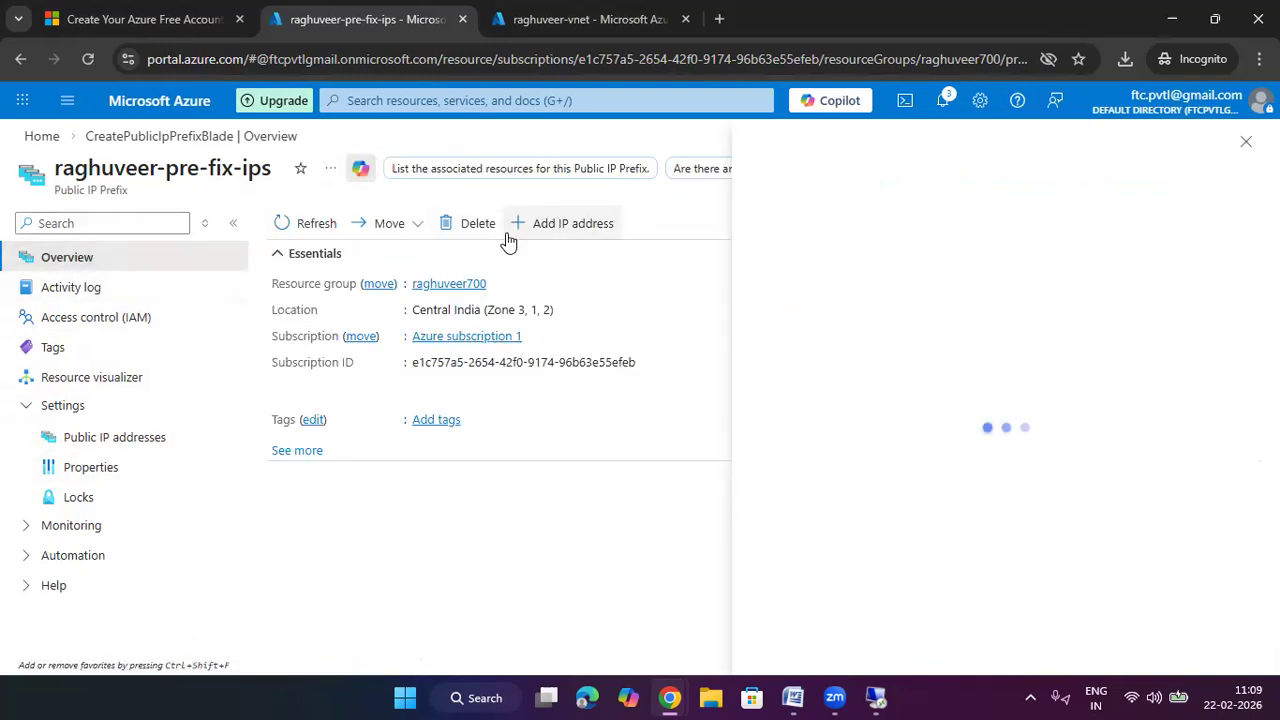
# Create public IP raghuveerip2 with DNS label raghuveerweb2 from the prefix
pyautogui.click(1030, 282)
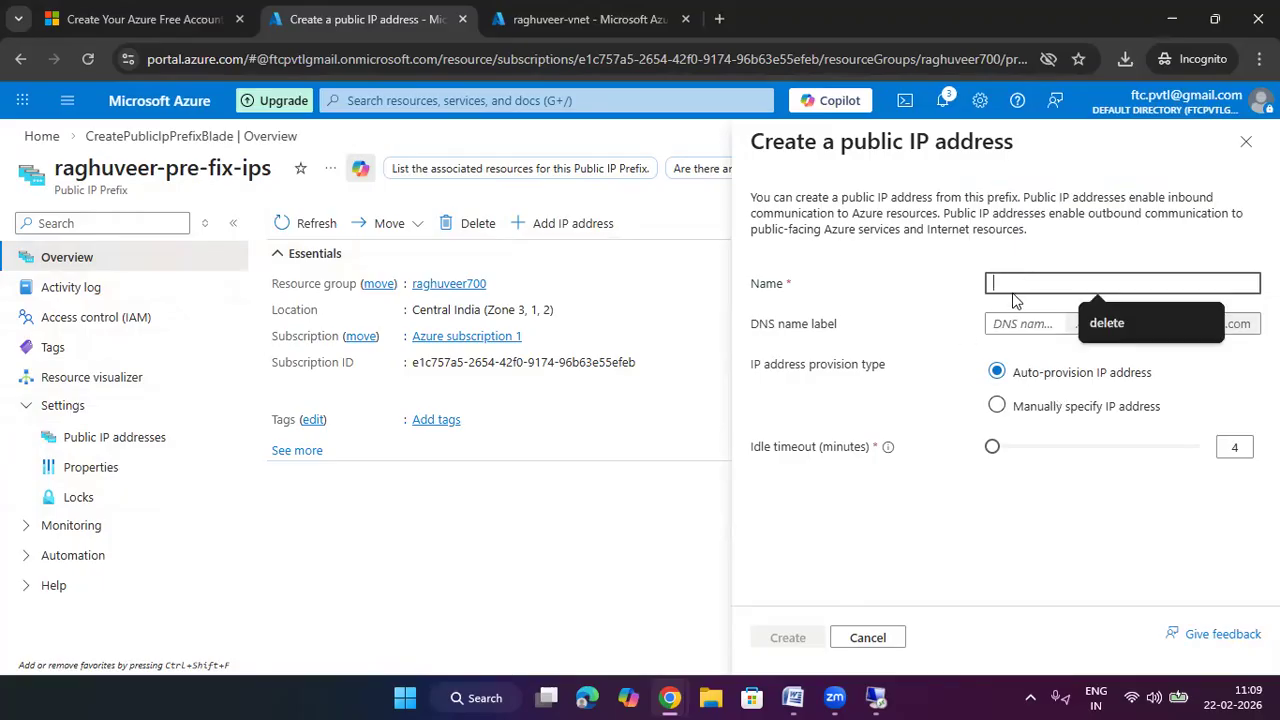
pyautogui.click(1040, 155)
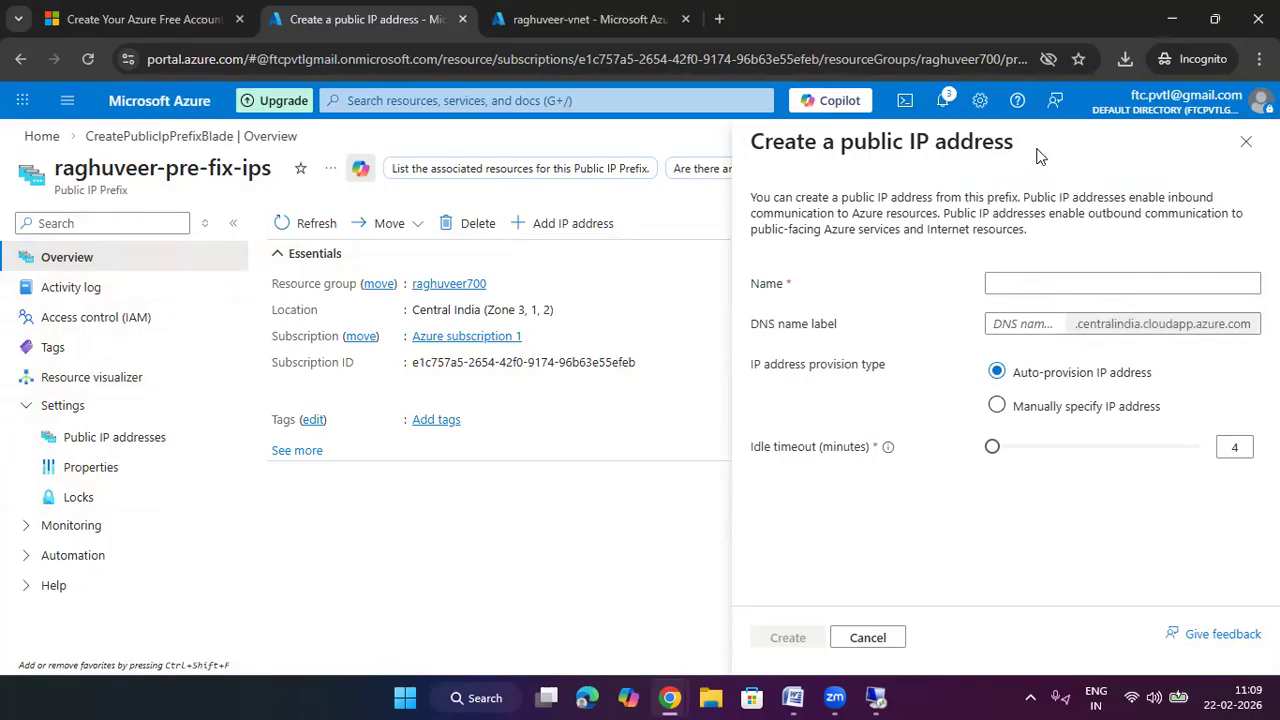
pyautogui.click(1040, 283)
pyautogui.write('rag')
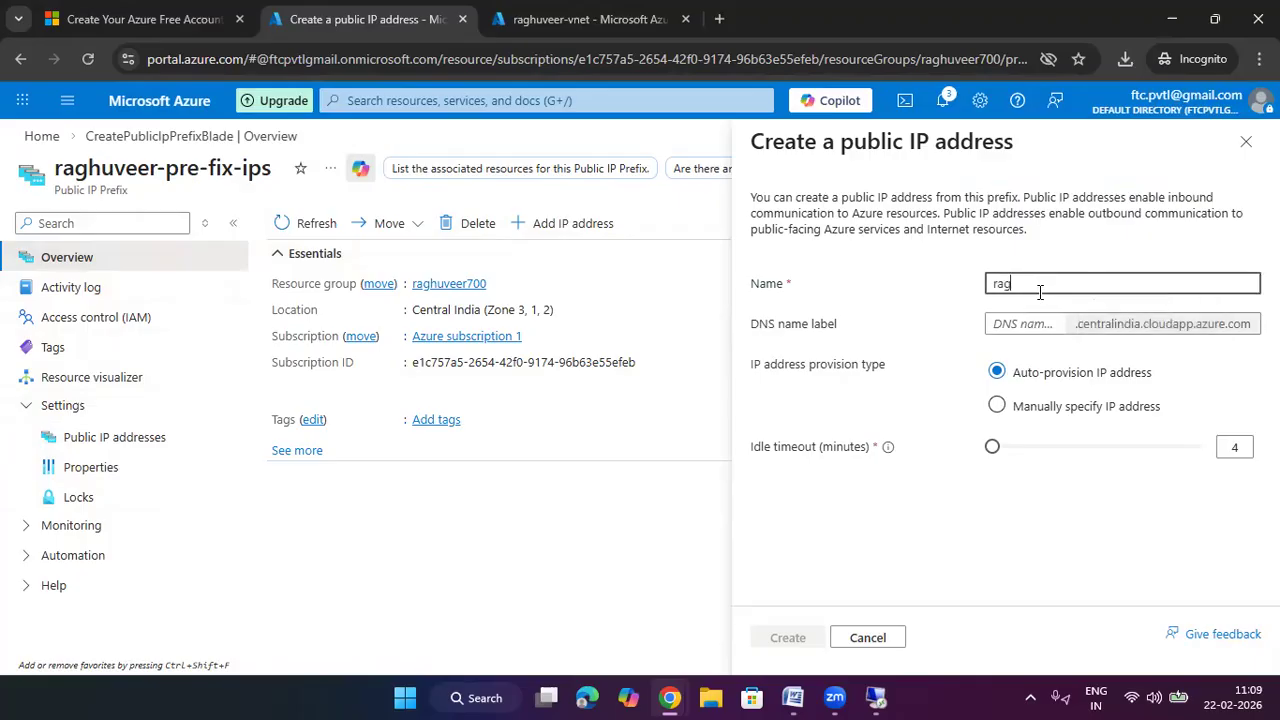
pyautogui.write('-')
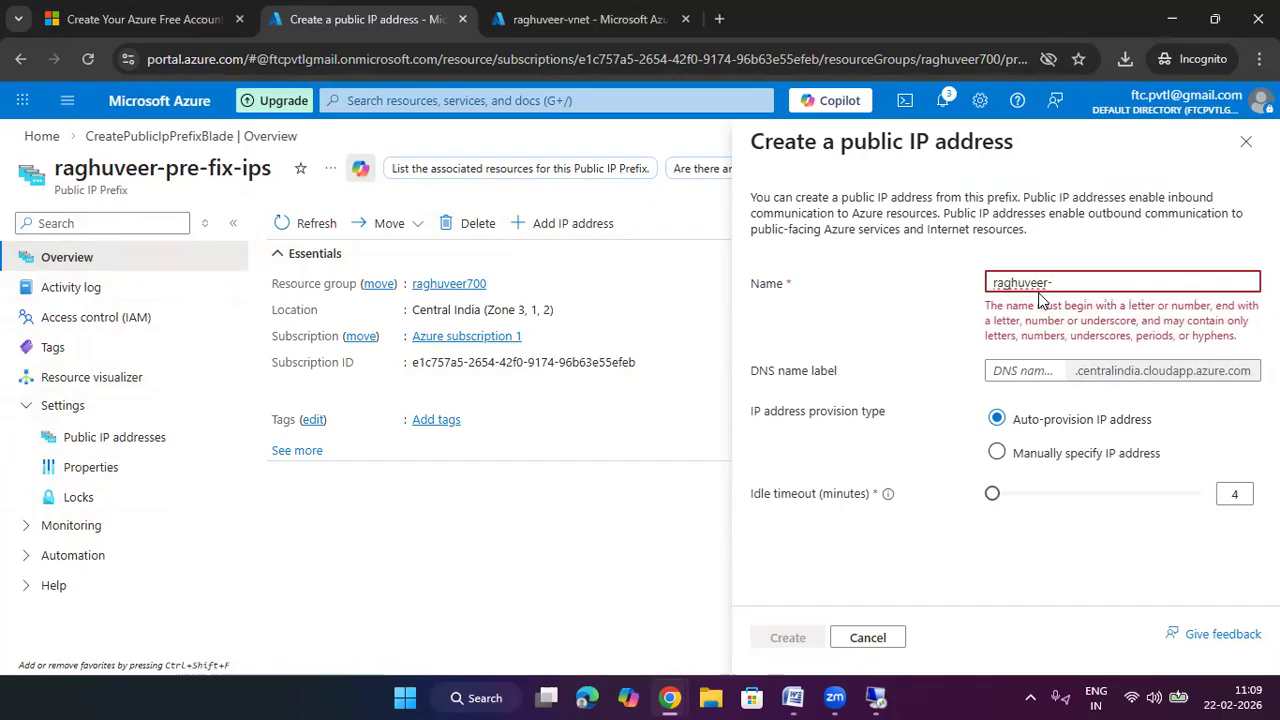
pyautogui.press('BackSpace')
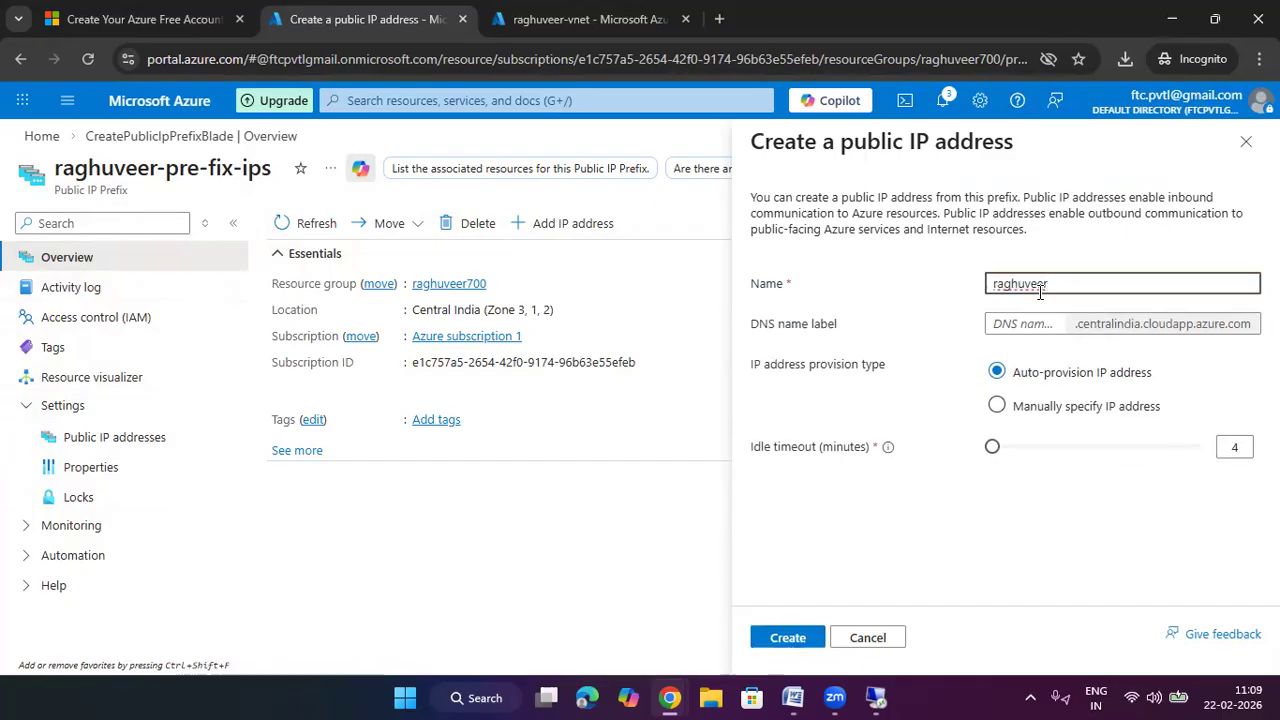
pyautogui.write('ip1')
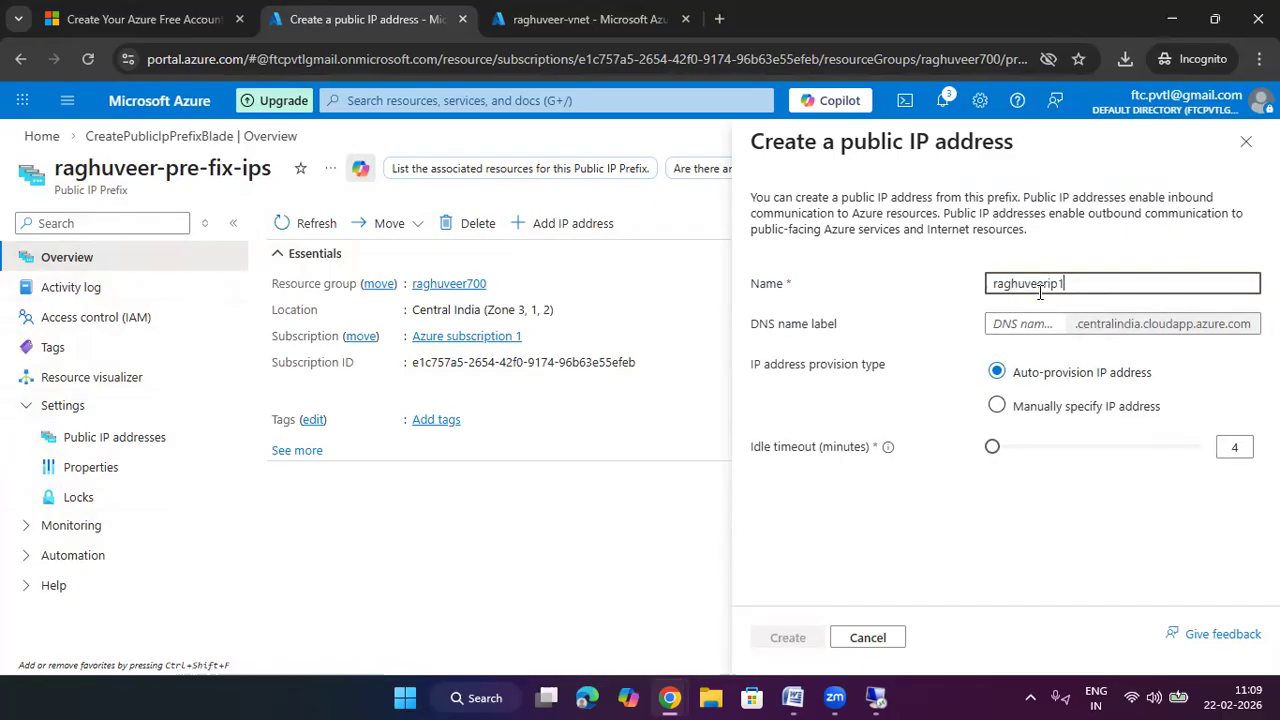
pyautogui.press('BackSpace')
pyautogui.write('2')
pyautogui.click(1042, 321)
pyautogui.write('raghuveerwe')
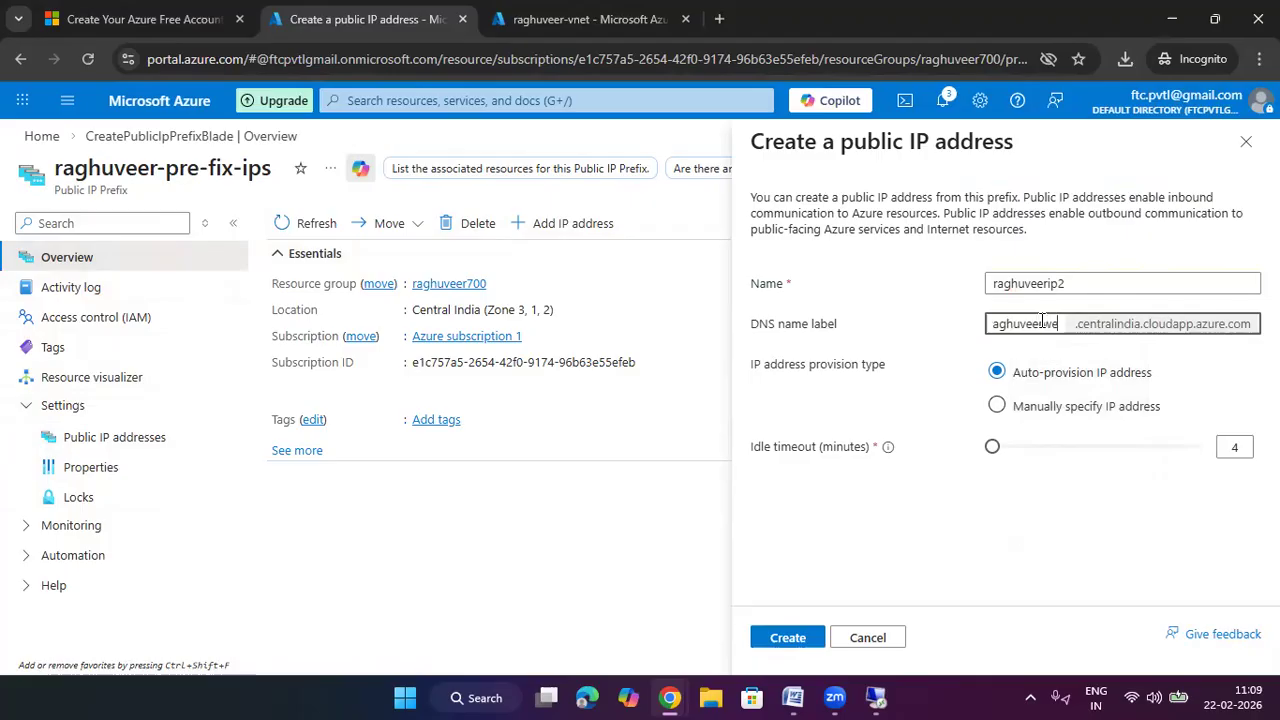
pyautogui.write('b2')
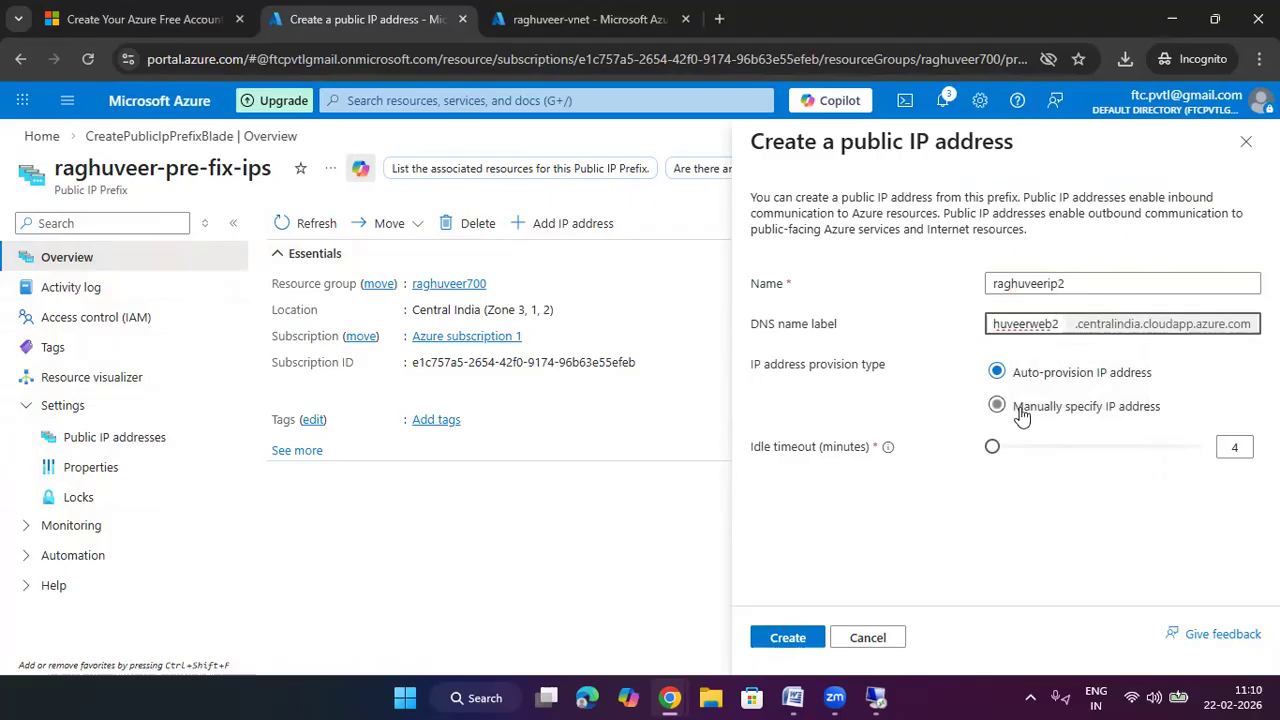
pyautogui.click(808, 637)
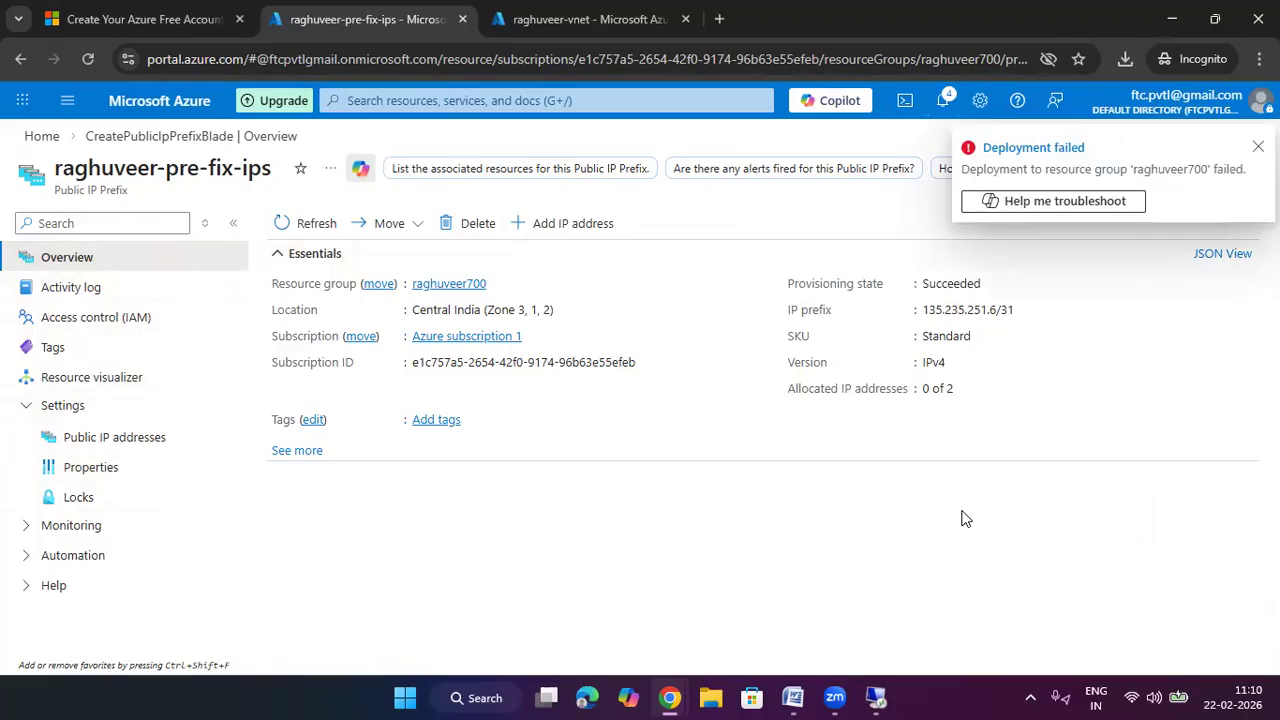
# Check the deployment failure in Copilot, close it, and reload the prefix overview
pyautogui.click(1120, 205)
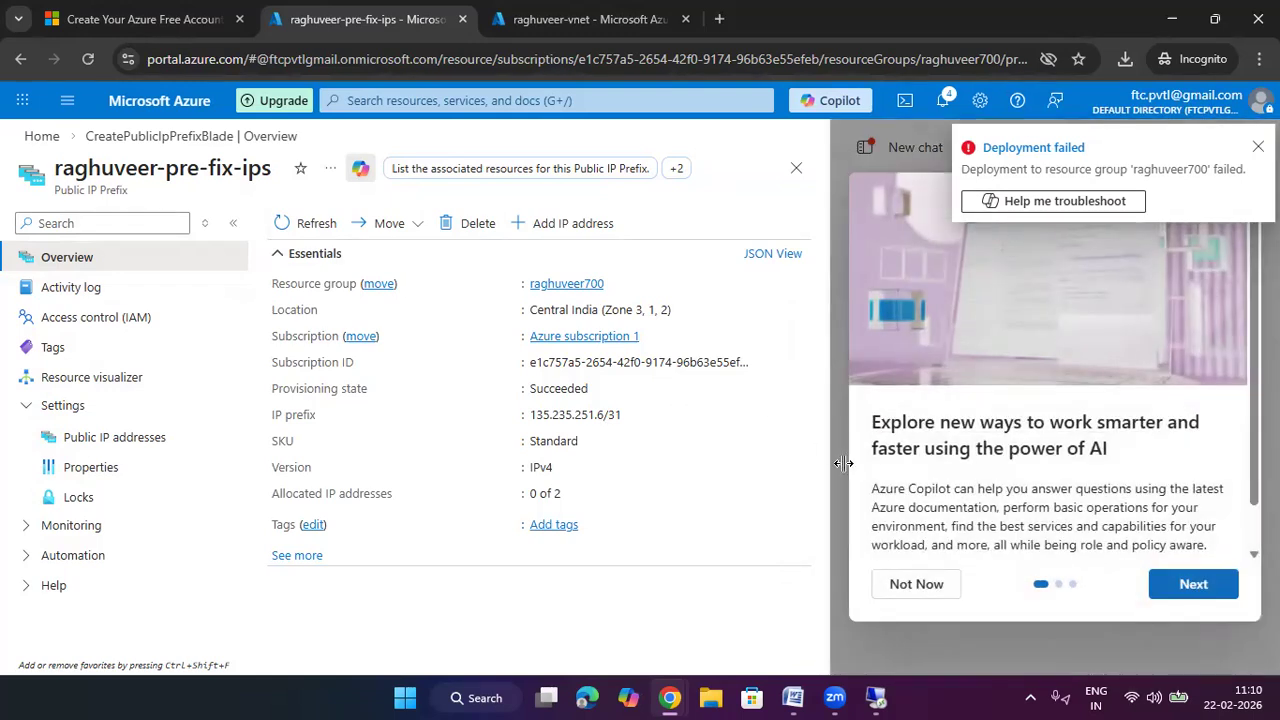
pyautogui.click(1258, 147)
pyautogui.click(1247, 152)
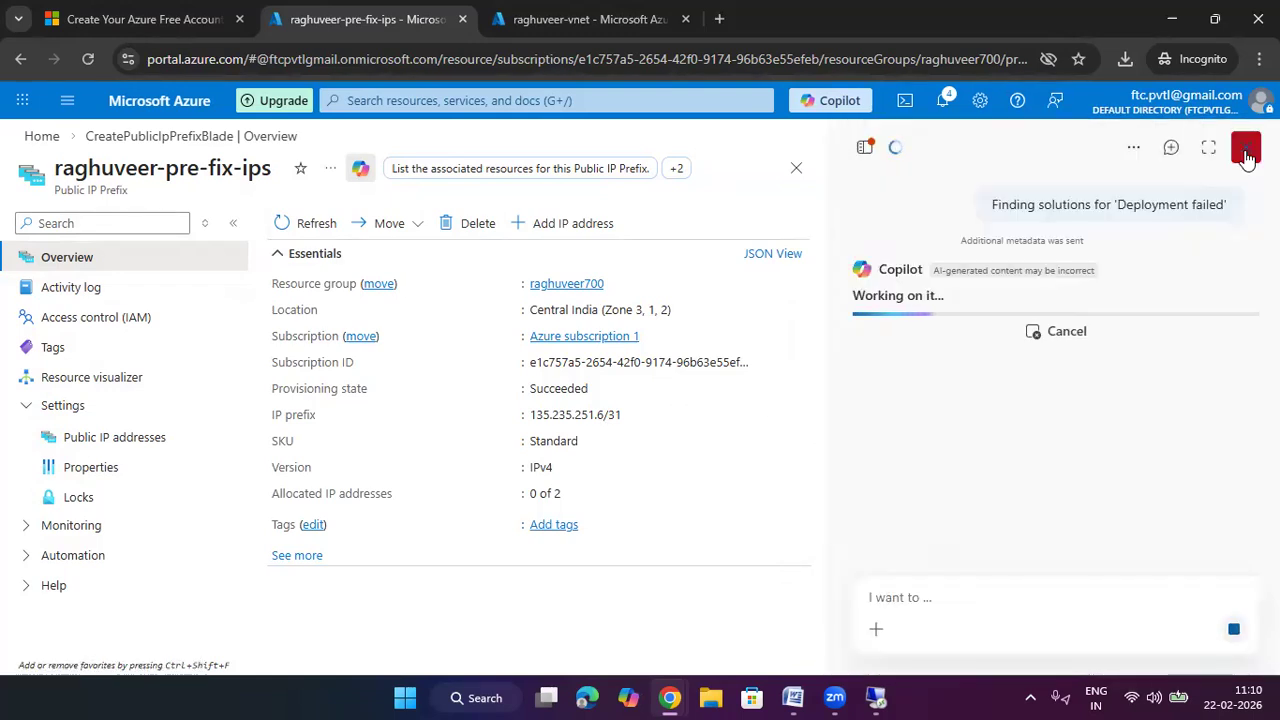
pyautogui.click(1246, 147)
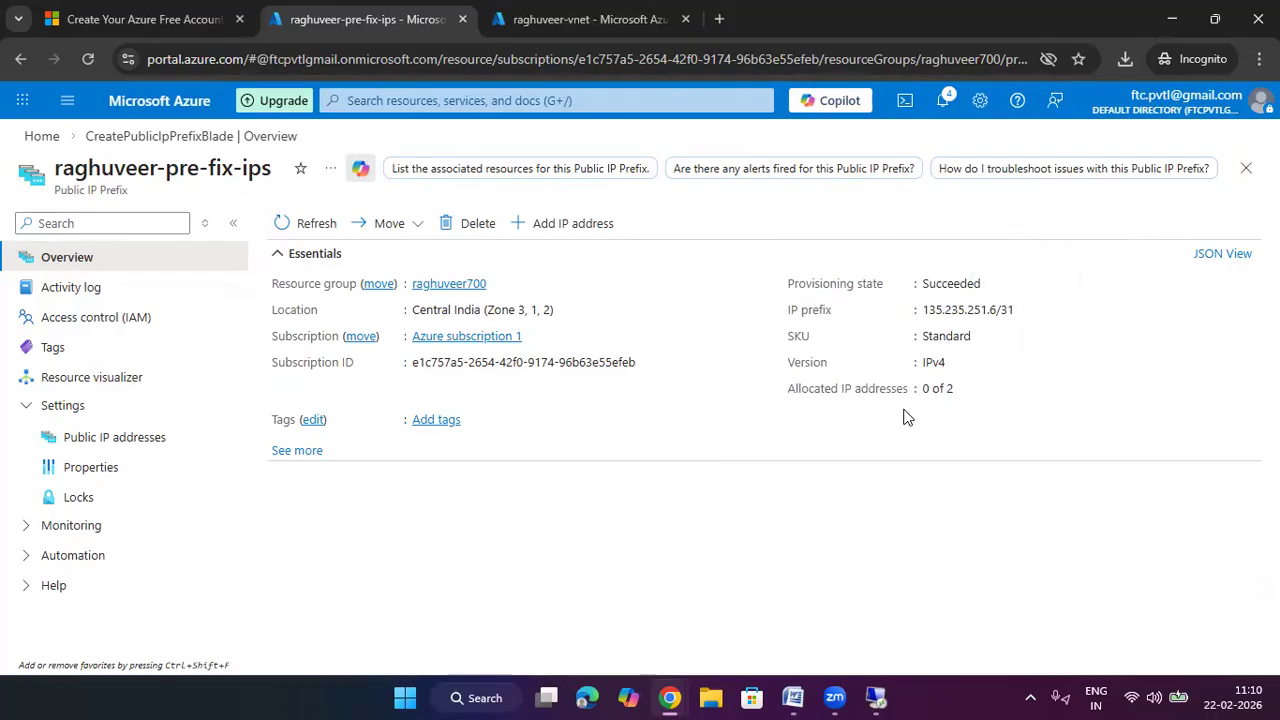
pyautogui.click(88, 60)
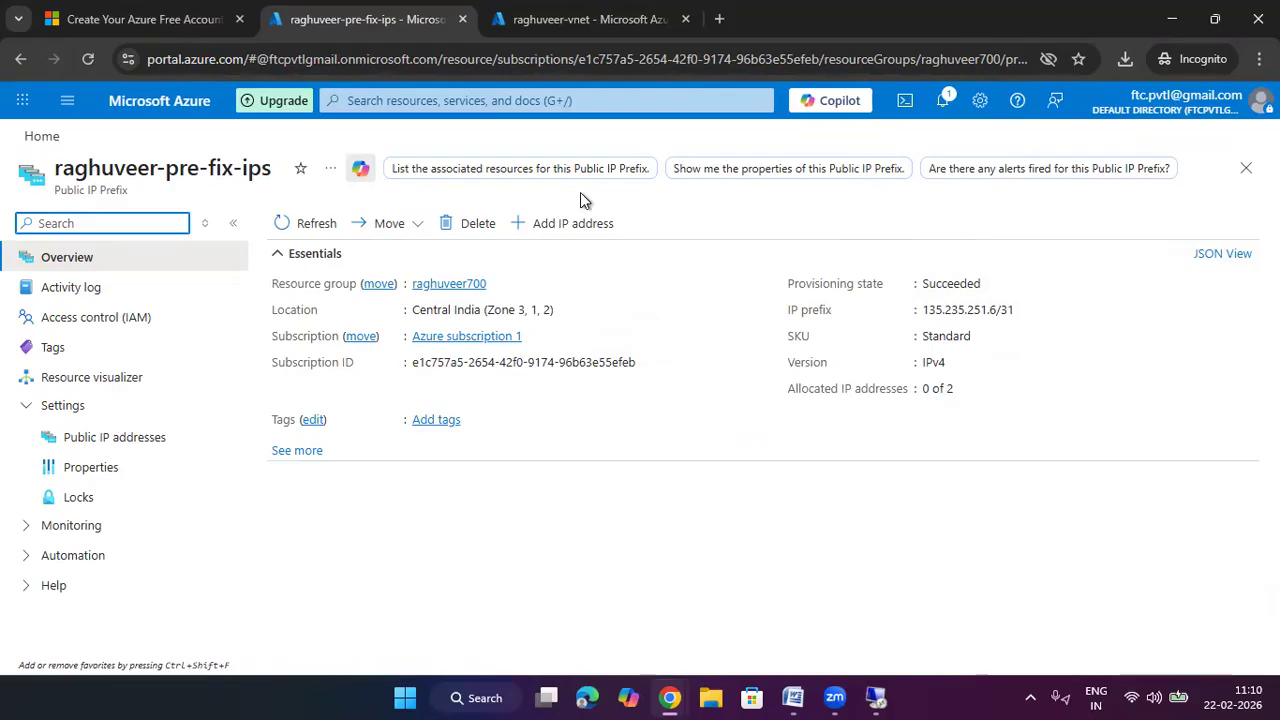
pyautogui.hotkey('alt', 'Tab')
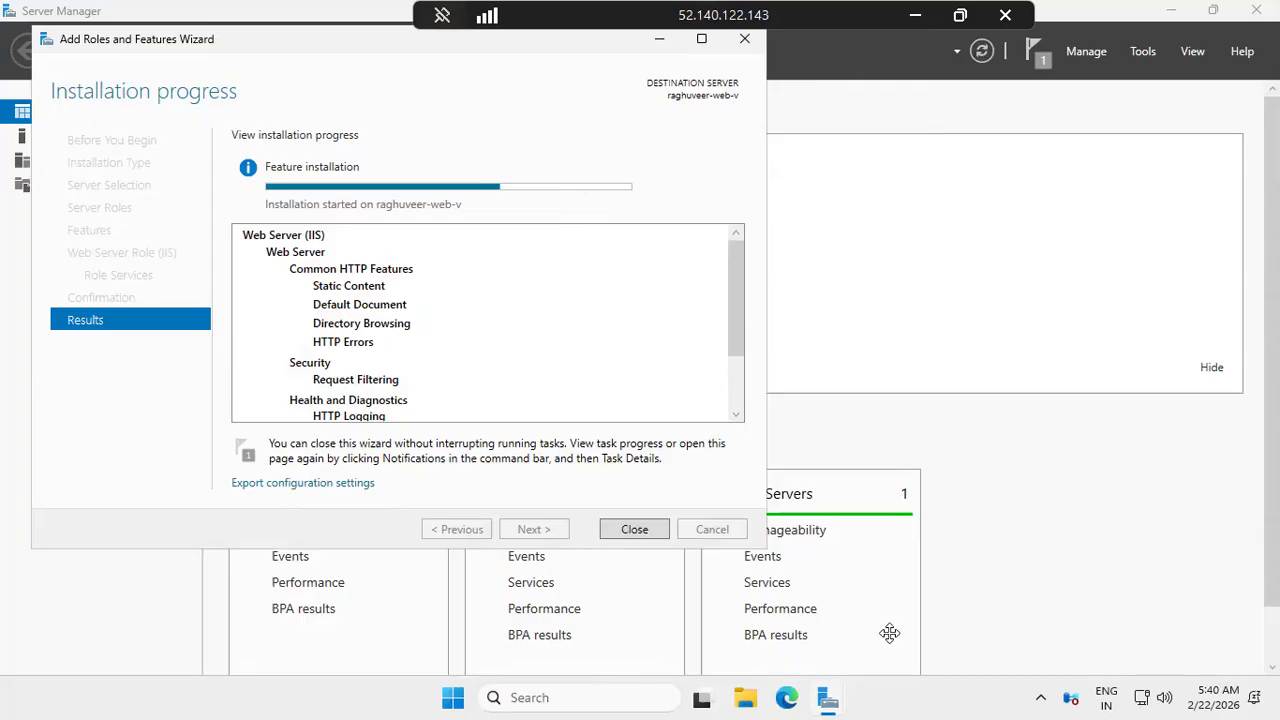
pyautogui.click(455, 695)
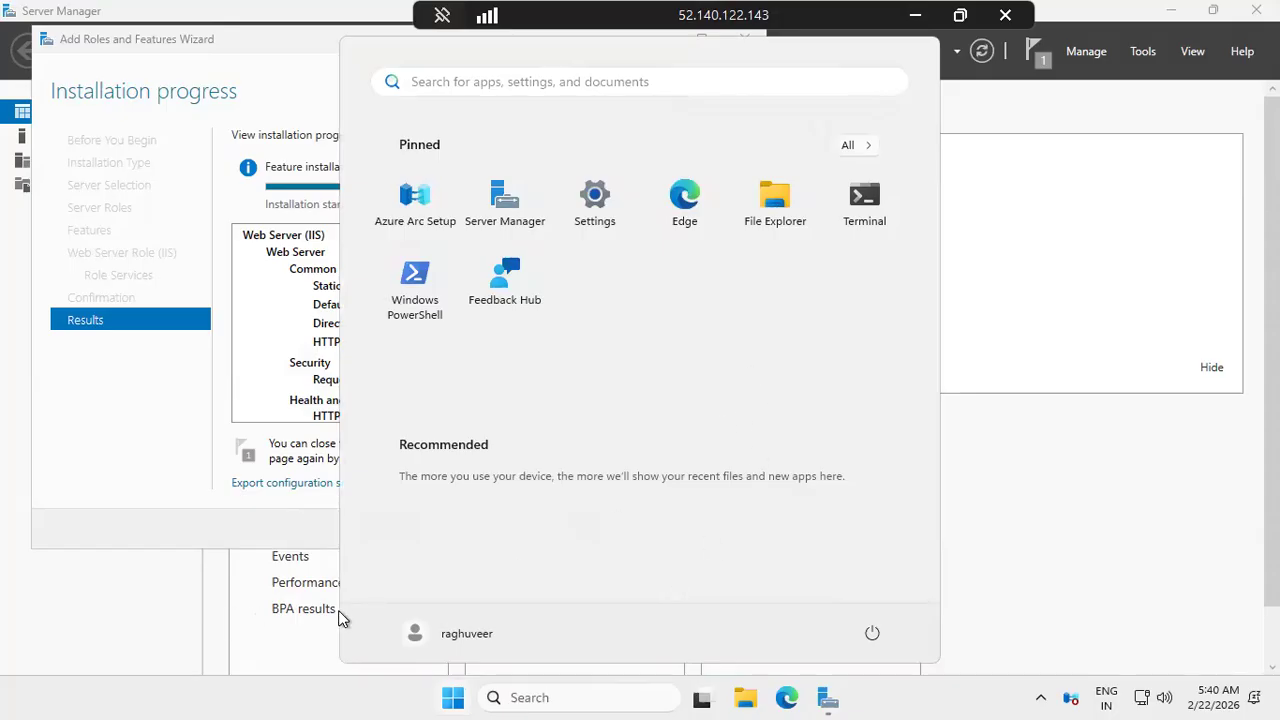
# Return to the portal and open the Virtual machines list showing raghuveer-web-vm running
pyautogui.click(915, 15)
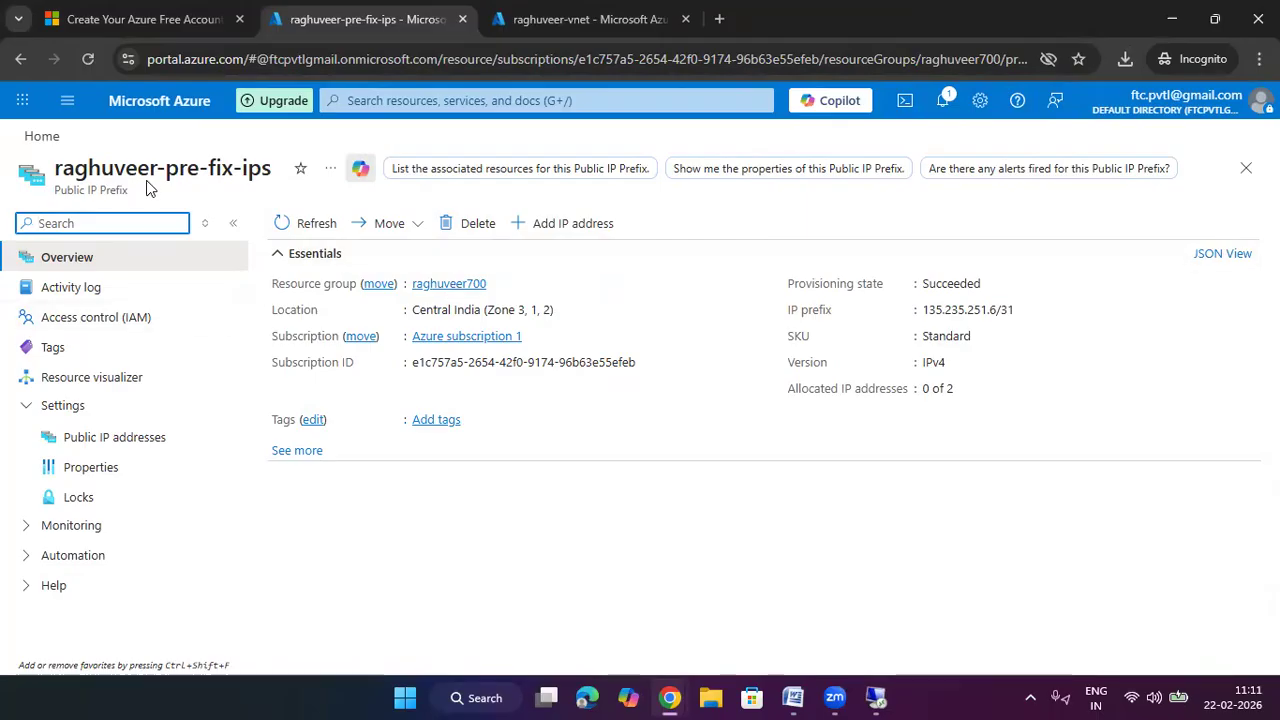
pyautogui.click(580, 16)
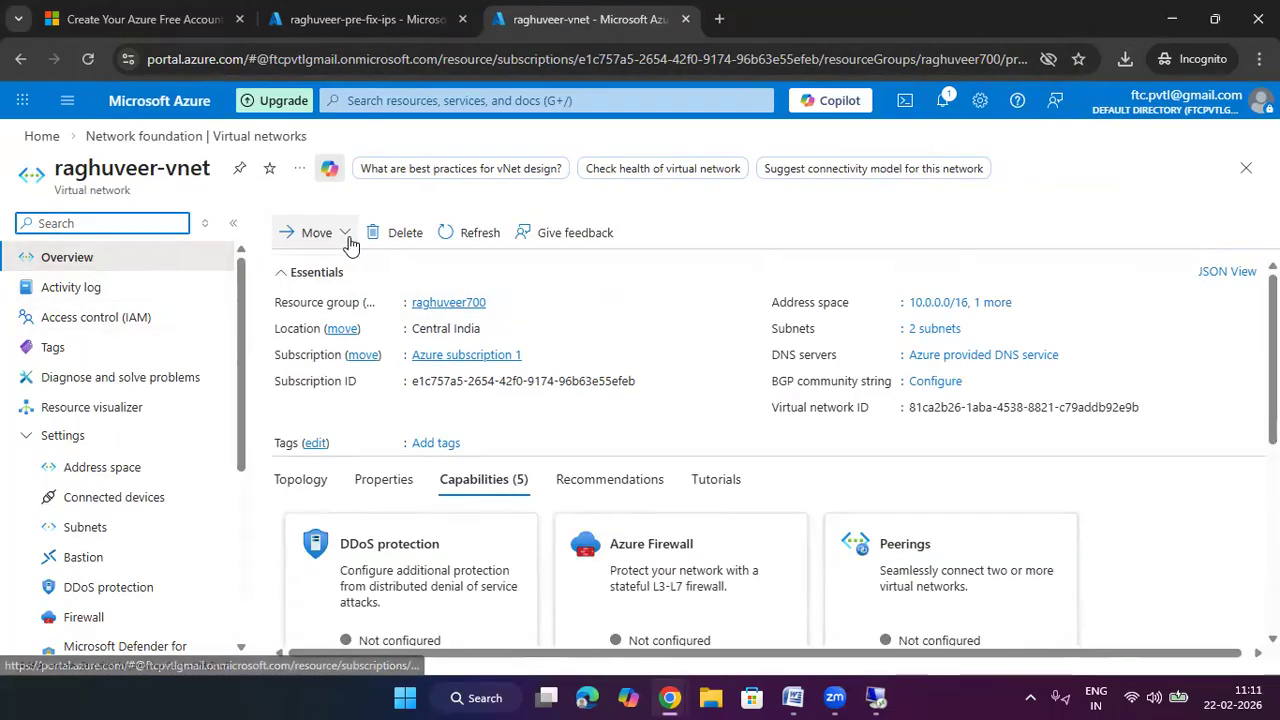
pyautogui.click(93, 260)
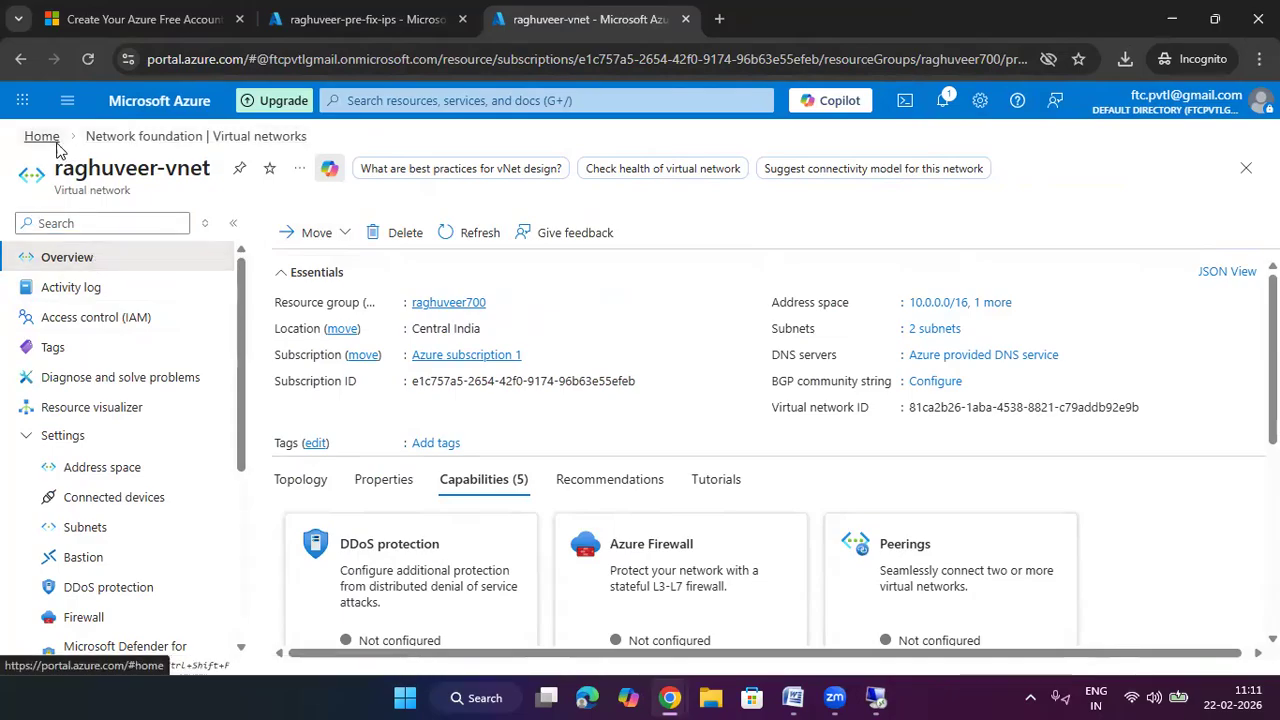
pyautogui.click(42, 136)
pyautogui.click(286, 232)
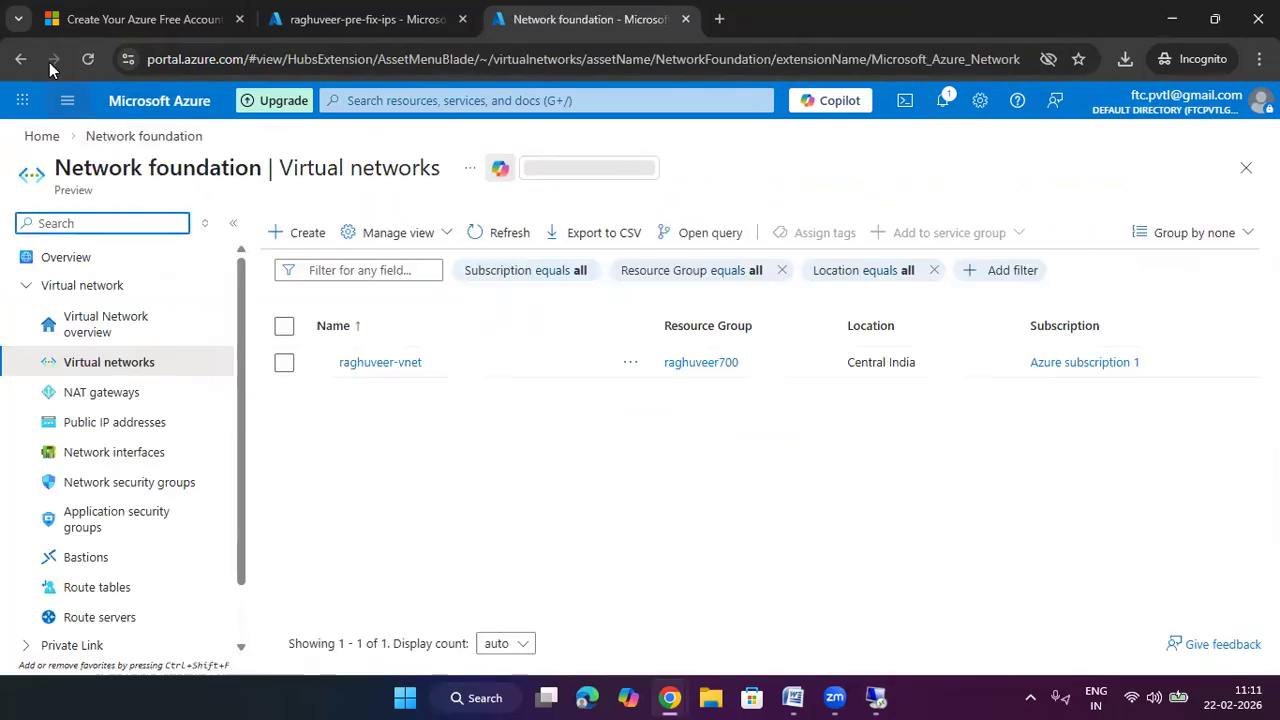
pyautogui.click(42, 136)
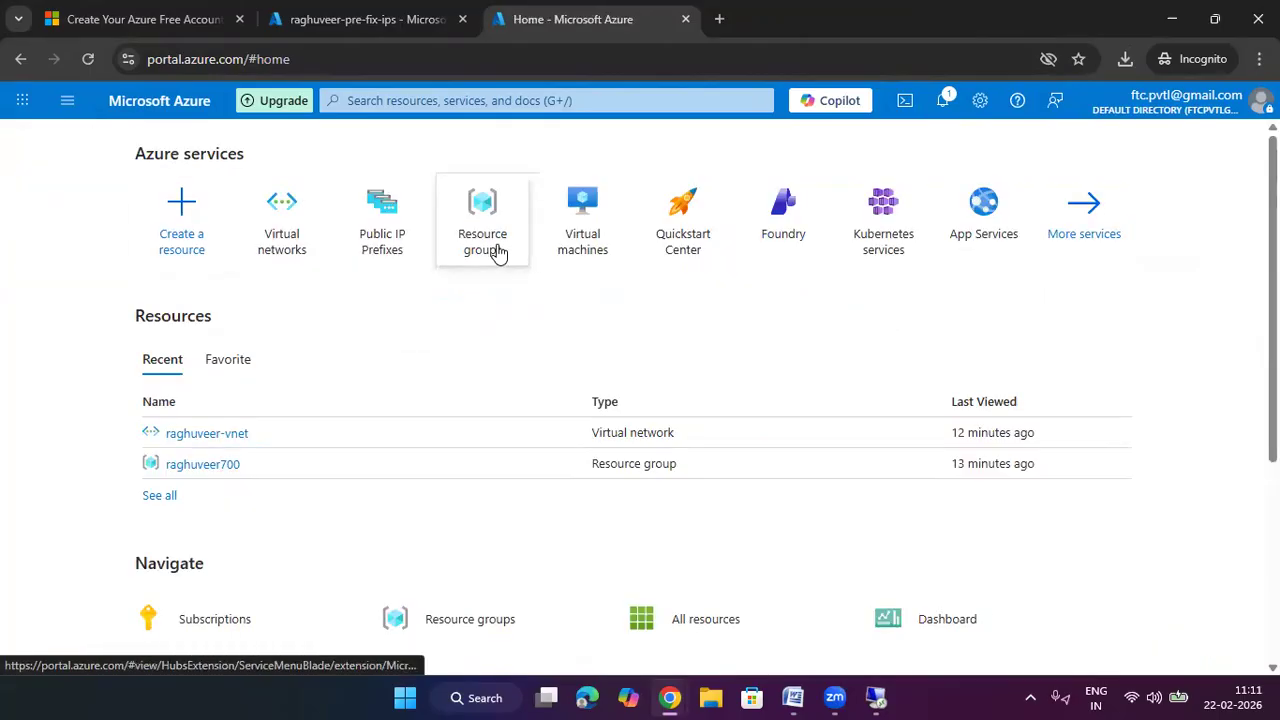
pyautogui.click(562, 245)
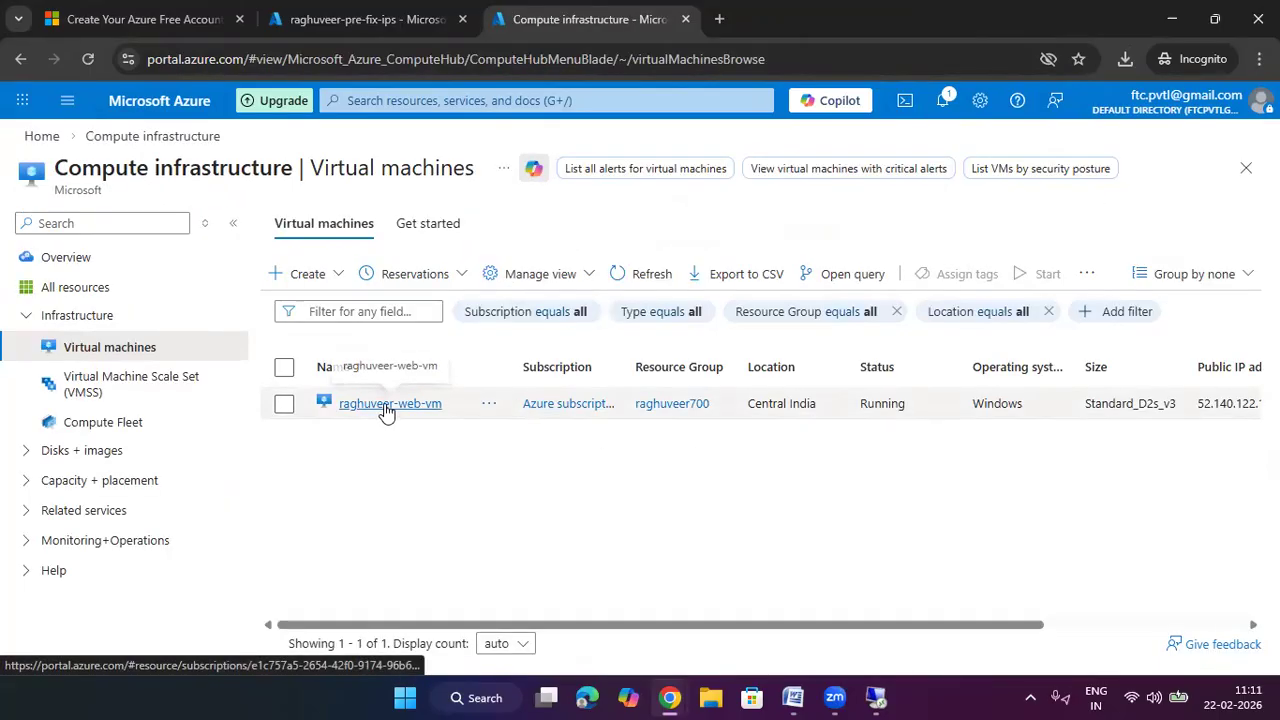
# Open raghuveer-web-vm's Overview, then return to the remote session showing IIS installed
pyautogui.click(385, 406)
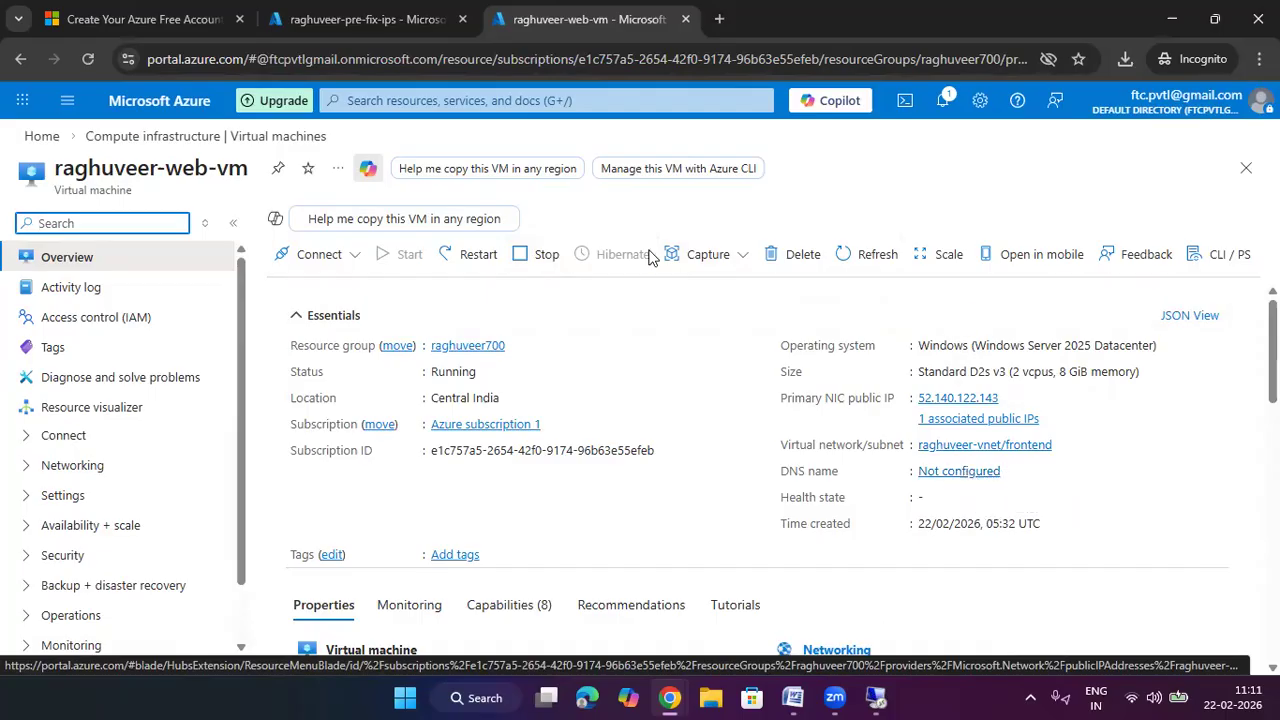
pyautogui.hotkey('alt', 'Tab')
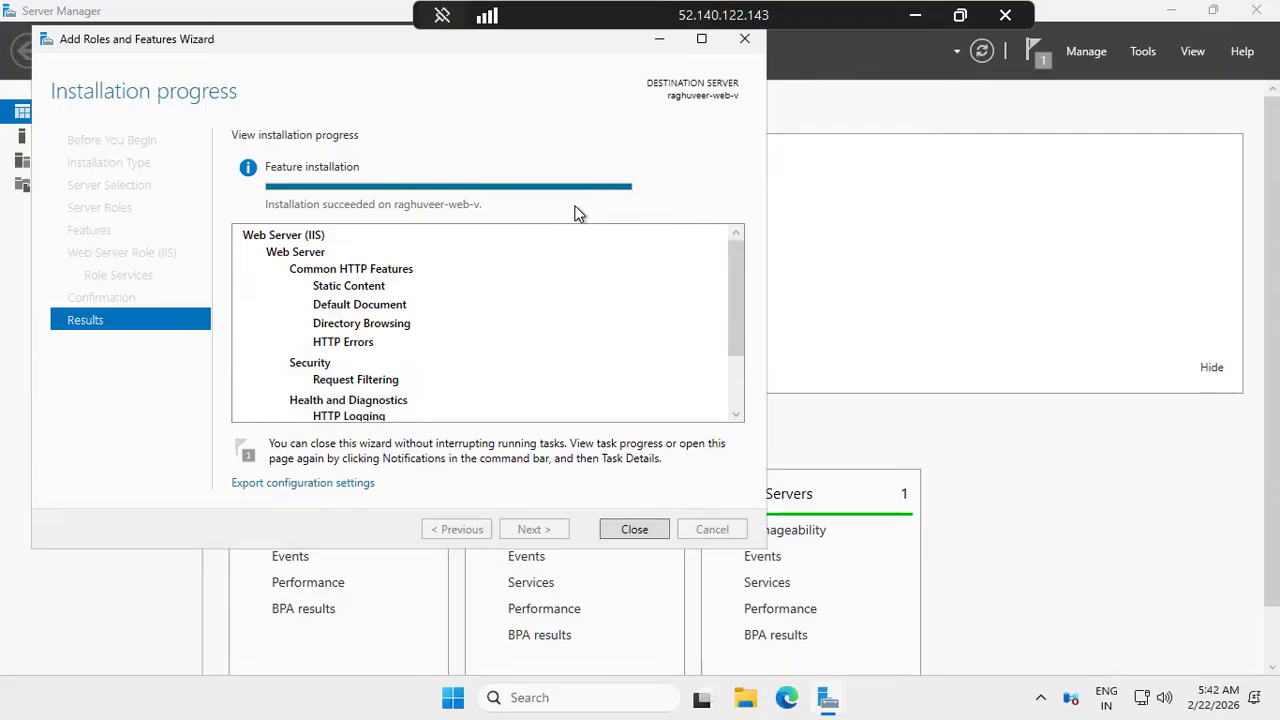
# Close the finished wizard and relaunch Server Manager so IIS appears among 2 roles
pyautogui.click(632, 530)
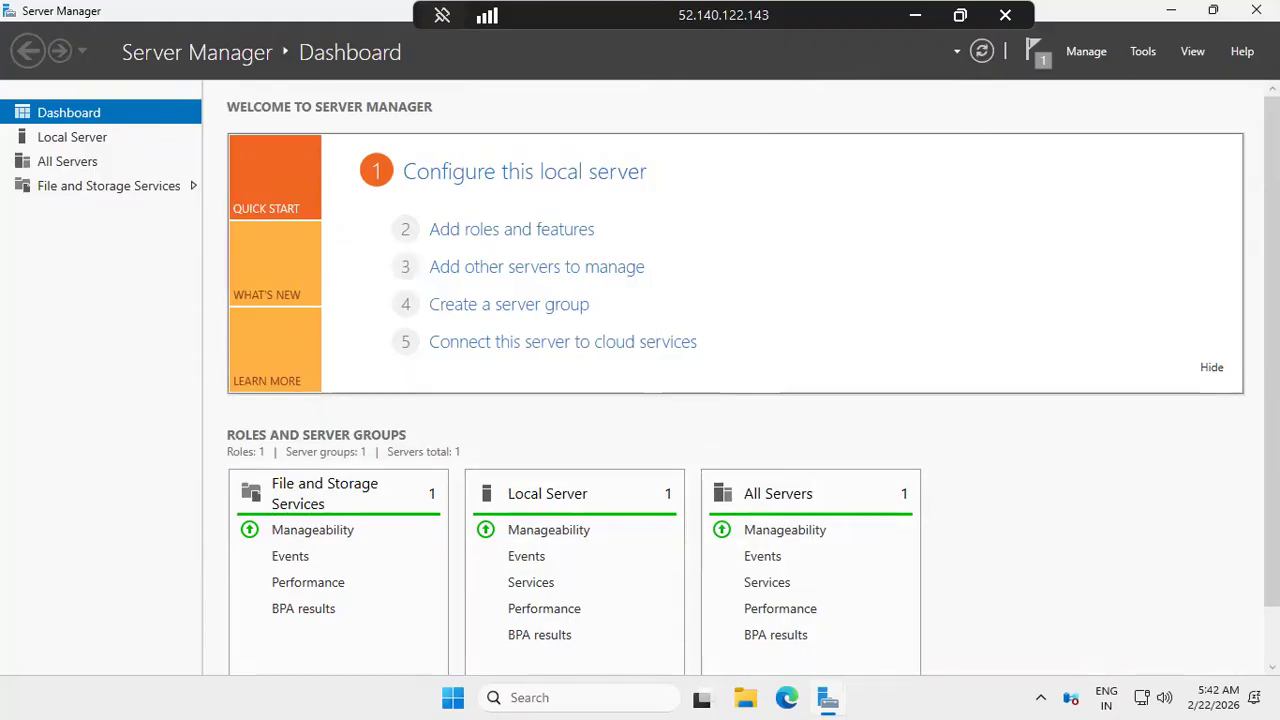
pyautogui.click(1256, 10)
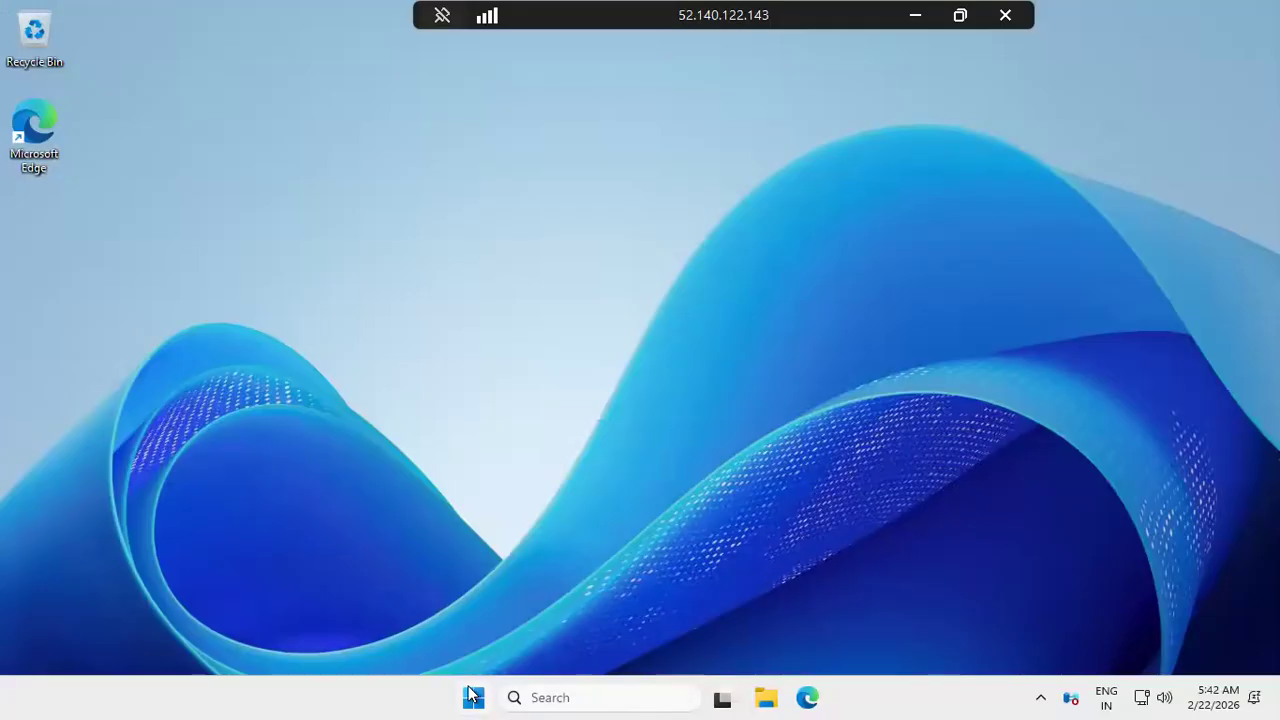
pyautogui.click(473, 697)
pyautogui.click(510, 212)
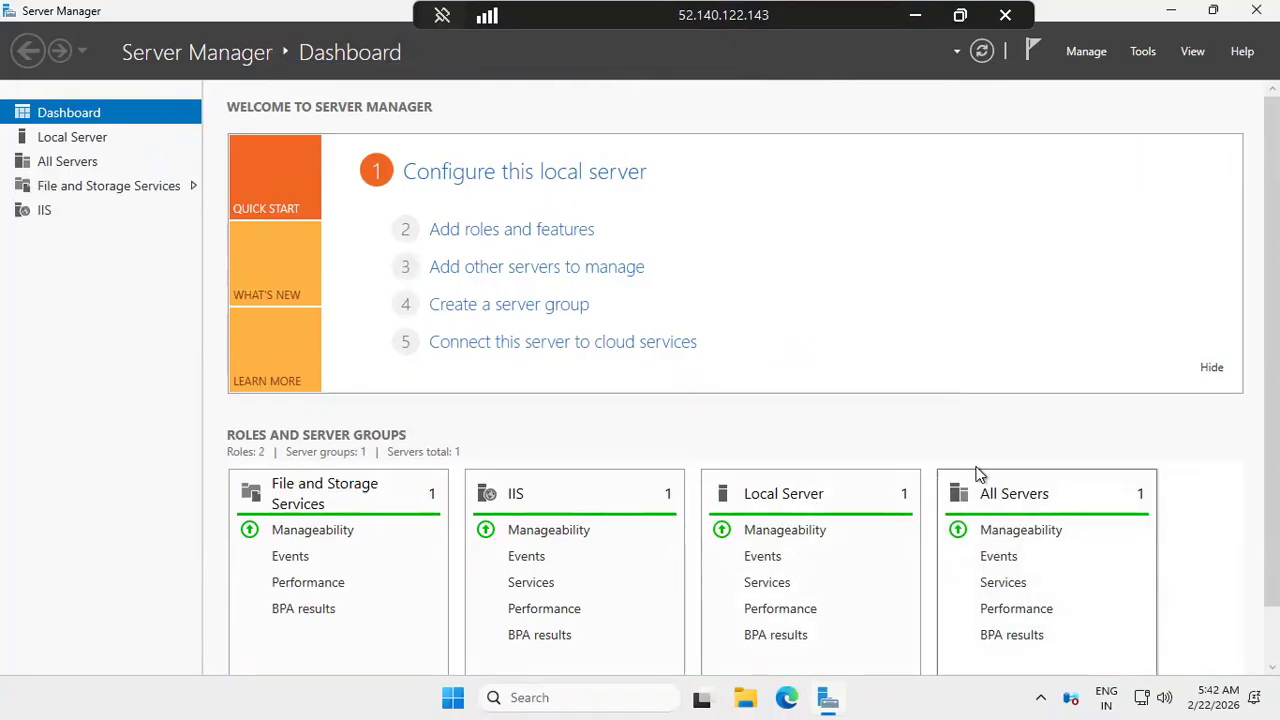
pyautogui.click(452, 697)
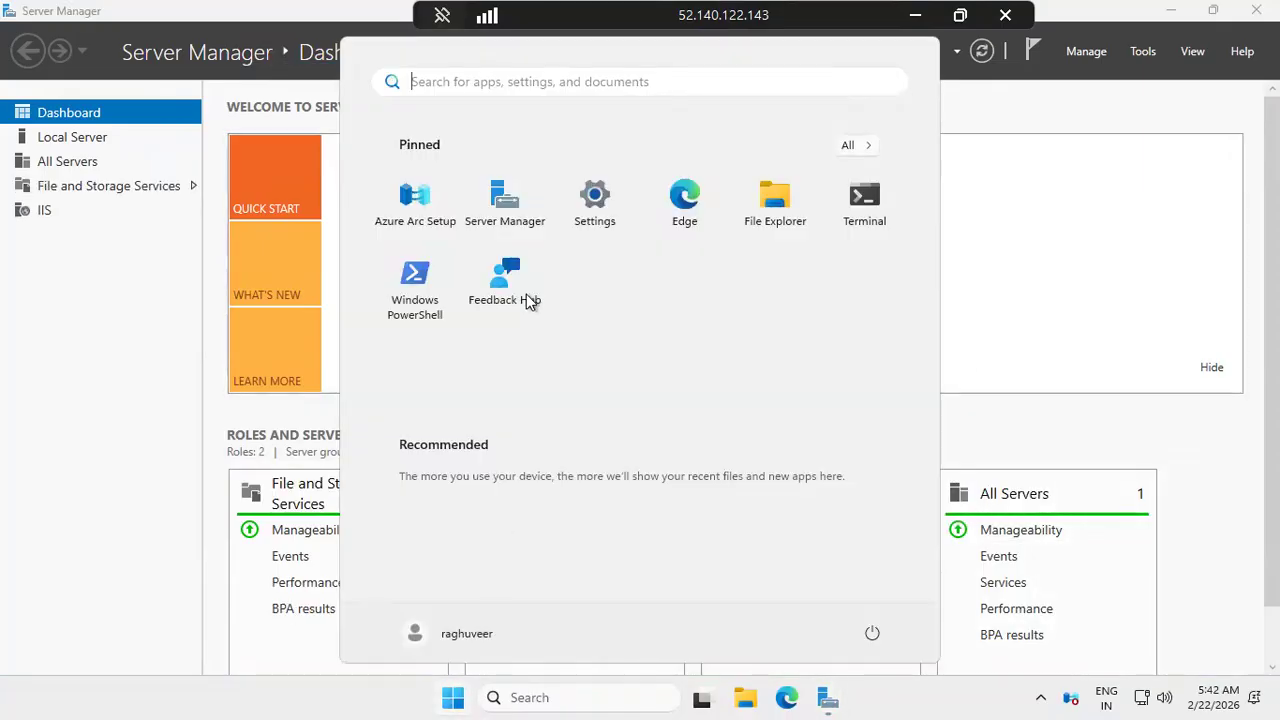
# Launch Edge on the server and complete its first-run setup without signing in or importing data
pyautogui.click(681, 202)
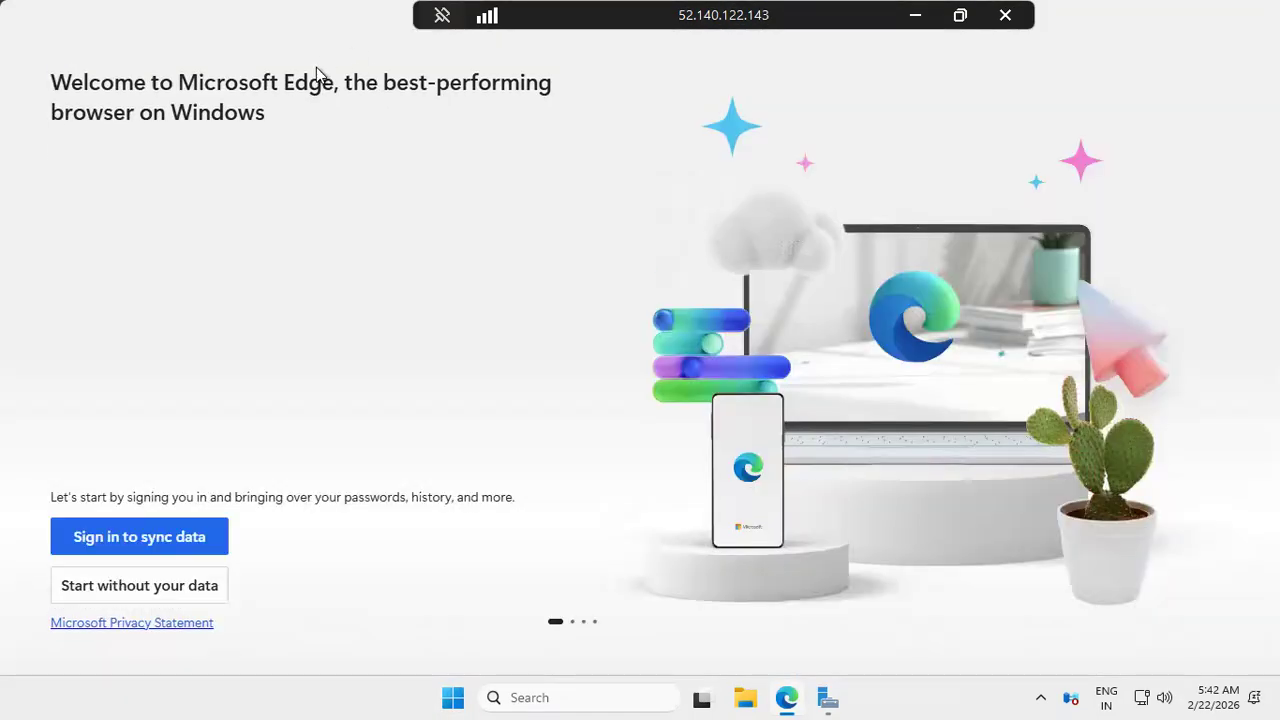
pyautogui.click(211, 589)
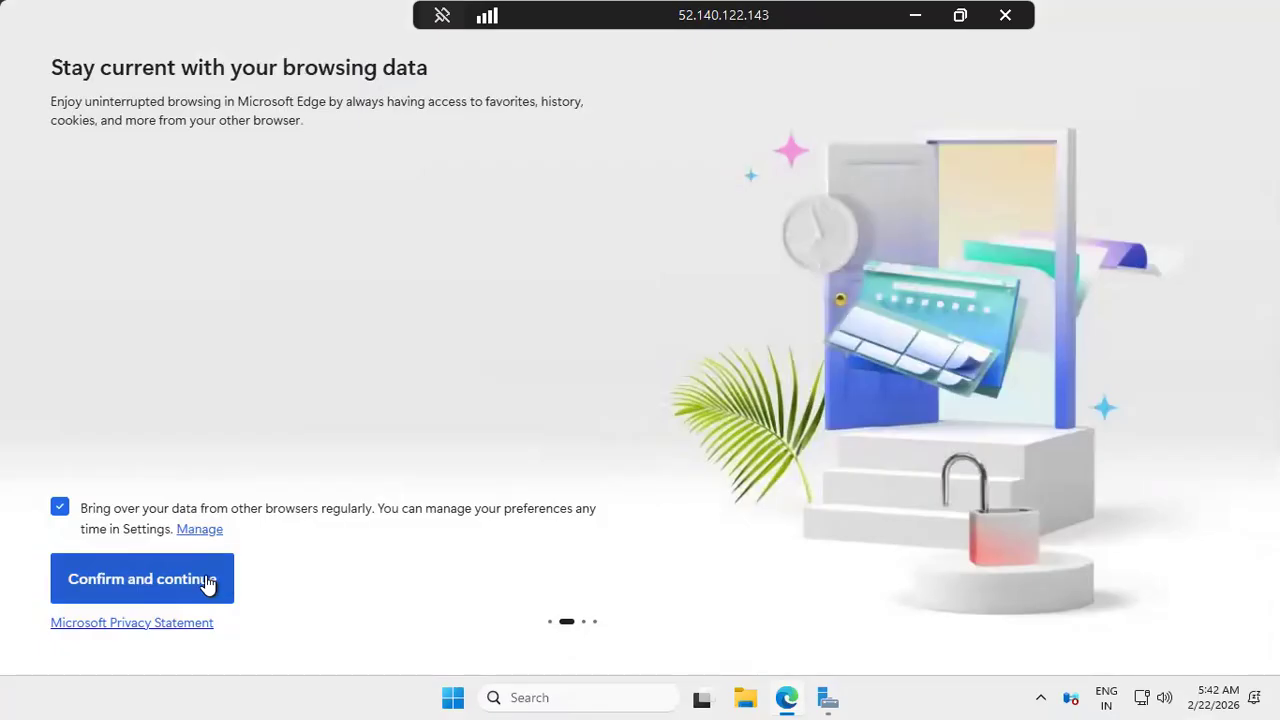
pyautogui.click(210, 586)
pyautogui.click(213, 583)
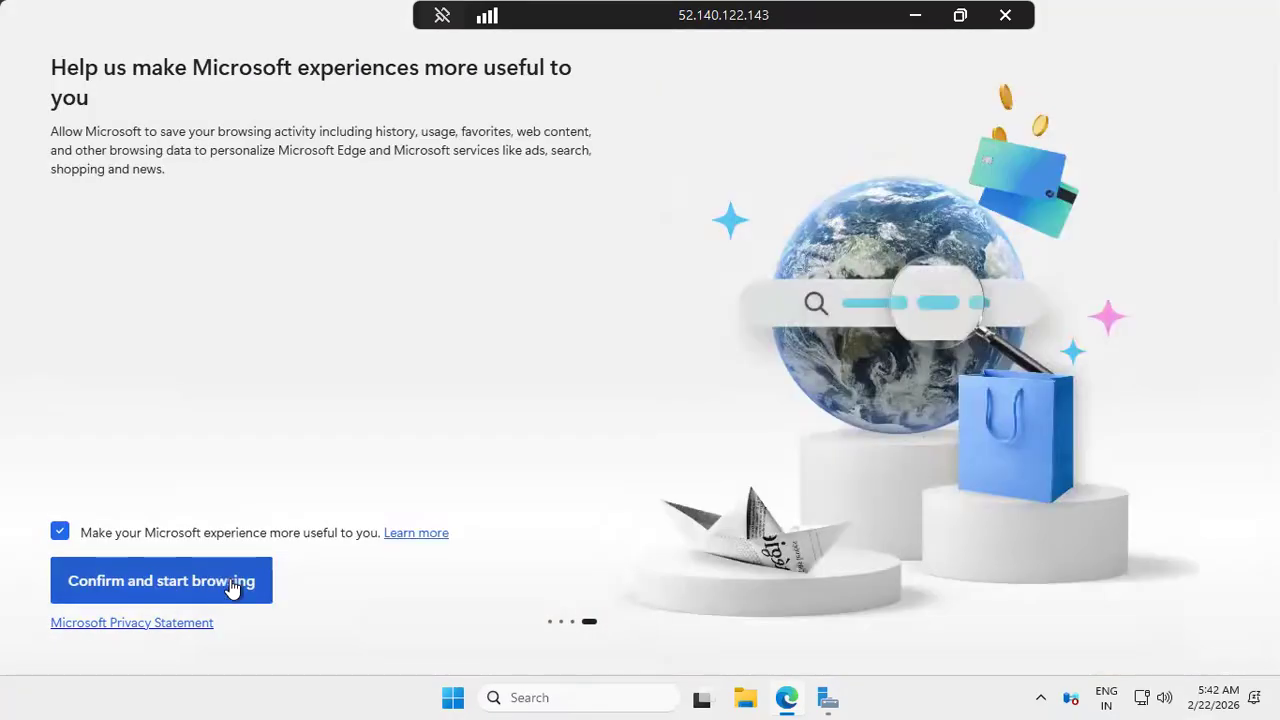
pyautogui.click(231, 587)
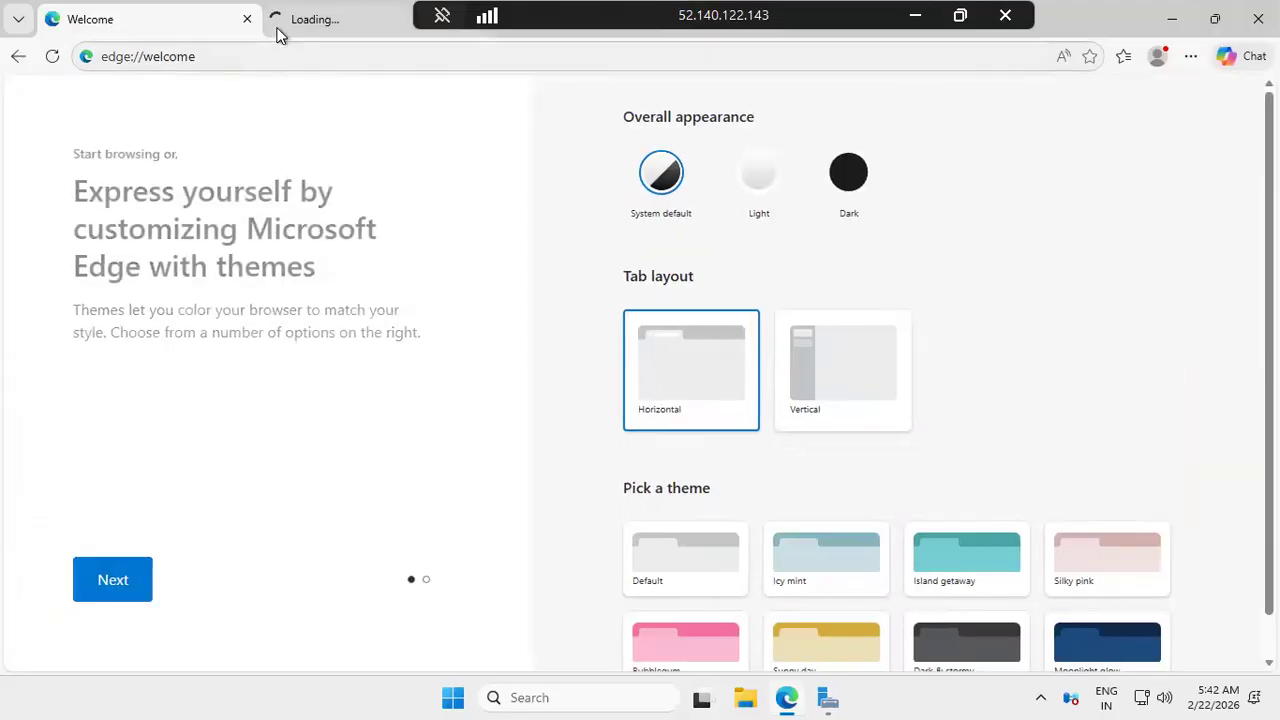
# Load the IIS welcome page at localhost and copy the VM's public IP from the portal
pyautogui.click(318, 20)
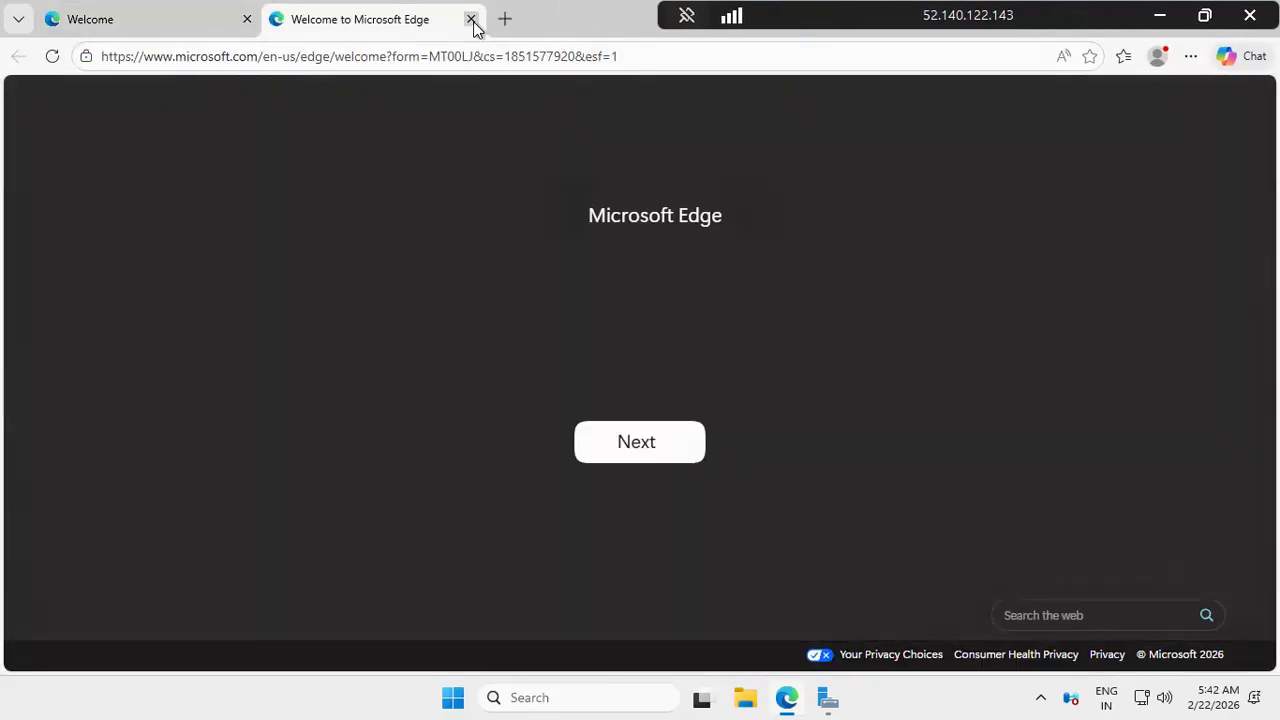
pyautogui.click(471, 19)
pyautogui.click(464, 55)
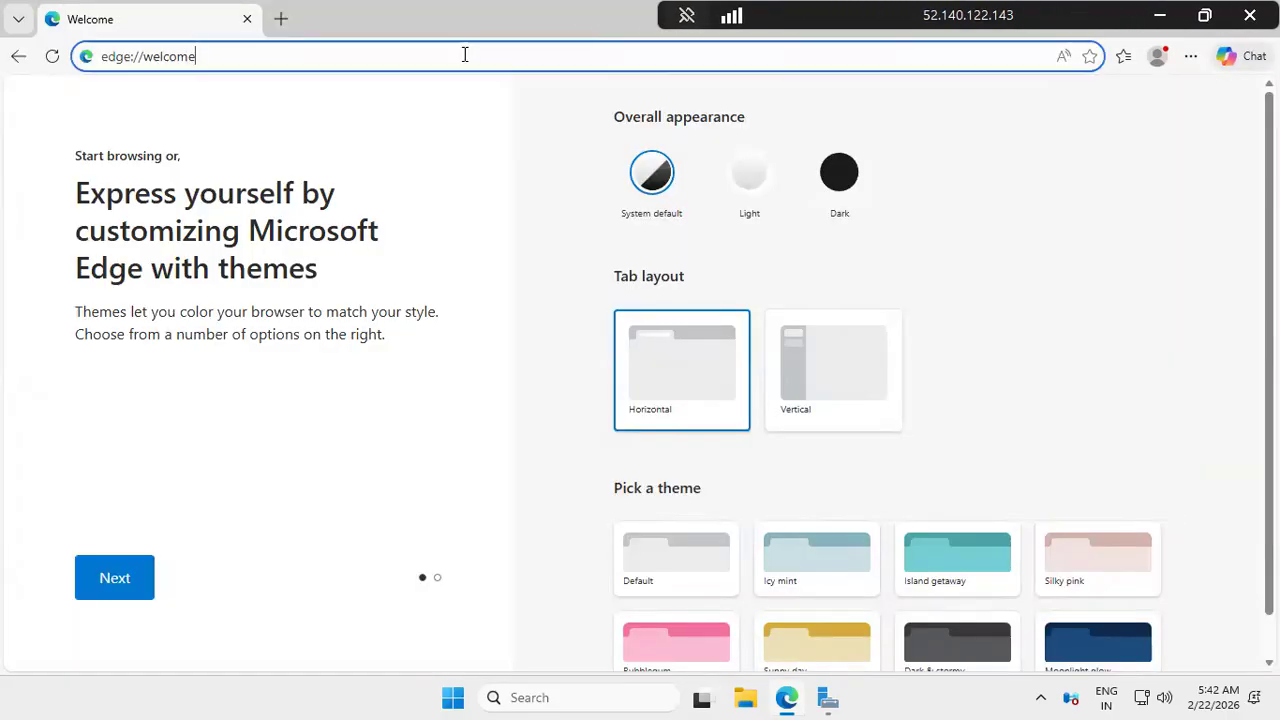
pyautogui.write('local')
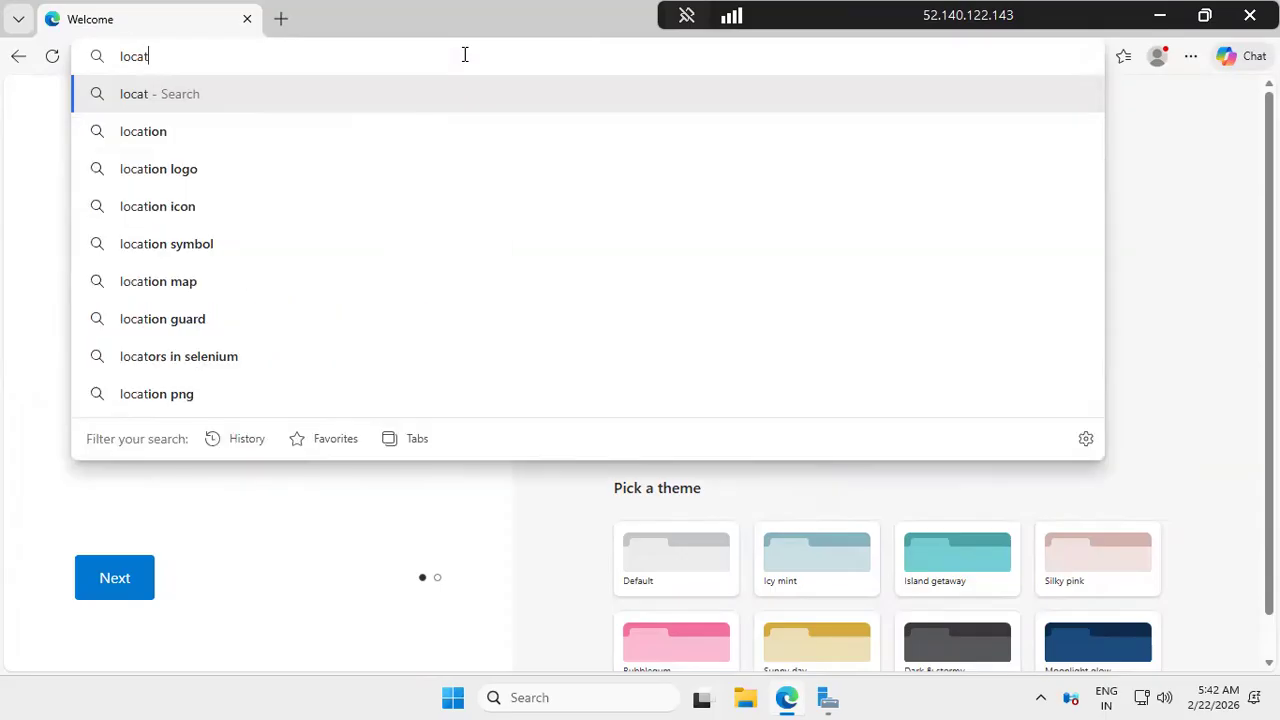
pyautogui.write('host')
pyautogui.press('Return')
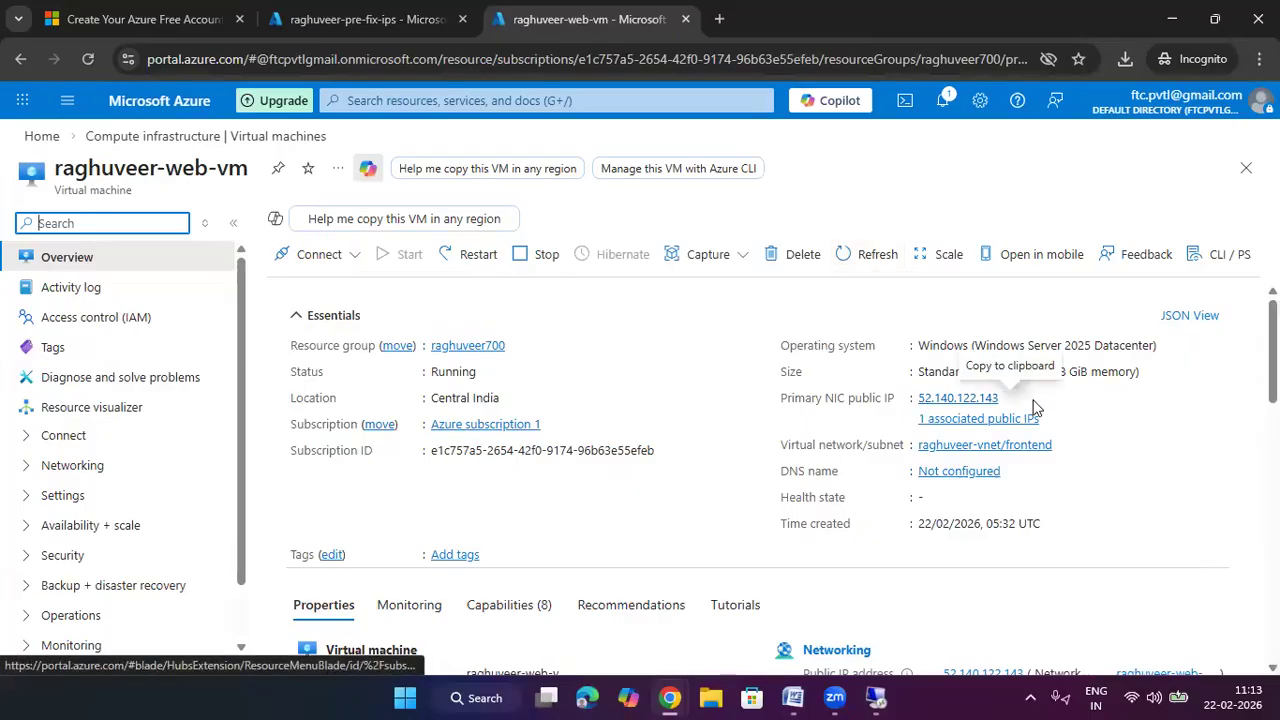
pyautogui.click(1010, 398)
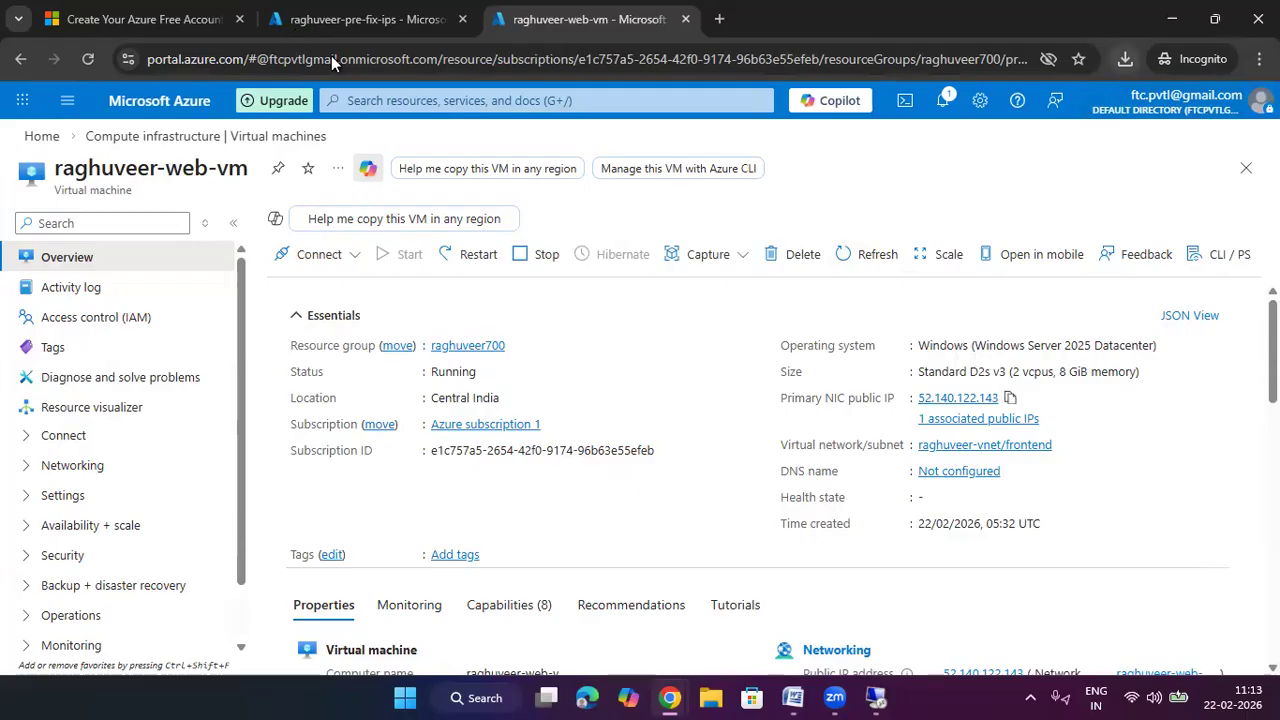
# Open the IIS welcome page at public IP 52.140.122.143 in the remote Edge
pyautogui.hotkey('alt', 'Tab')
pyautogui.press('Return')
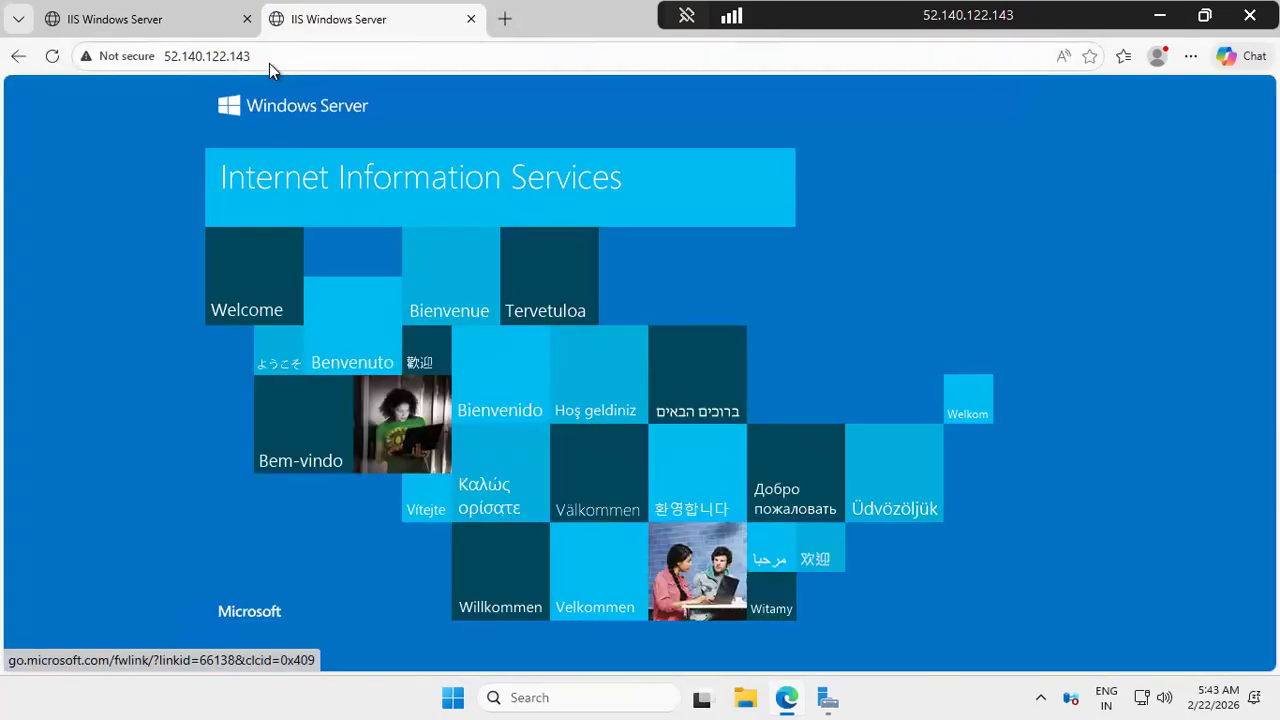
pyautogui.moveTo(252, 56); pyautogui.dragTo(164, 56)
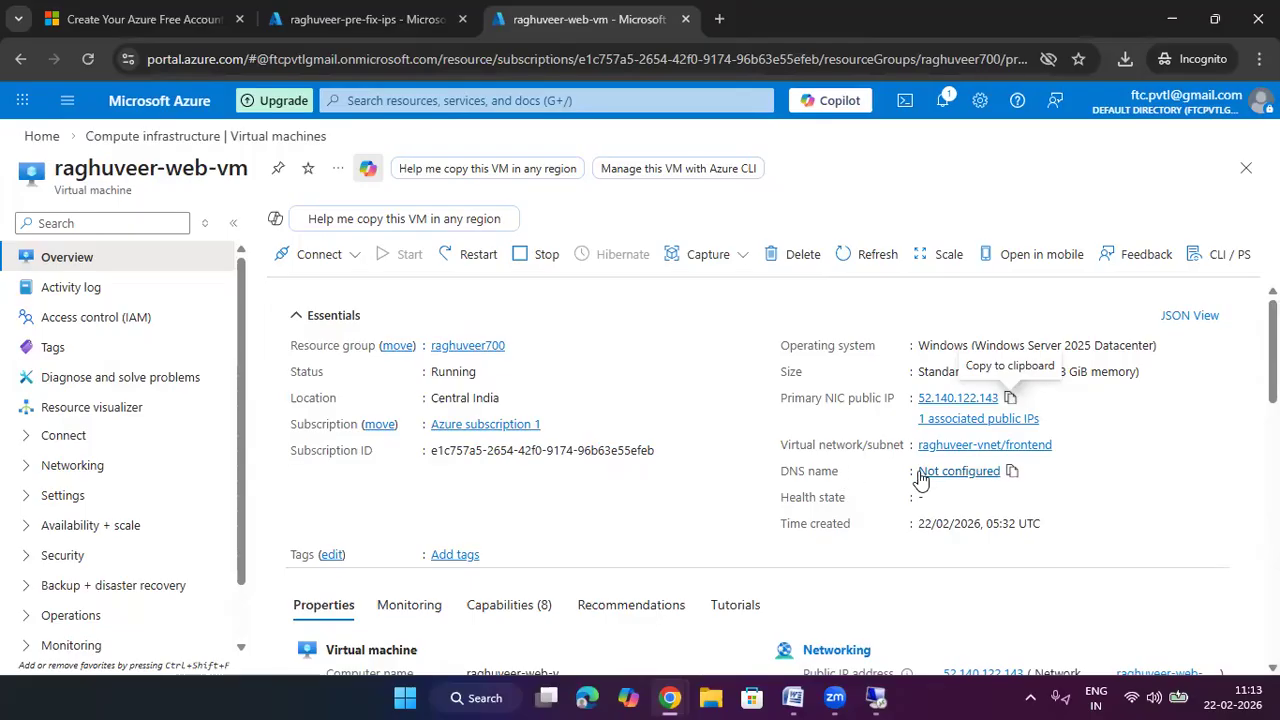
# Set DNS name label raghuveerweb1 on raghuveer-web-vm-ip and save it
pyautogui.click(949, 474)
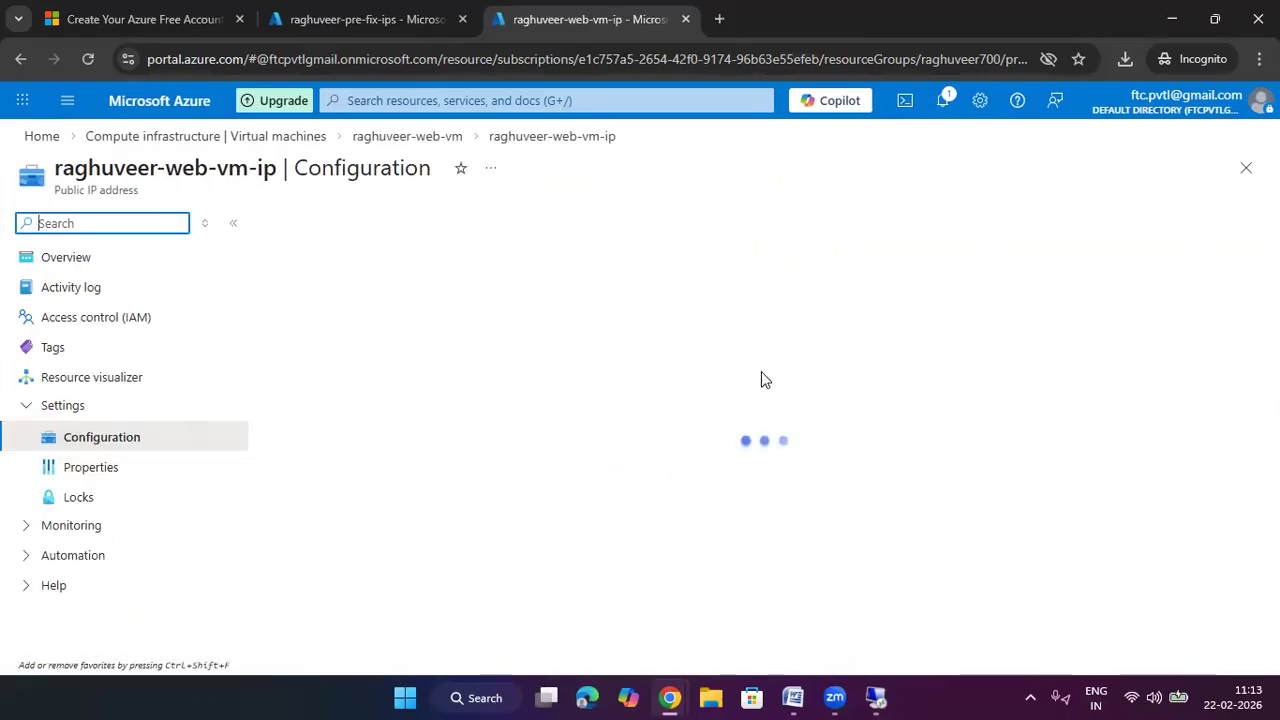
pyautogui.moveTo(349, 338); pyautogui.dragTo(273, 338)
pyautogui.click(307, 443)
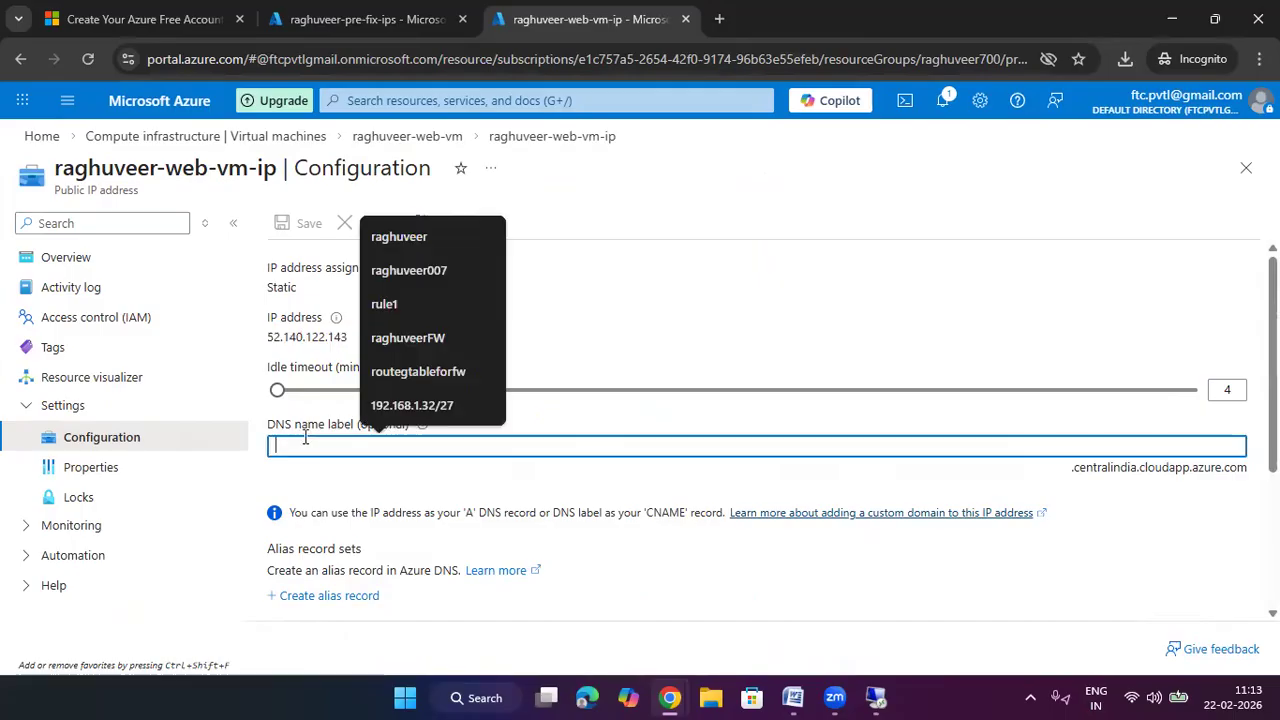
pyautogui.write('raghuve')
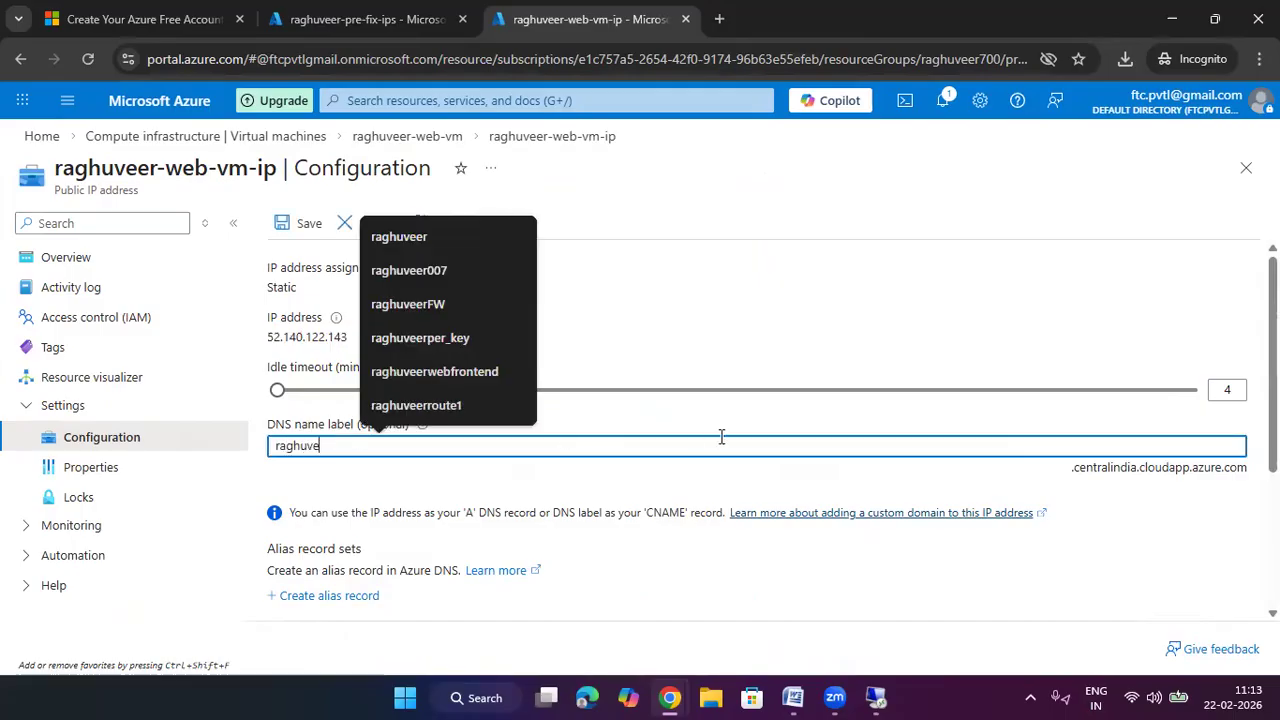
pyautogui.write('erwb1')
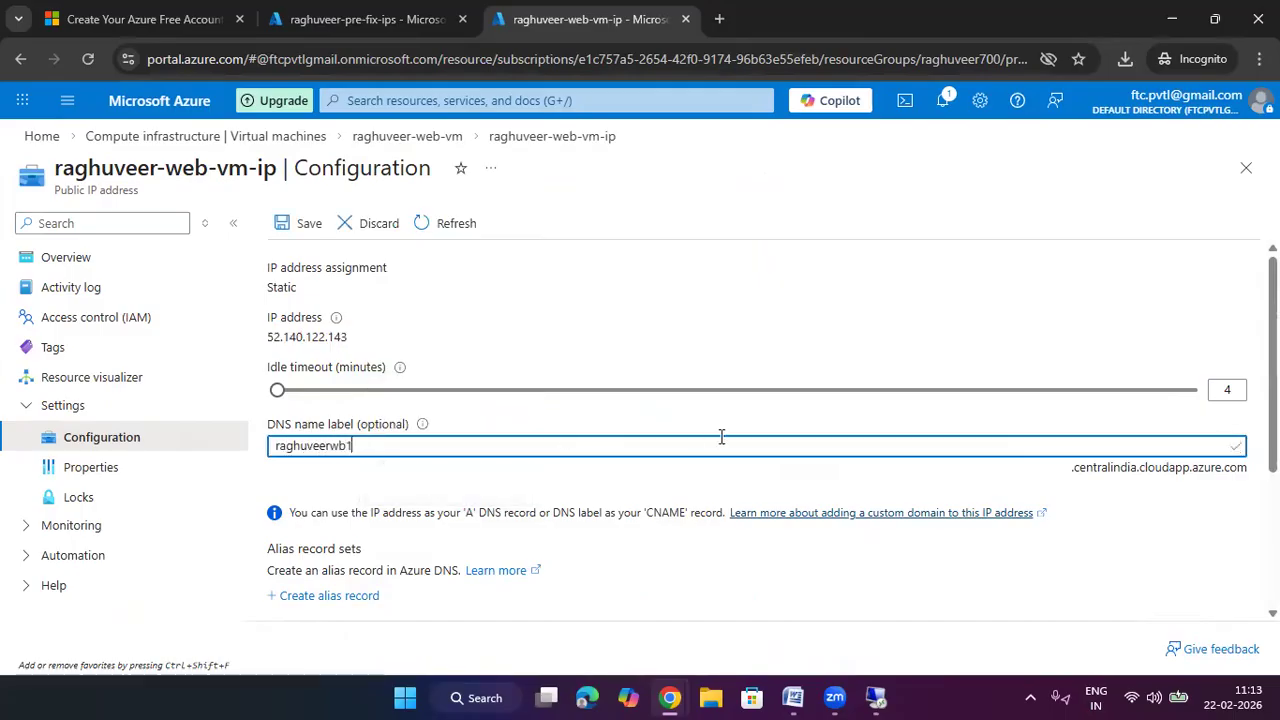
pyautogui.press('BackSpace')
pyautogui.press('BackSpace')
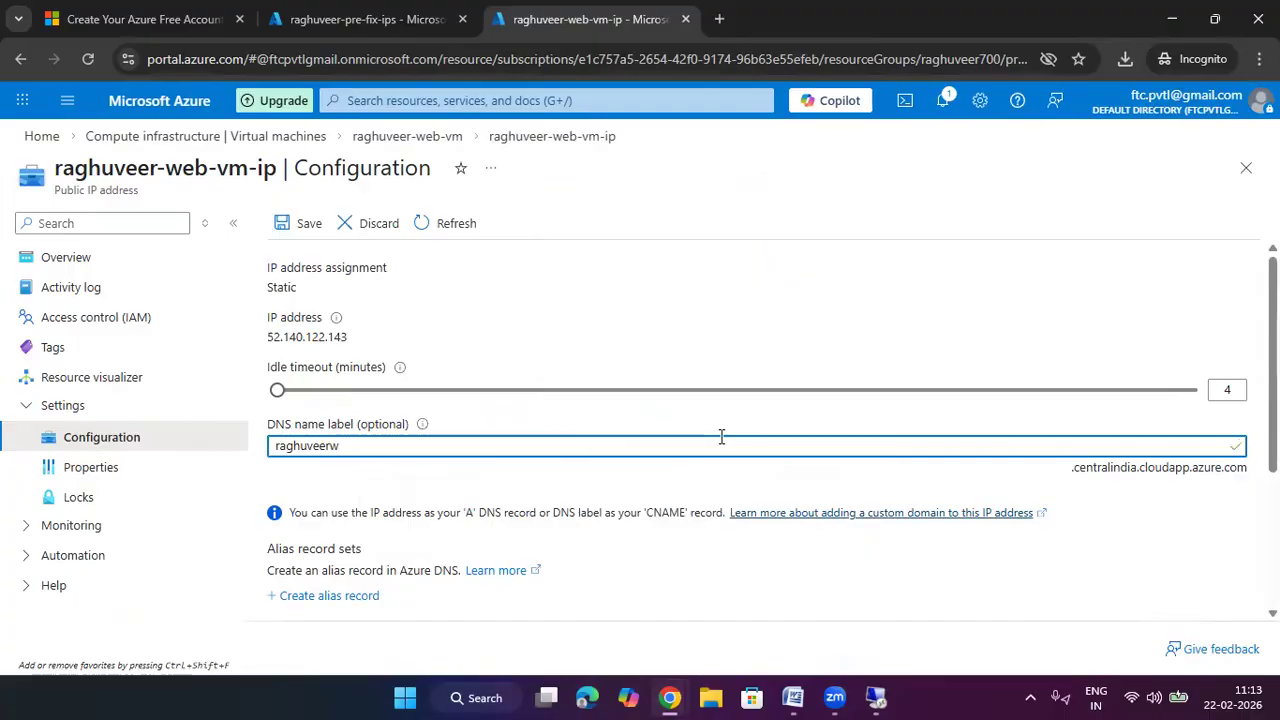
pyautogui.write('eb1')
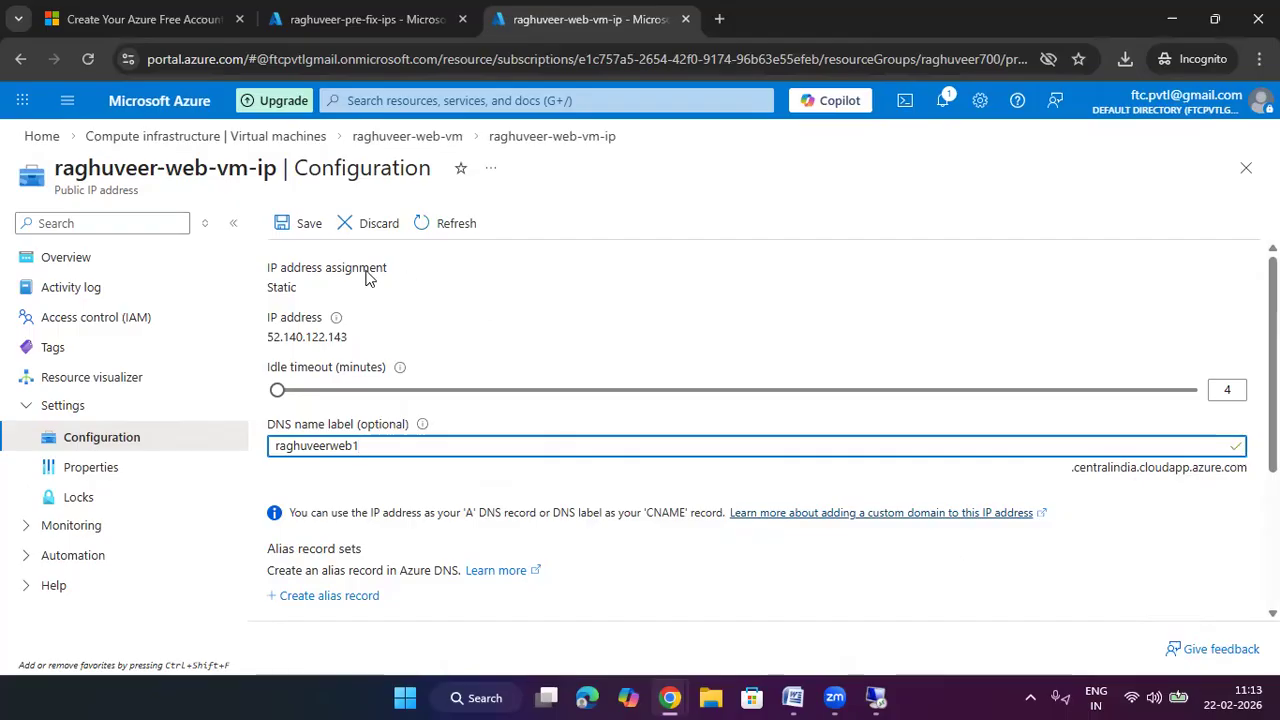
pyautogui.click(308, 223)
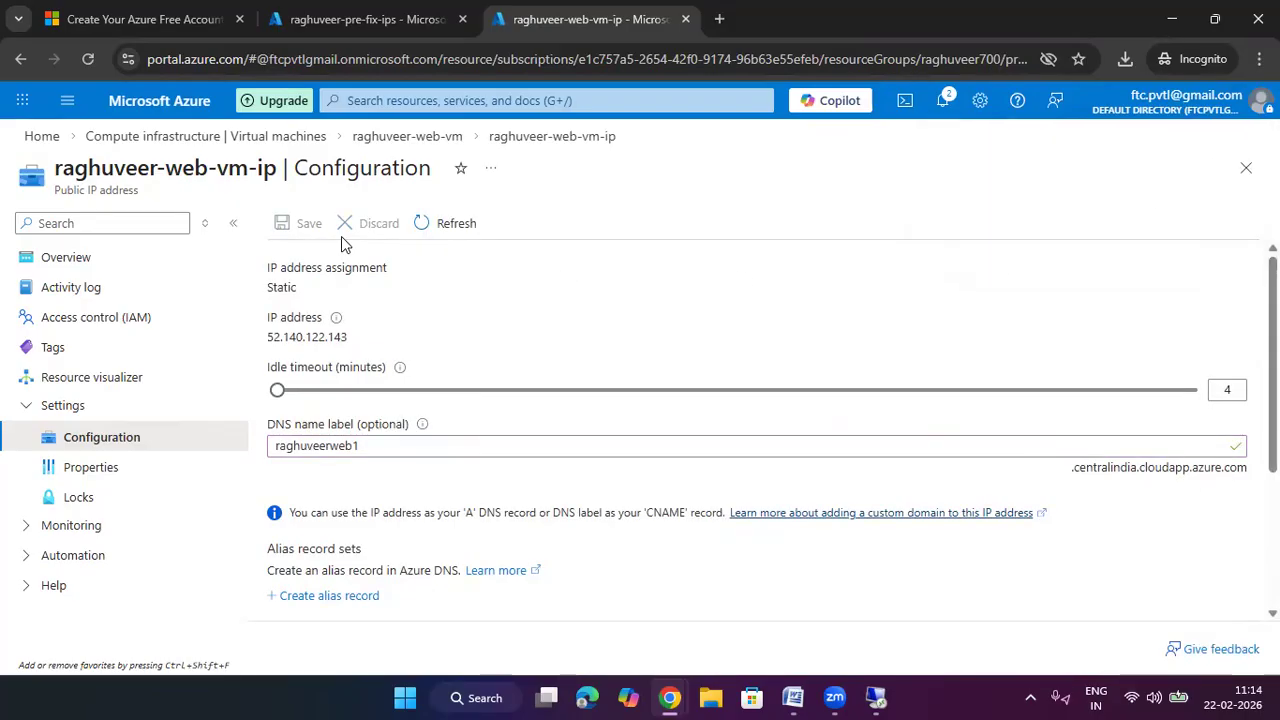
pyautogui.click(285, 138)
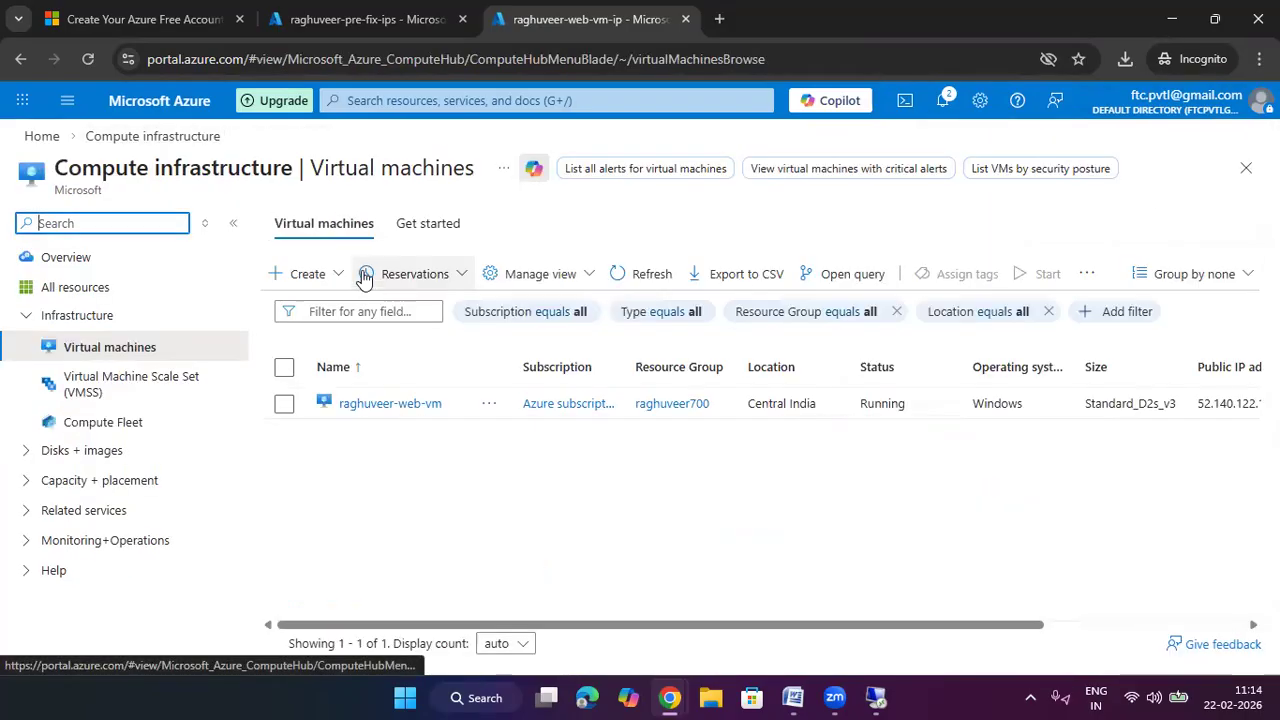
# Load the IIS page in remote Edge via raghuveerweb1.centralindia.cloudapp.azure.com copied from the VM overview
pyautogui.click(405, 405)
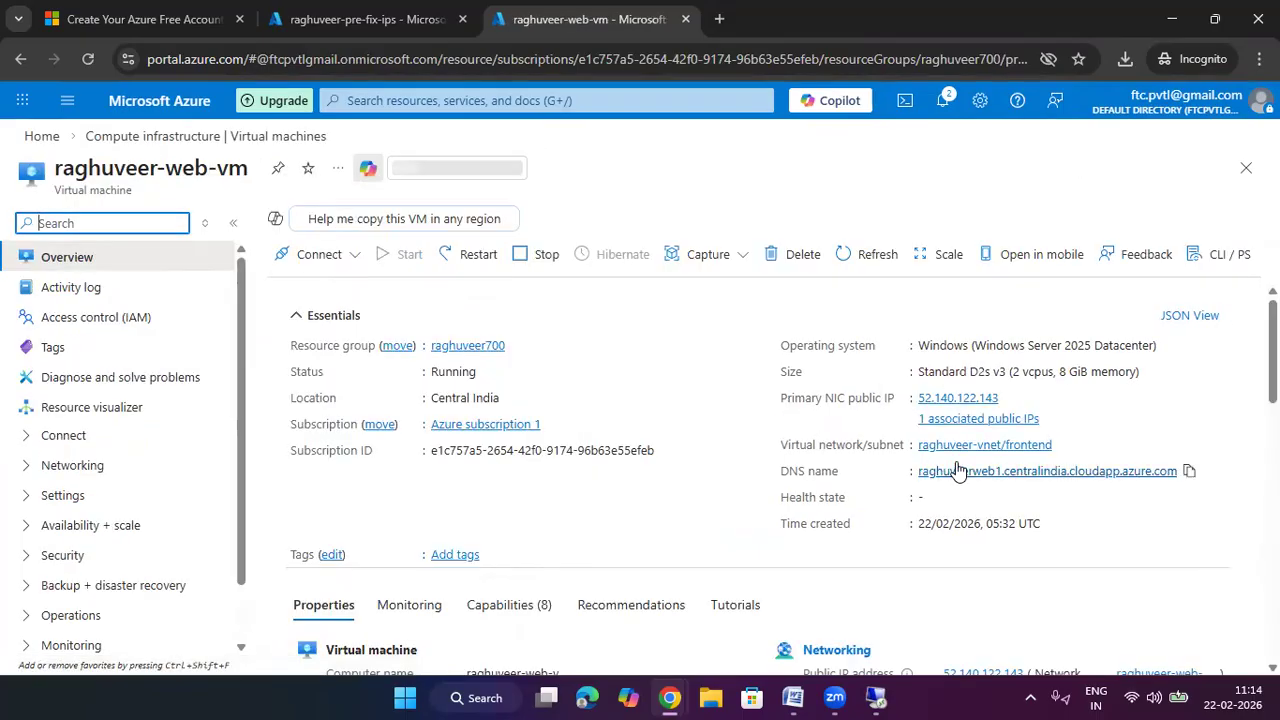
pyautogui.click(1188, 471)
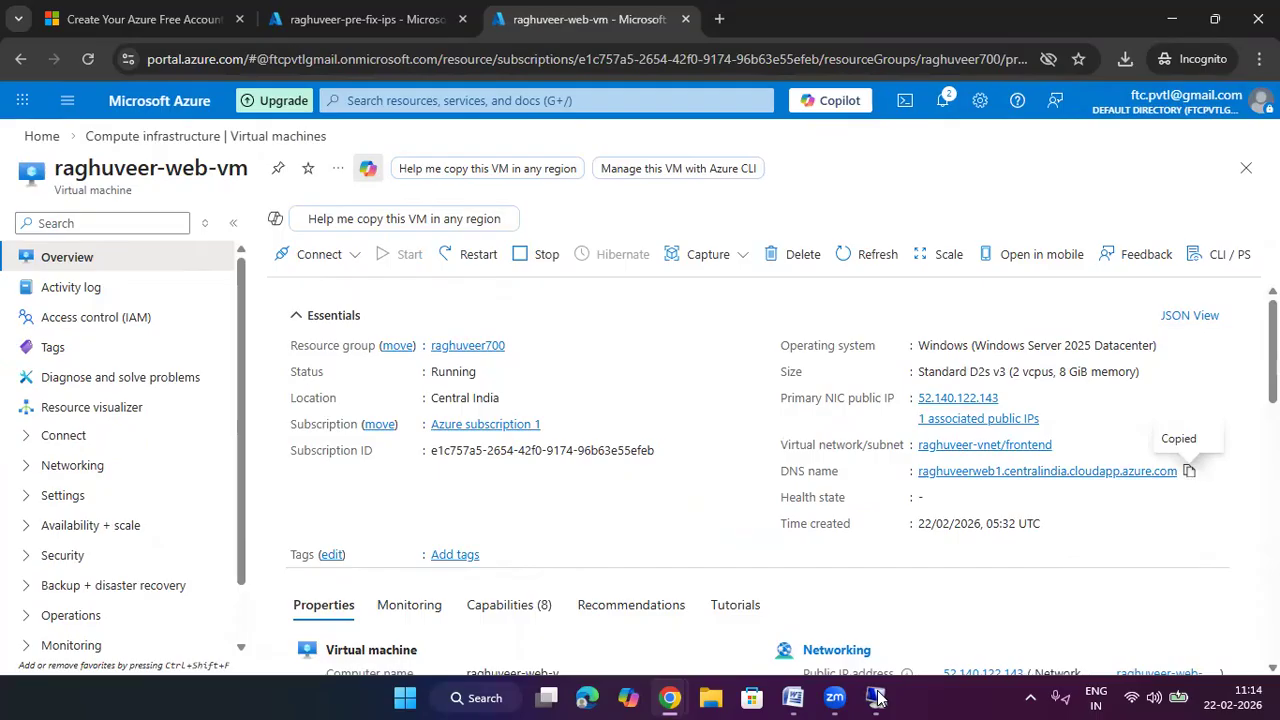
pyautogui.hotkey('alt', 'Tab')
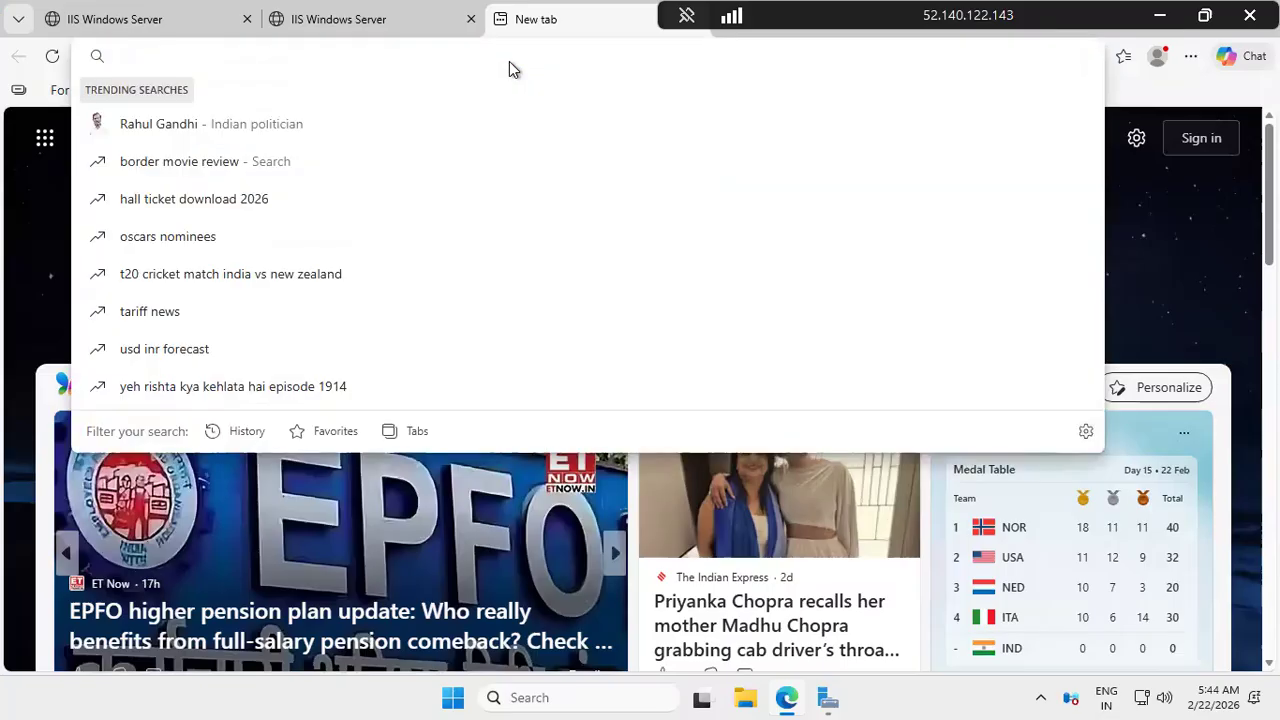
pyautogui.hotkey('ctrl', 'v')
pyautogui.press('Return')
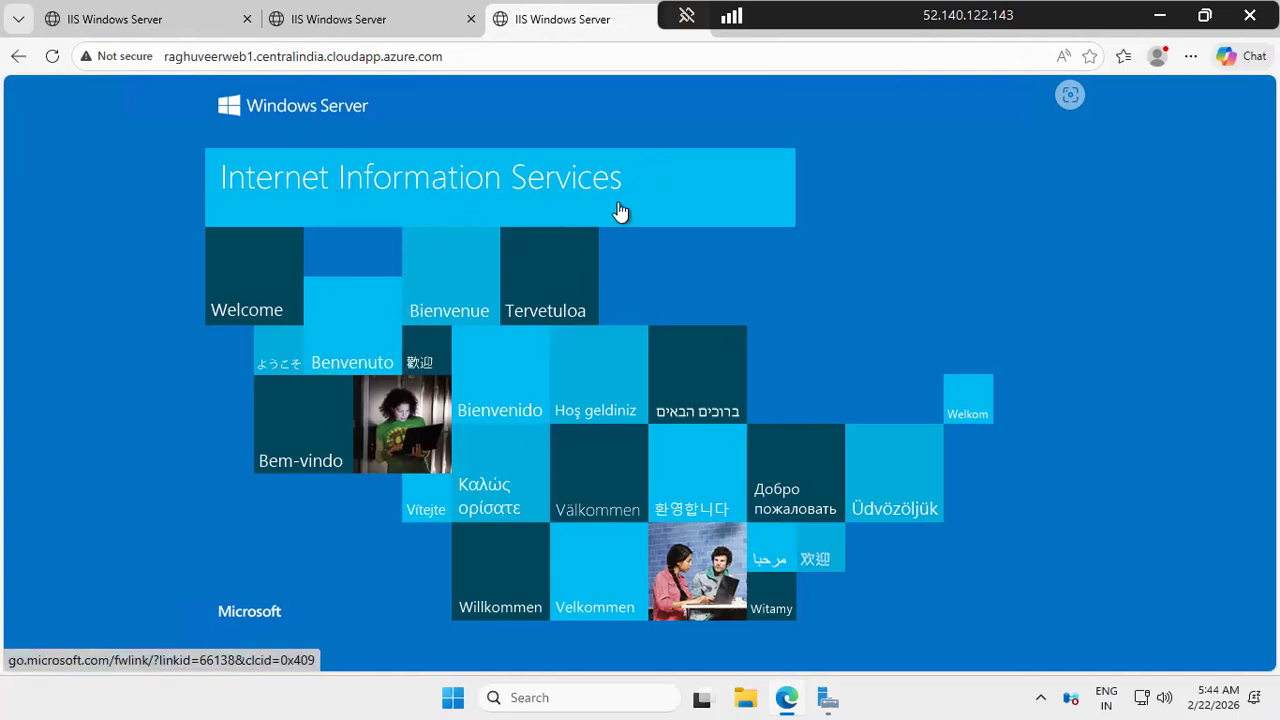
pyautogui.click(387, 22)
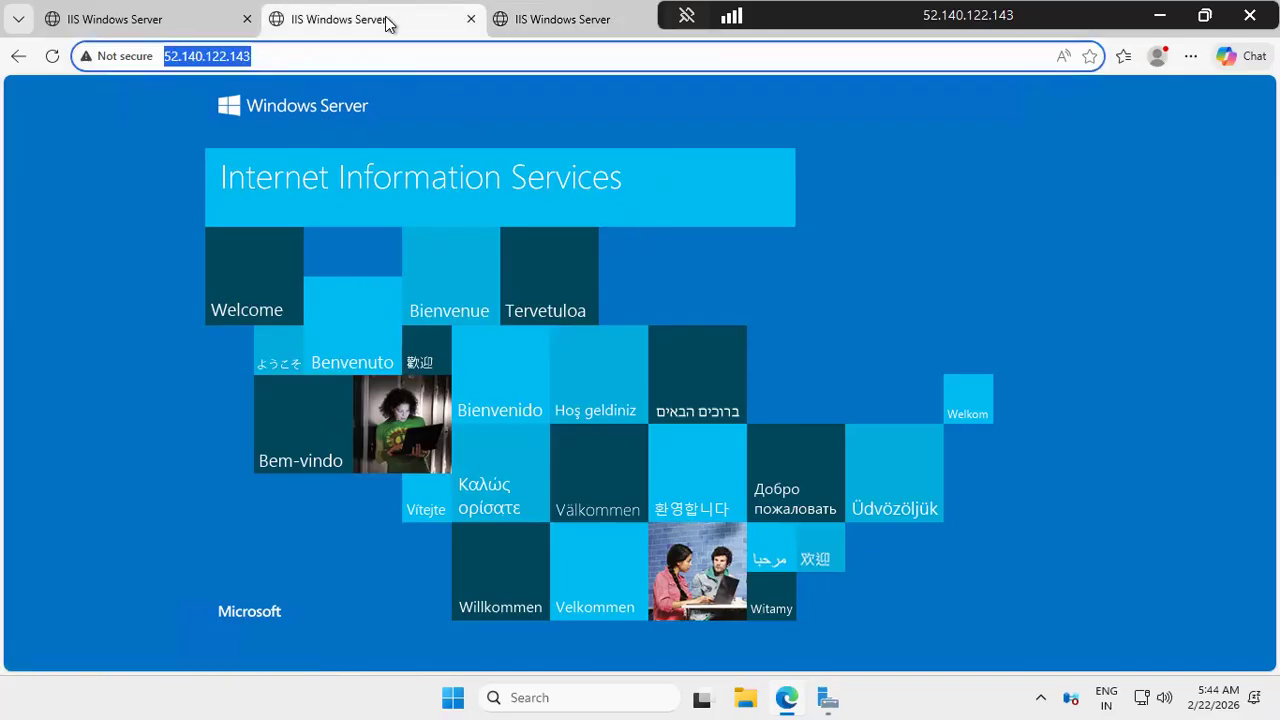
pyautogui.click(566, 24)
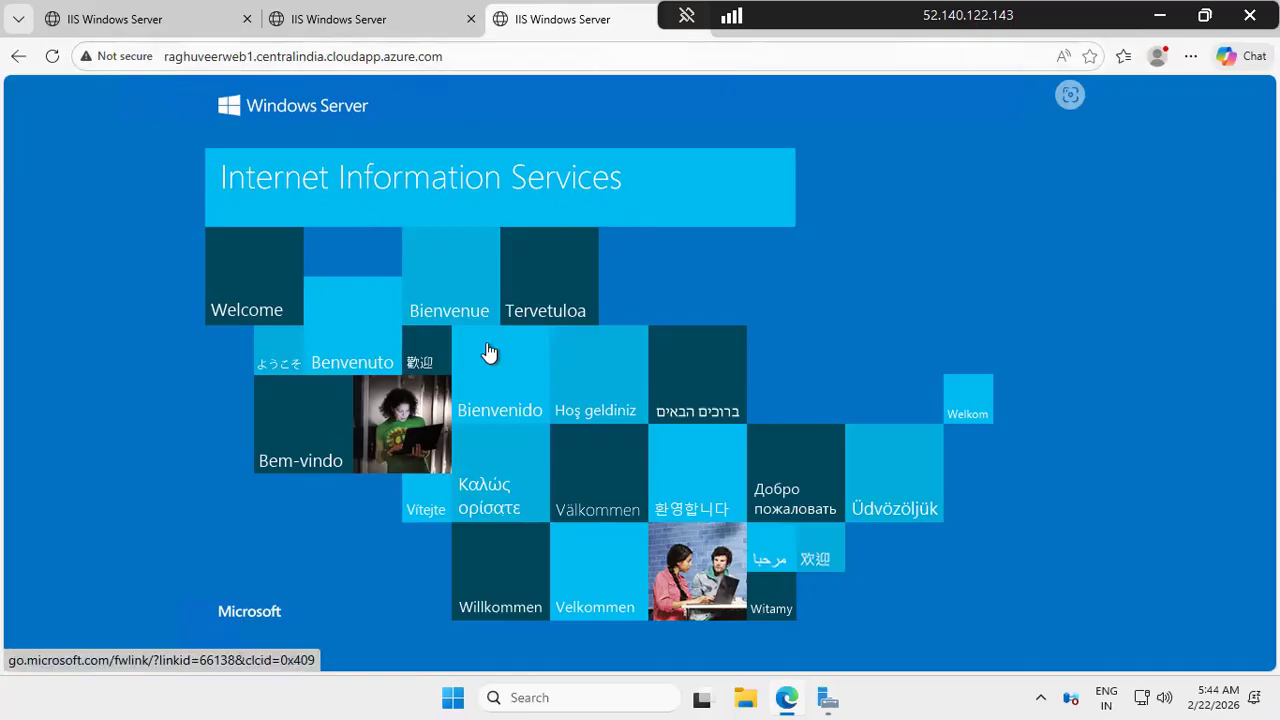
pyautogui.click(1157, 15)
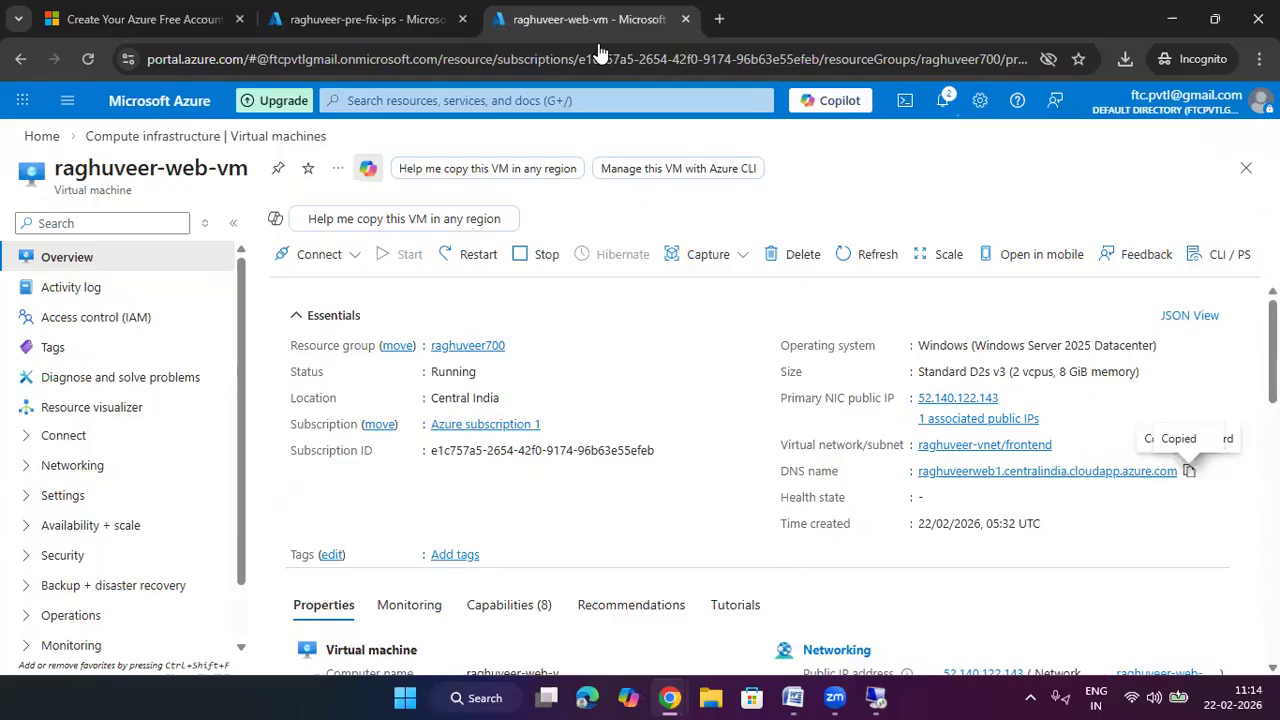
# Open the raghuveer-pre-fix-ips prefix from the Public IP Prefixes list
pyautogui.click(517, 93)
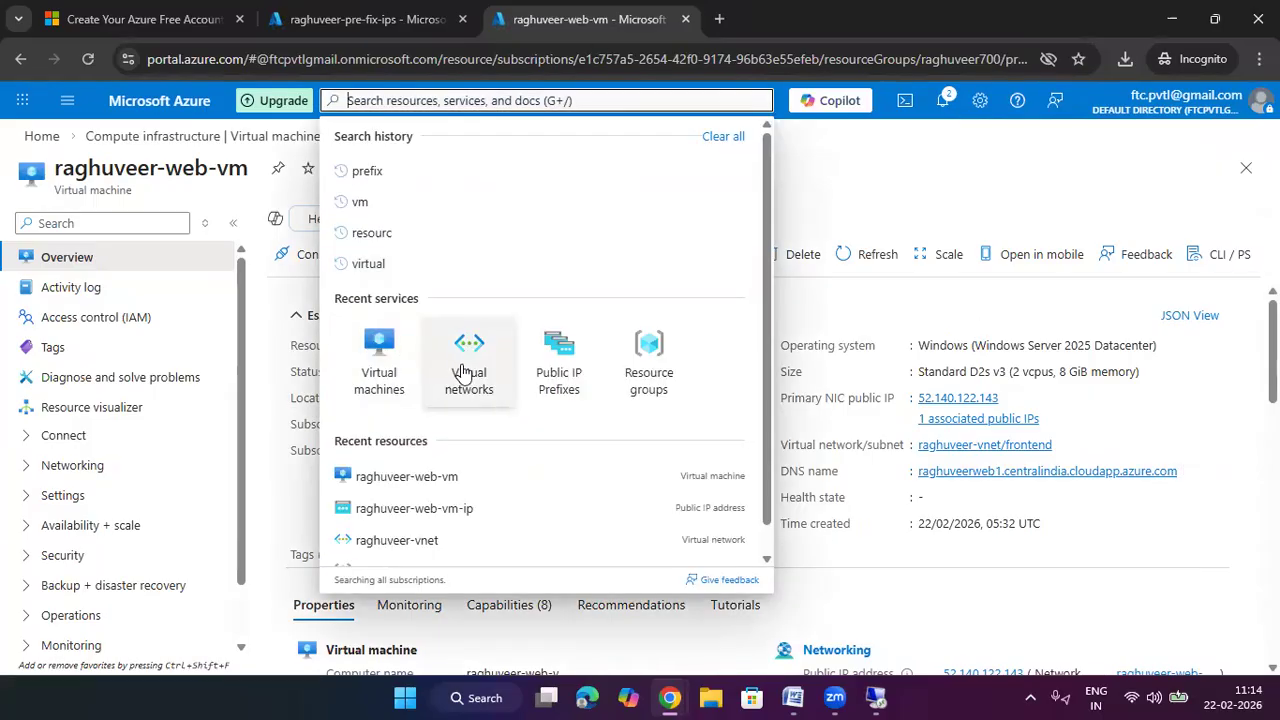
pyautogui.click(420, 19)
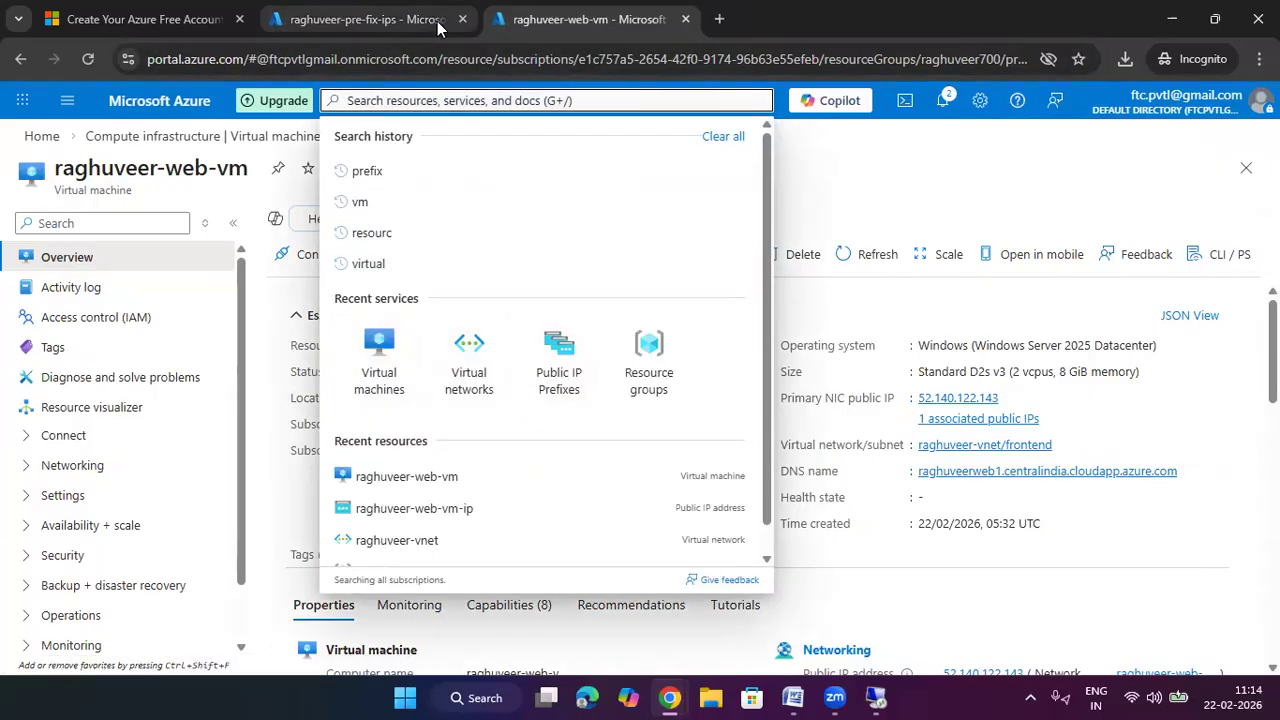
pyautogui.click(42, 137)
pyautogui.click(292, 226)
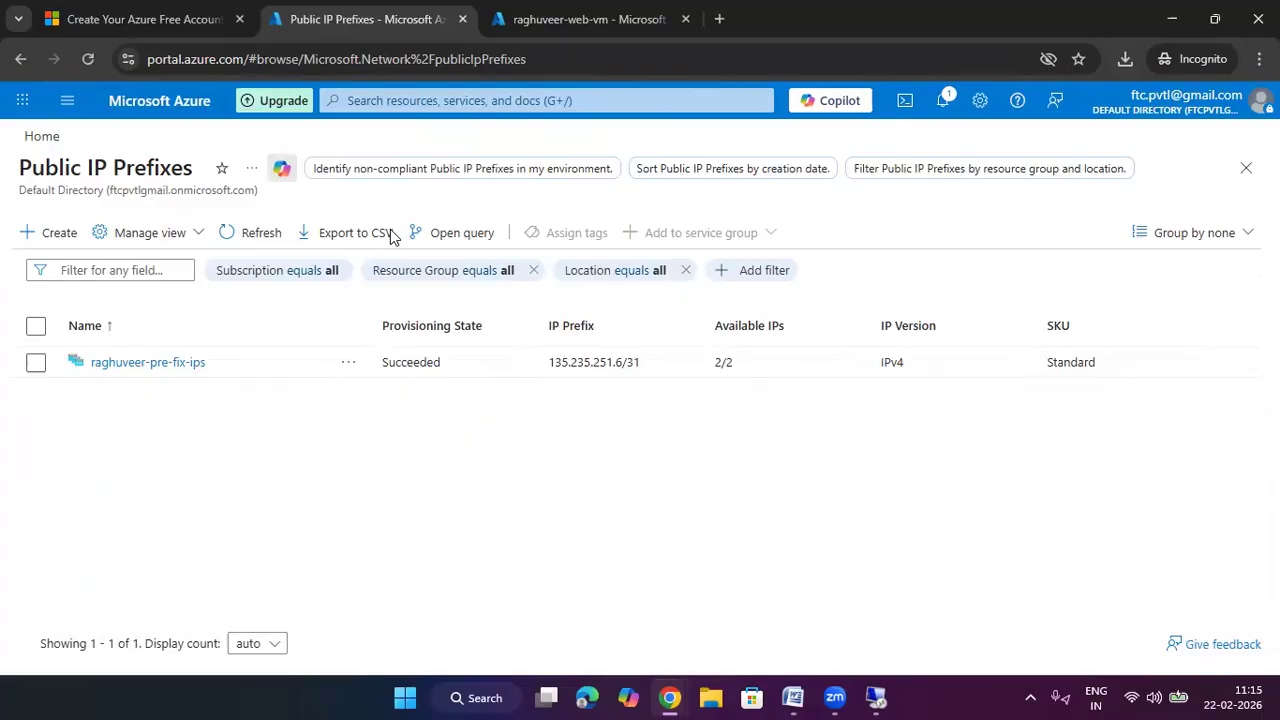
pyautogui.click(177, 364)
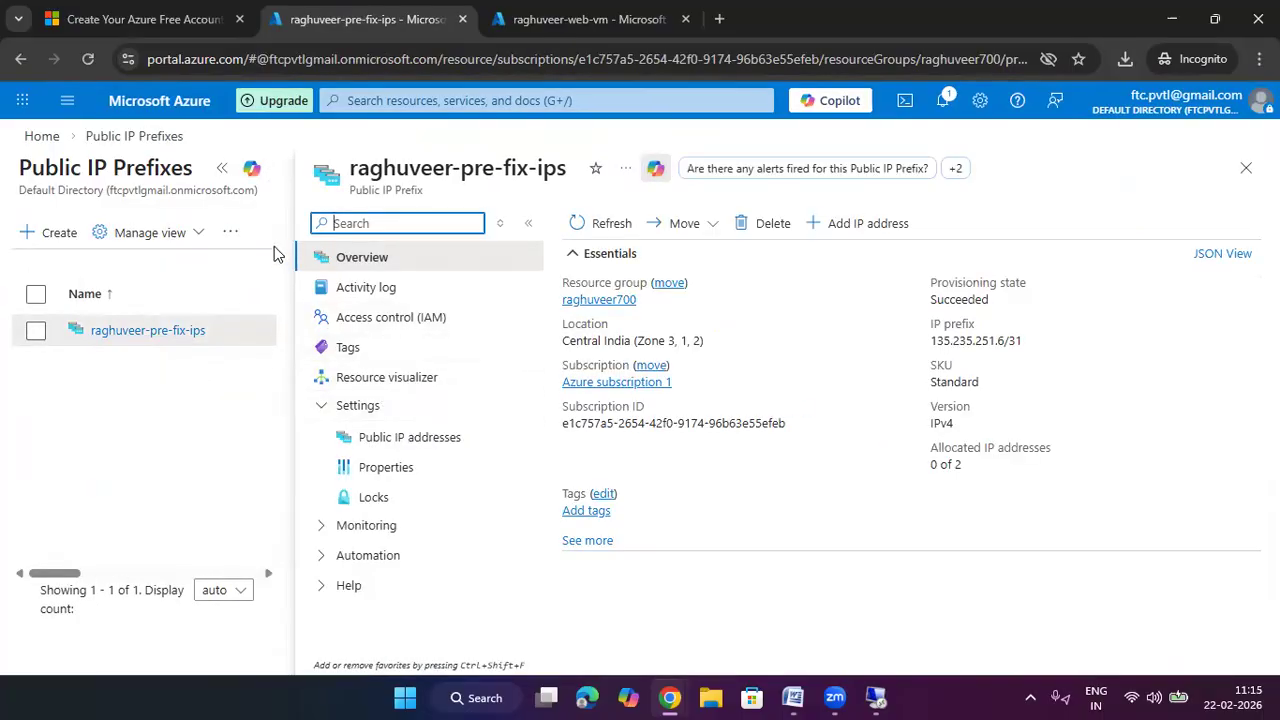
pyautogui.click(222, 167)
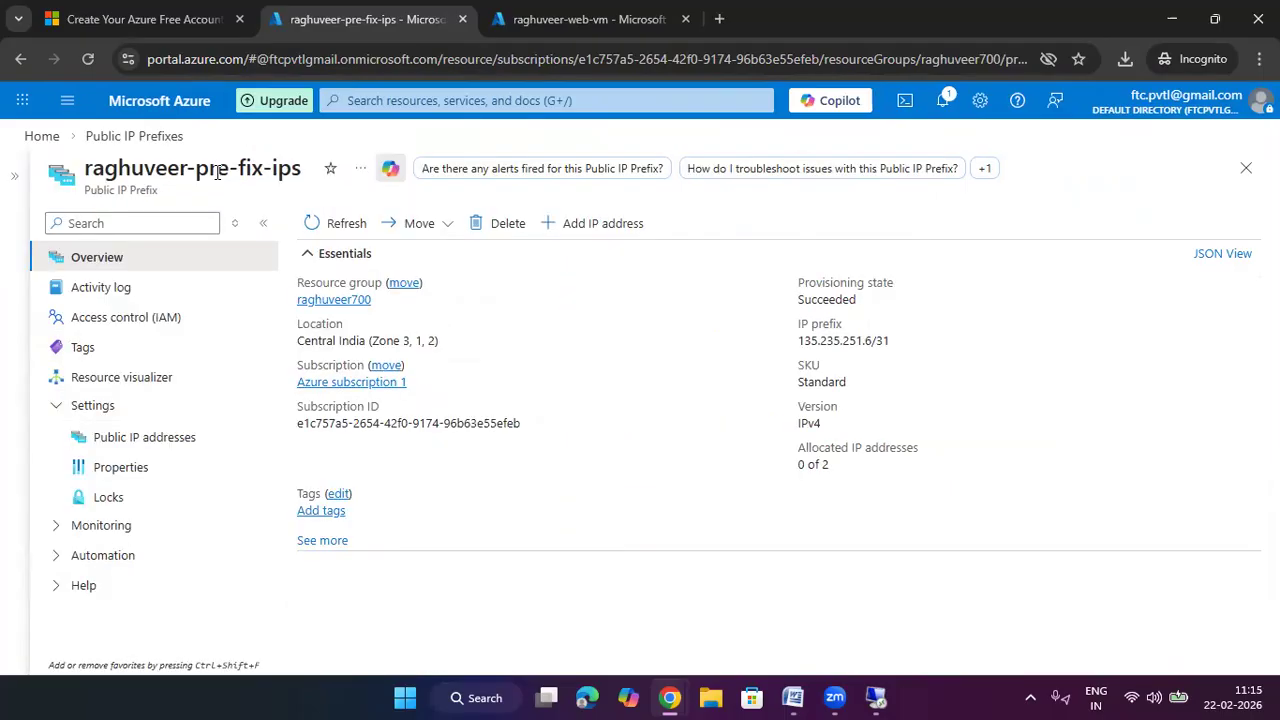
pyautogui.click(15, 177)
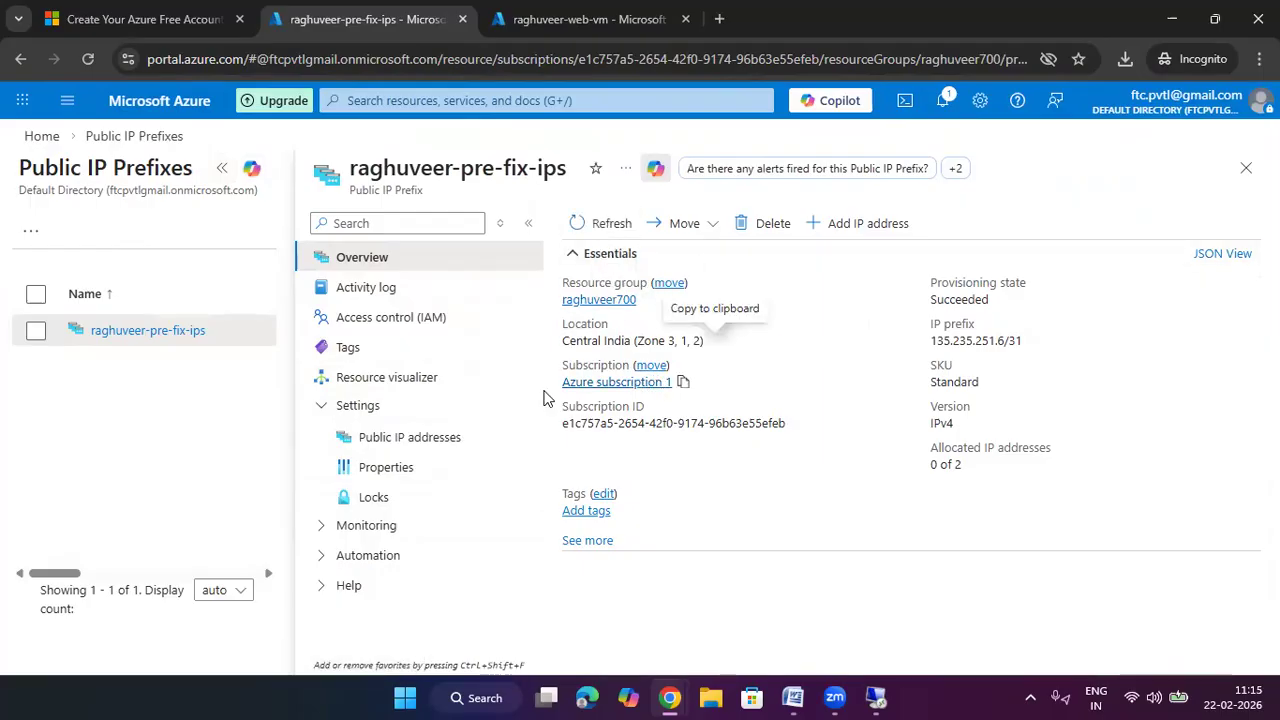
pyautogui.click(222, 167)
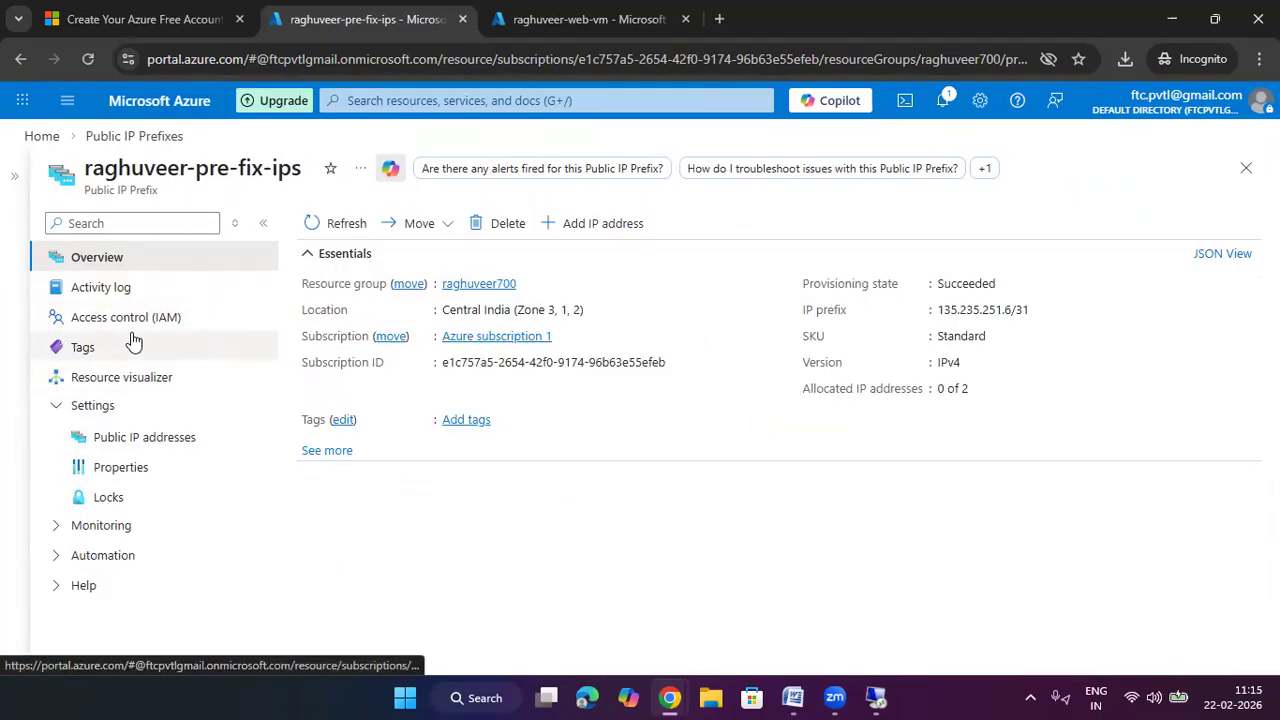
pyautogui.click(127, 412)
pyautogui.click(127, 412)
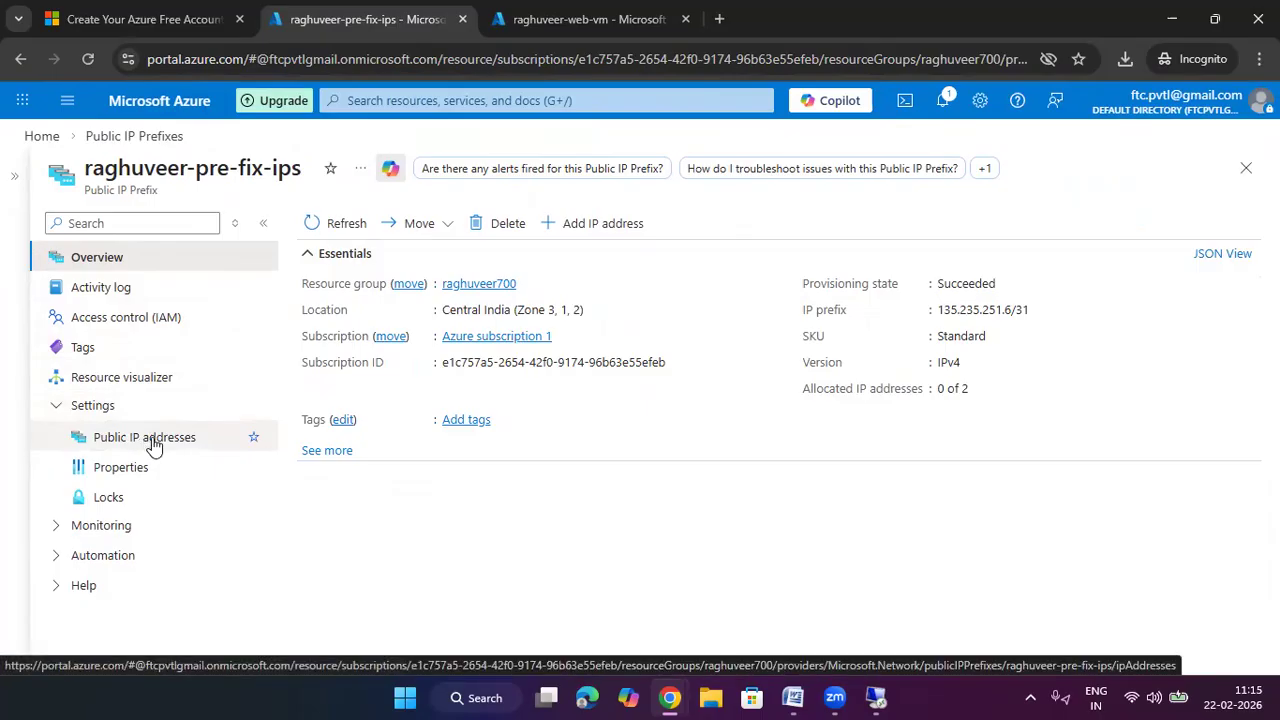
# Check the public IPs allocated from the prefix, then begin adding an IP address
pyautogui.click(150, 439)
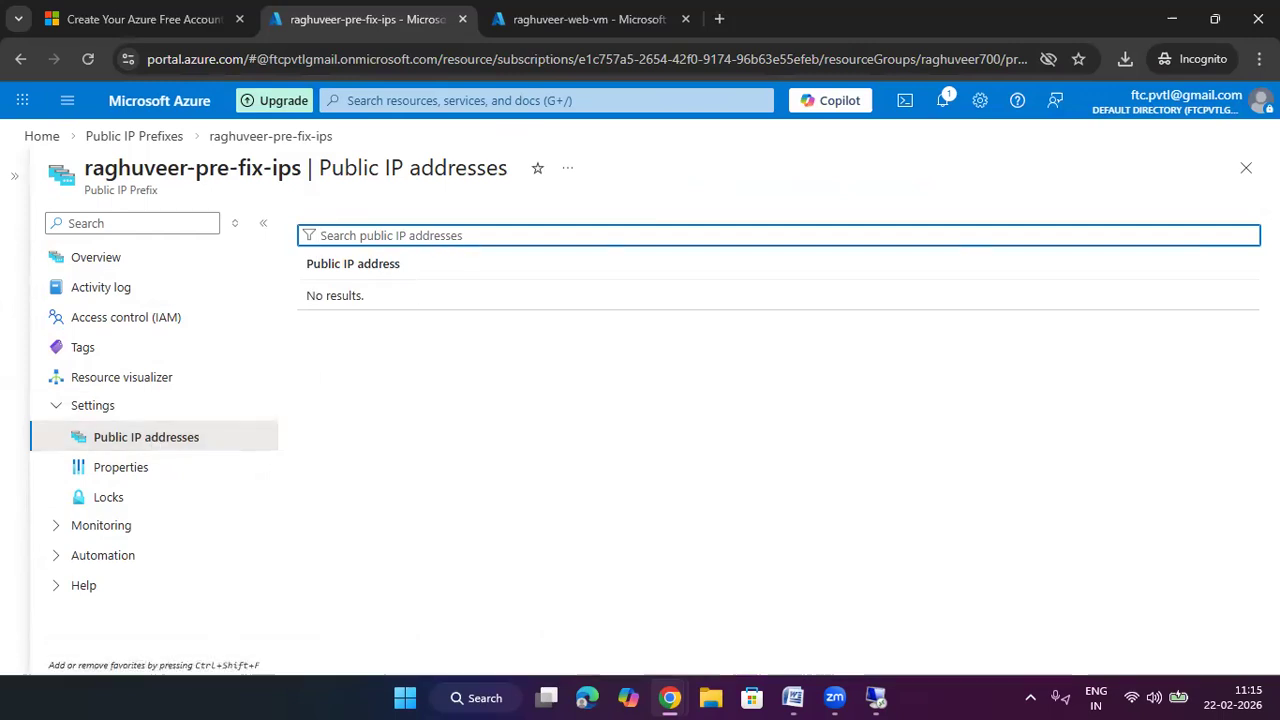
pyautogui.click(1246, 168)
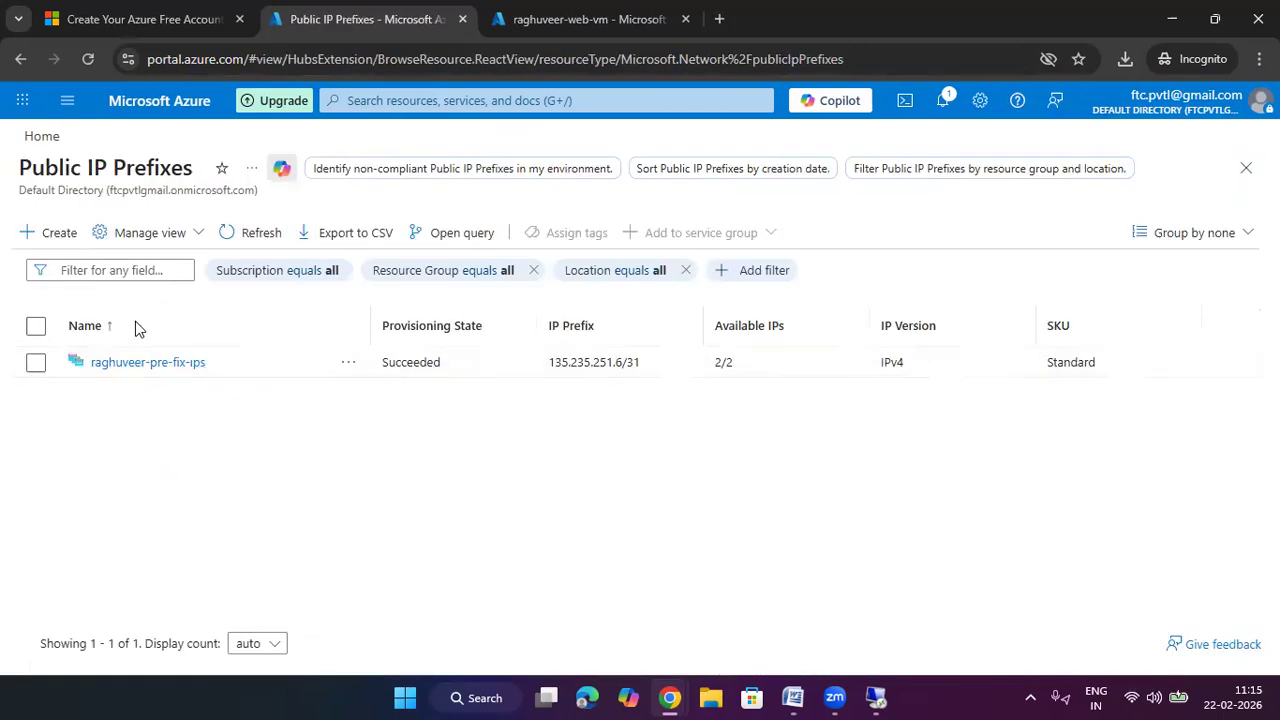
pyautogui.click(160, 364)
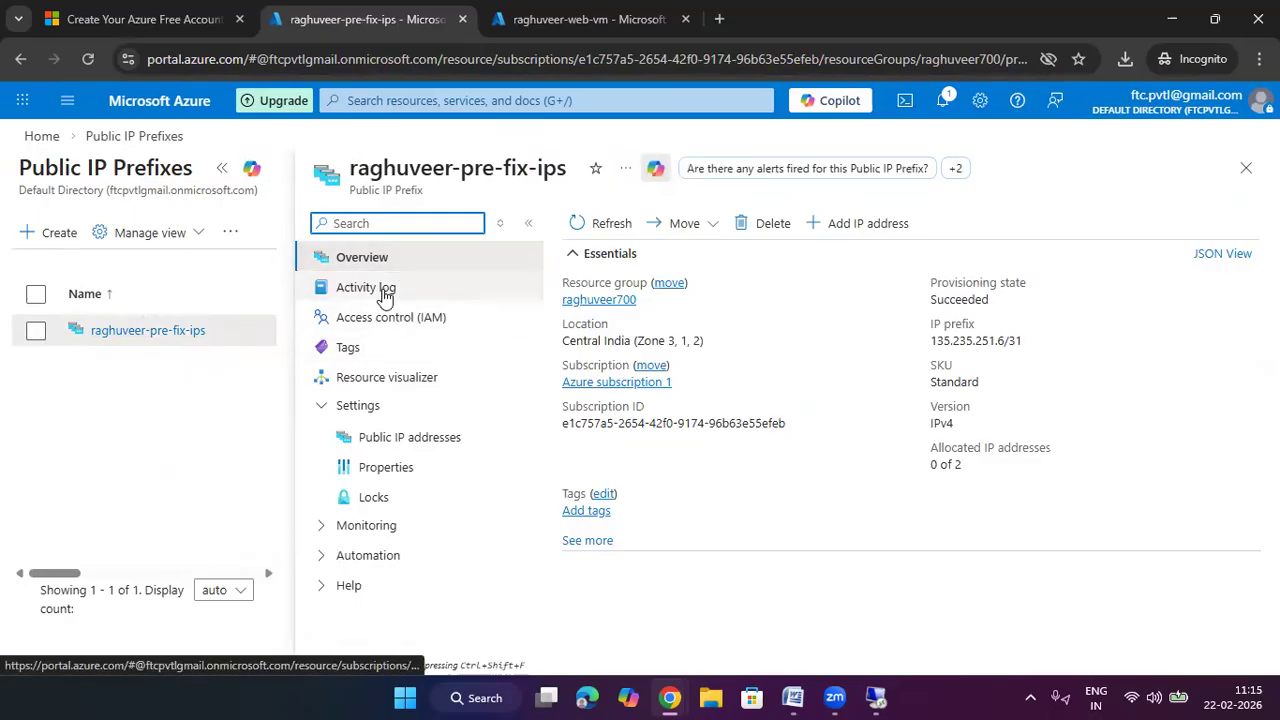
pyautogui.click(345, 265)
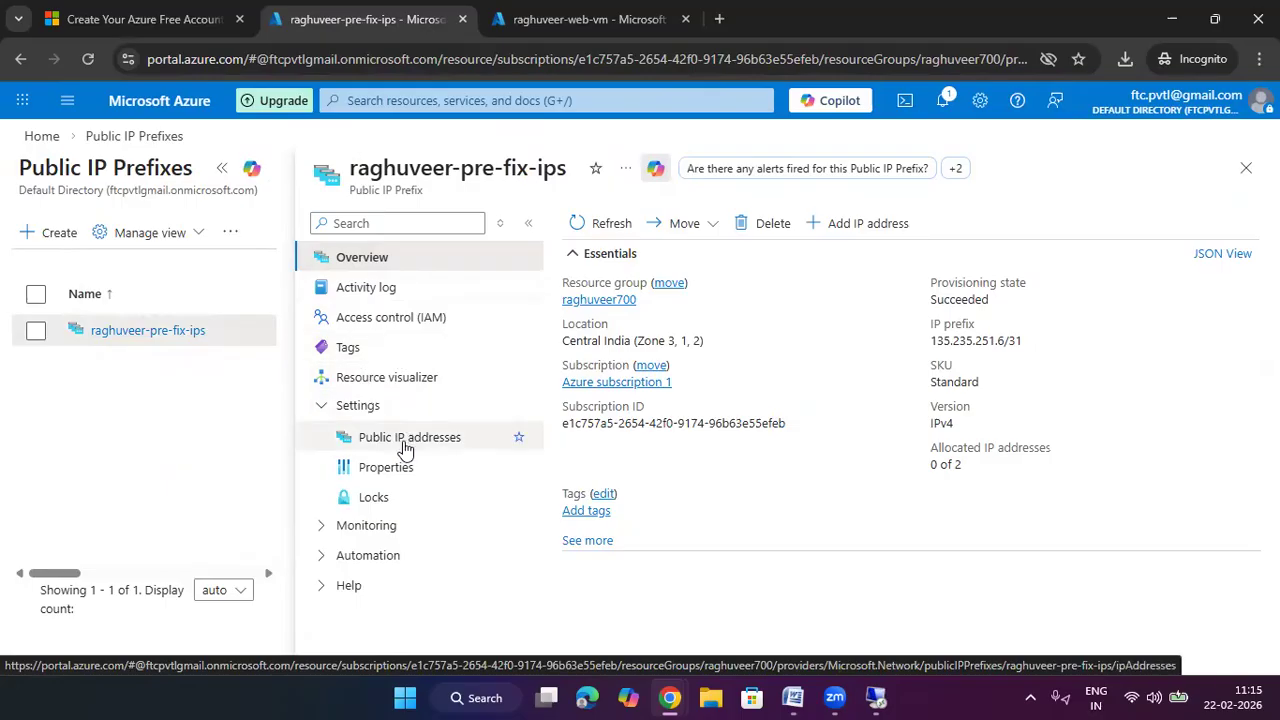
pyautogui.click(436, 447)
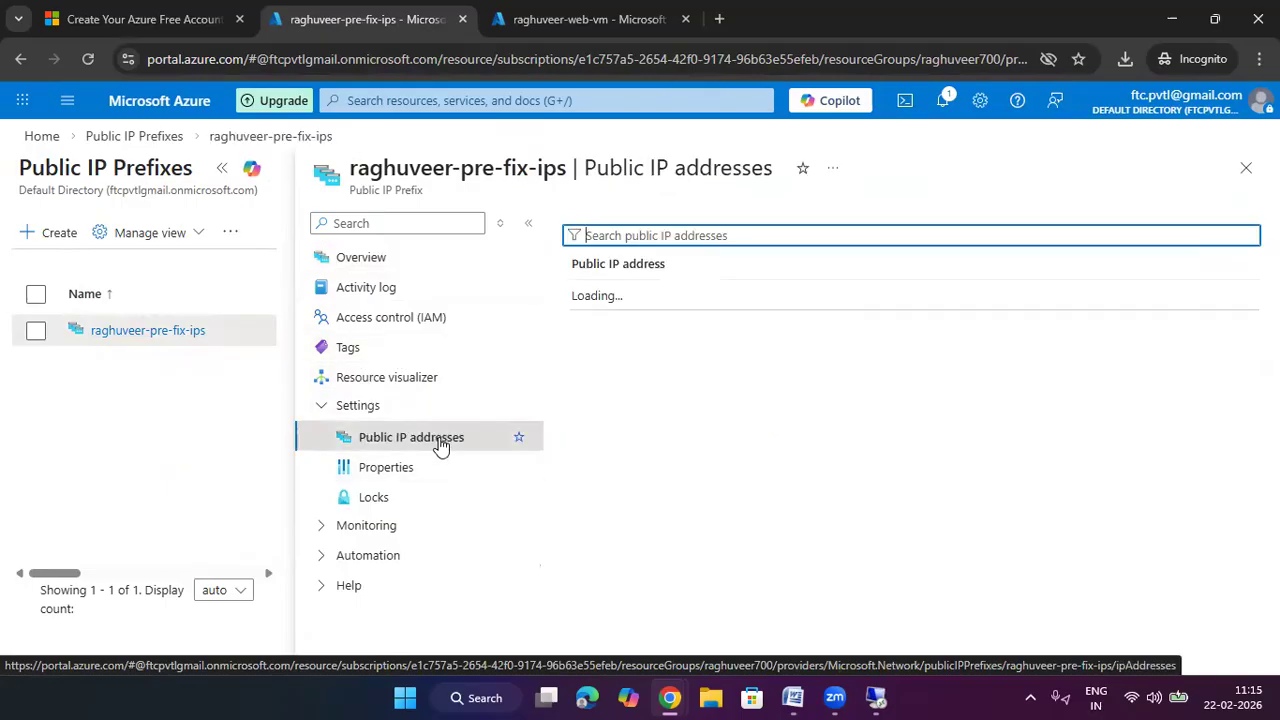
pyautogui.click(368, 262)
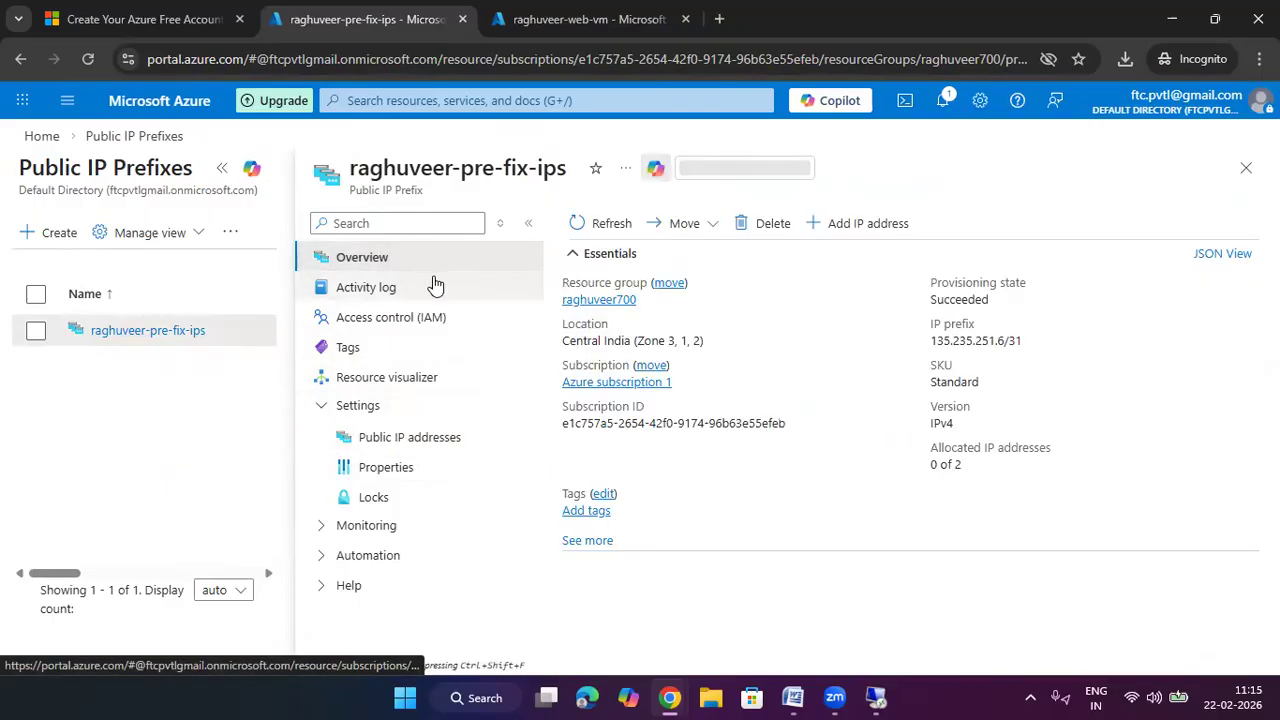
pyautogui.click(840, 223)
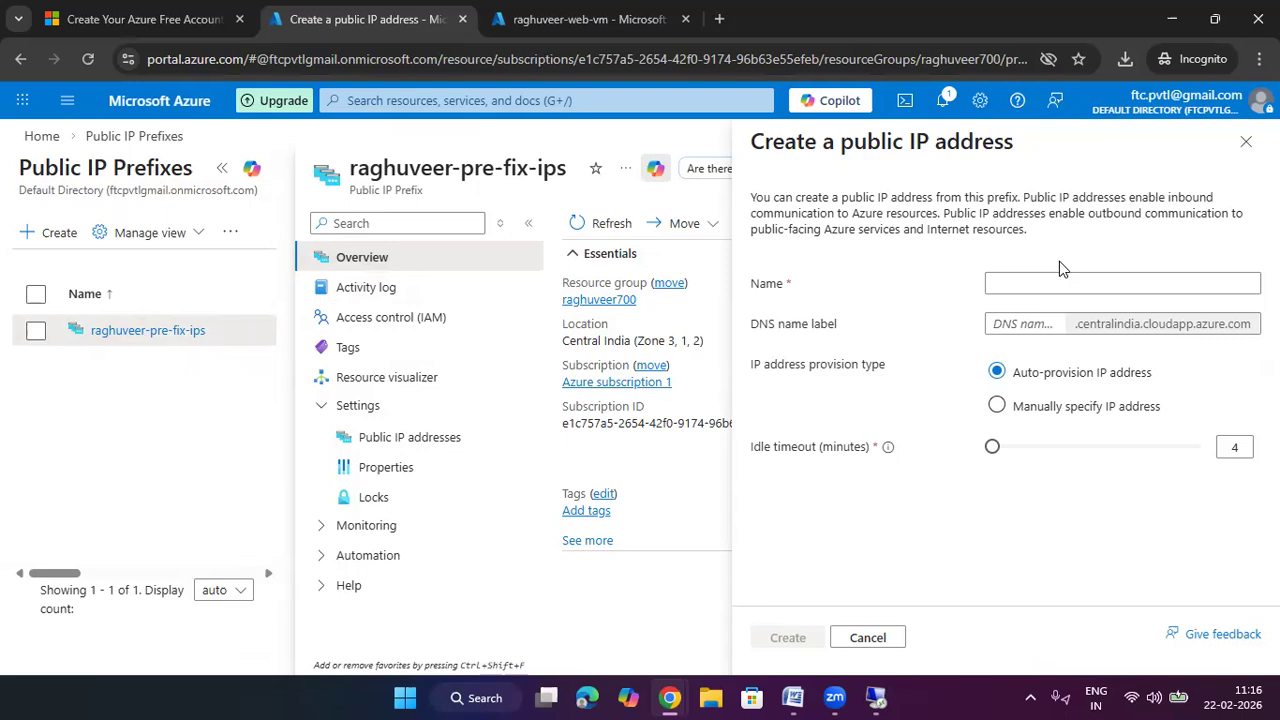
# Create public IP raghuveerpub with DNS label raghuveerweb2 from the prefix; the deployment fails
pyautogui.click(1064, 283)
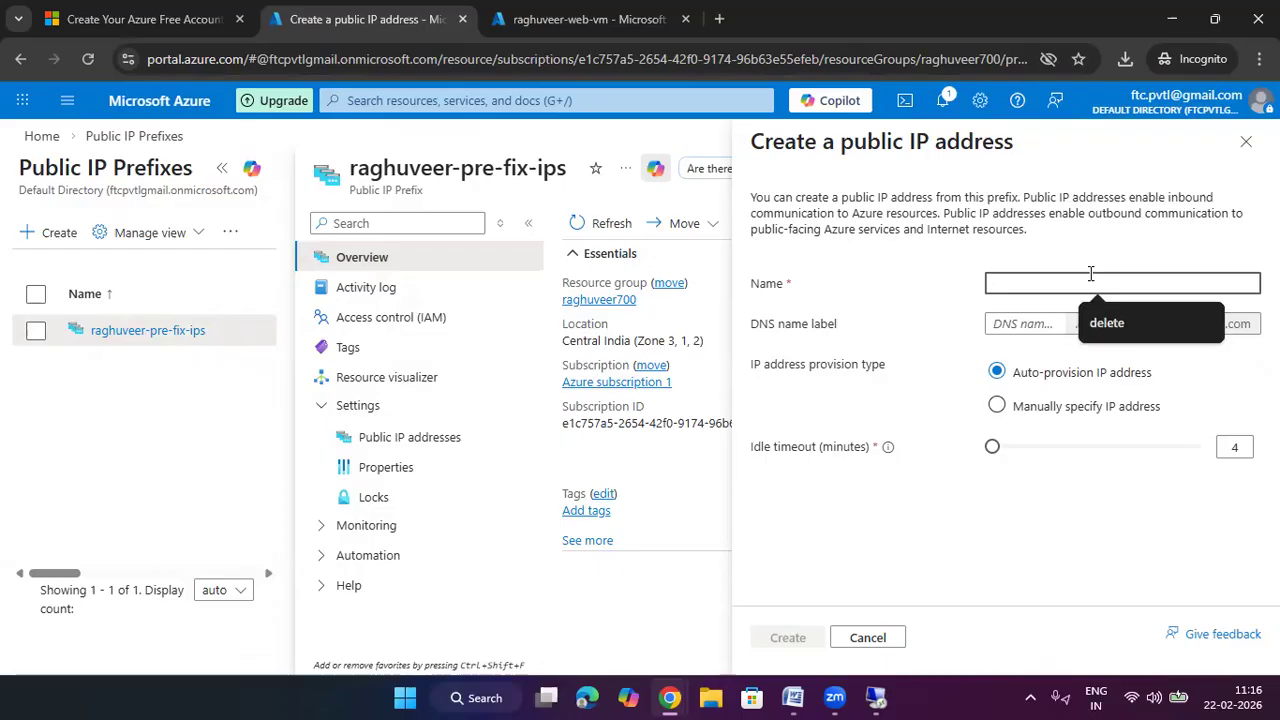
pyautogui.write('raghuve')
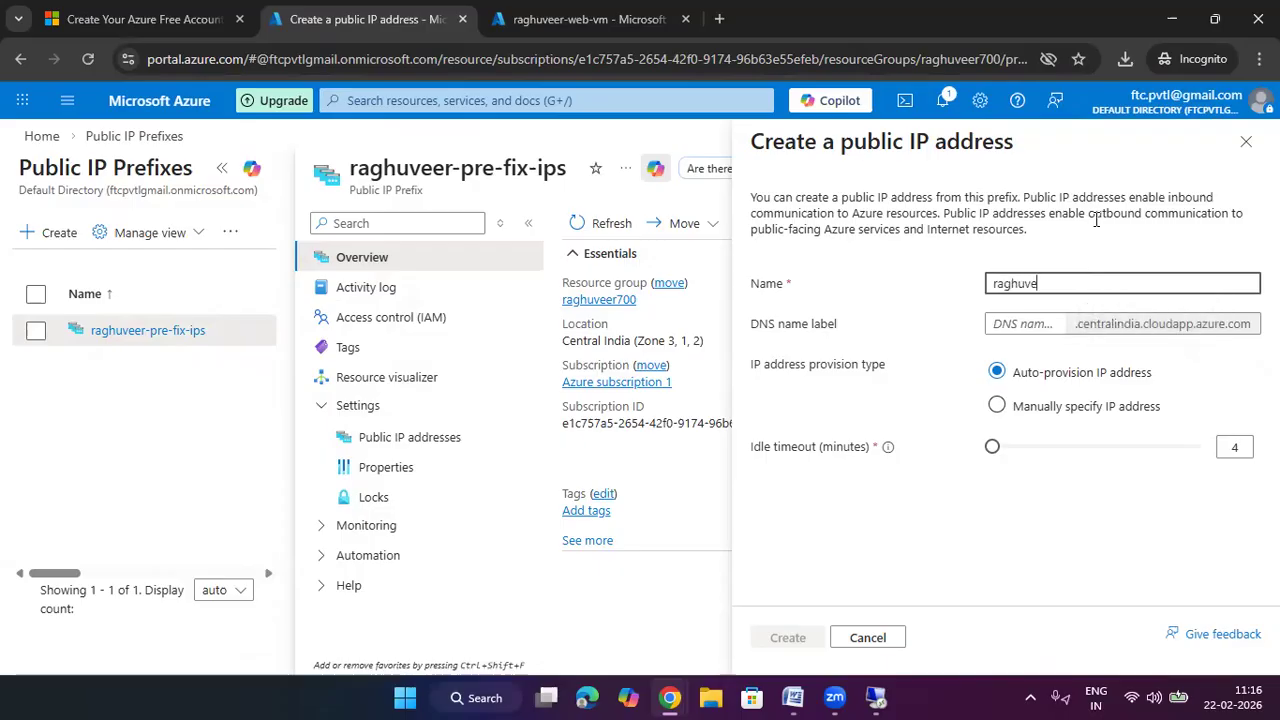
pyautogui.press('BackSpace')
pyautogui.press('BackSpace')
pyautogui.press('BackSpace')
pyautogui.write('raghuveer-')
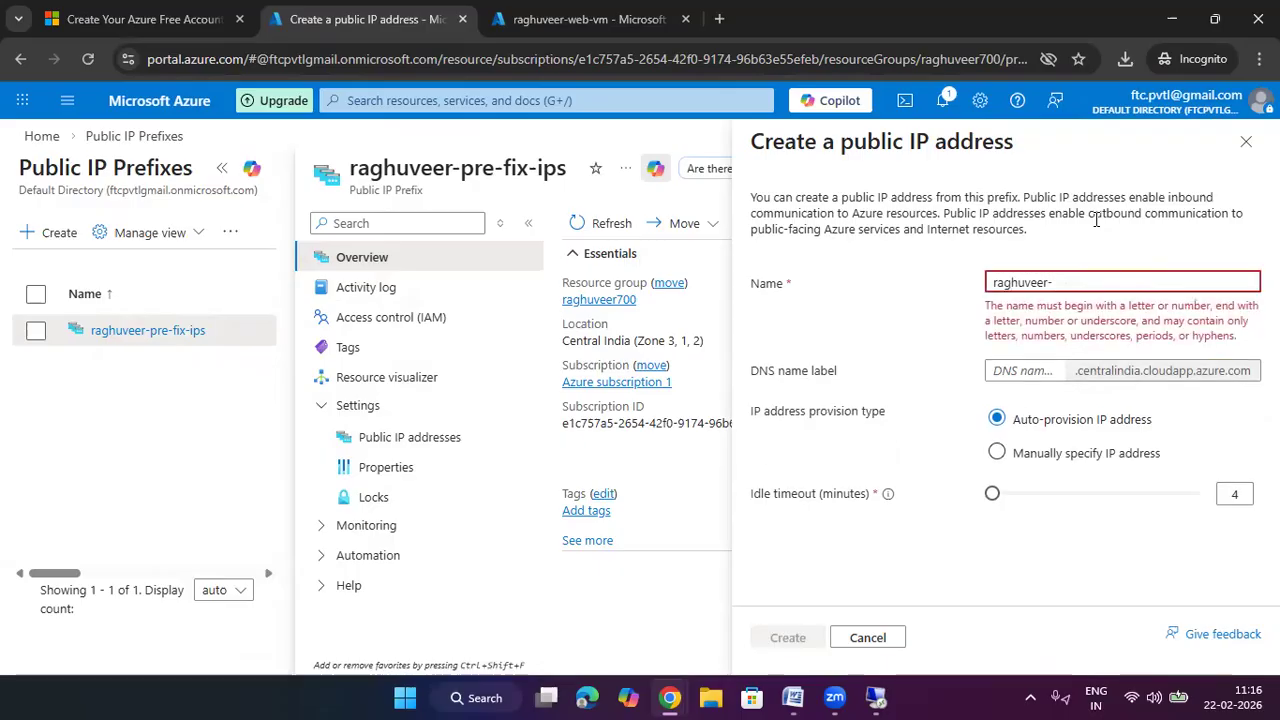
pyautogui.press('BackSpace')
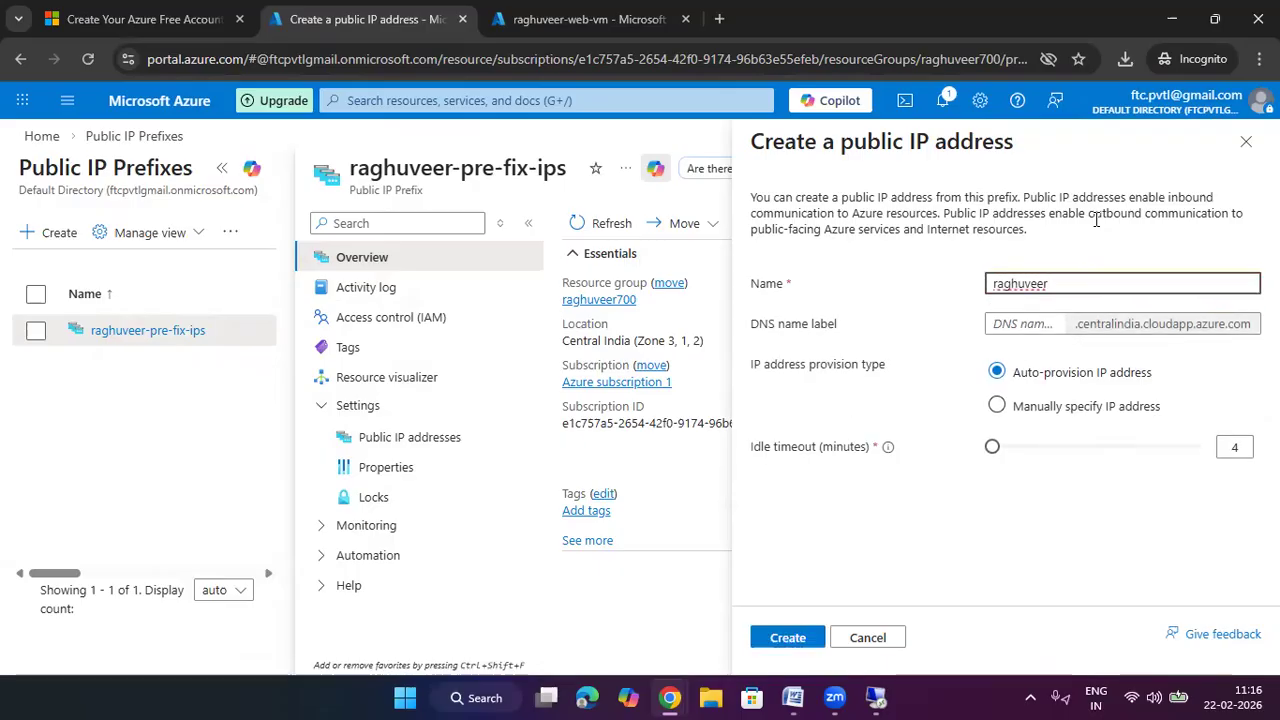
pyautogui.write('pub')
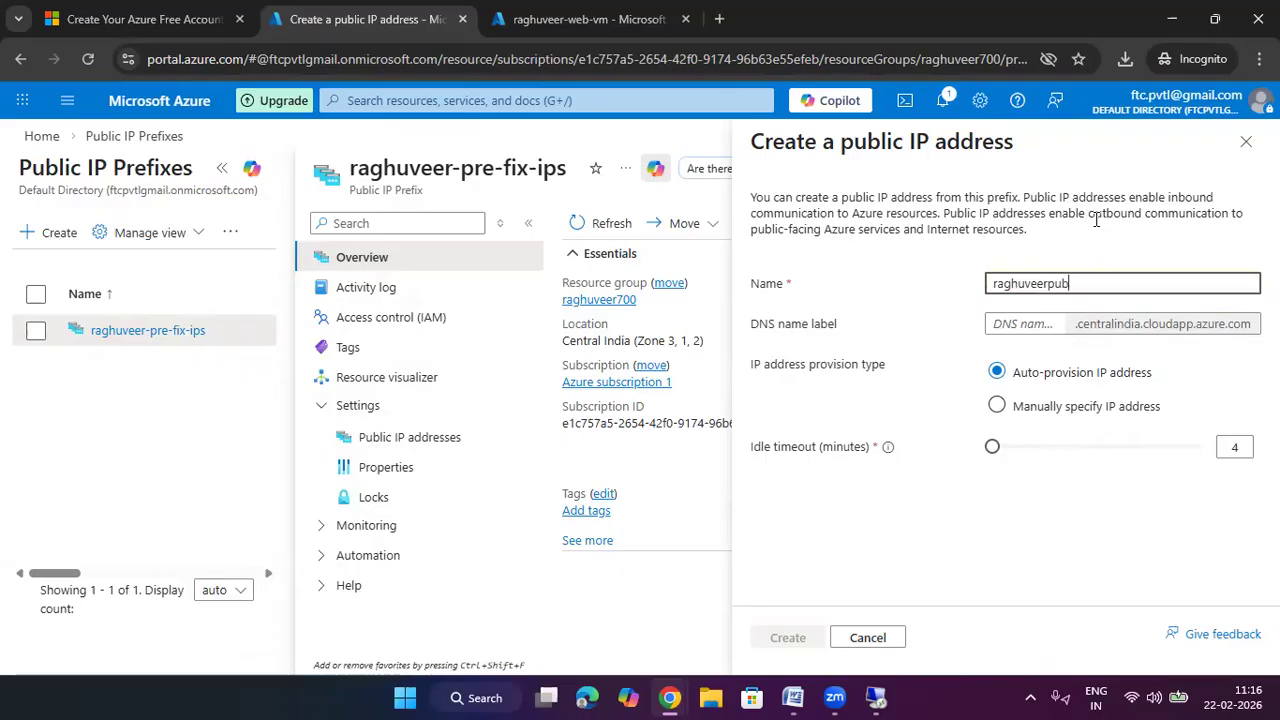
pyautogui.click(1028, 330)
pyautogui.write('ghu')
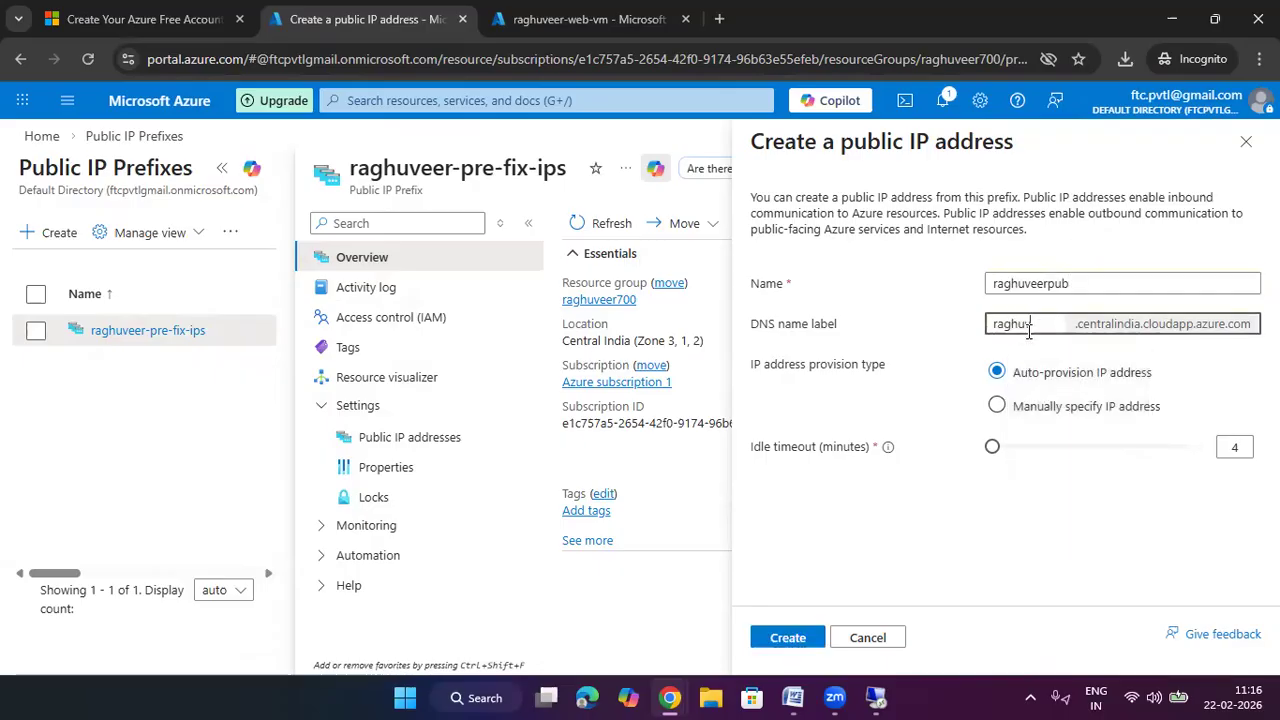
pyautogui.write('veerweb2')
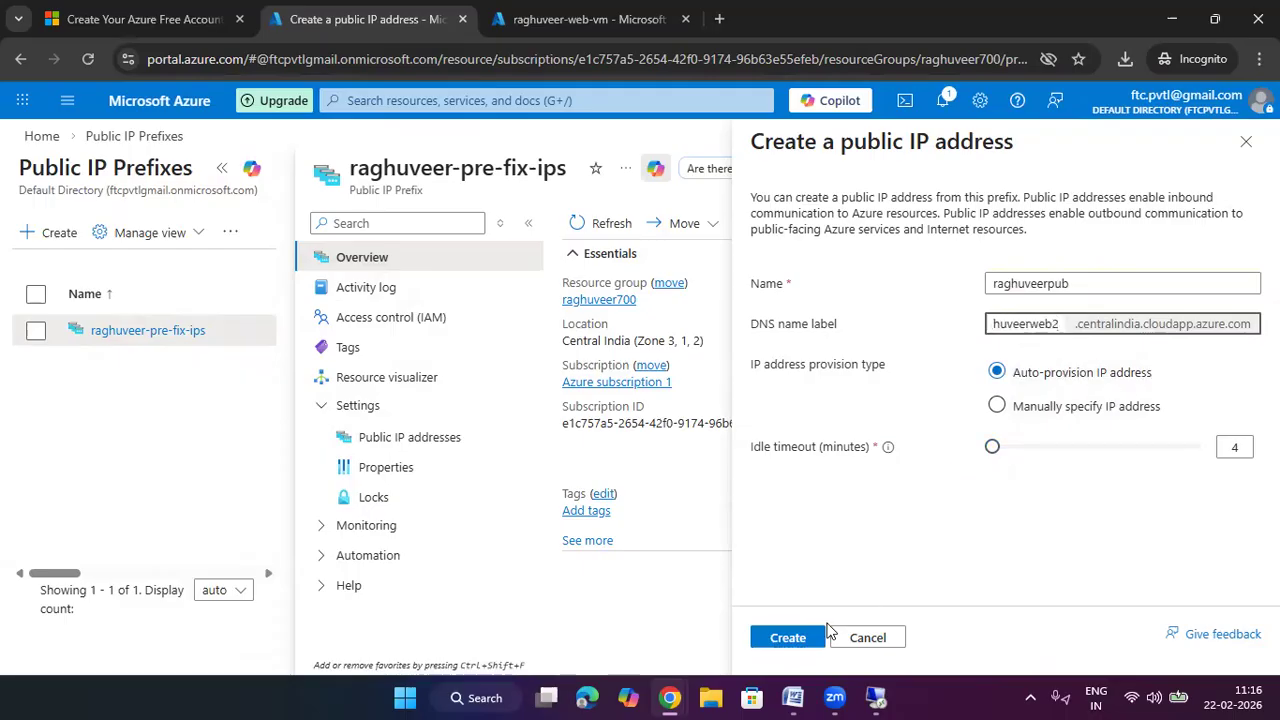
pyautogui.click(802, 638)
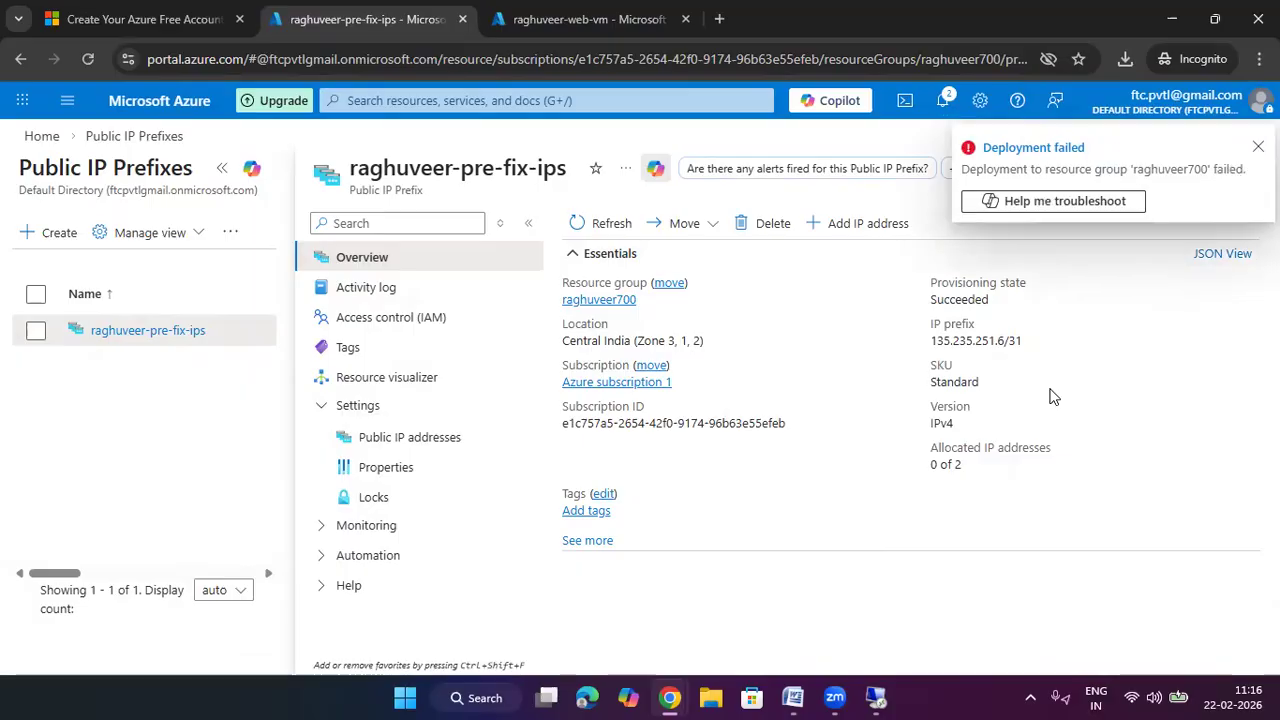
# Dismiss the Deployment failed entry and close the Notifications pane
pyautogui.click(944, 100)
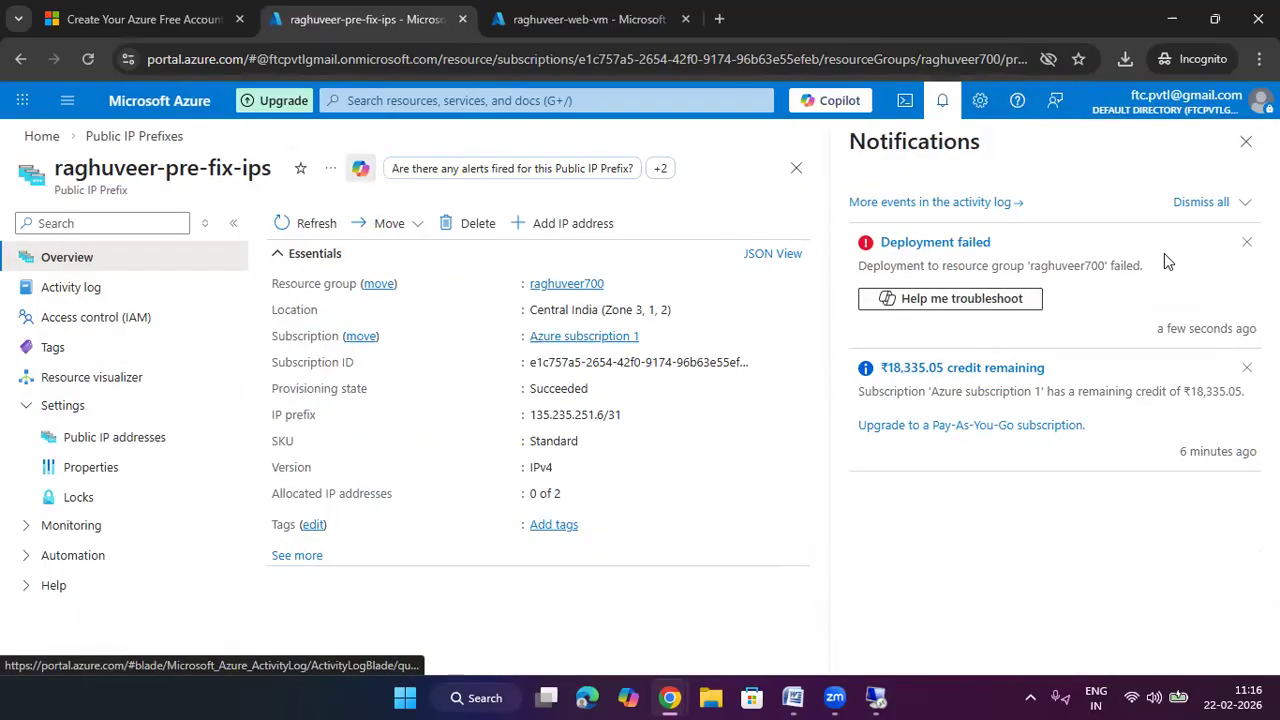
pyautogui.click(1246, 242)
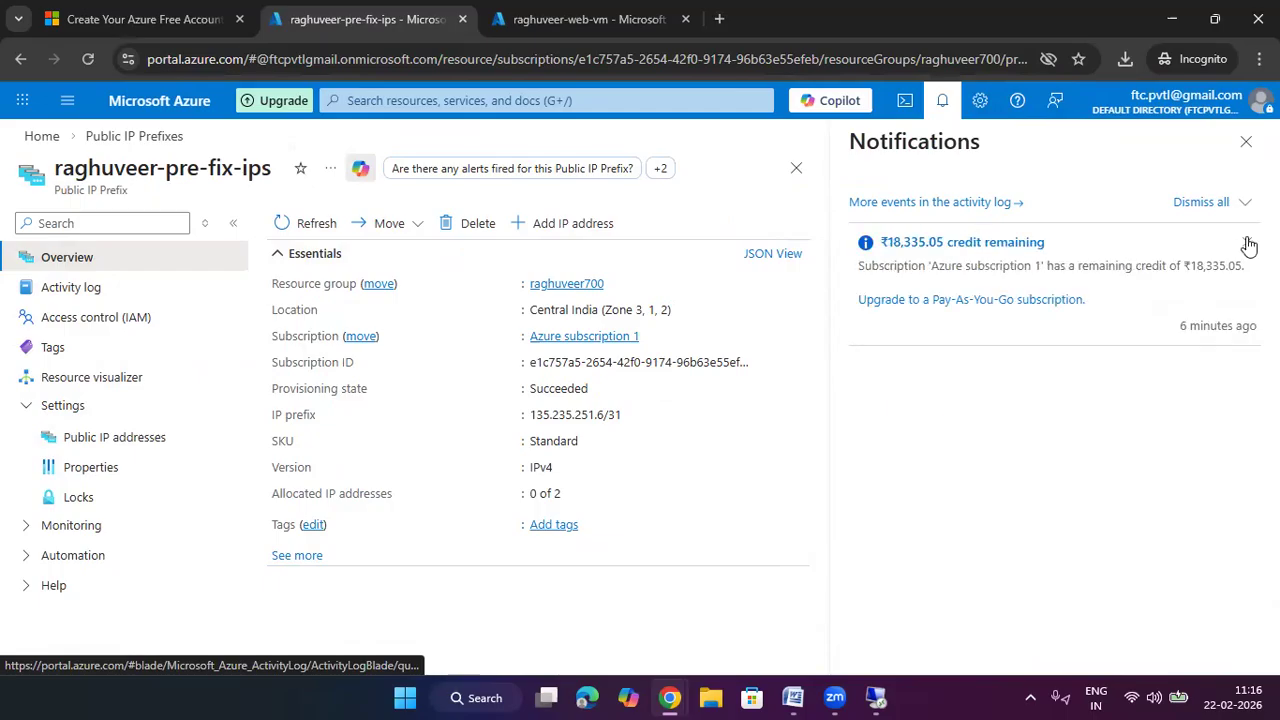
pyautogui.click(1245, 143)
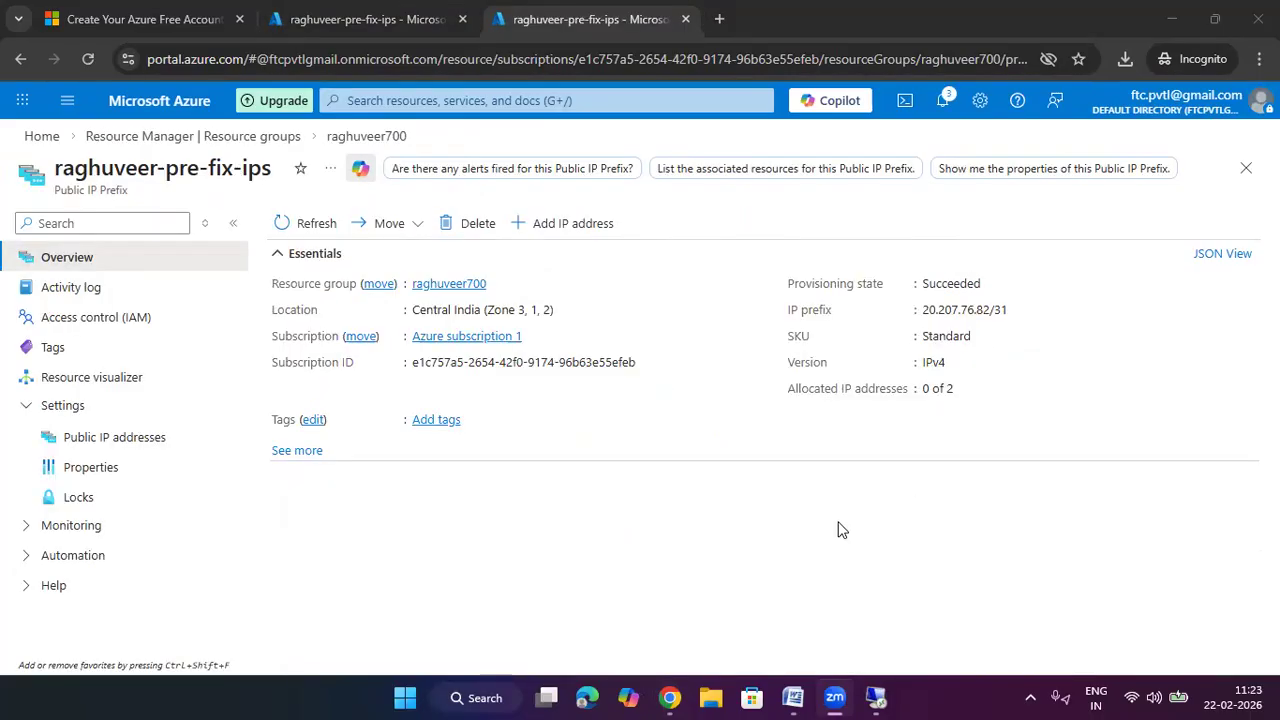
# Delete the raghuveer-pre-fix-ips prefix (20.207.76.82/31), confirming with Yes
pyautogui.click(839, 530)
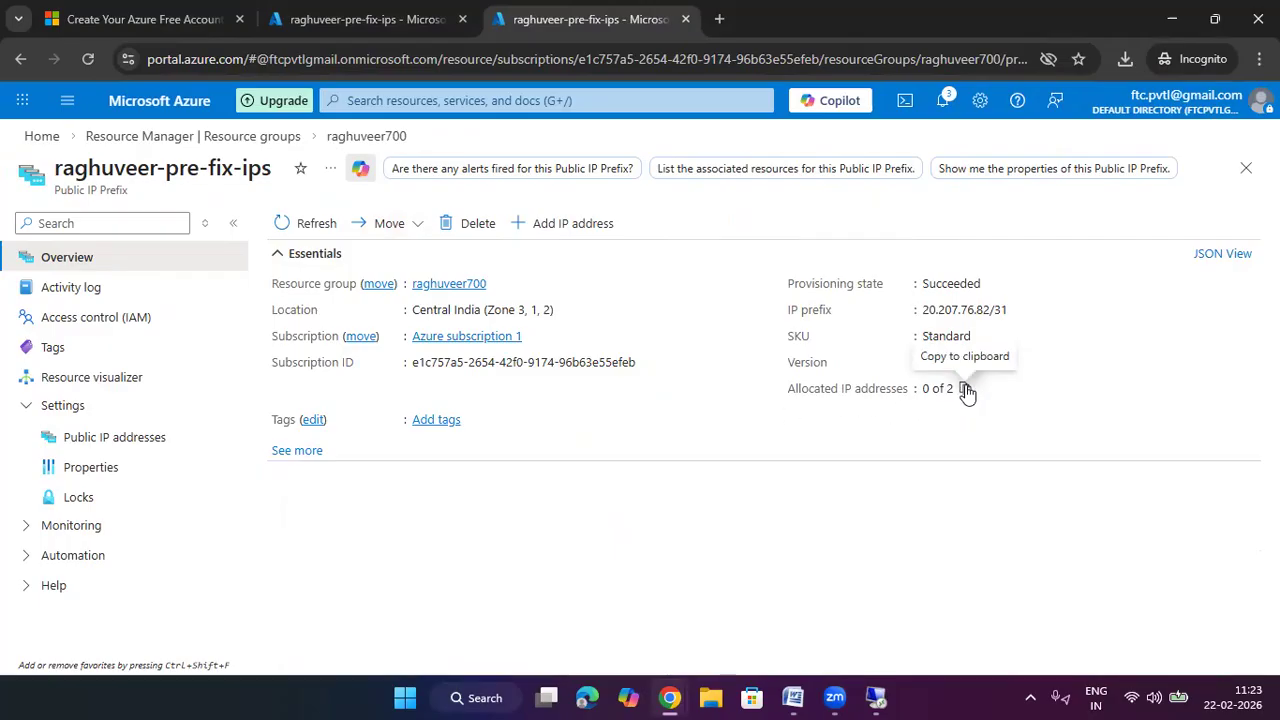
pyautogui.moveTo(966, 390); pyautogui.dragTo(912, 392)
pyautogui.click(868, 441)
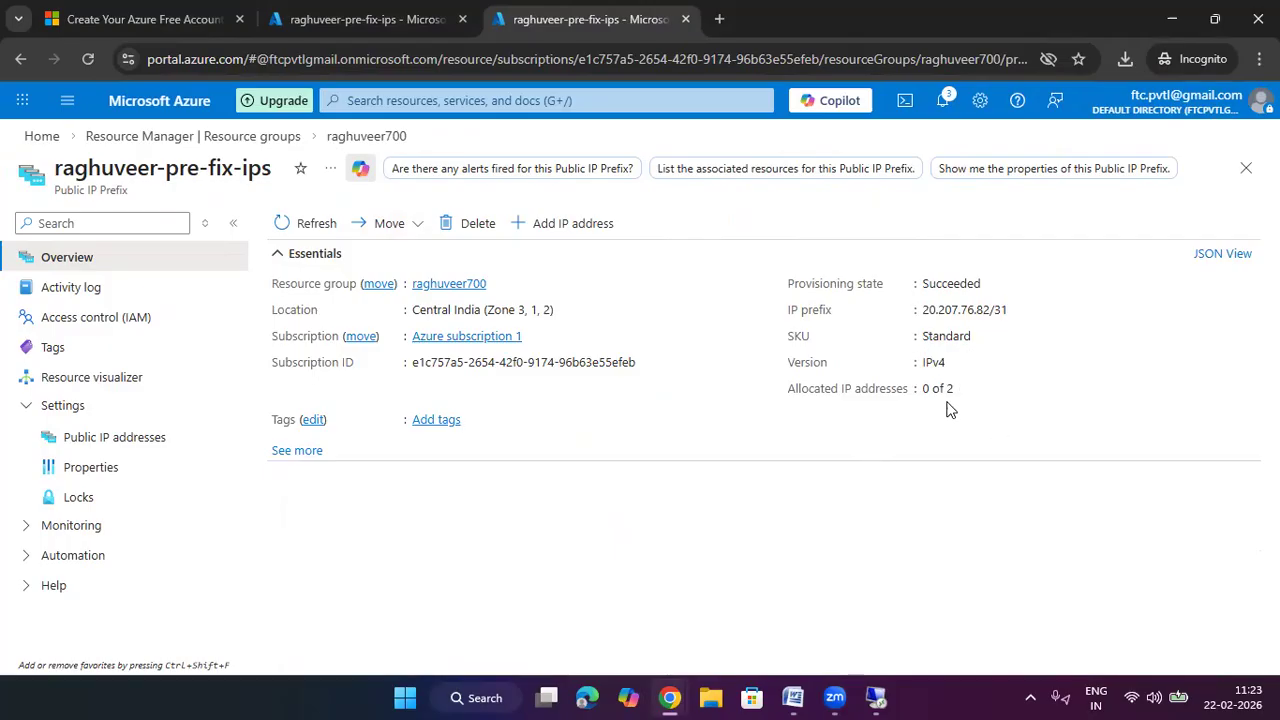
pyautogui.click(478, 224)
pyautogui.click(305, 326)
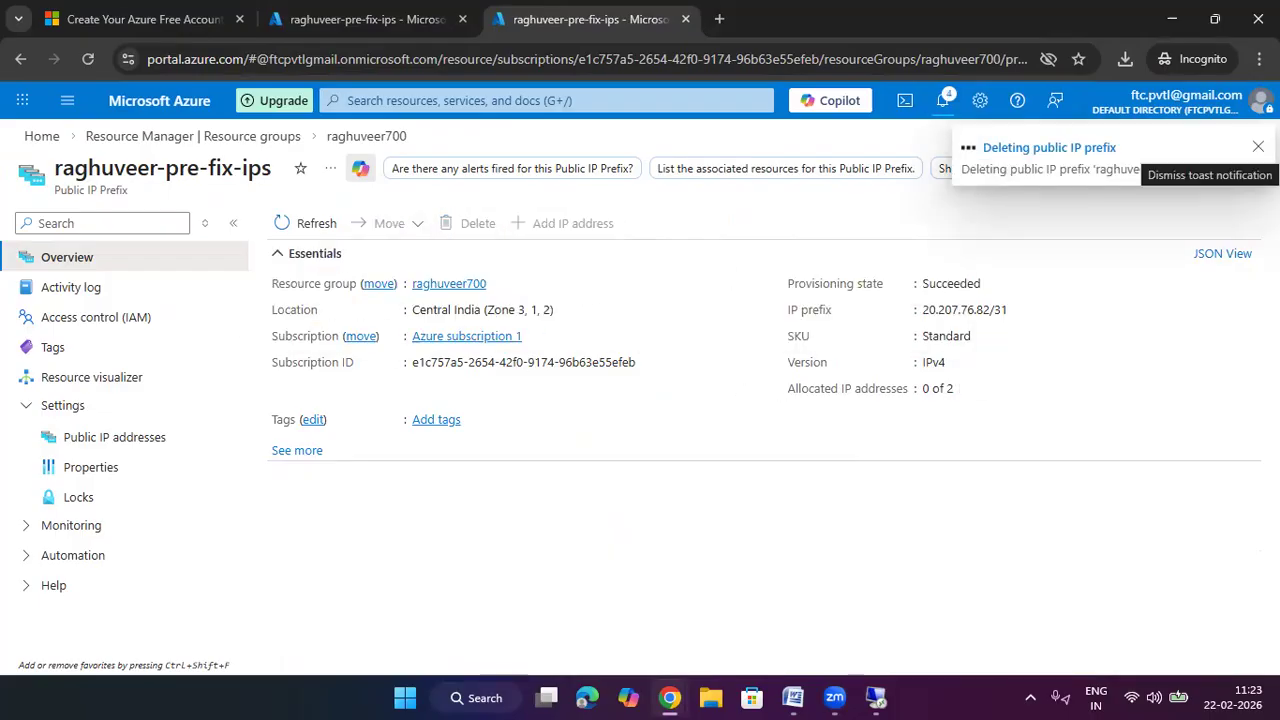
pyautogui.click(1258, 147)
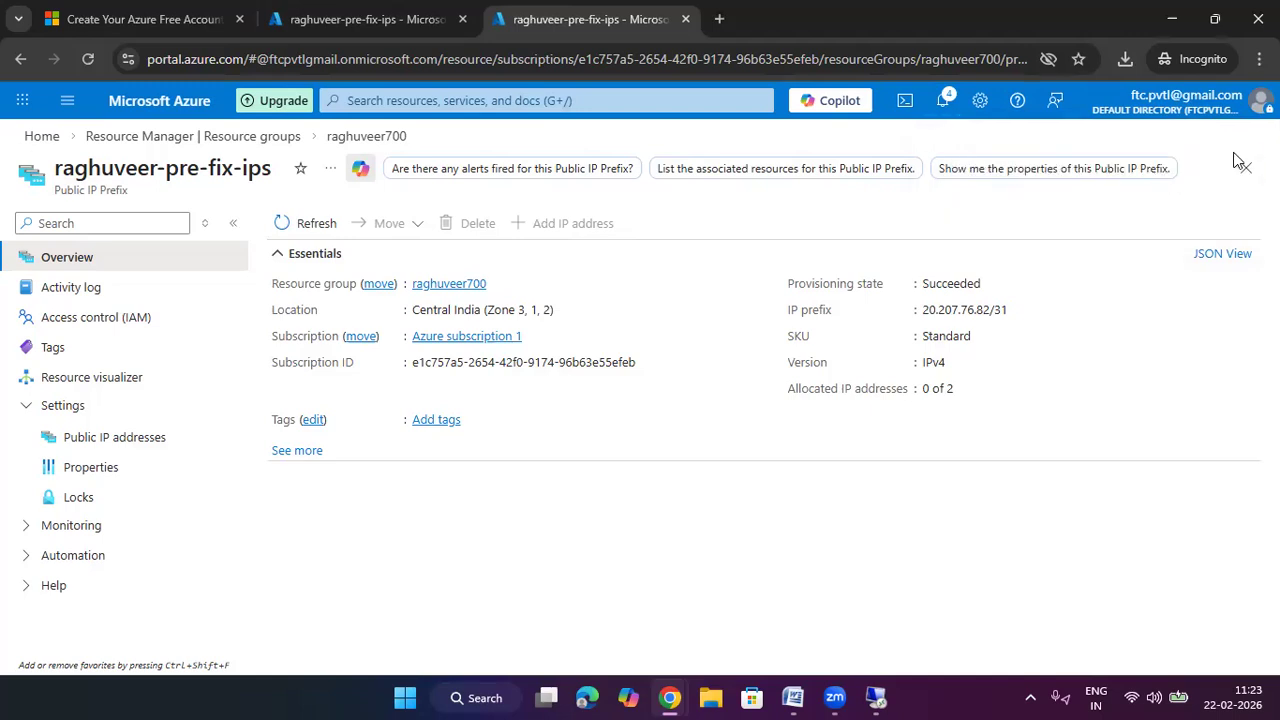
pyautogui.click(1242, 166)
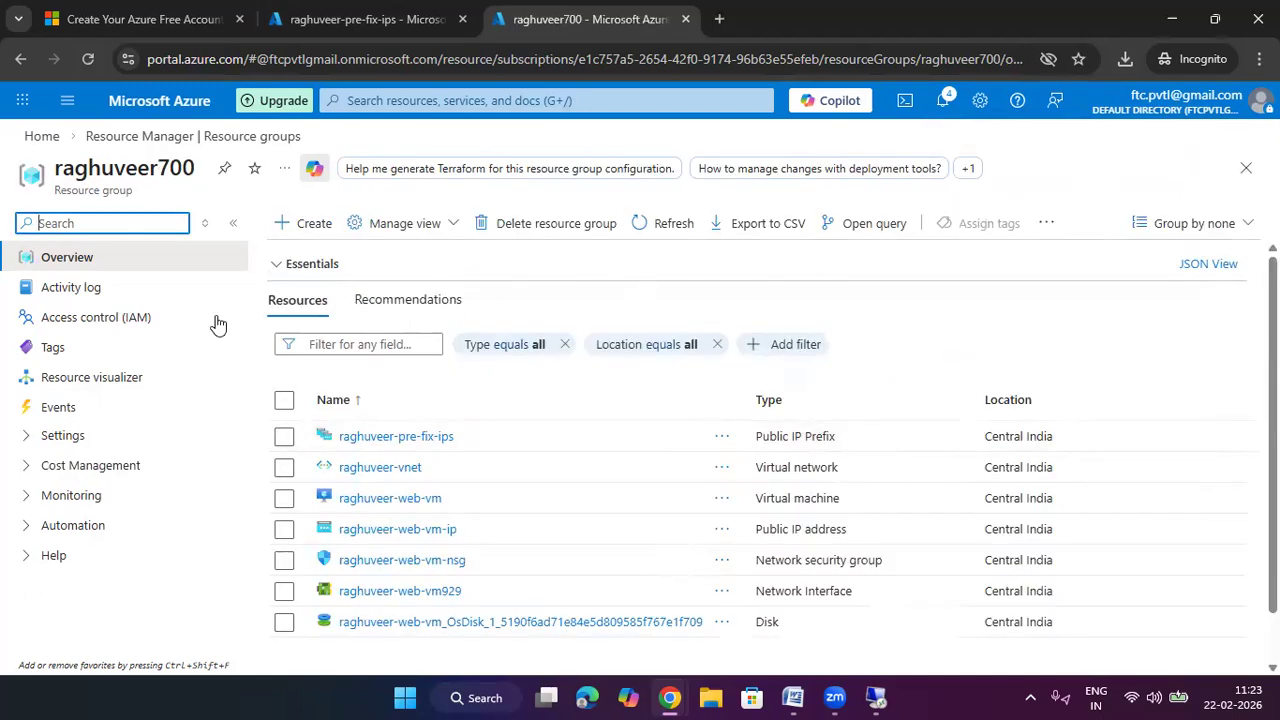
# Refresh Public IP Prefixes until the prefix shows Deleting, then start creating a new prefix
pyautogui.click(41, 137)
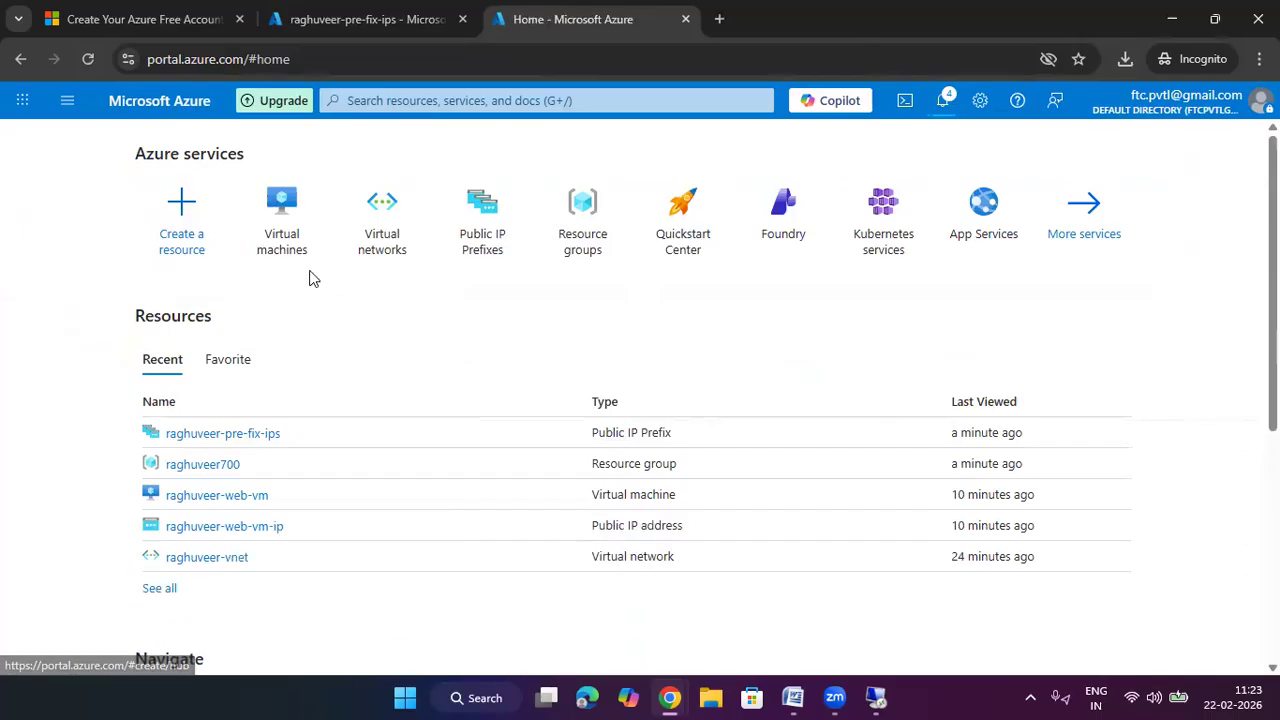
pyautogui.click(478, 242)
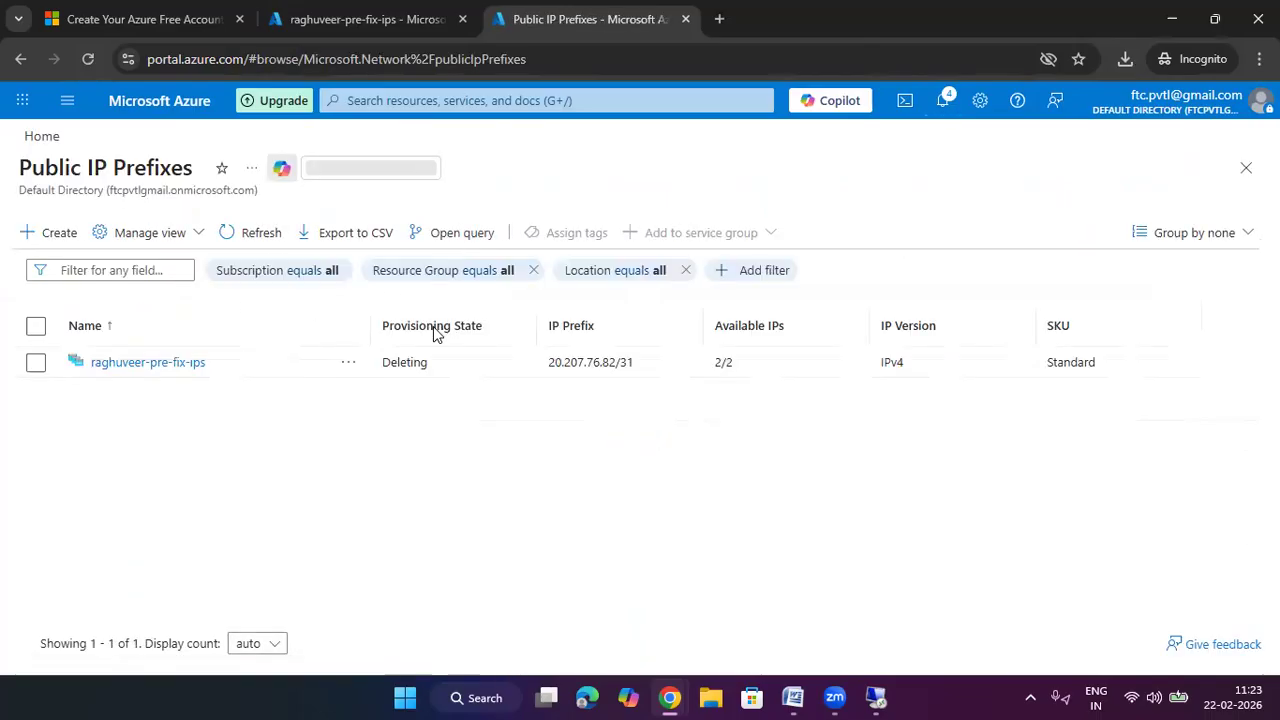
pyautogui.click(257, 238)
pyautogui.click(256, 240)
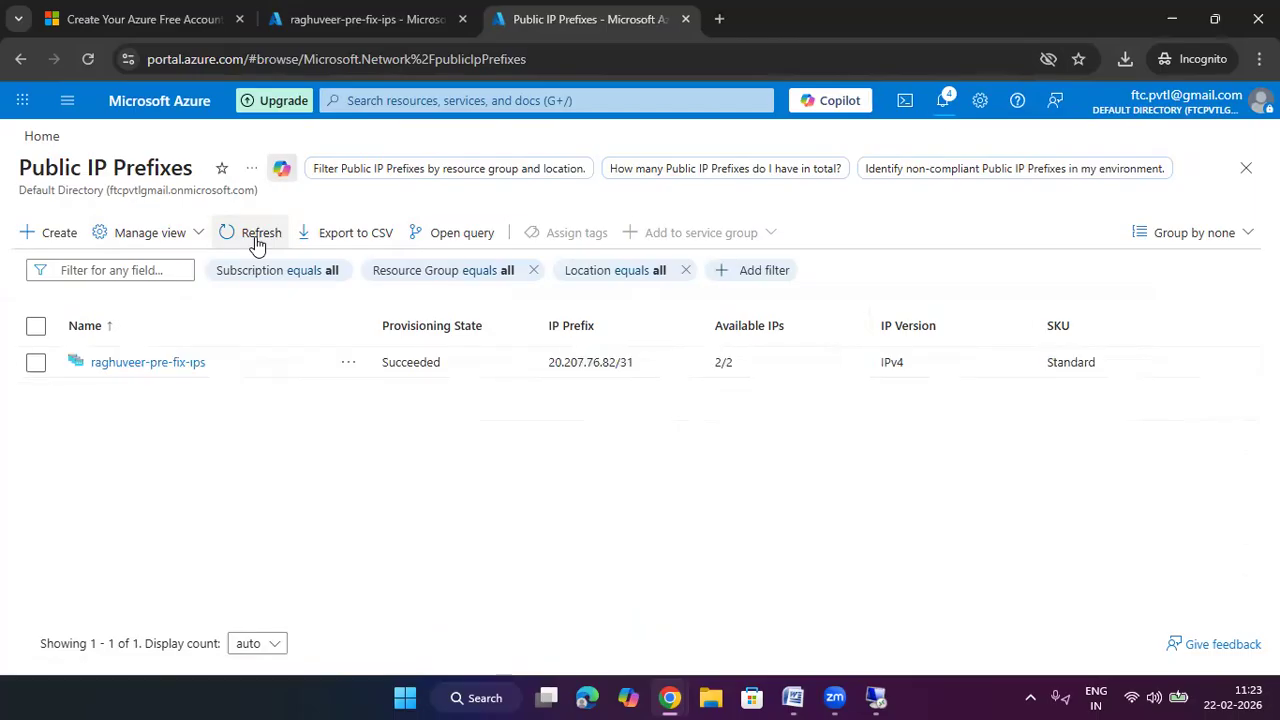
pyautogui.click(253, 241)
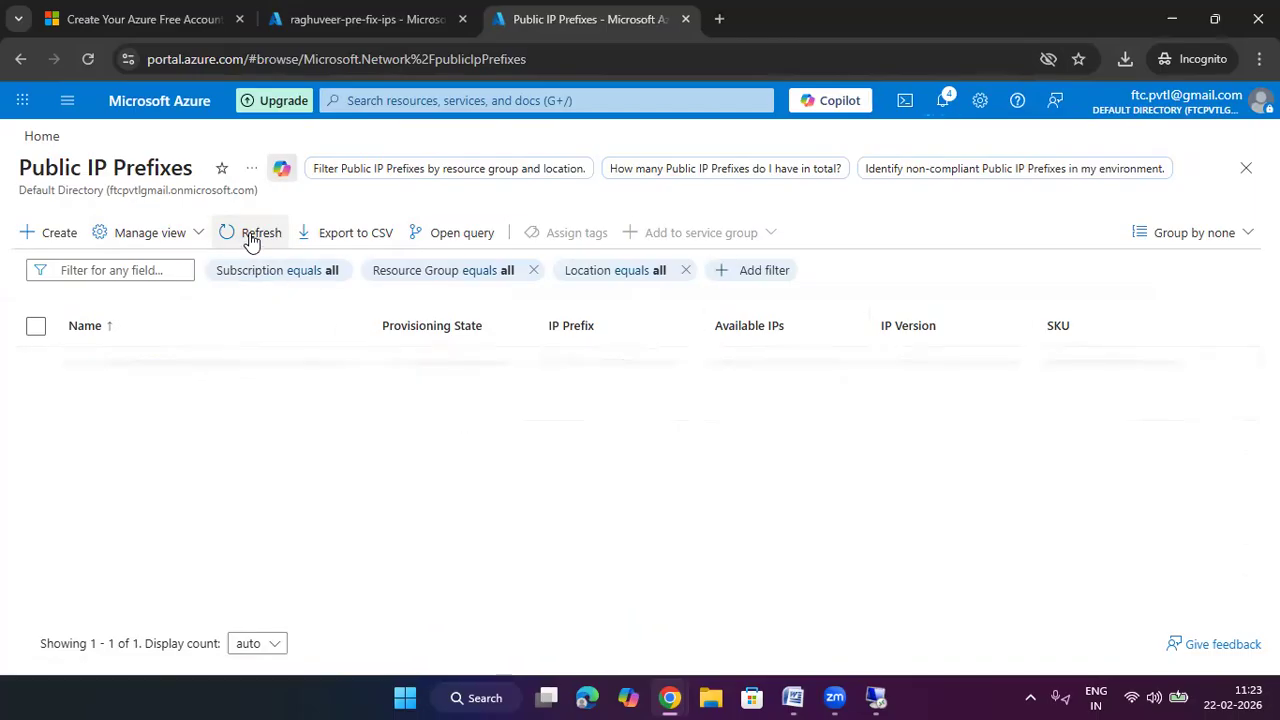
pyautogui.click(251, 241)
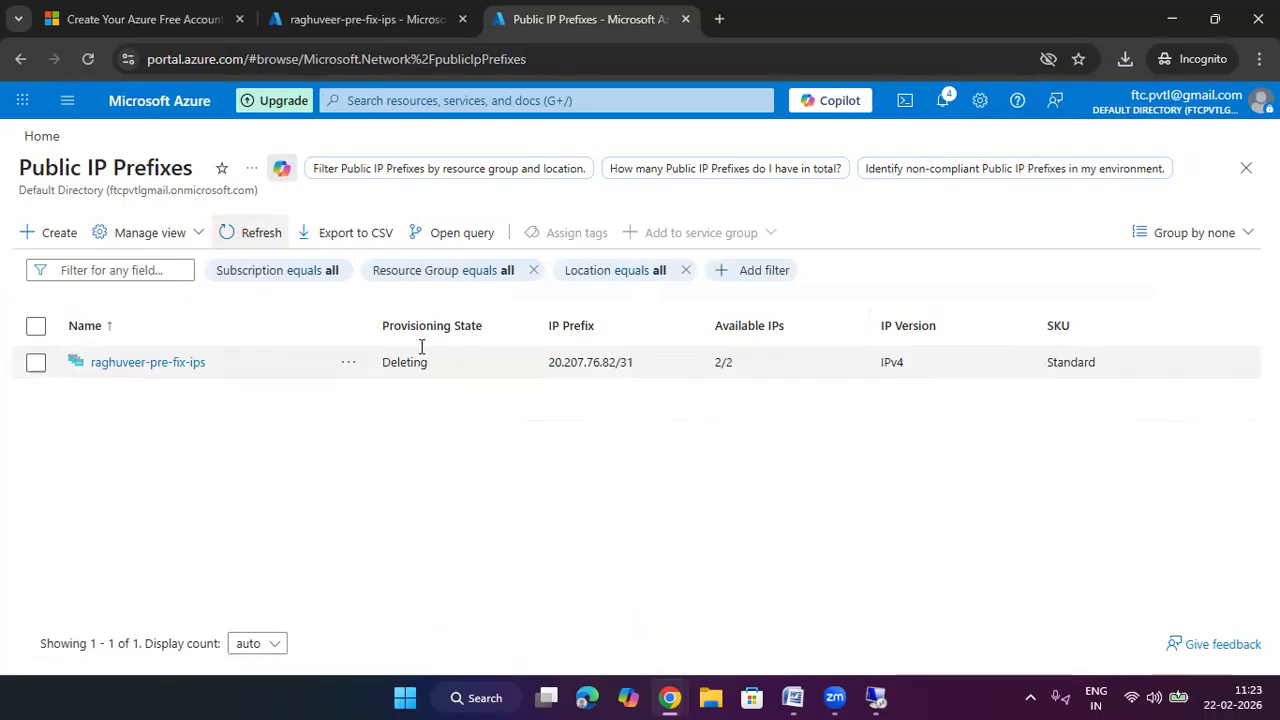
pyautogui.click(66, 233)
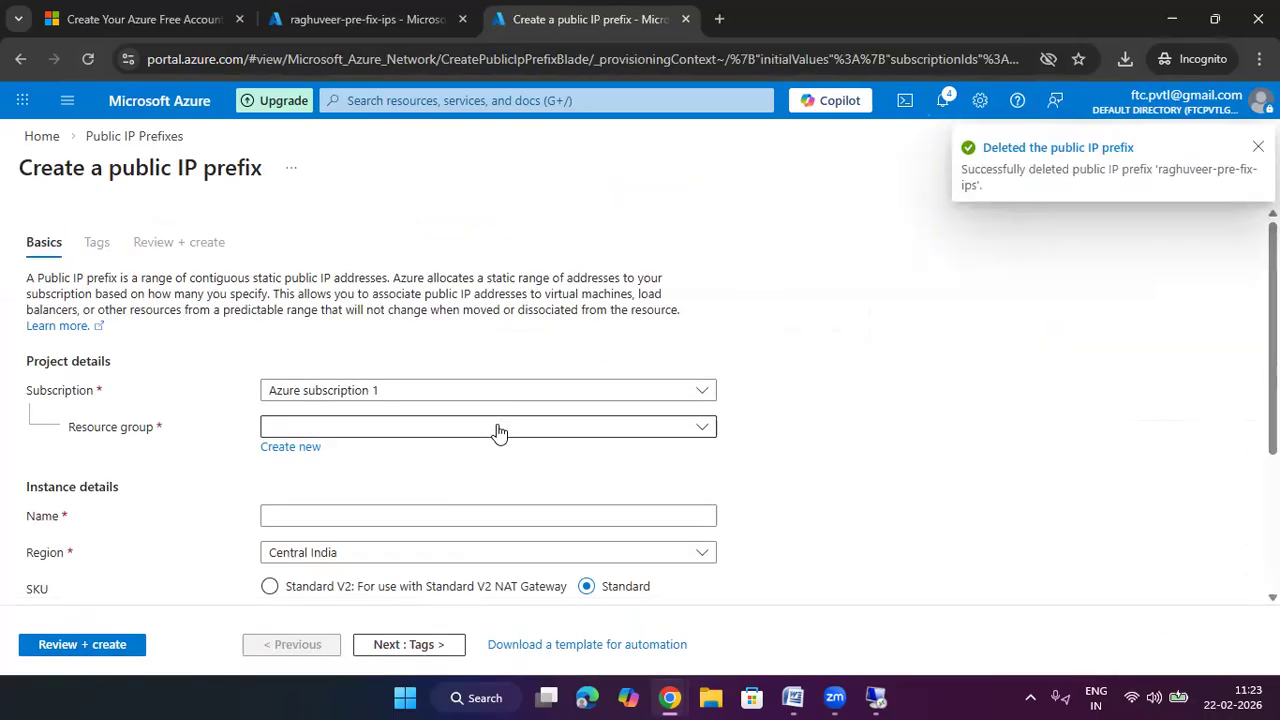
# Choose resource group raghuveer700, name the prefix raghuveer-ip-prefix, and keep Microsoft-owned ownership
pyautogui.click(471, 428)
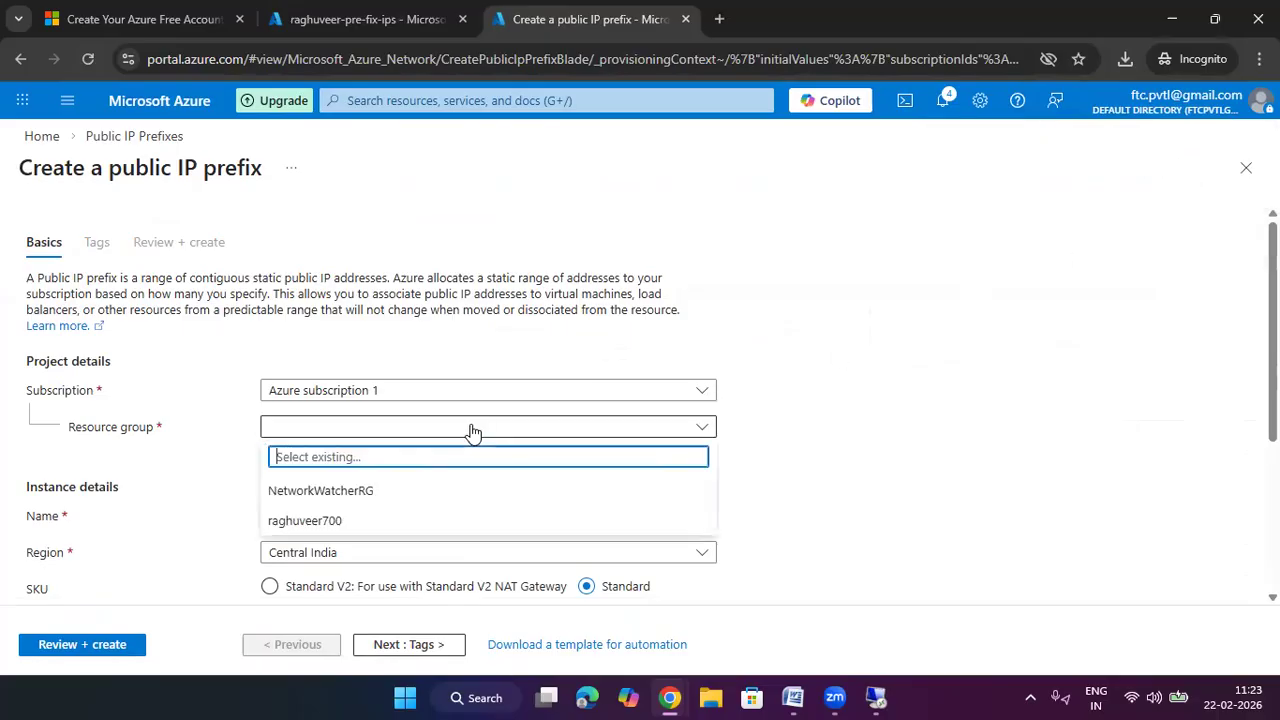
pyautogui.scroll(-2, 997, 428)
pyautogui.click(566, 331)
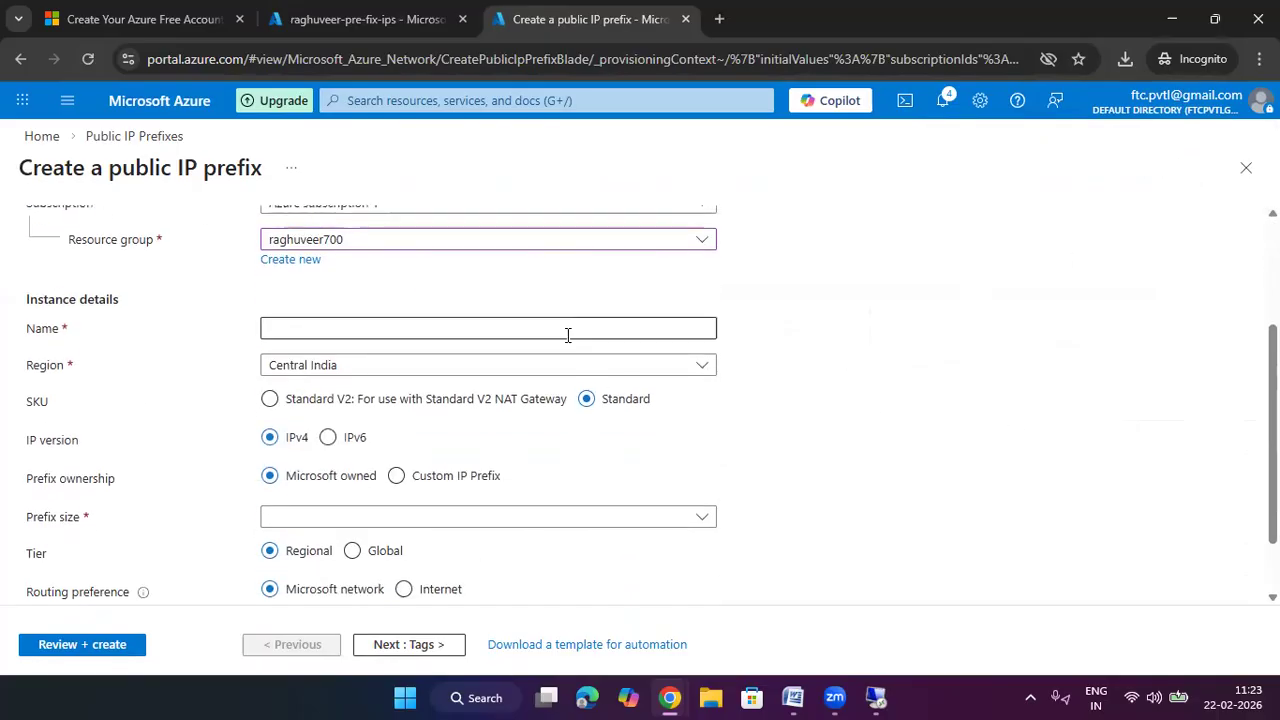
pyautogui.write('raghuv')
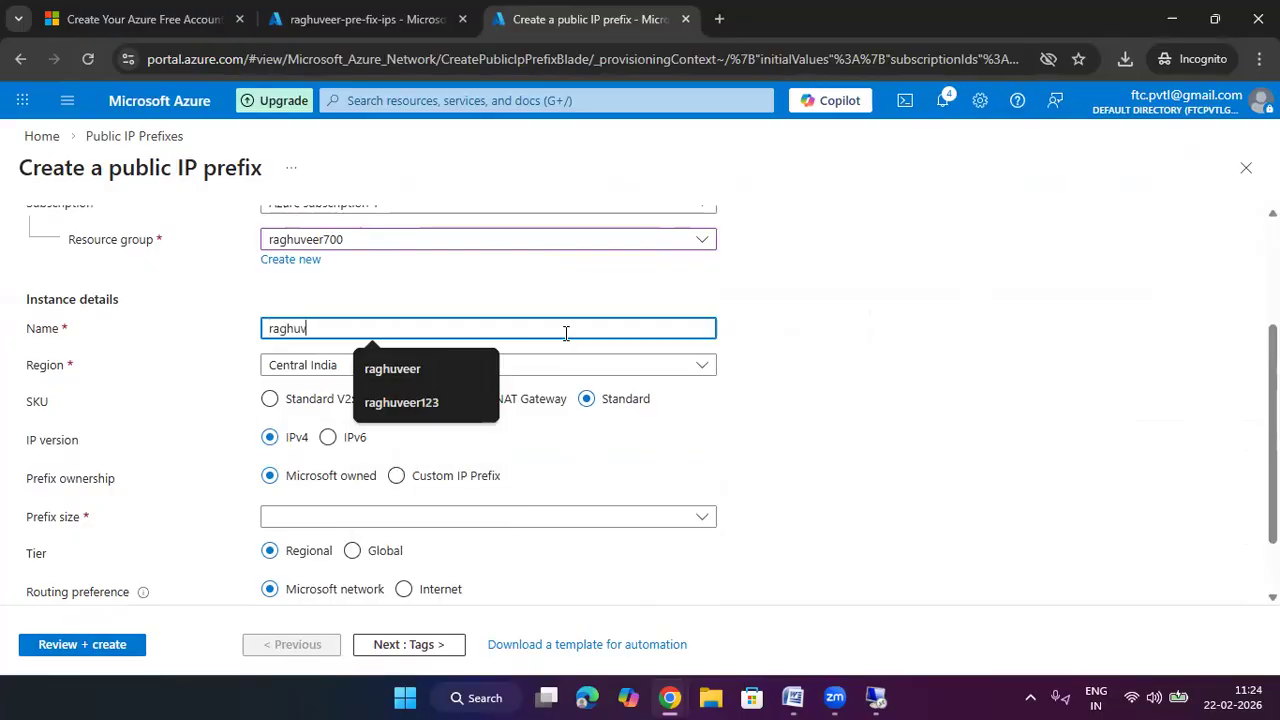
pyautogui.write('eer-ip-prefix')
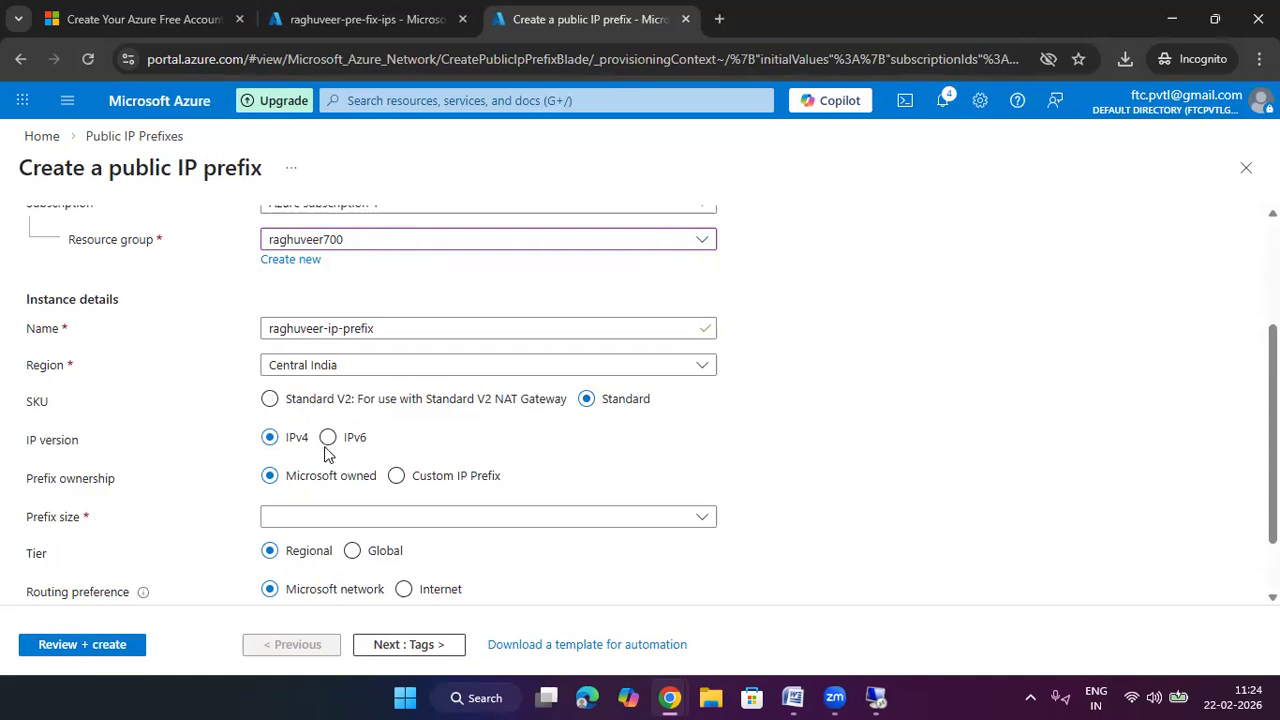
pyautogui.scroll(-2, 740, 437)
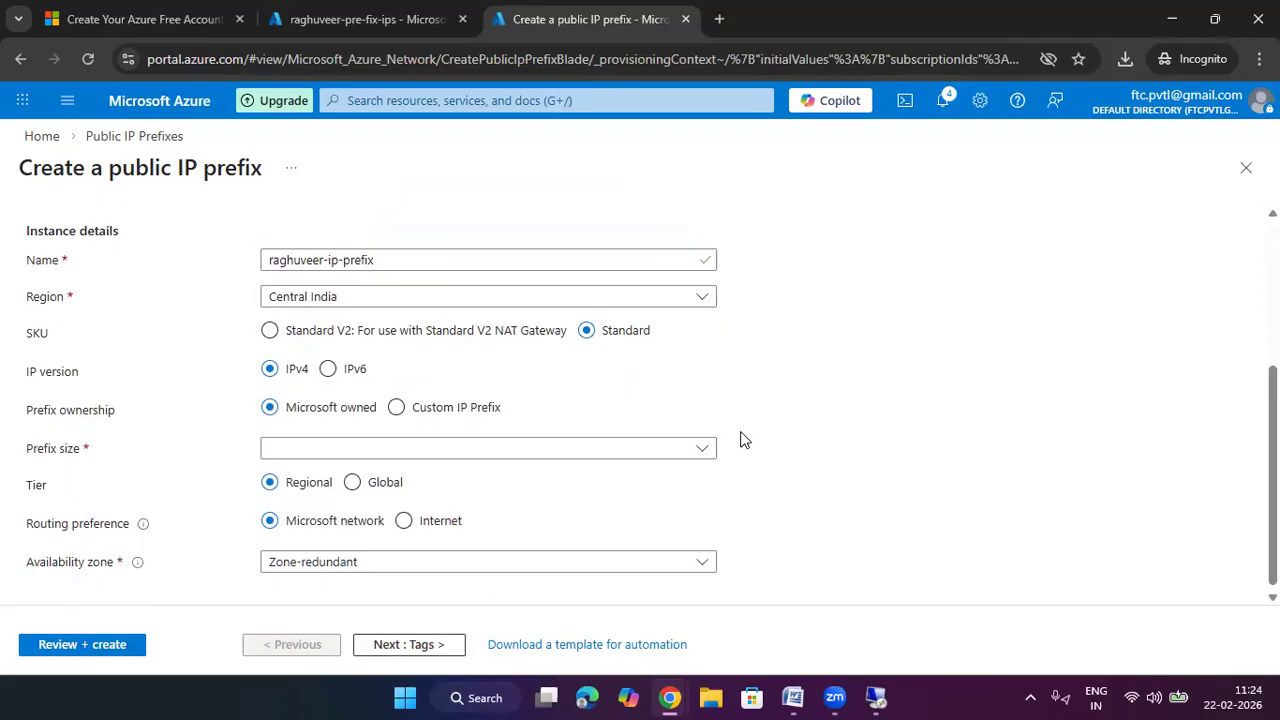
pyautogui.click(472, 403)
pyautogui.click(278, 443)
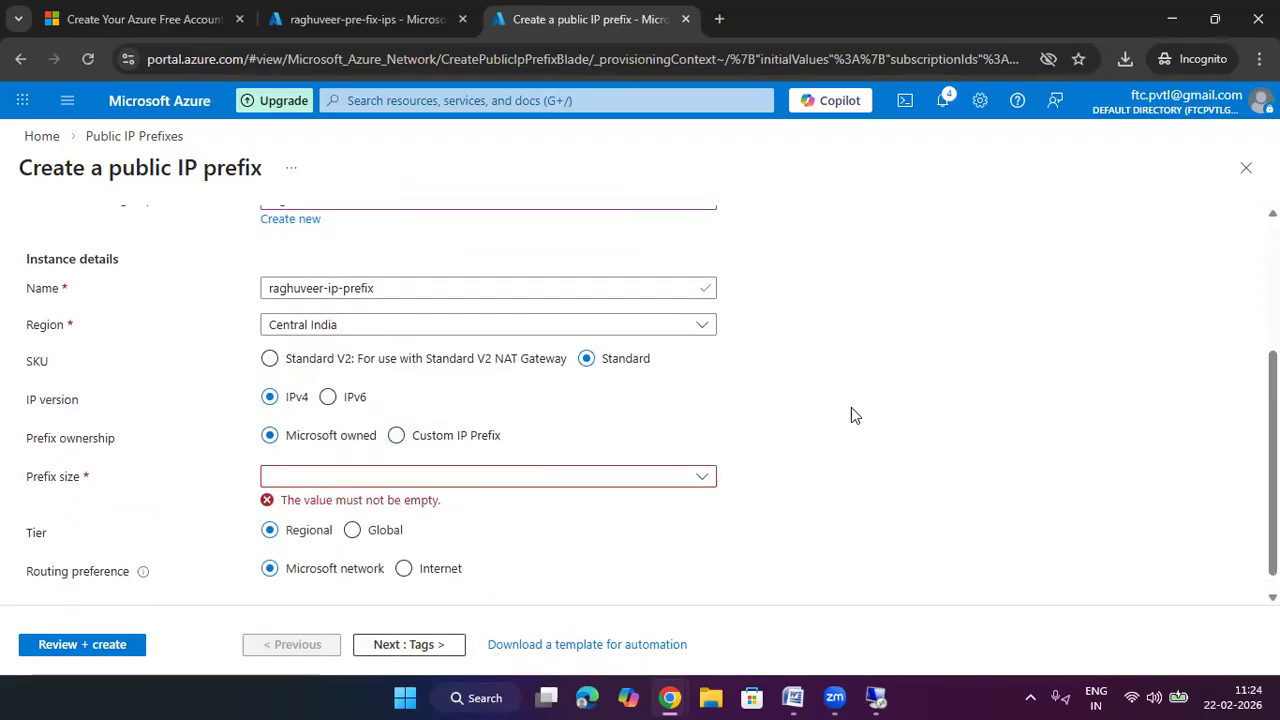
pyautogui.scroll(-1, 851, 407)
# Set prefix size /31, tier Regional, and availability zone Zone-redundant
pyautogui.click(543, 456)
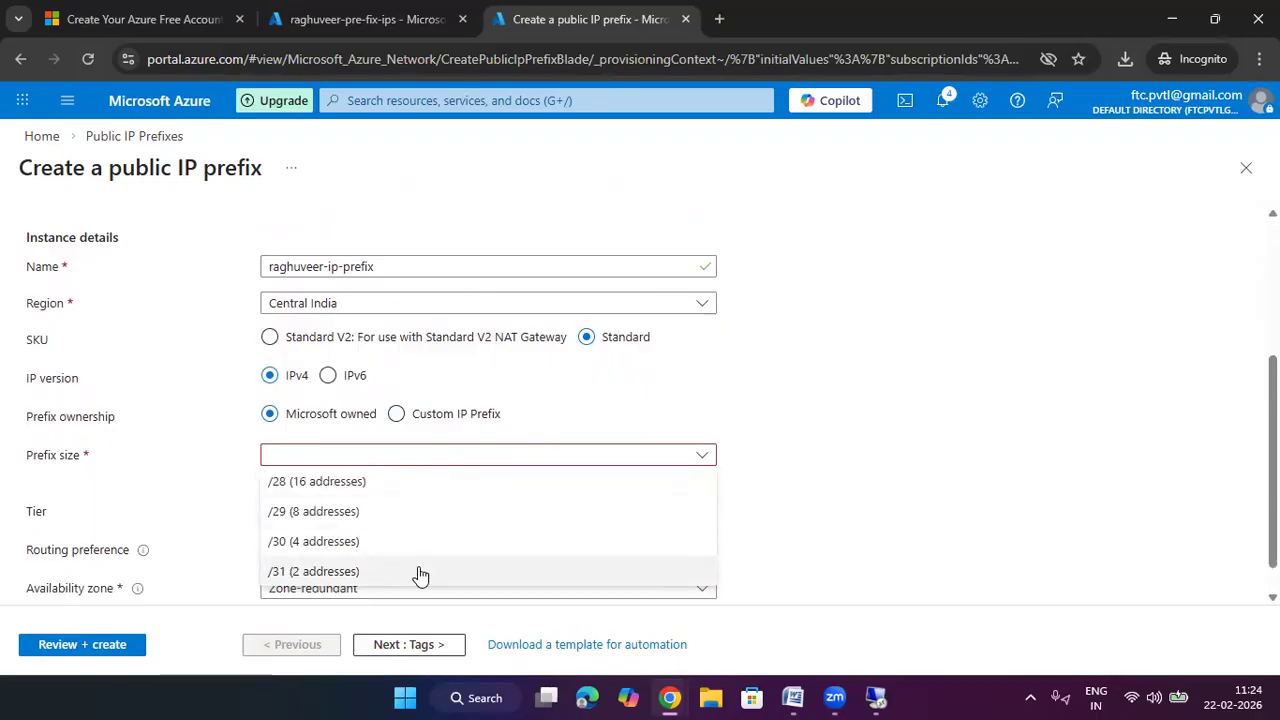
pyautogui.click(400, 543)
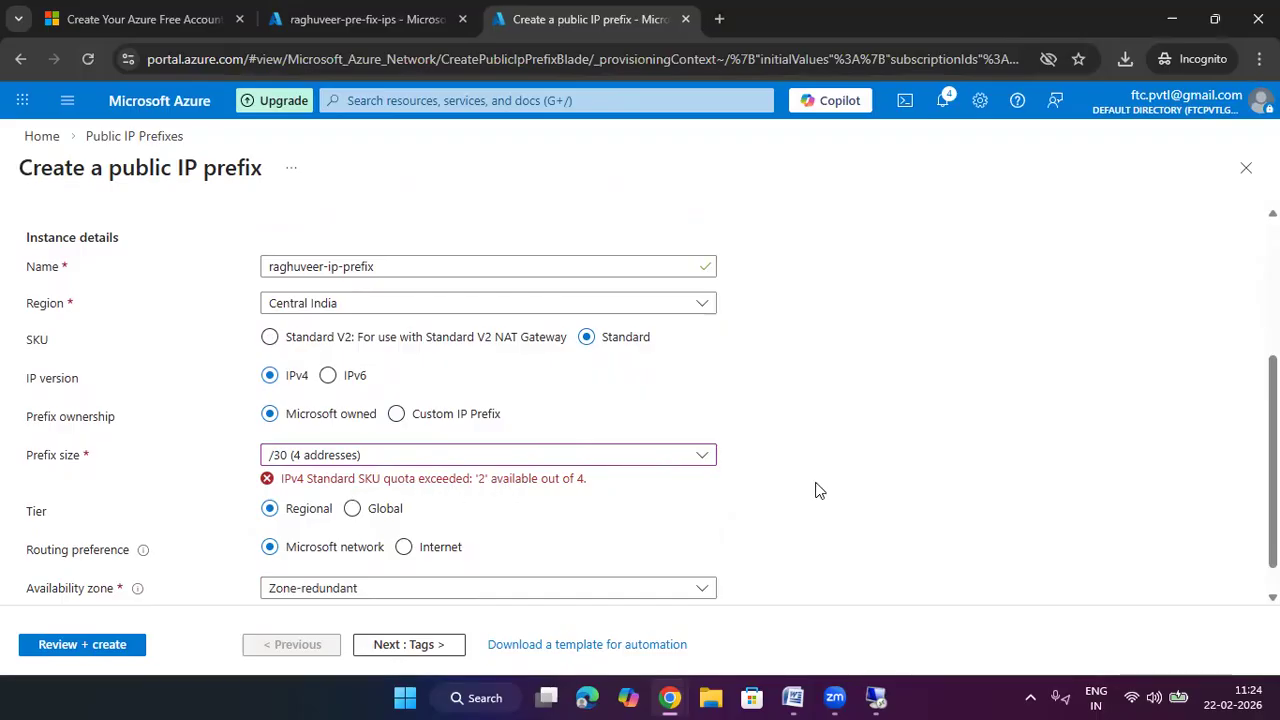
pyautogui.click(450, 458)
pyautogui.click(450, 458)
pyautogui.click(449, 463)
pyautogui.click(403, 570)
pyautogui.scroll(-1, 948, 412)
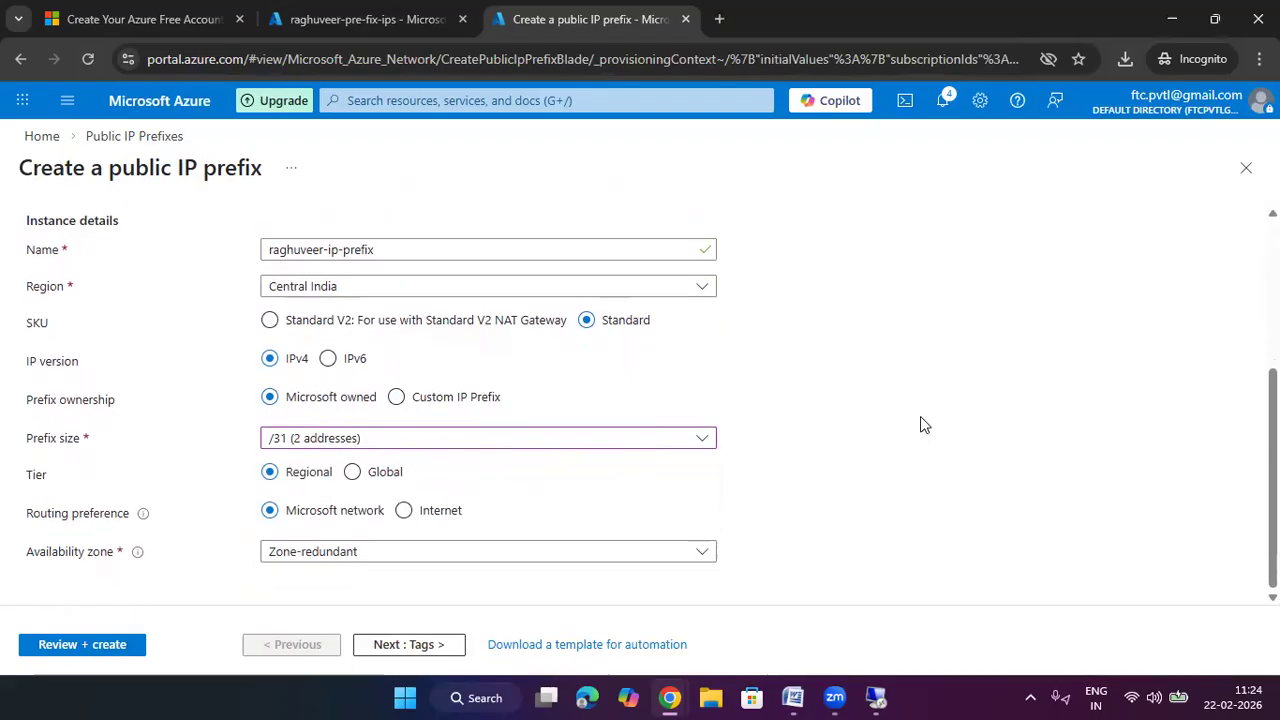
pyautogui.click(368, 477)
pyautogui.scroll(-1, 463, 481)
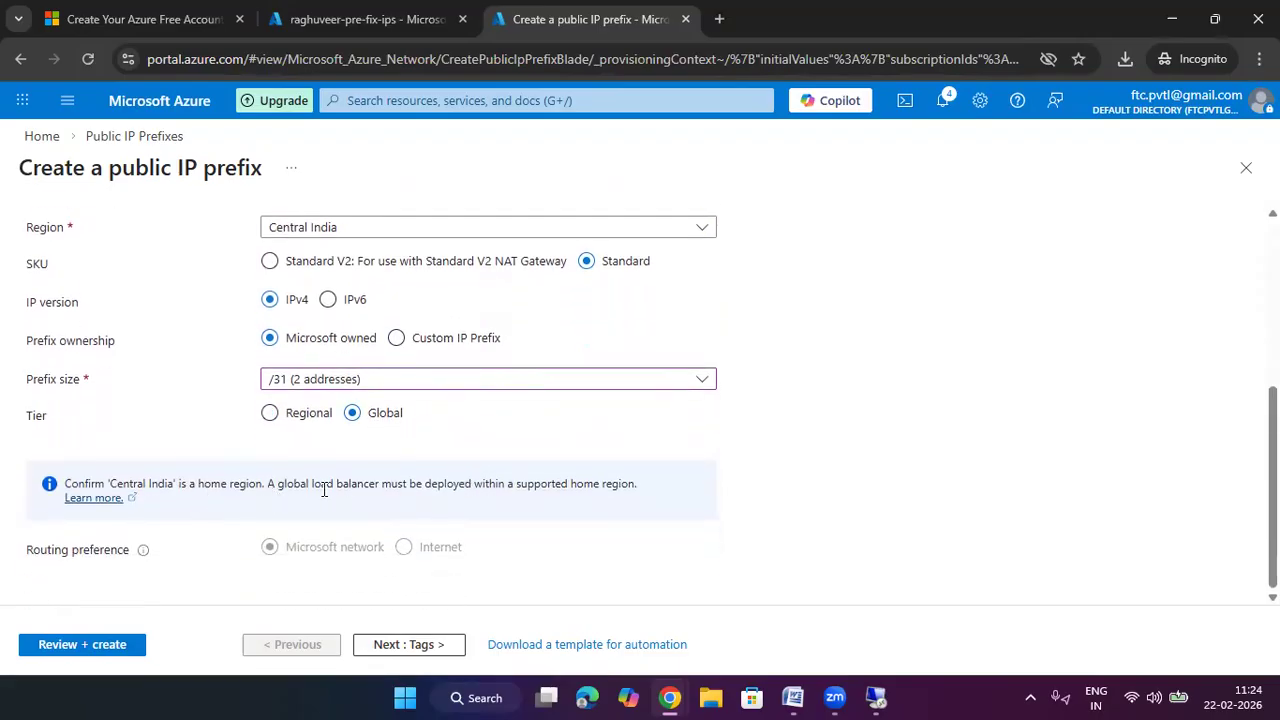
pyautogui.click(294, 415)
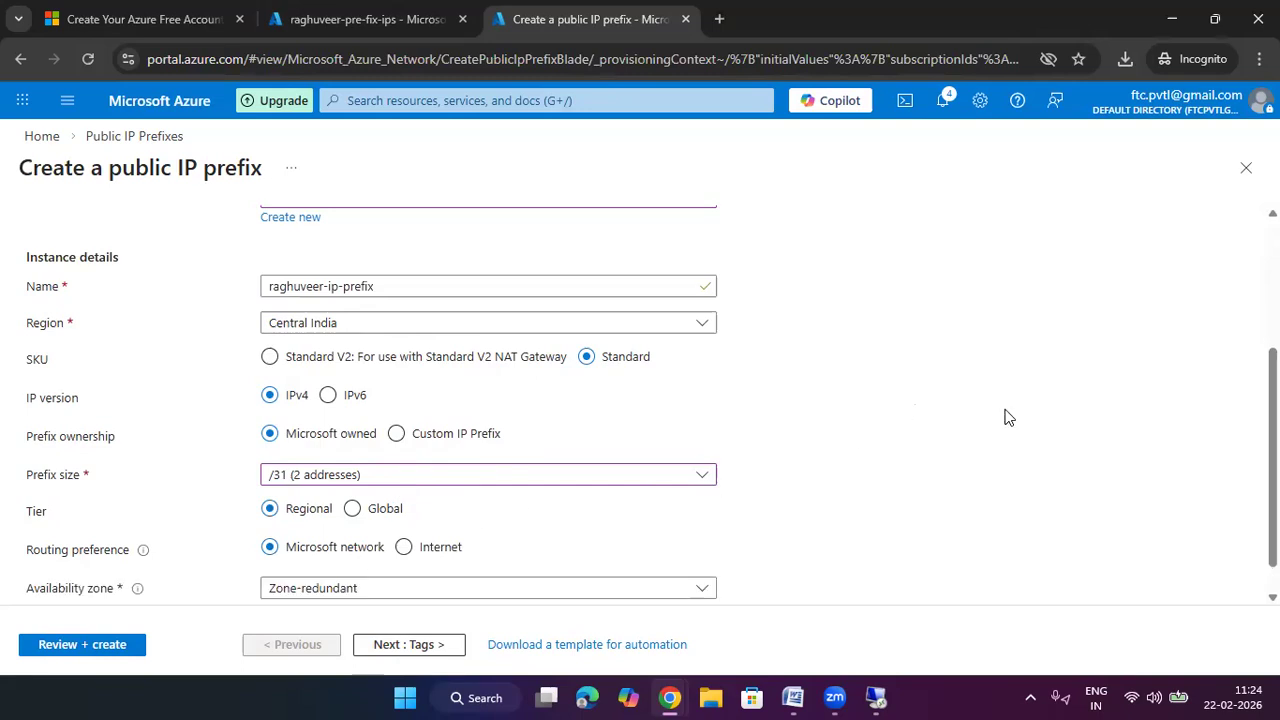
pyautogui.scroll(-1, 1003, 417)
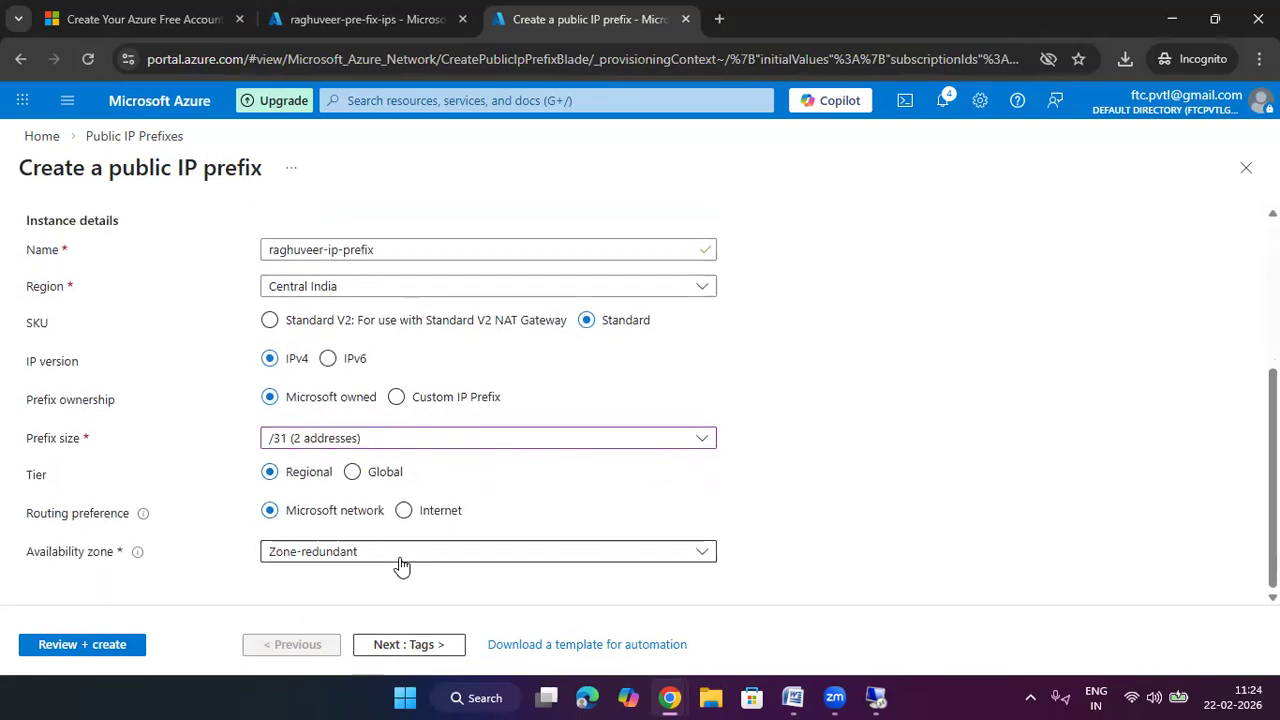
pyautogui.click(345, 555)
pyautogui.click(312, 435)
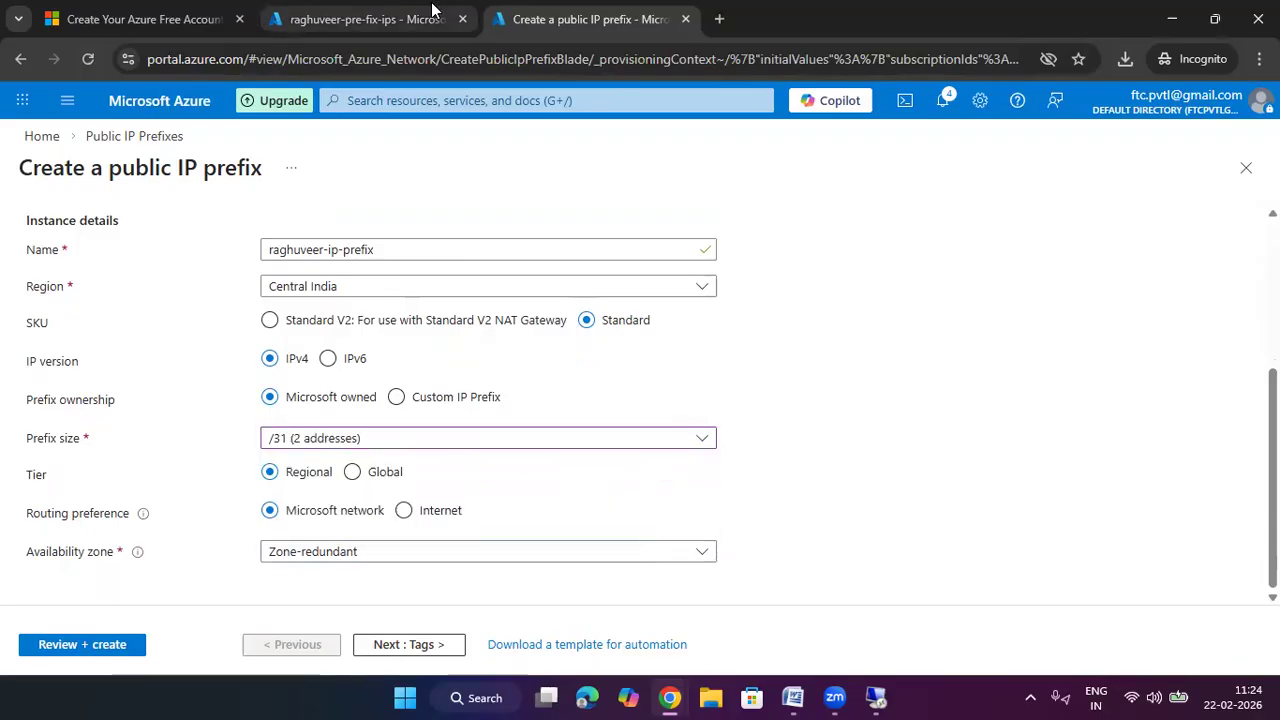
pyautogui.click(360, 19)
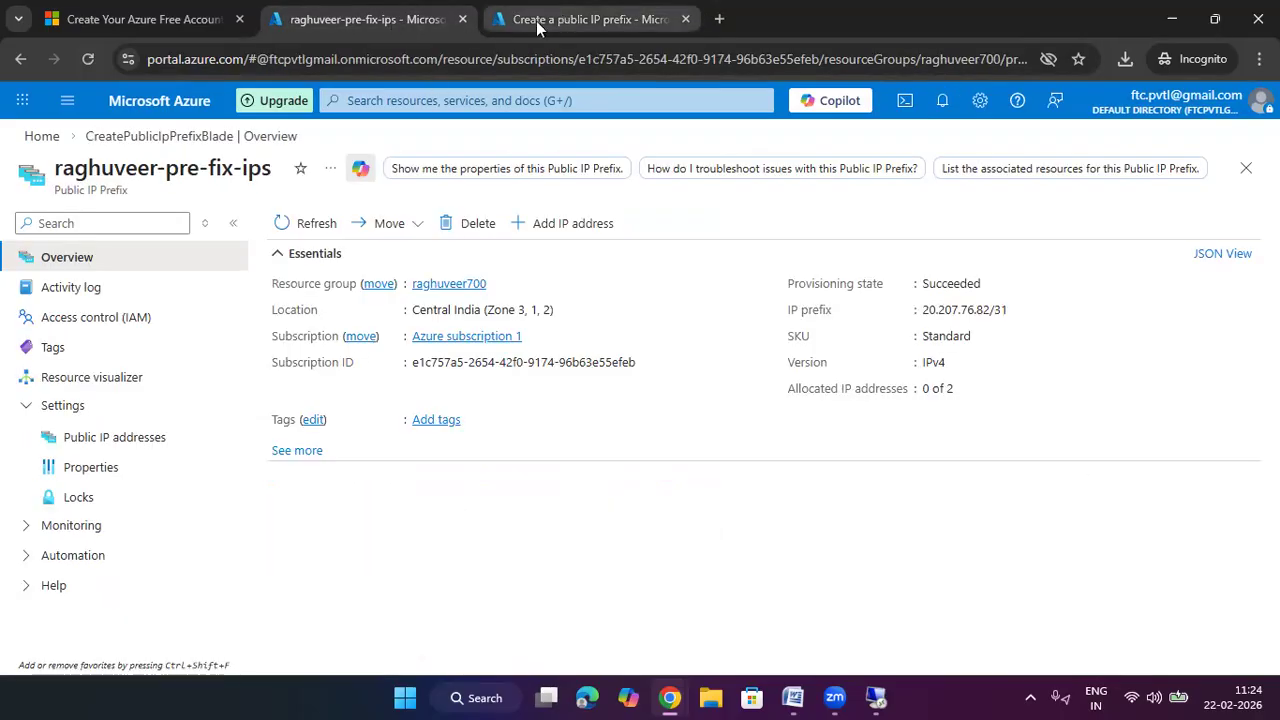
# Open raghuveer-web-vm from Virtual machines and scroll through its Overview details
pyautogui.click(42, 137)
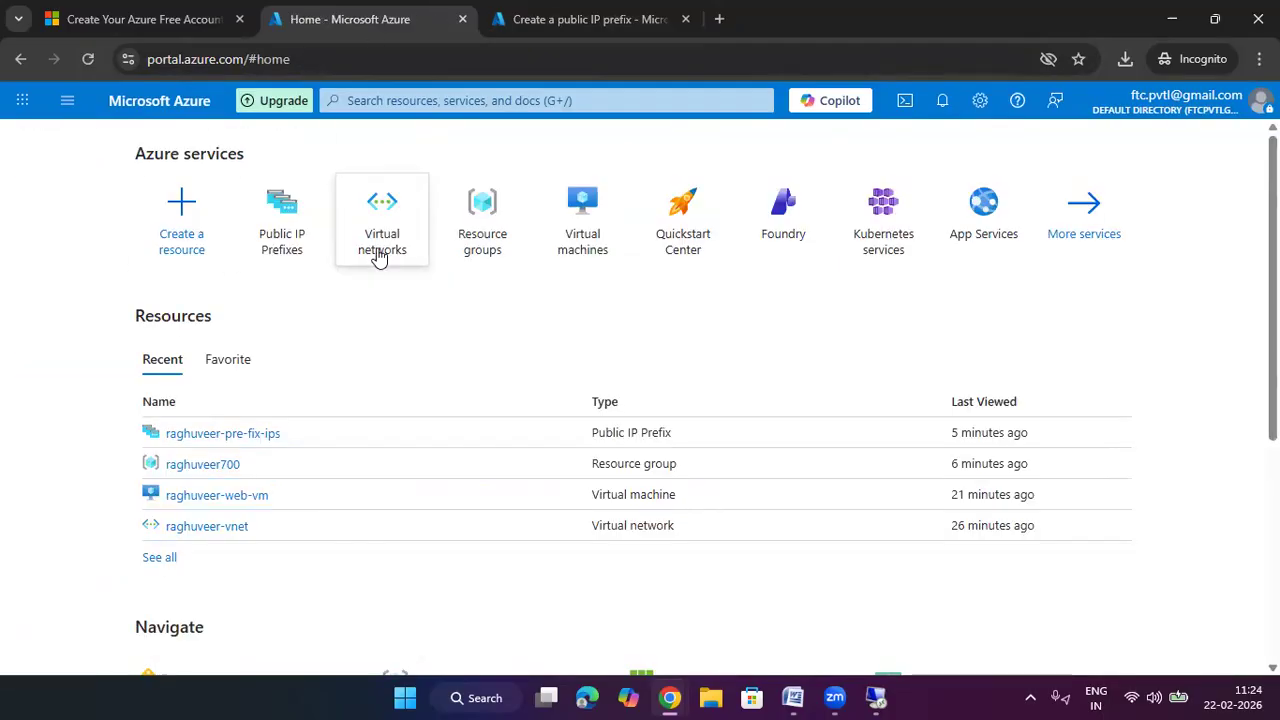
pyautogui.click(586, 228)
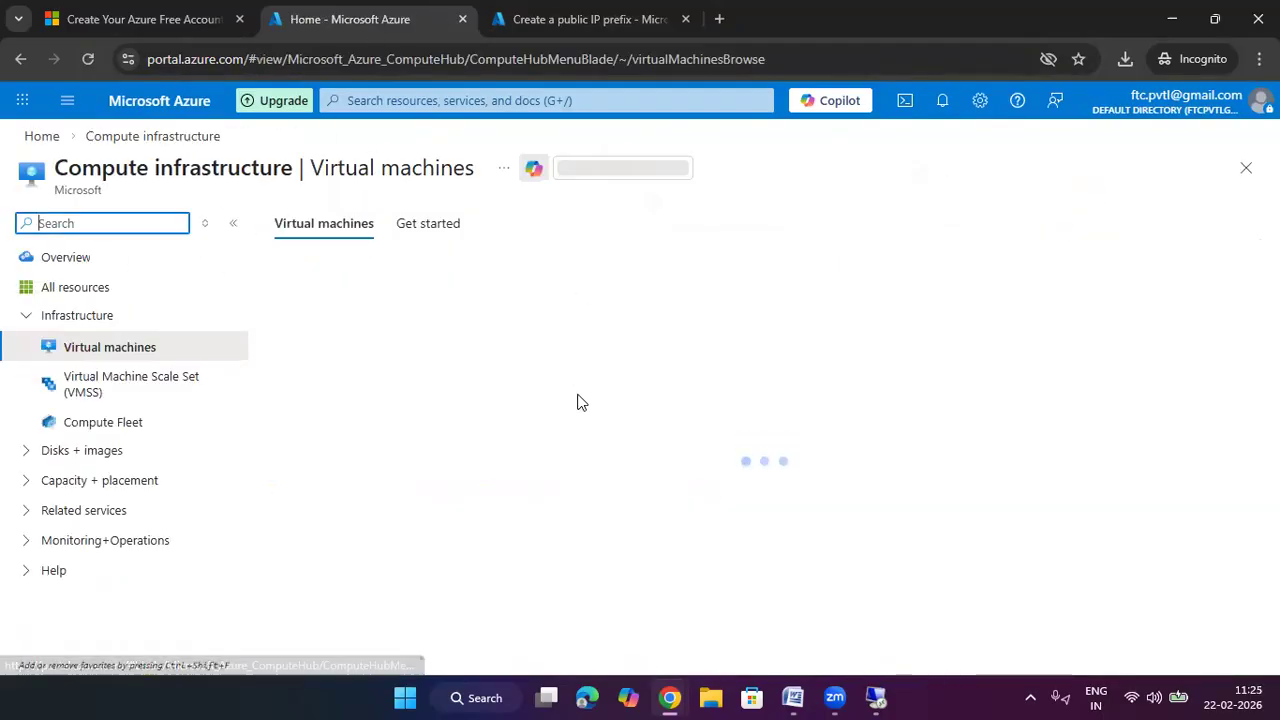
pyautogui.click(420, 403)
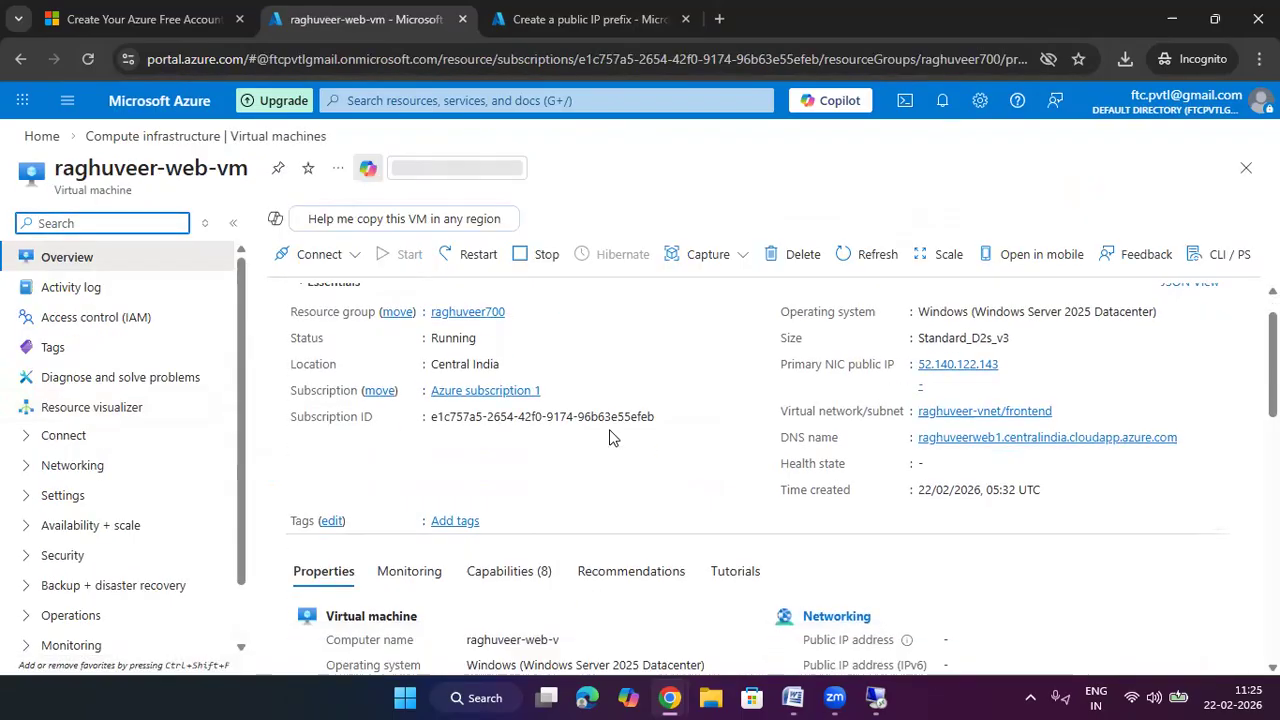
pyautogui.scroll(-1, 641, 420)
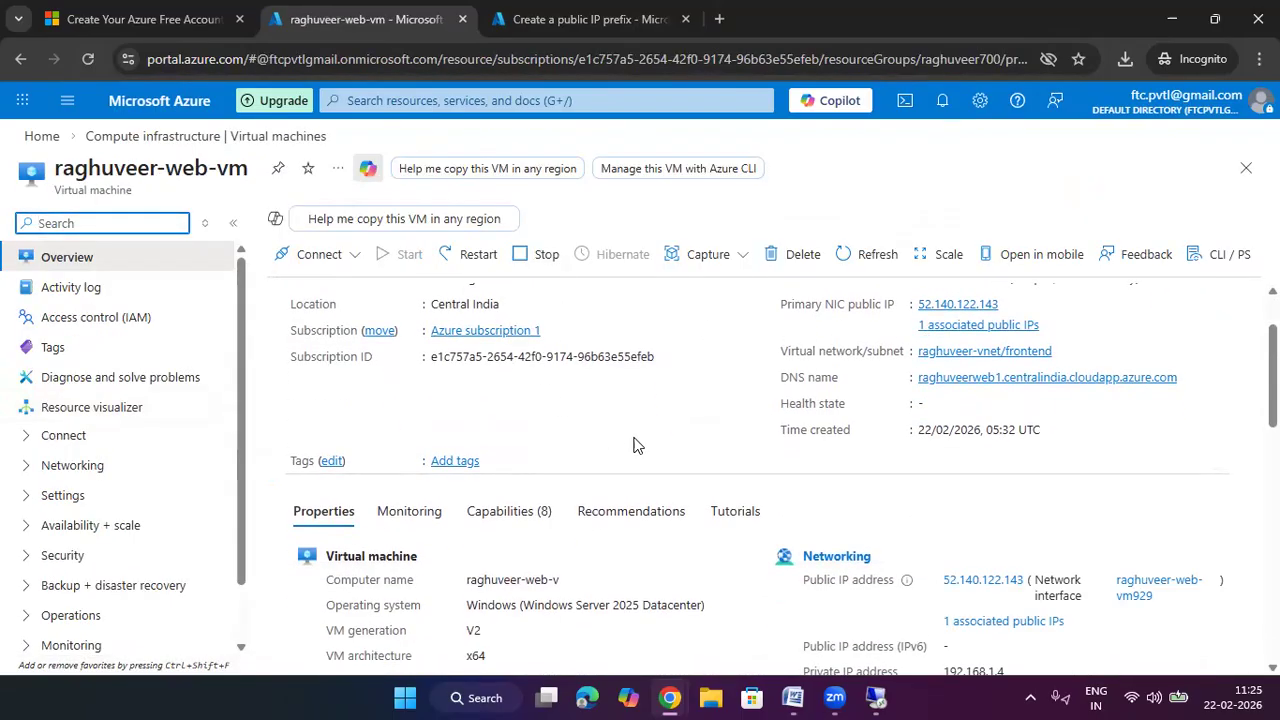
pyautogui.scroll(-1, 634, 443)
pyautogui.scroll(-1, 634, 443)
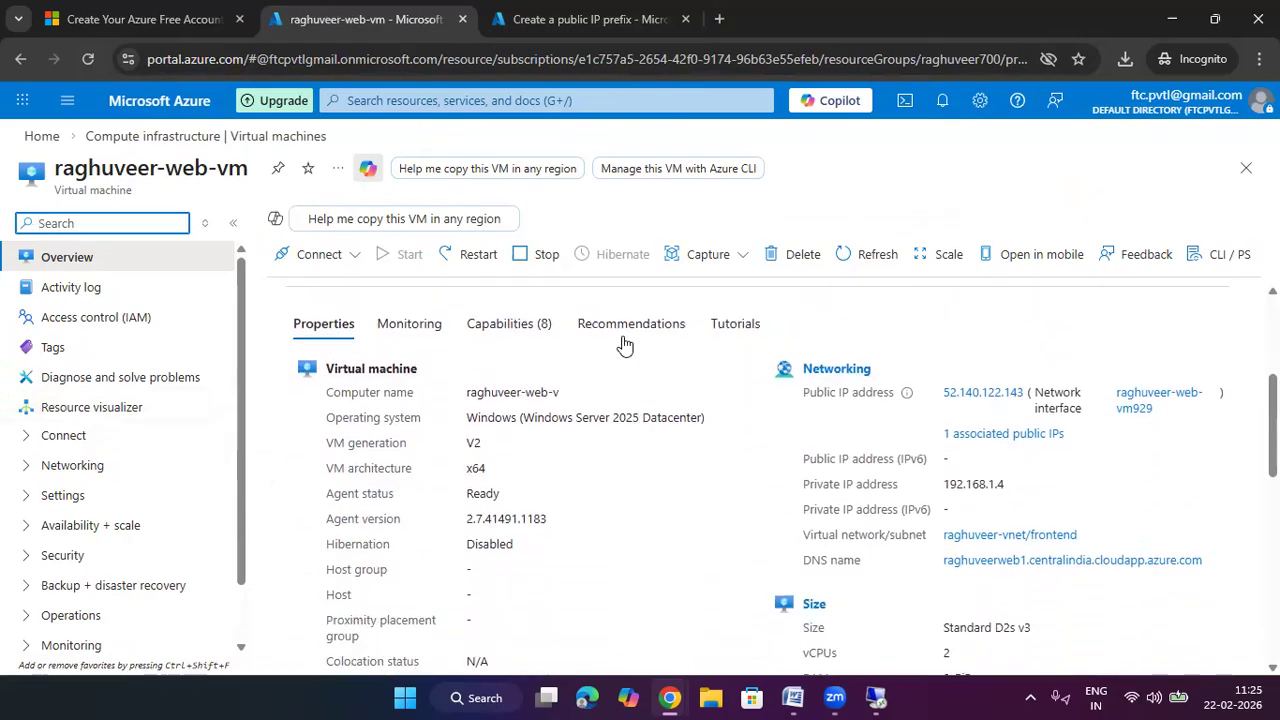
pyautogui.scroll(-2, 678, 410)
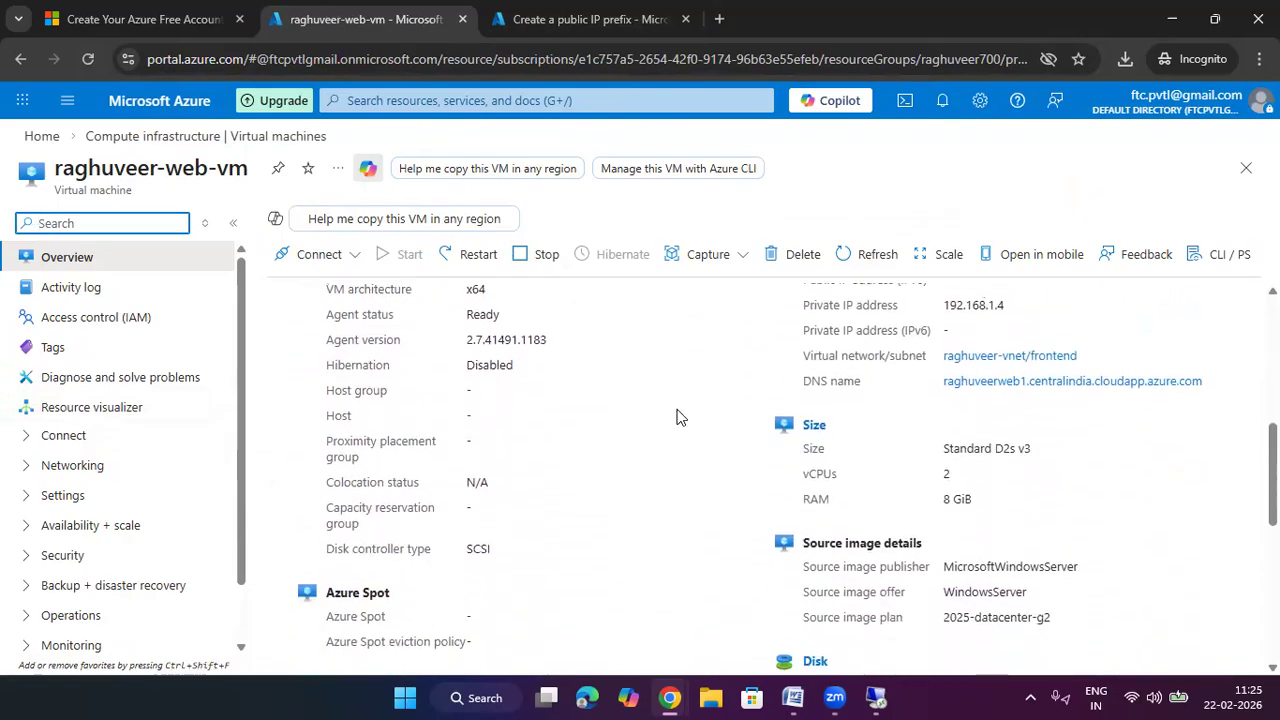
pyautogui.scroll(-1, 676, 417)
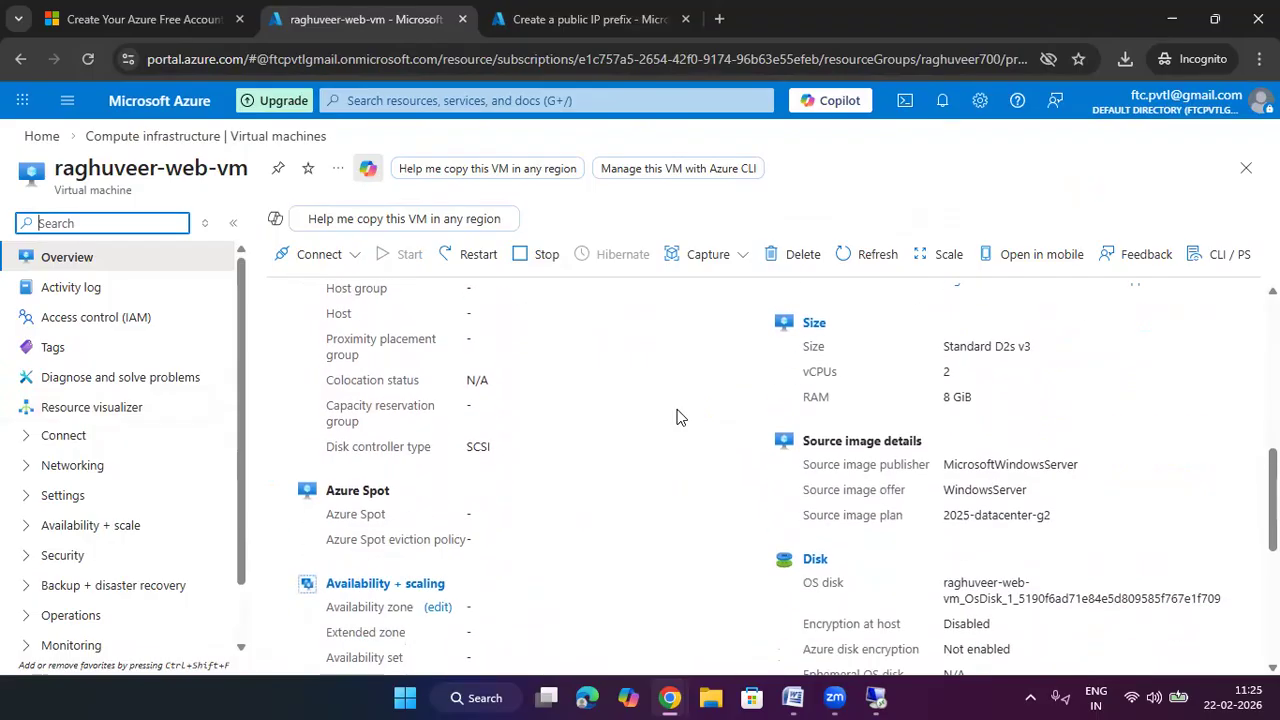
pyautogui.scroll(-3, 677, 420)
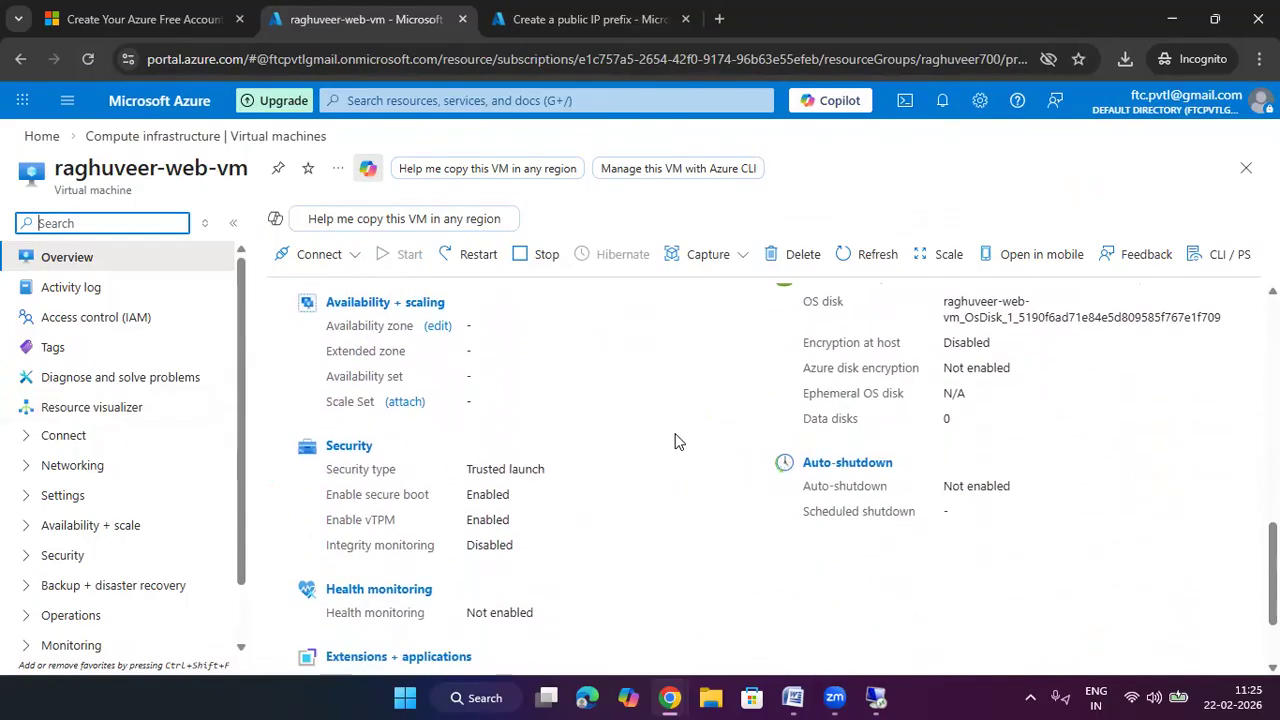
pyautogui.scroll(-1, 676, 441)
pyautogui.scroll(15, 674, 440)
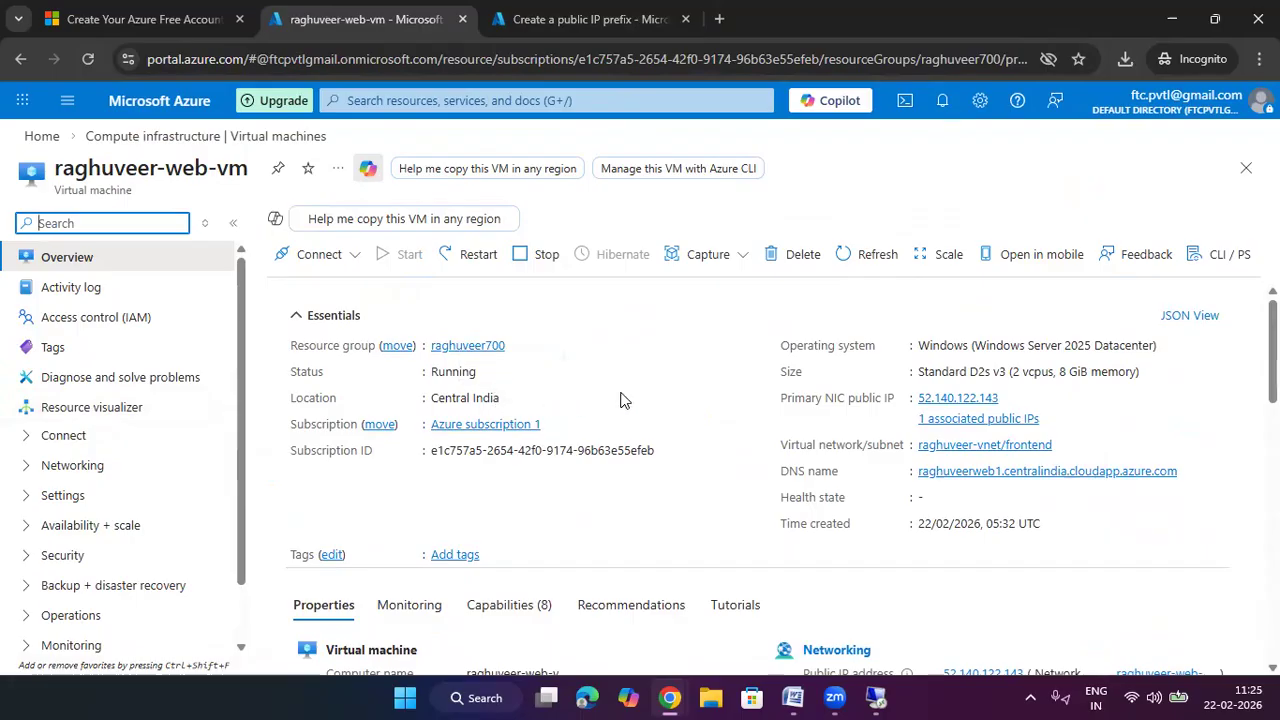
pyautogui.scroll(-2, 730, 428)
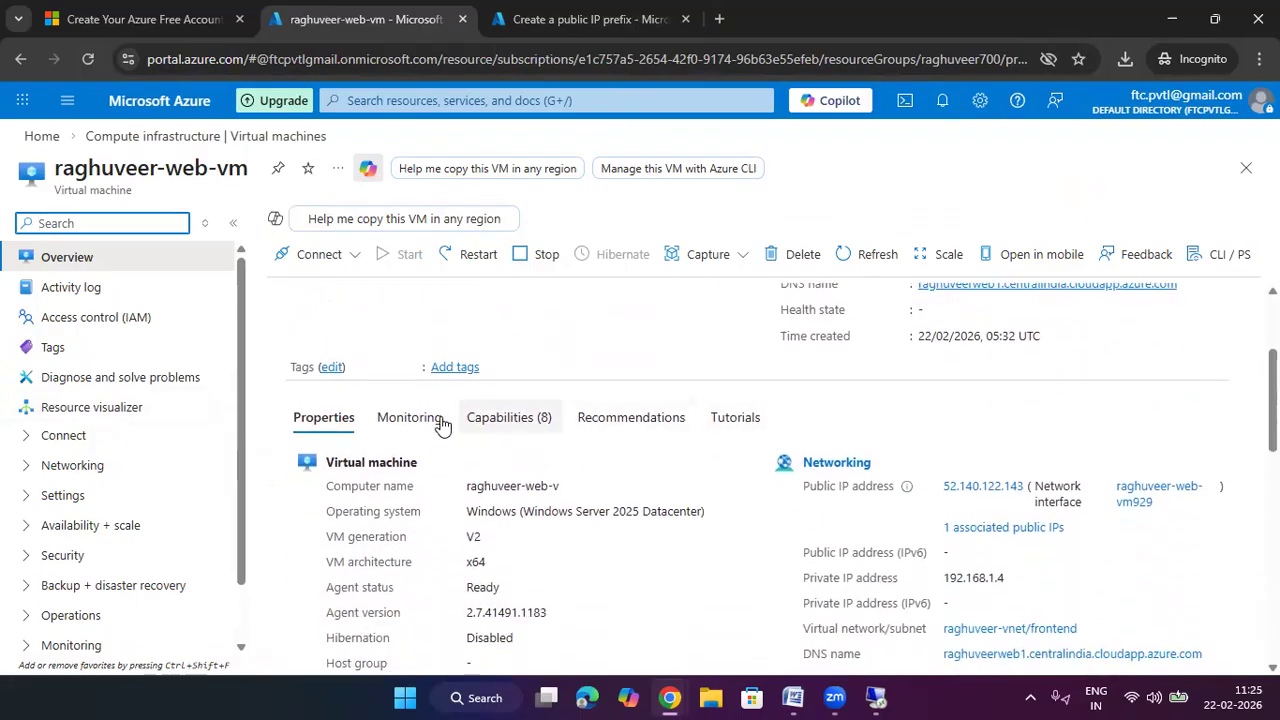
pyautogui.scroll(-1, 538, 424)
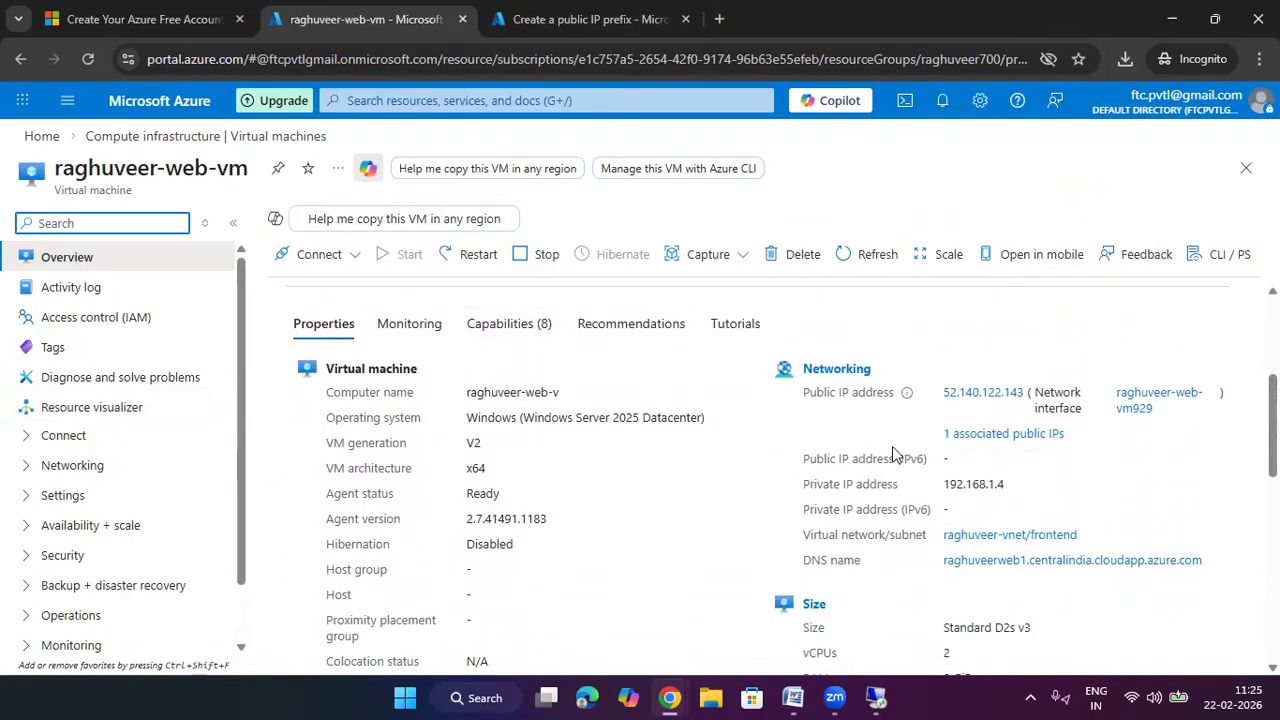
pyautogui.scroll(3, 1036, 458)
pyautogui.scroll(-5, 1036, 458)
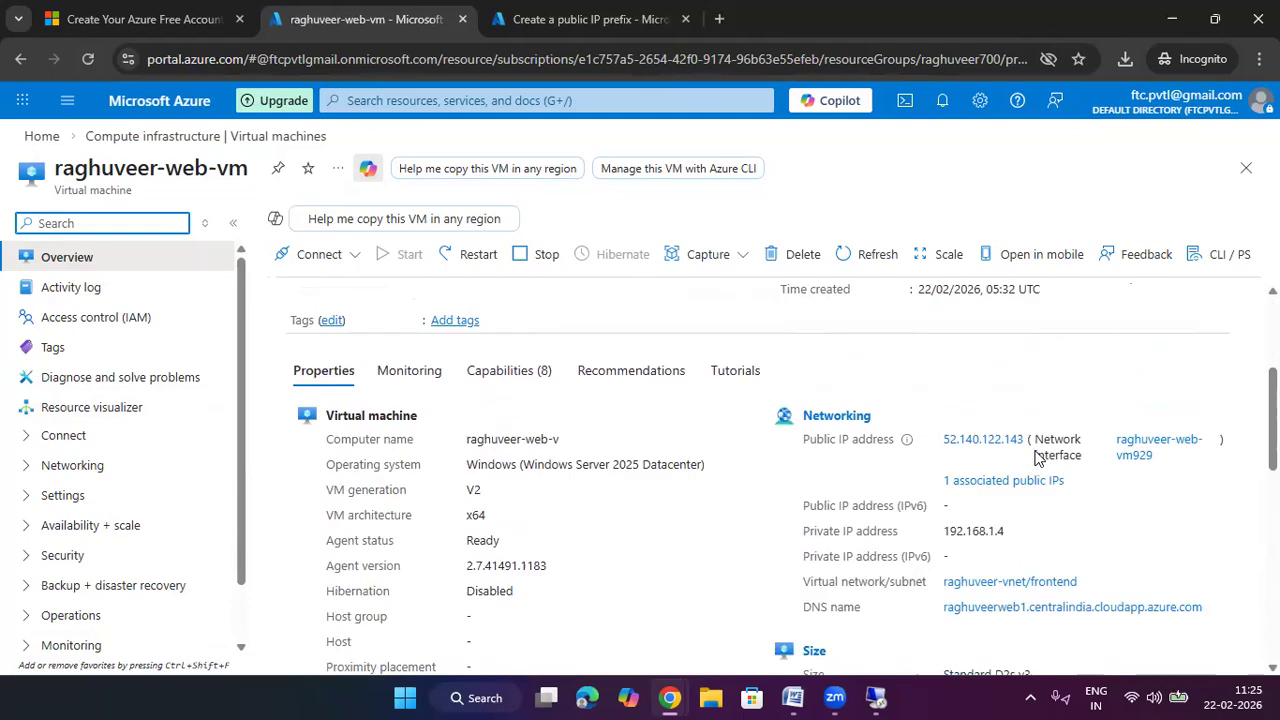
pyautogui.scroll(-2, 1036, 458)
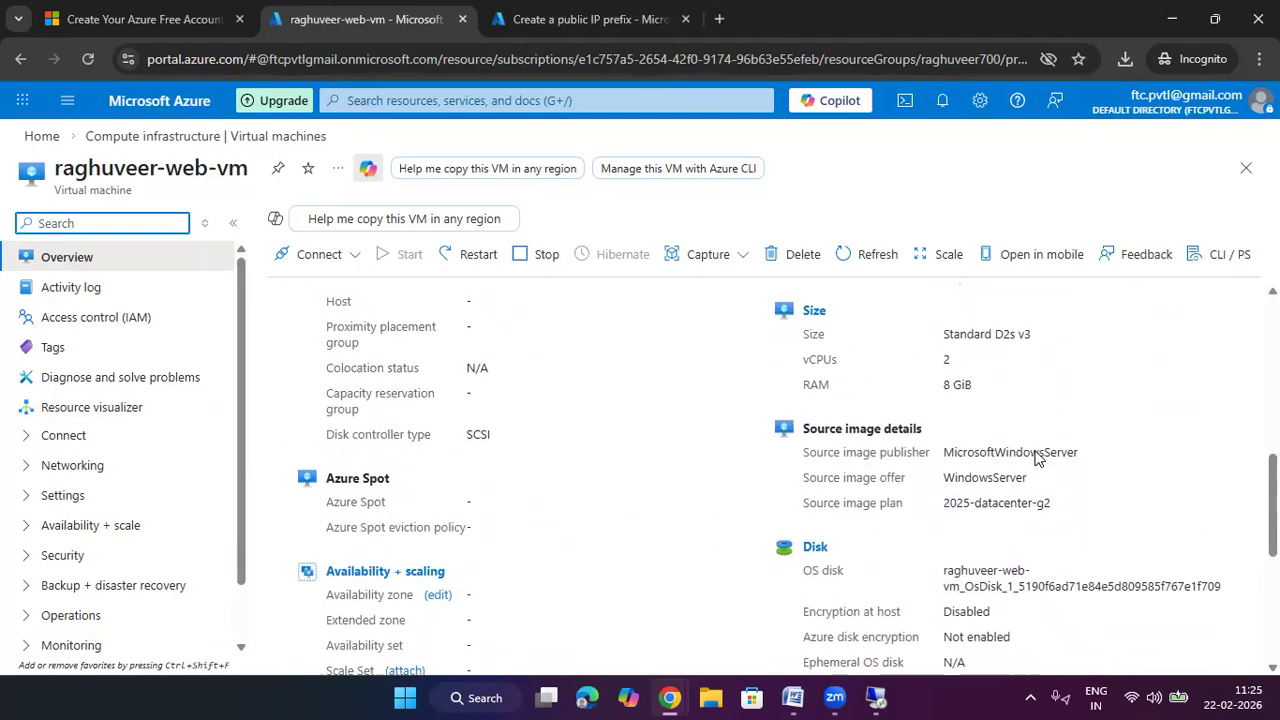
pyautogui.scroll(5, 1036, 458)
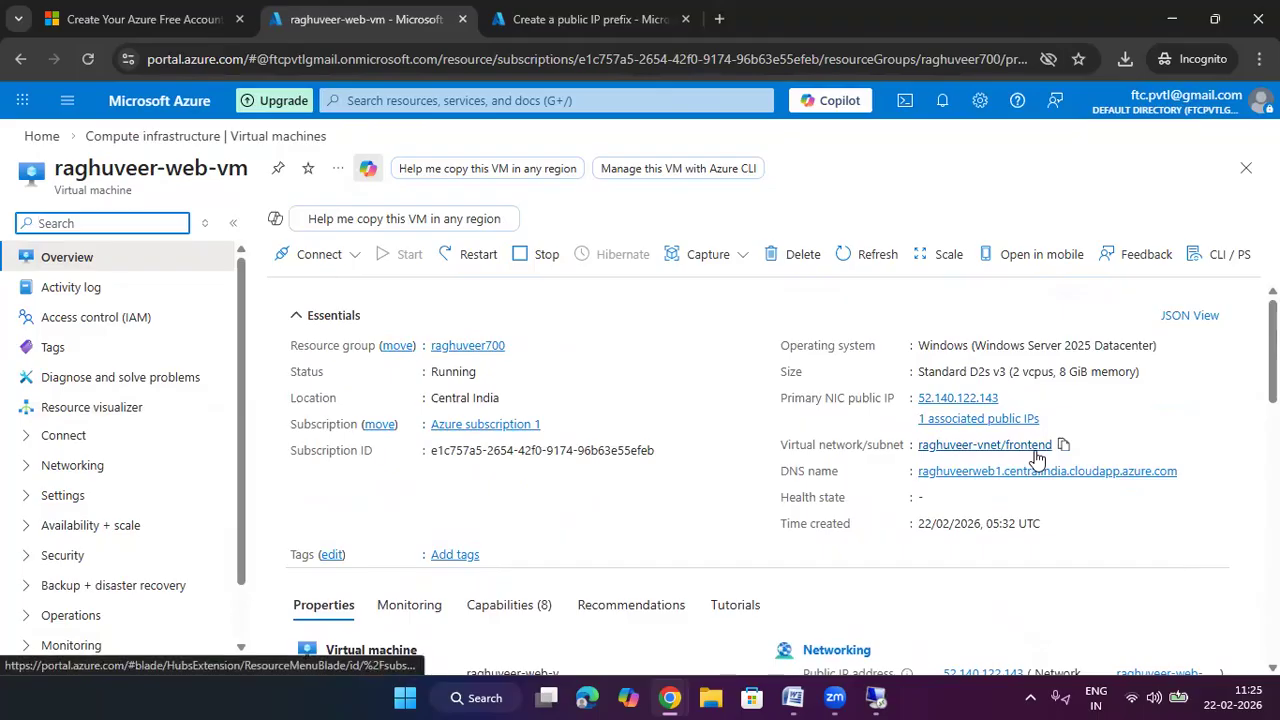
# Search the page for 'zone' to locate the Availability zone entry
pyautogui.hotkey('ctrl', 'f')
pyautogui.write('zo')
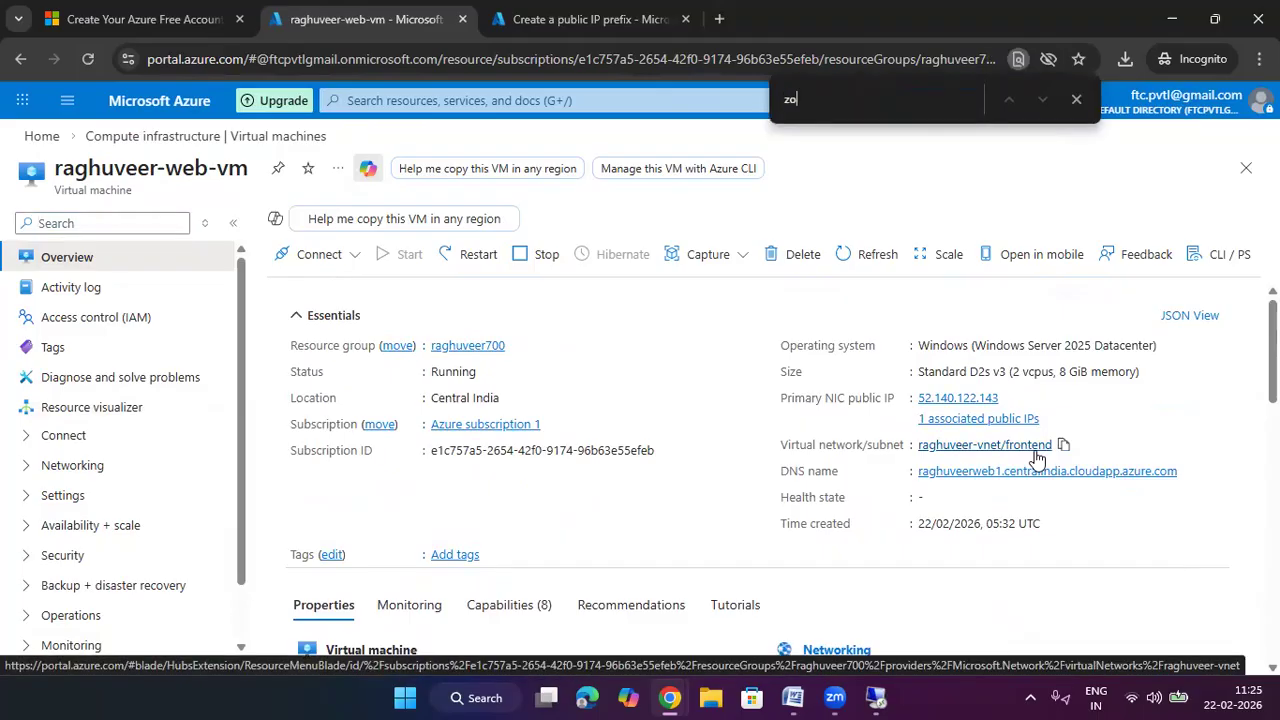
pyautogui.write('ne')
pyautogui.press('Return')
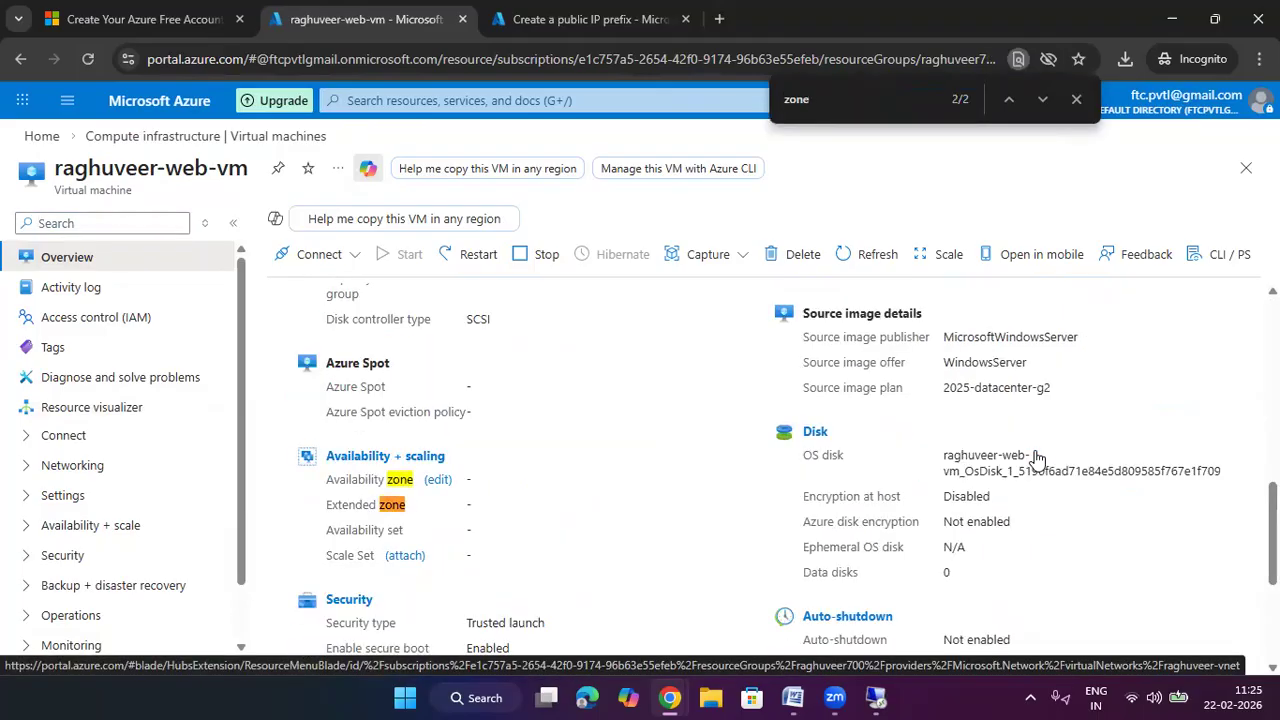
pyautogui.press('Return')
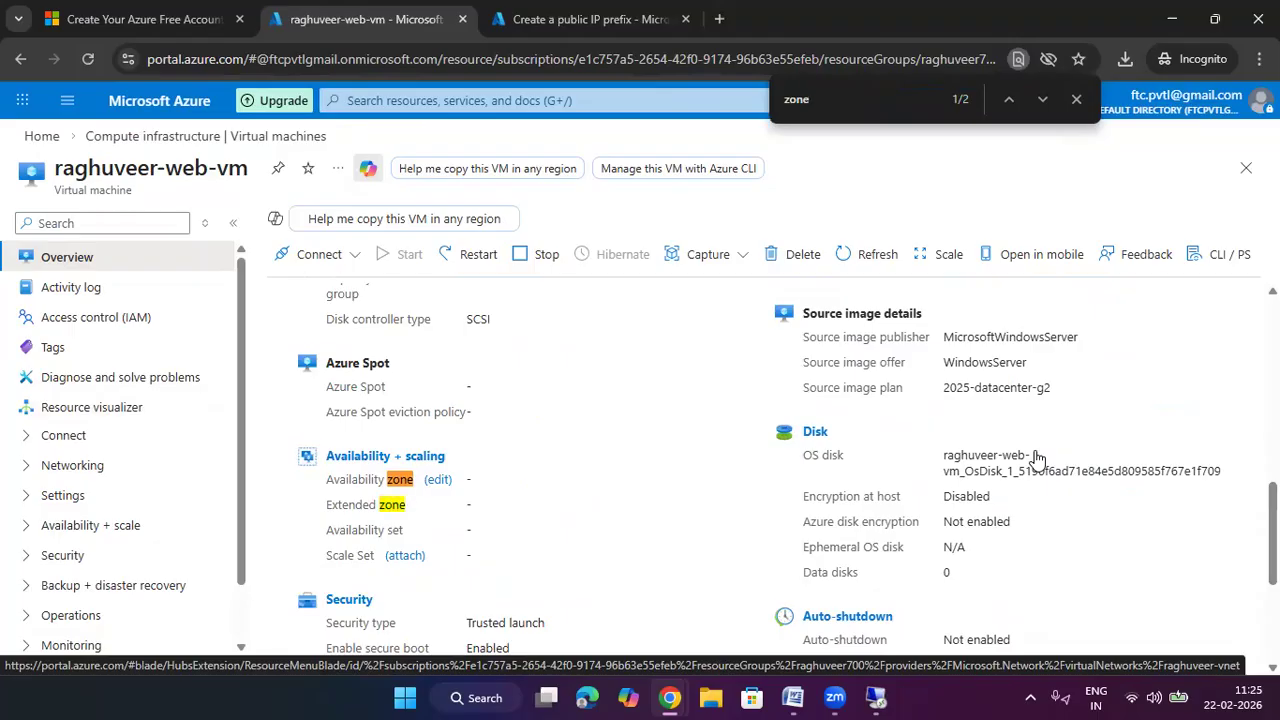
pyautogui.press('Return')
pyautogui.press('Return')
# Drop the VM availability zone change and return to the raghuveer-ip-prefix creation form
pyautogui.click(437, 480)
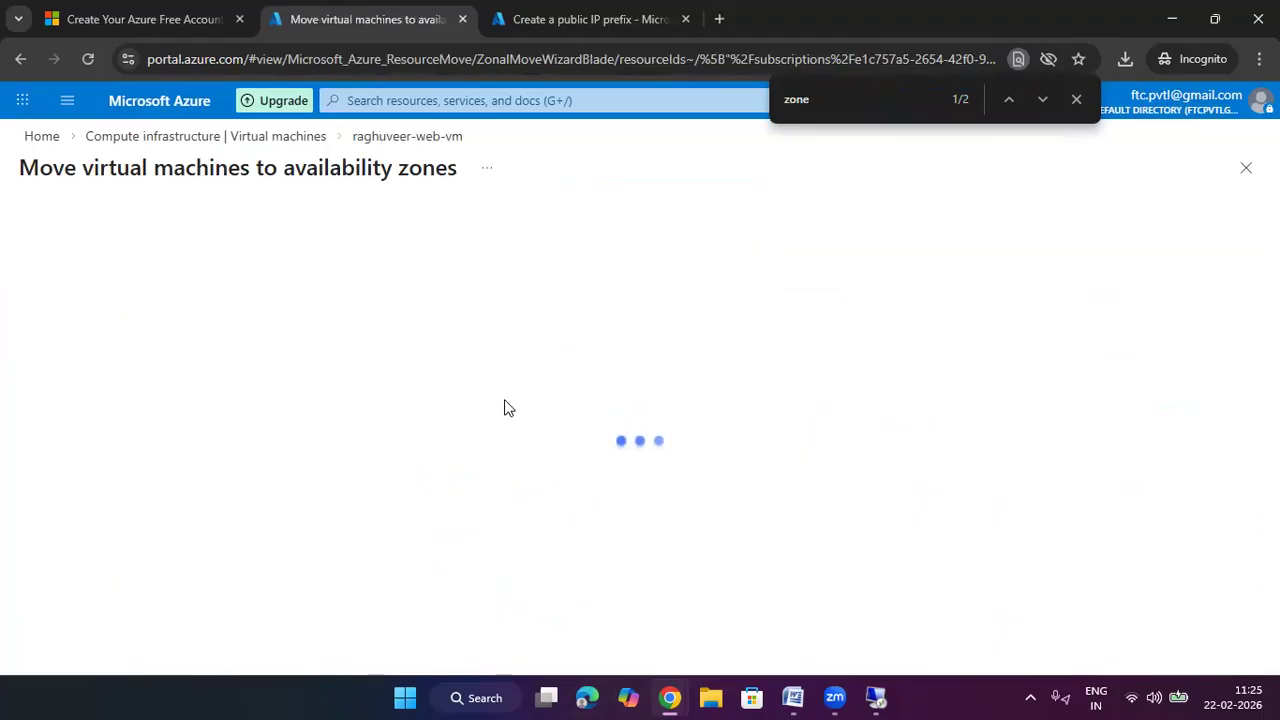
pyautogui.click(48, 139)
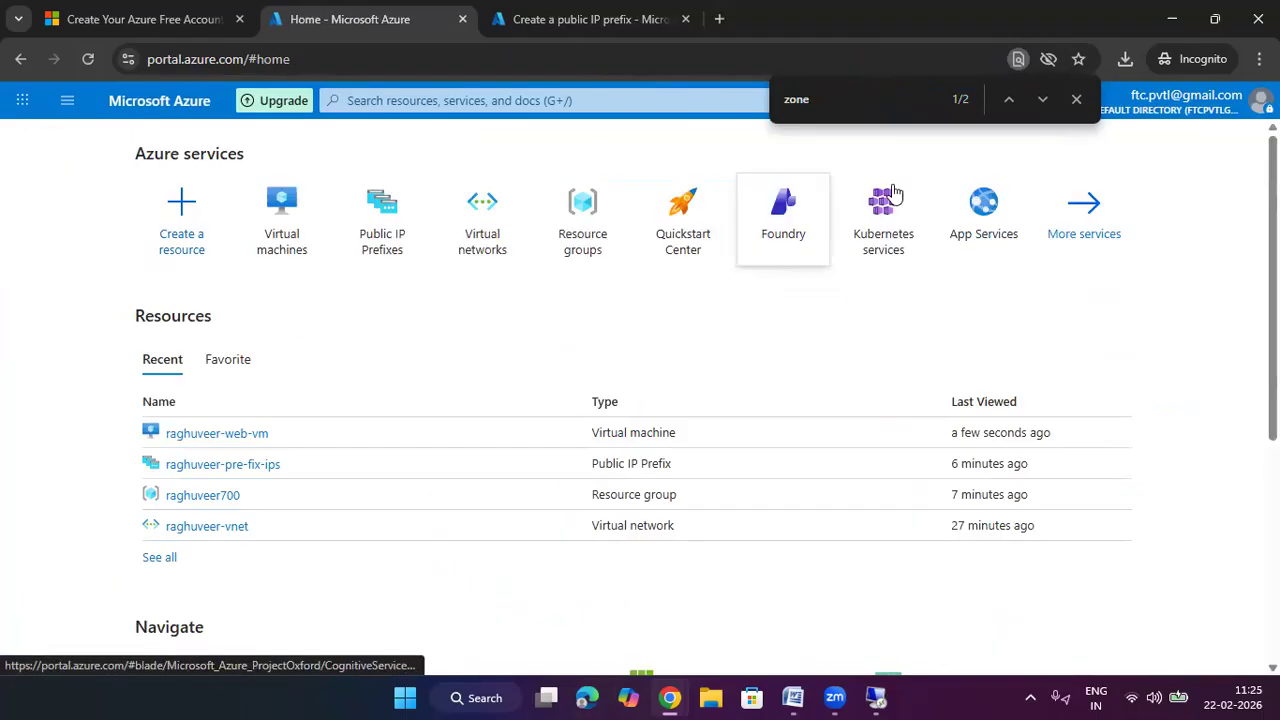
pyautogui.click(1075, 100)
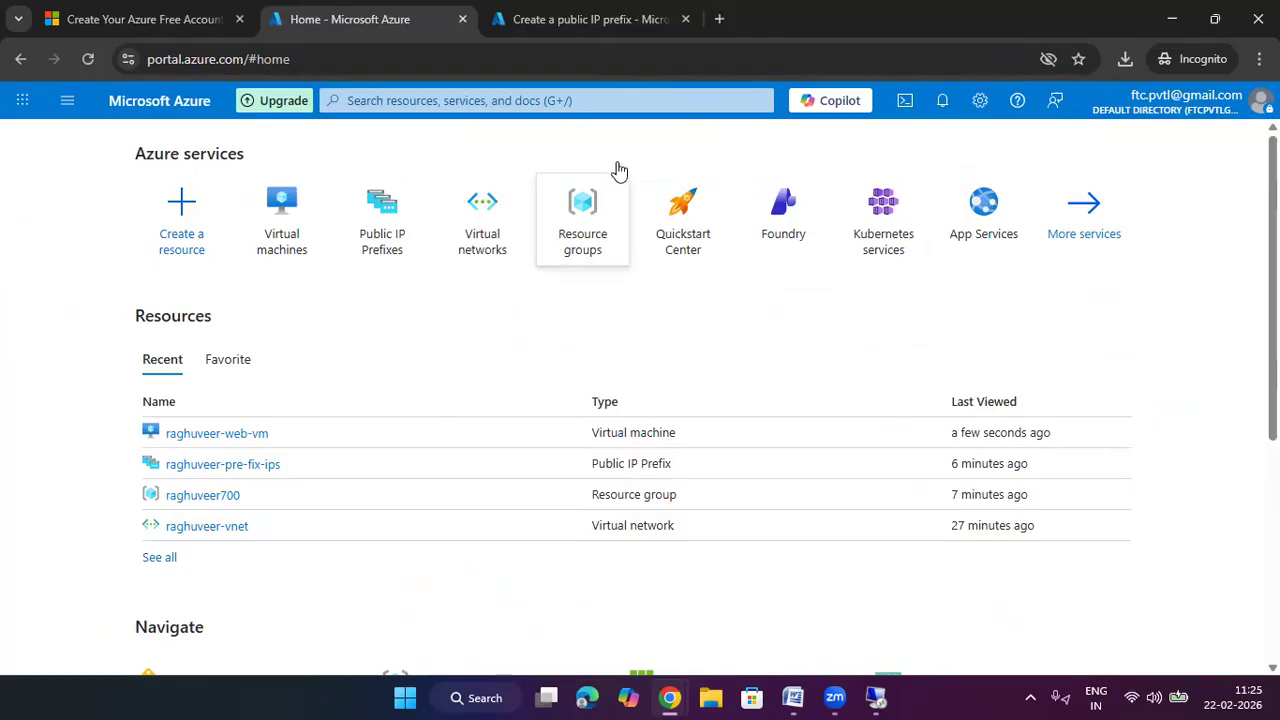
pyautogui.click(600, 19)
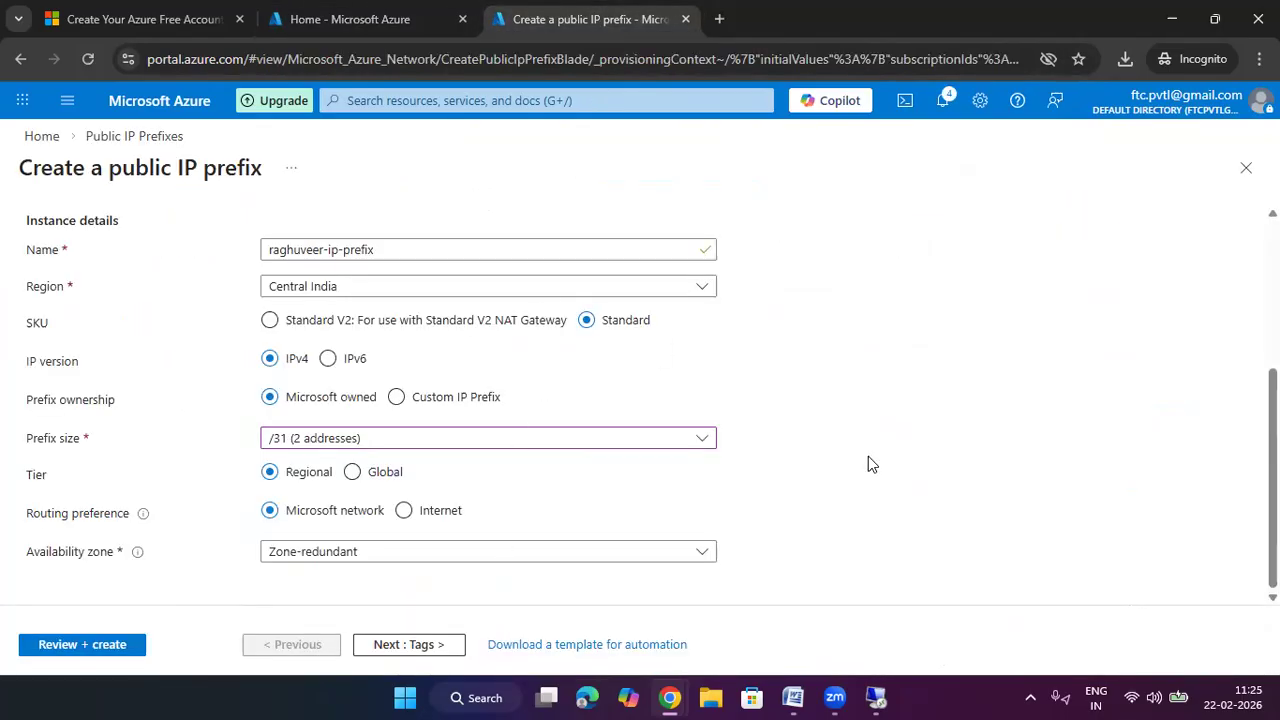
# Keep Zone-redundant for raghuveer-ip-prefix, then review and create the prefix
pyautogui.click(318, 551)
pyautogui.click(396, 551)
pyautogui.click(417, 648)
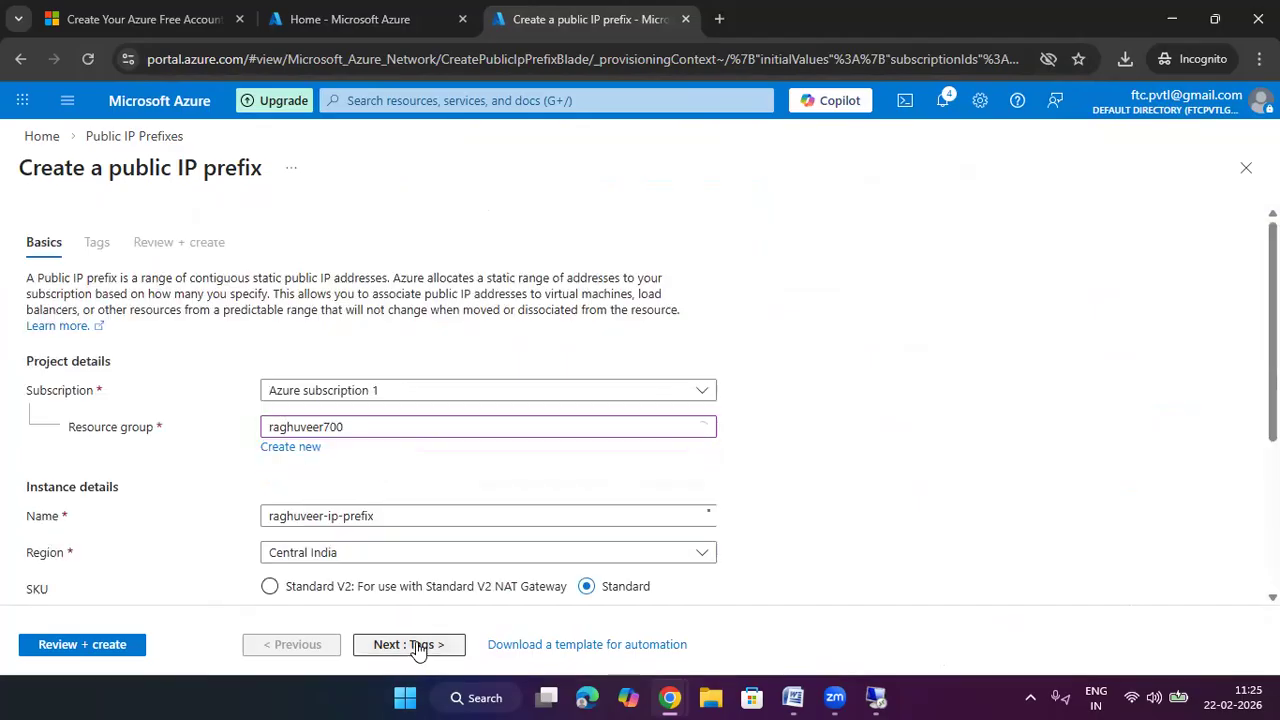
pyautogui.click(417, 648)
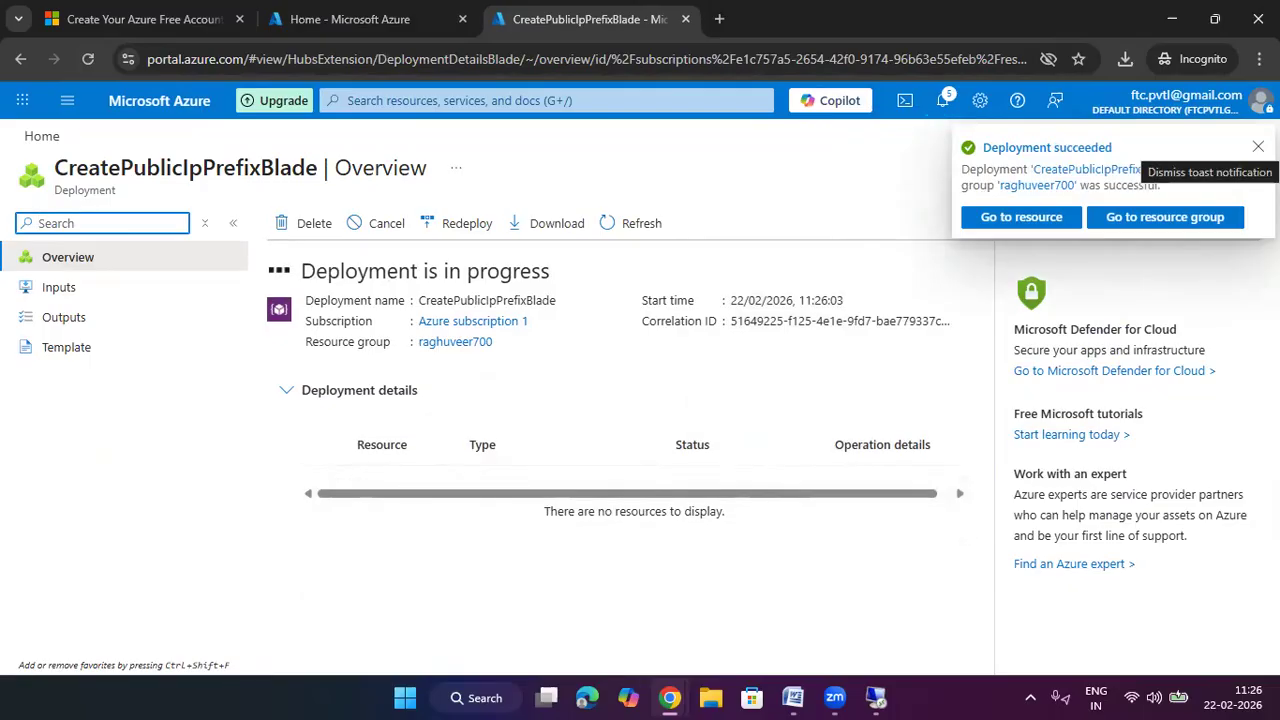
# Dismiss the deployment notification and open the deployed raghuveer-ip-prefix resource
pyautogui.click(1258, 147)
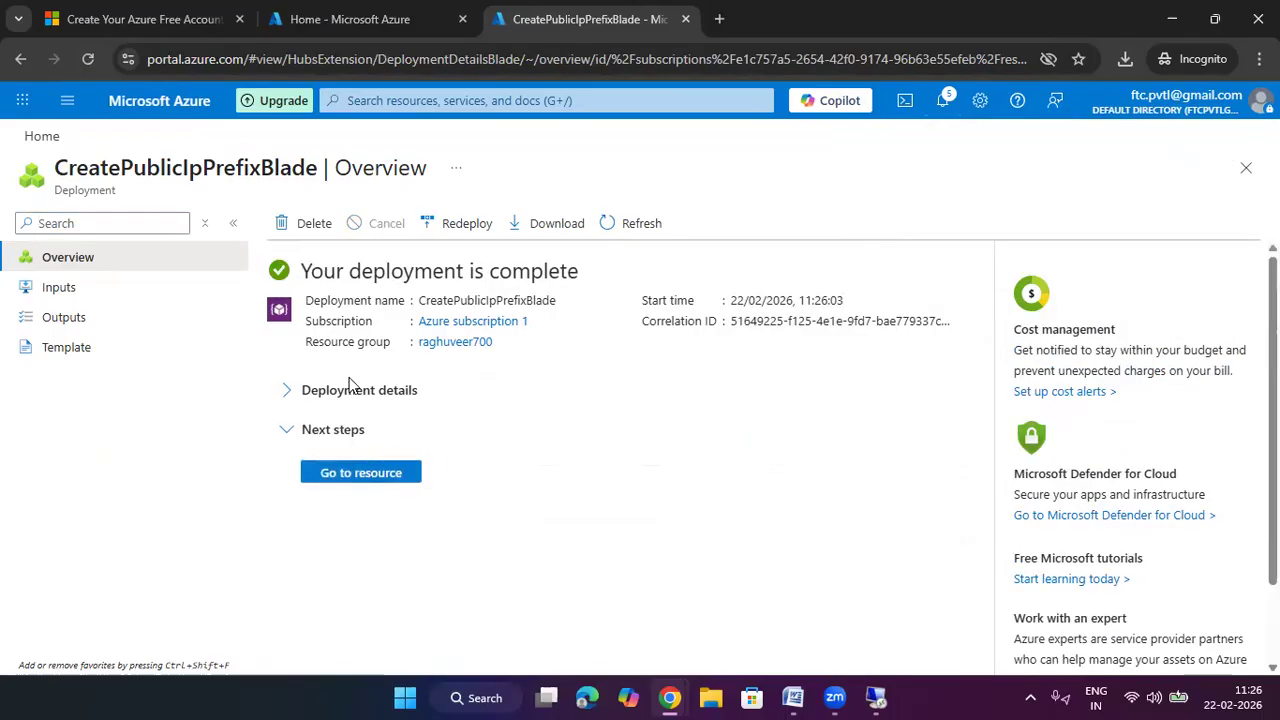
pyautogui.click(352, 388)
pyautogui.click(412, 483)
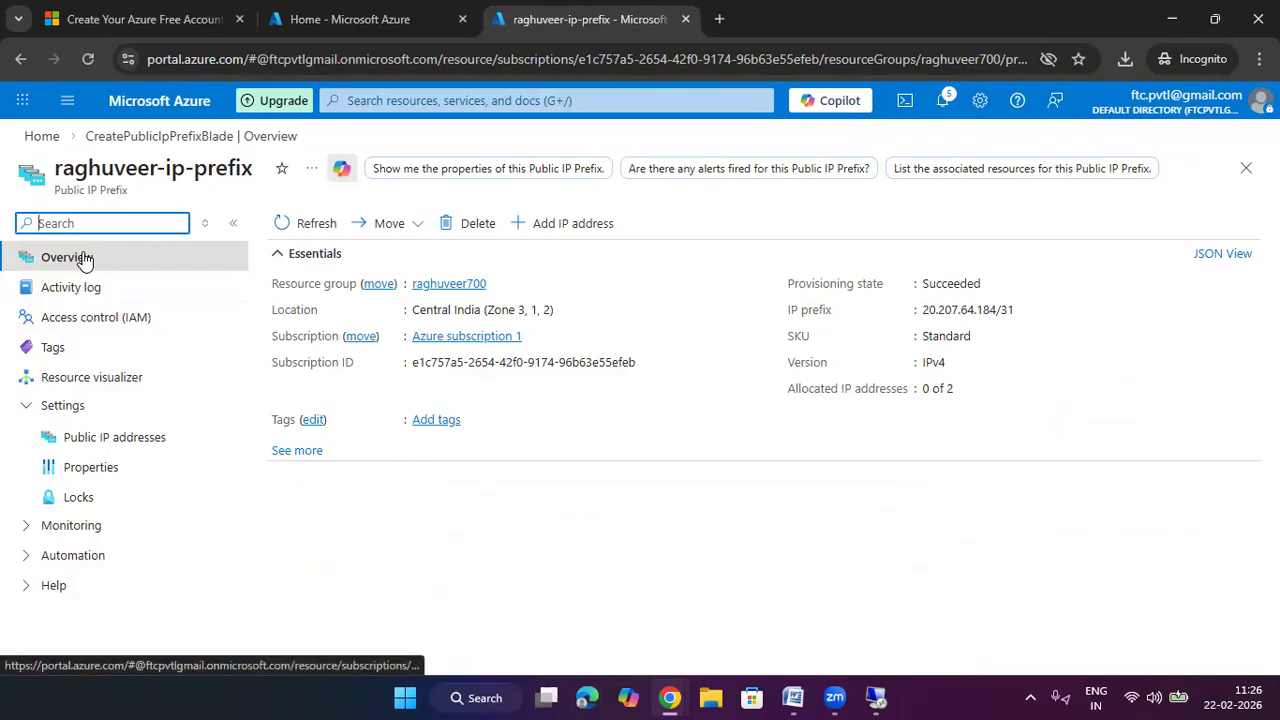
# Add public IP raghuveer-ip-prefix1 from the prefix with DNS name label raghvueerweb3
pyautogui.click(578, 224)
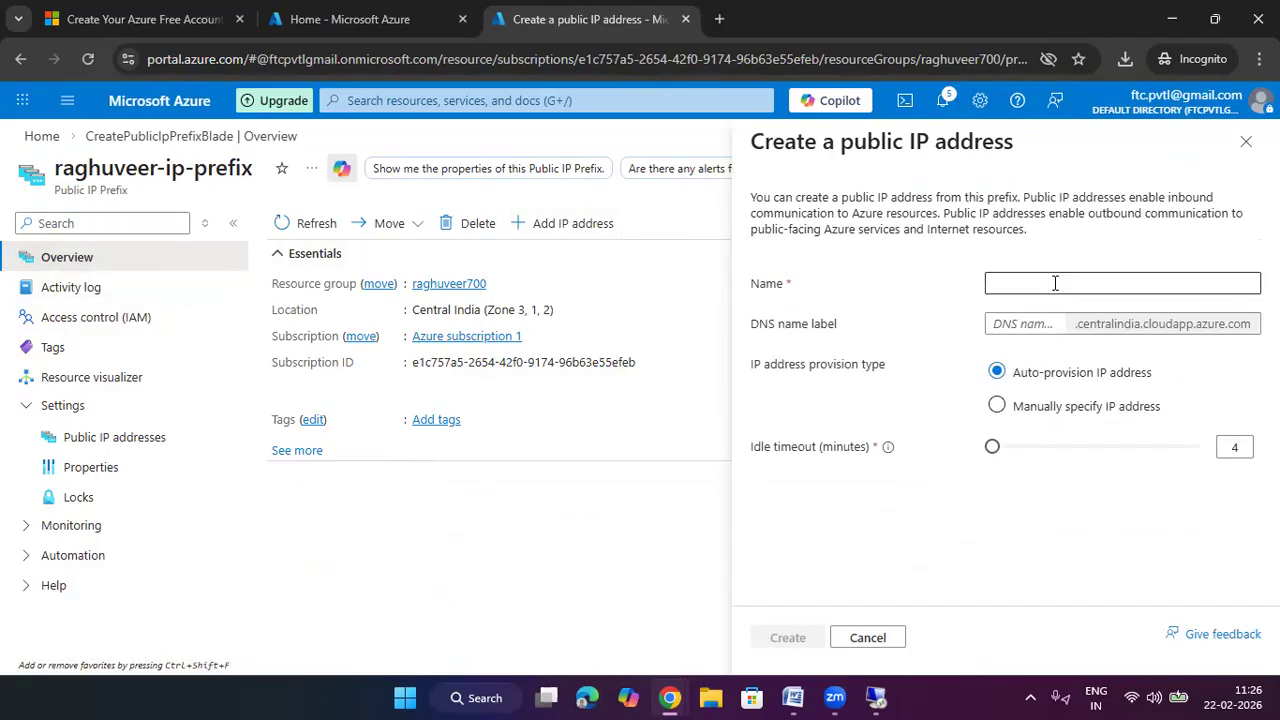
pyautogui.click(1055, 283)
pyautogui.write('ragh')
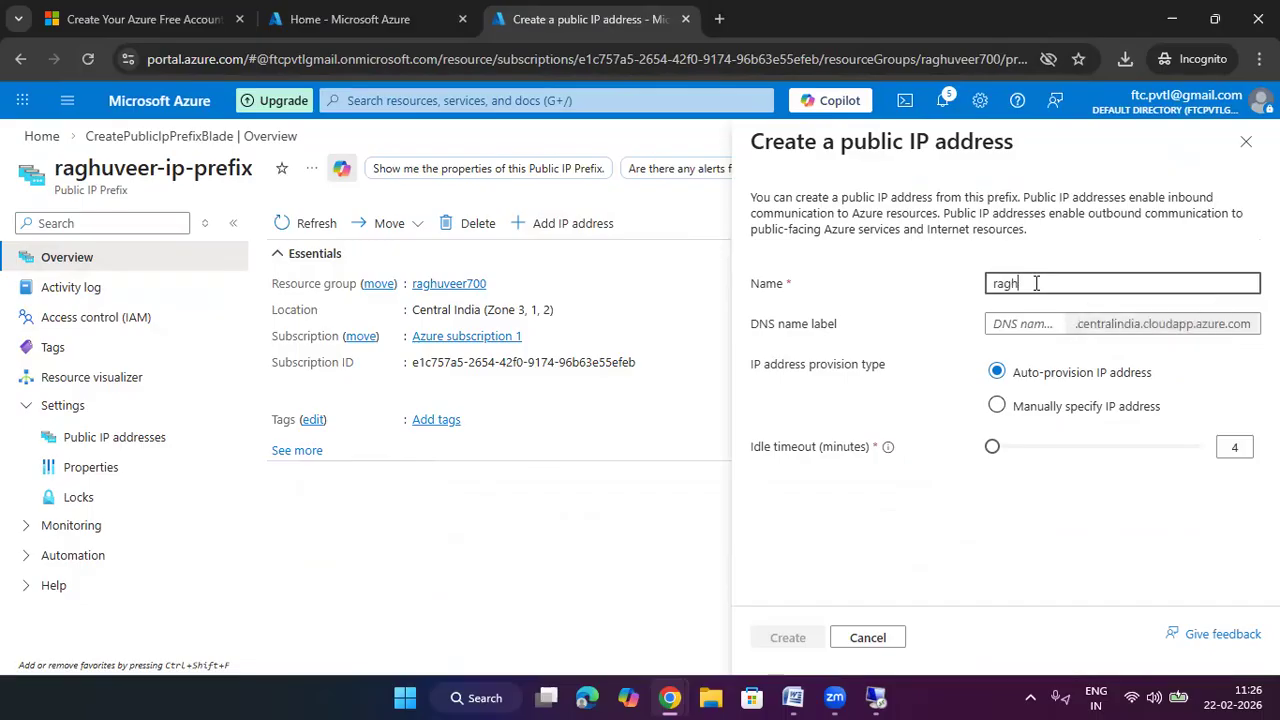
pyautogui.write('uveer-i')
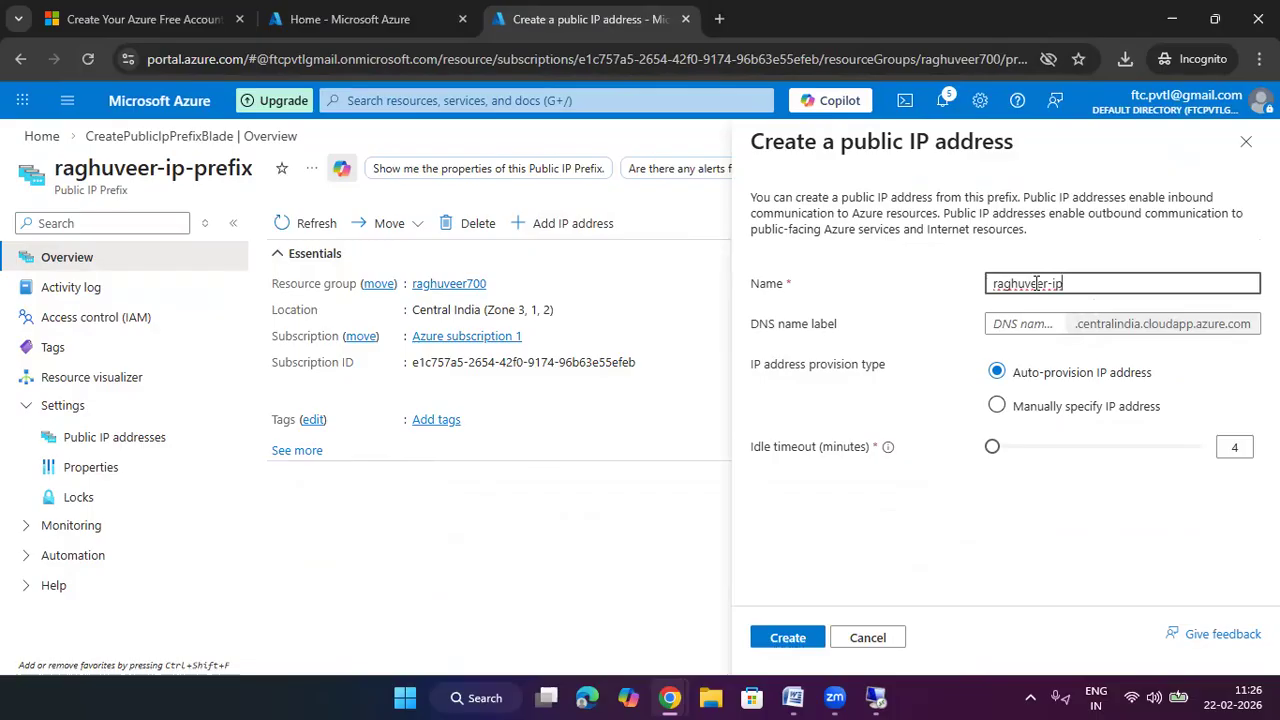
pyautogui.write('p-prefix1')
pyautogui.click(1040, 327)
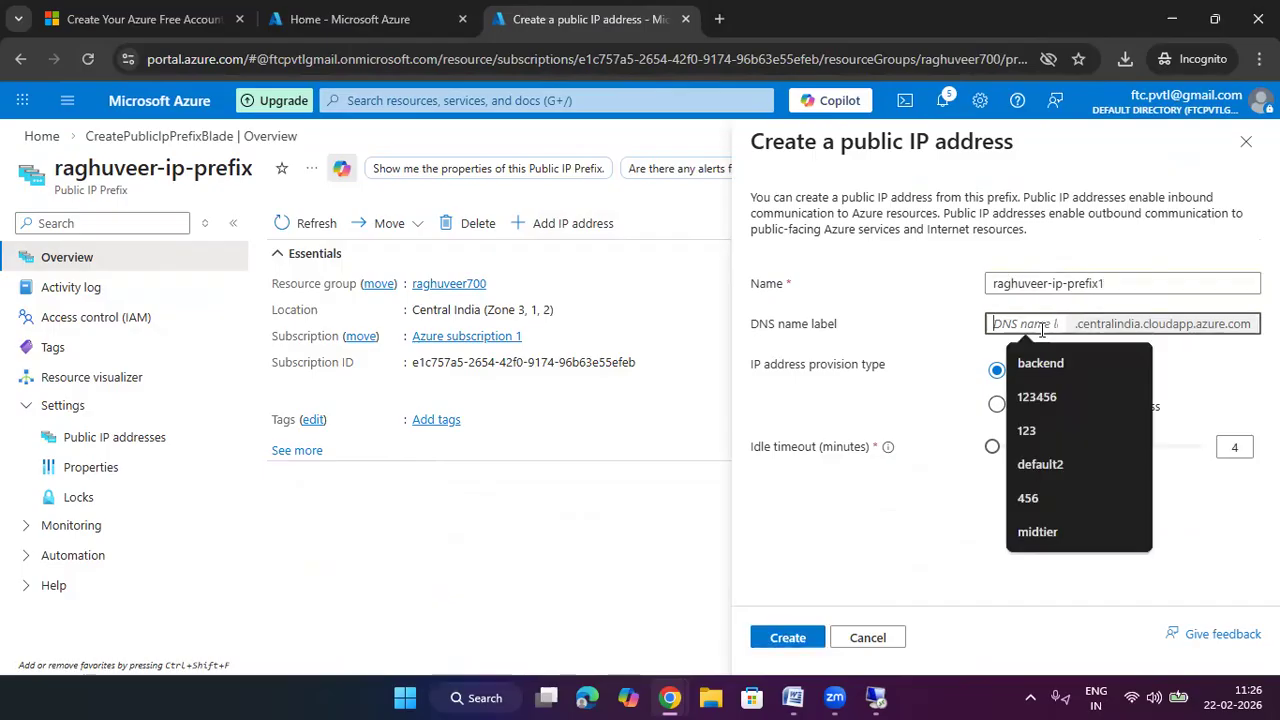
pyautogui.write('raghvue')
pyautogui.write('erweb')
pyautogui.write('3')
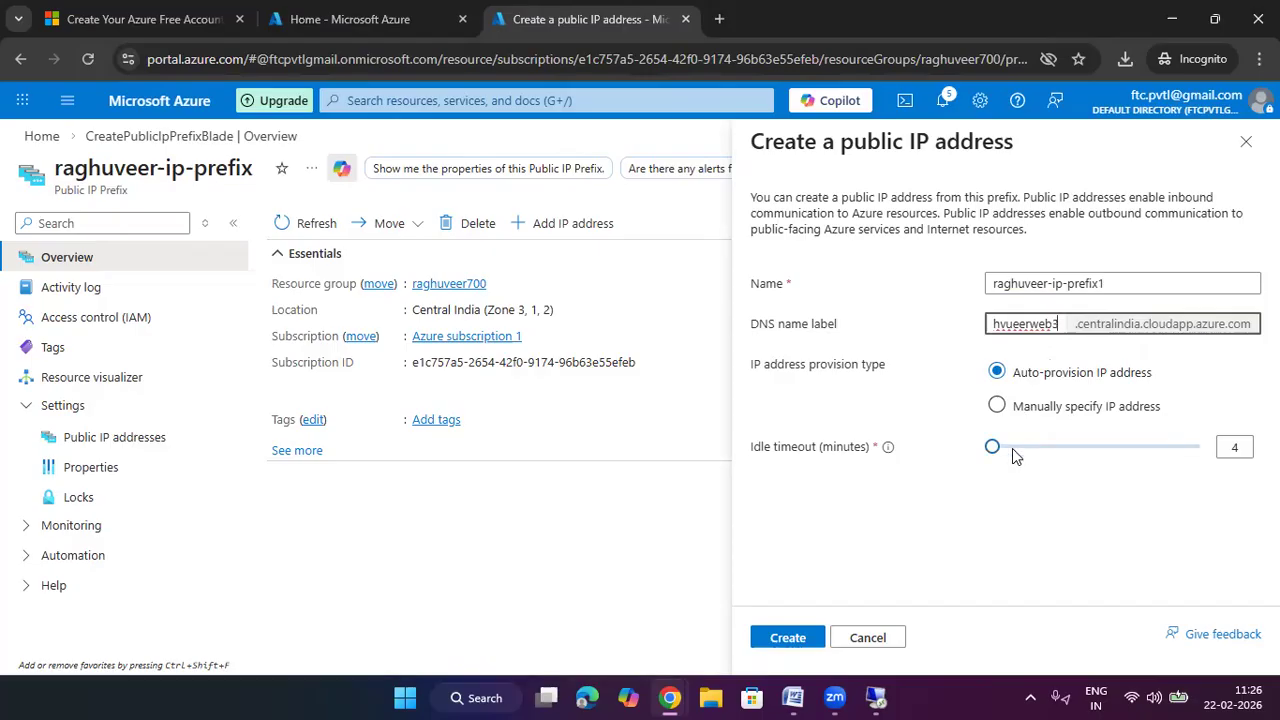
pyautogui.click(787, 638)
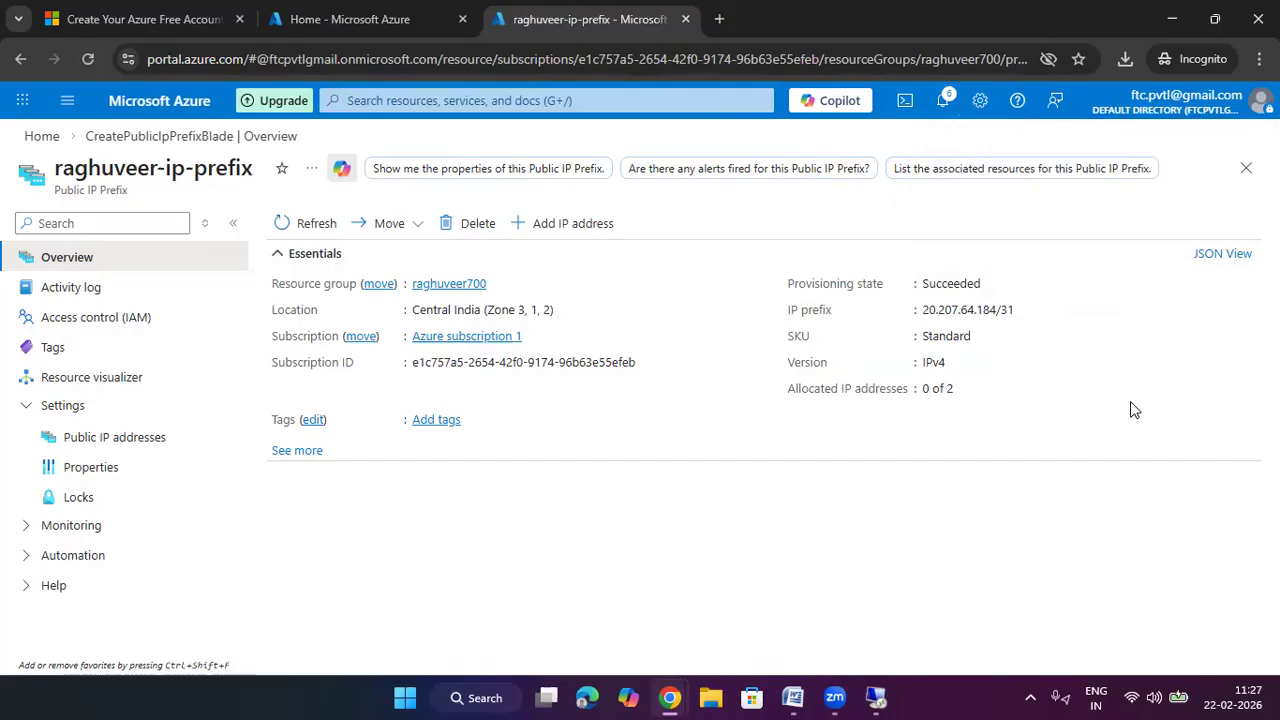
# Open raghuveer-web-vm from the Virtual machines list and view its Networking page
pyautogui.click(322, 8)
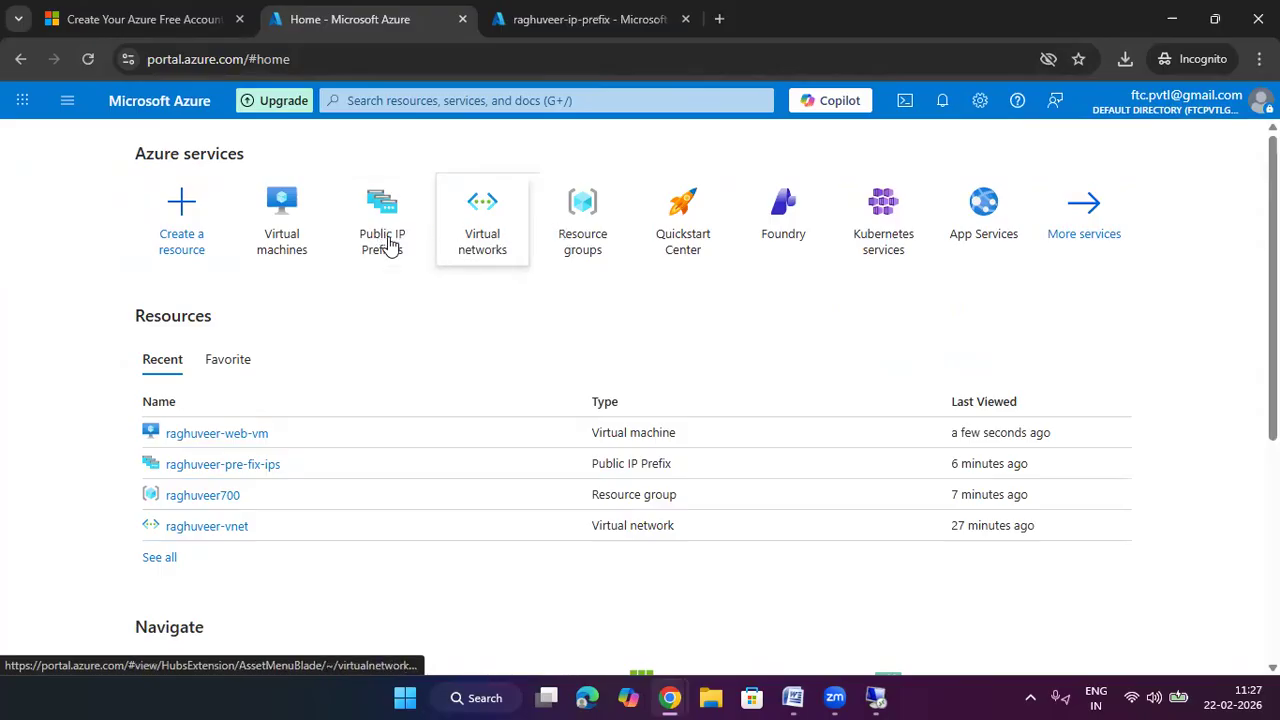
pyautogui.click(283, 215)
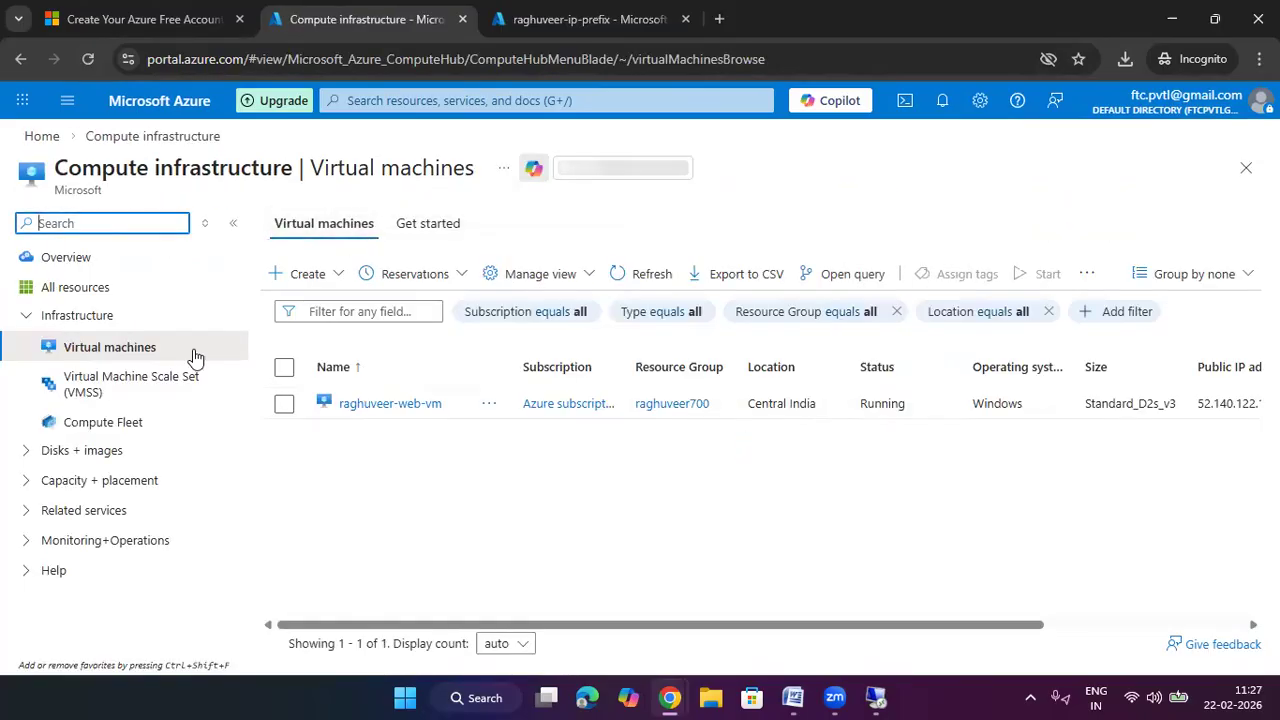
pyautogui.click(356, 403)
pyautogui.scroll(-3, 375, 377)
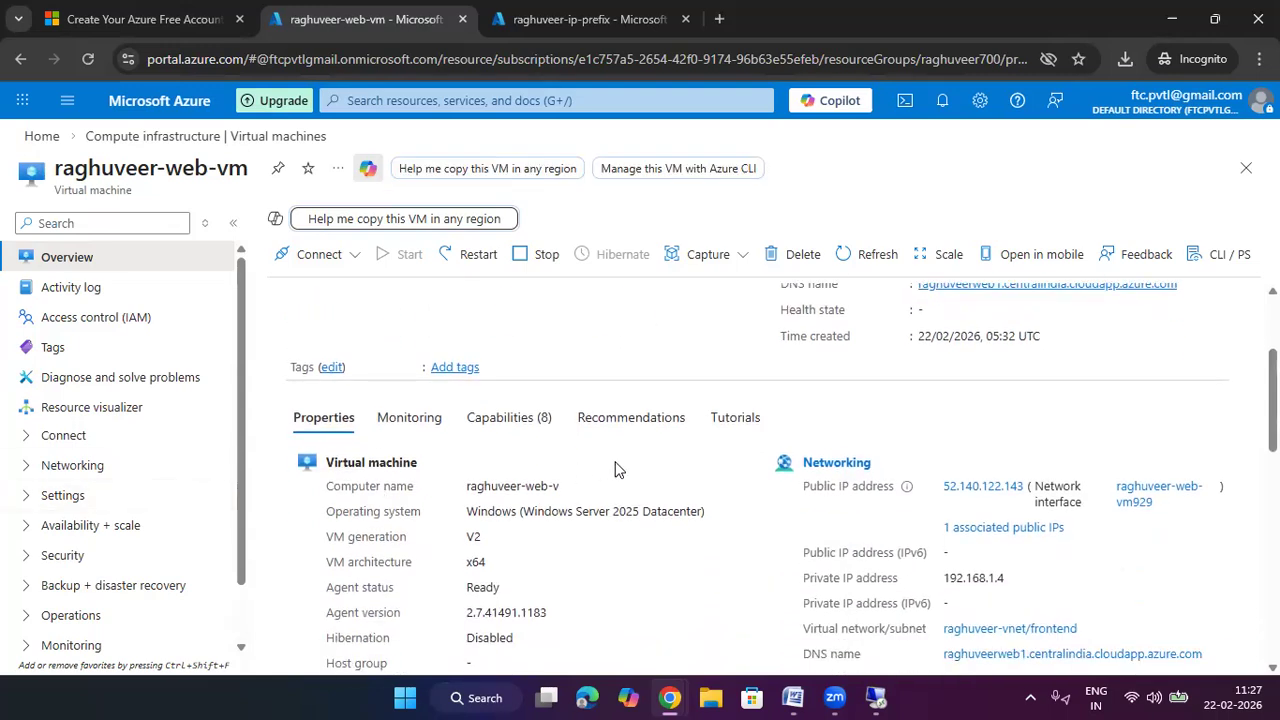
pyautogui.click(860, 463)
pyautogui.scroll(-1, 210, 455)
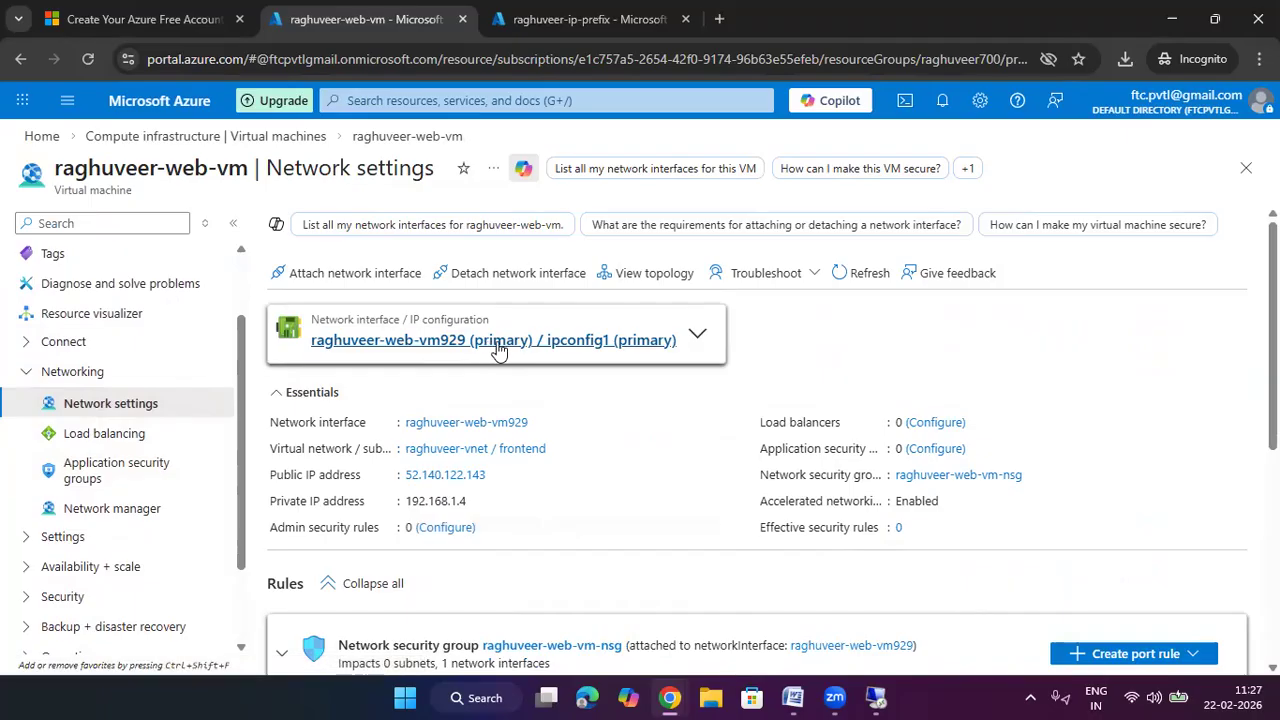
# Open NIC raghuveer-web-vm929's IP configurations and highlight ipconfig1's public IP 52.140.122.143
pyautogui.click(585, 343)
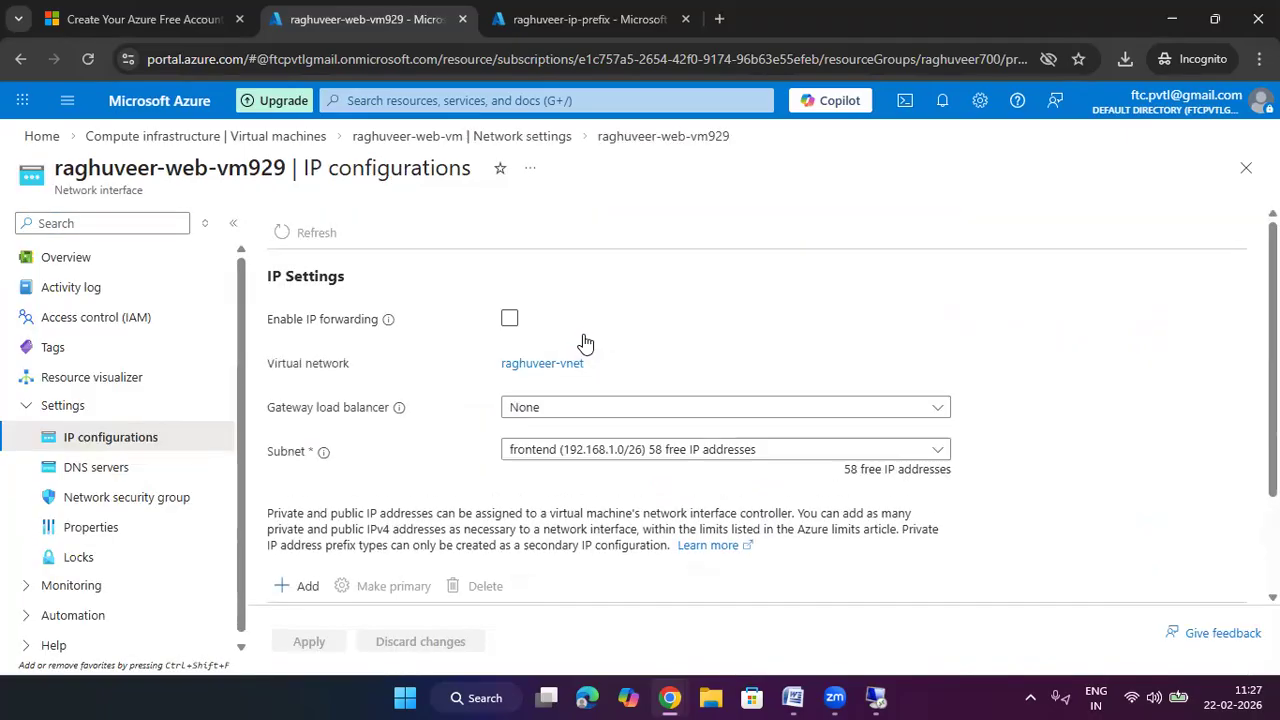
pyautogui.scroll(-3, 585, 343)
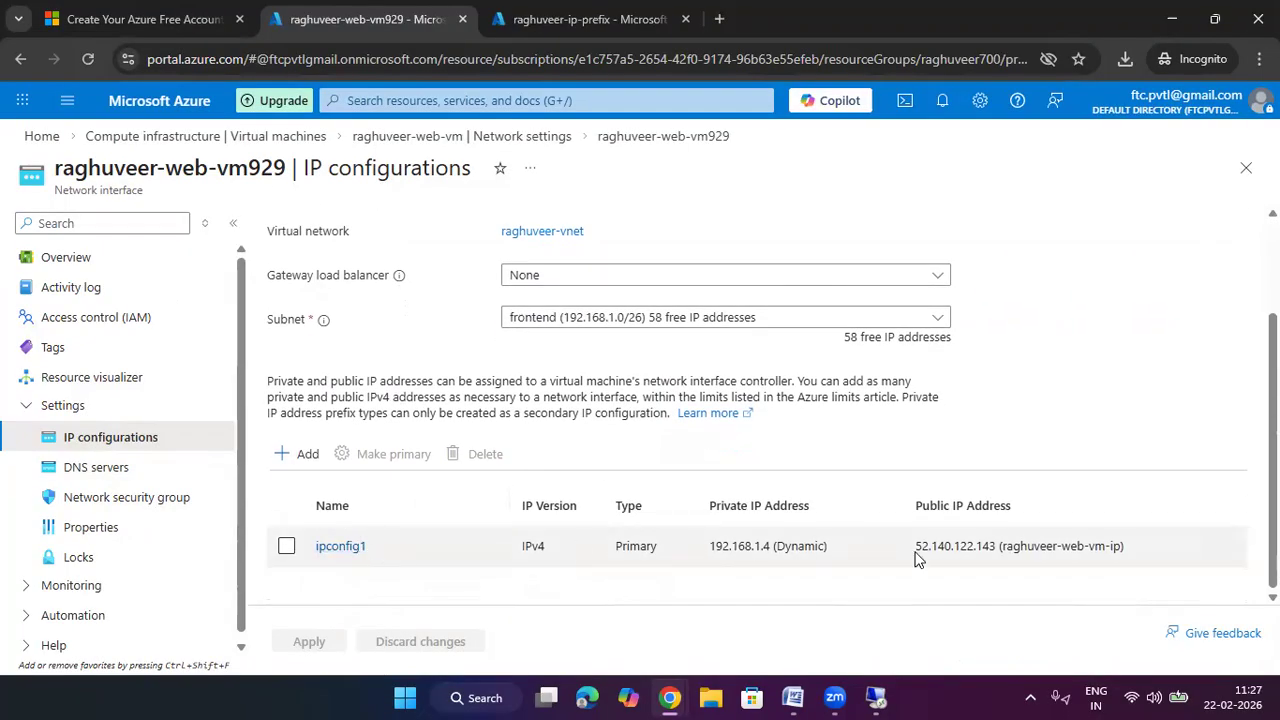
pyautogui.moveTo(1132, 542); pyautogui.dragTo(918, 552)
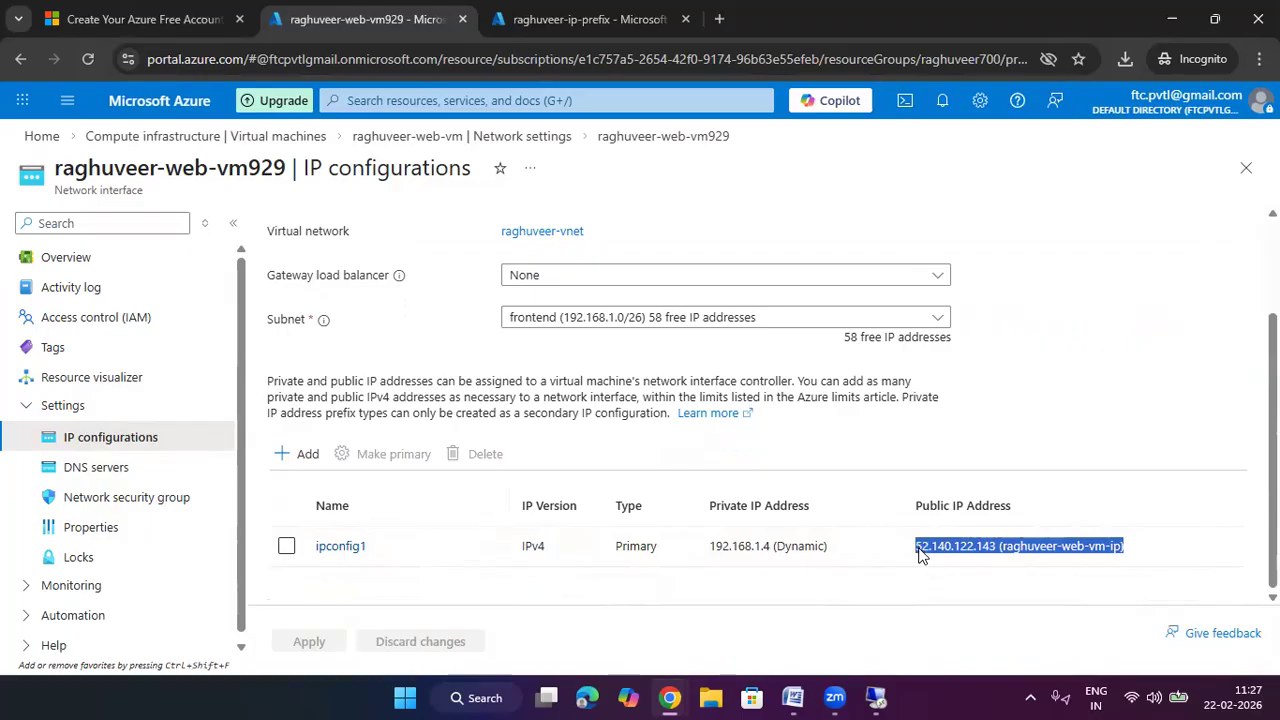
# Inspect ipconfig1's public IP address options, then close the edit pane without saving
pyautogui.click(348, 546)
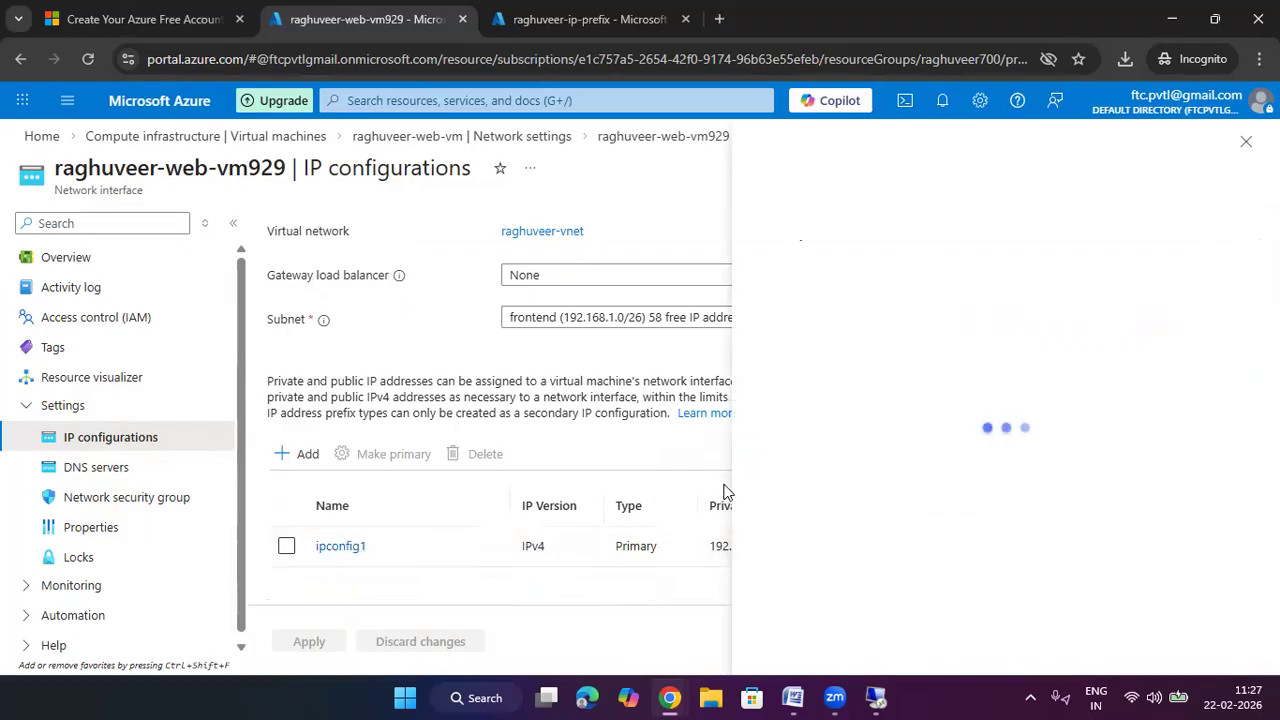
pyautogui.scroll(-2, 849, 463)
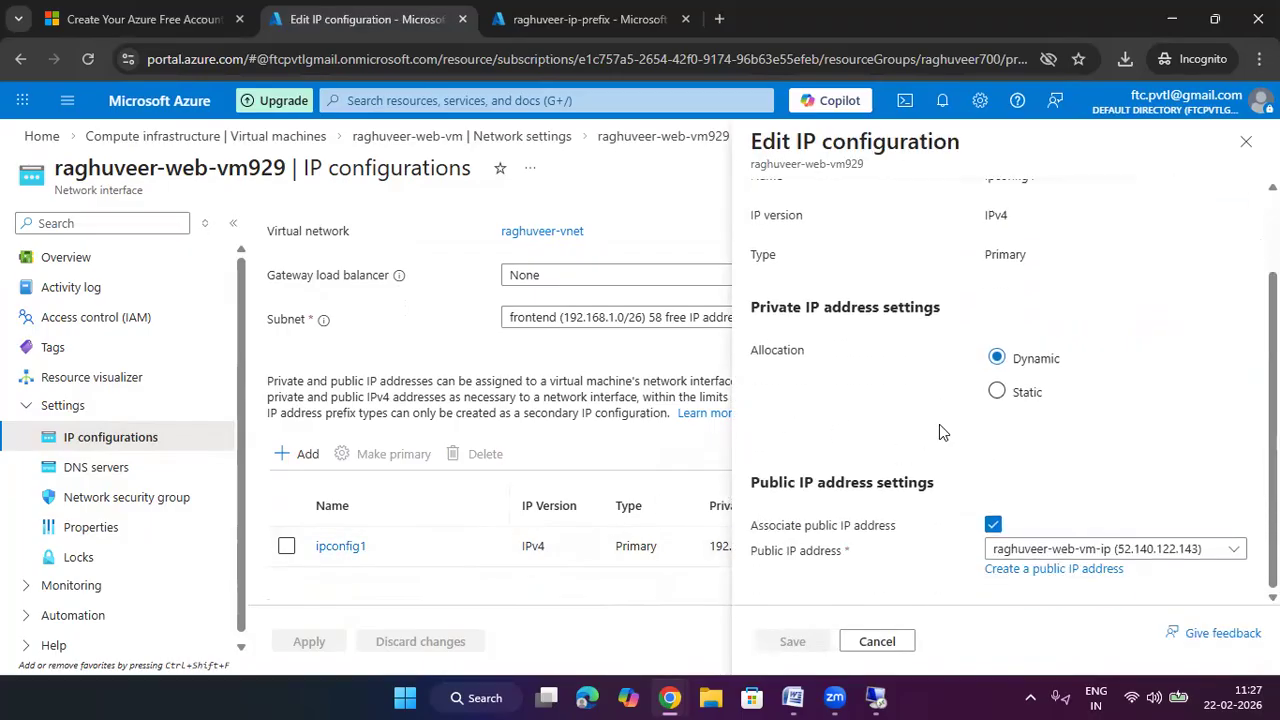
pyautogui.click(1052, 551)
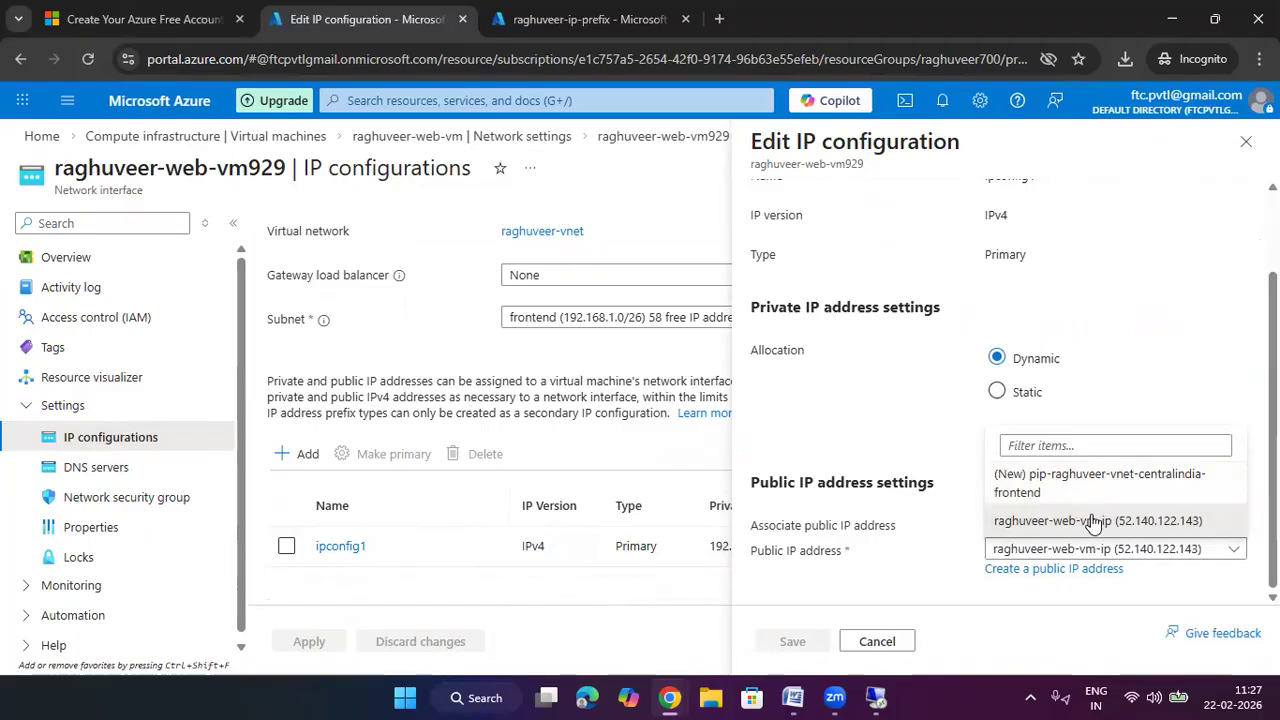
pyautogui.click(1106, 396)
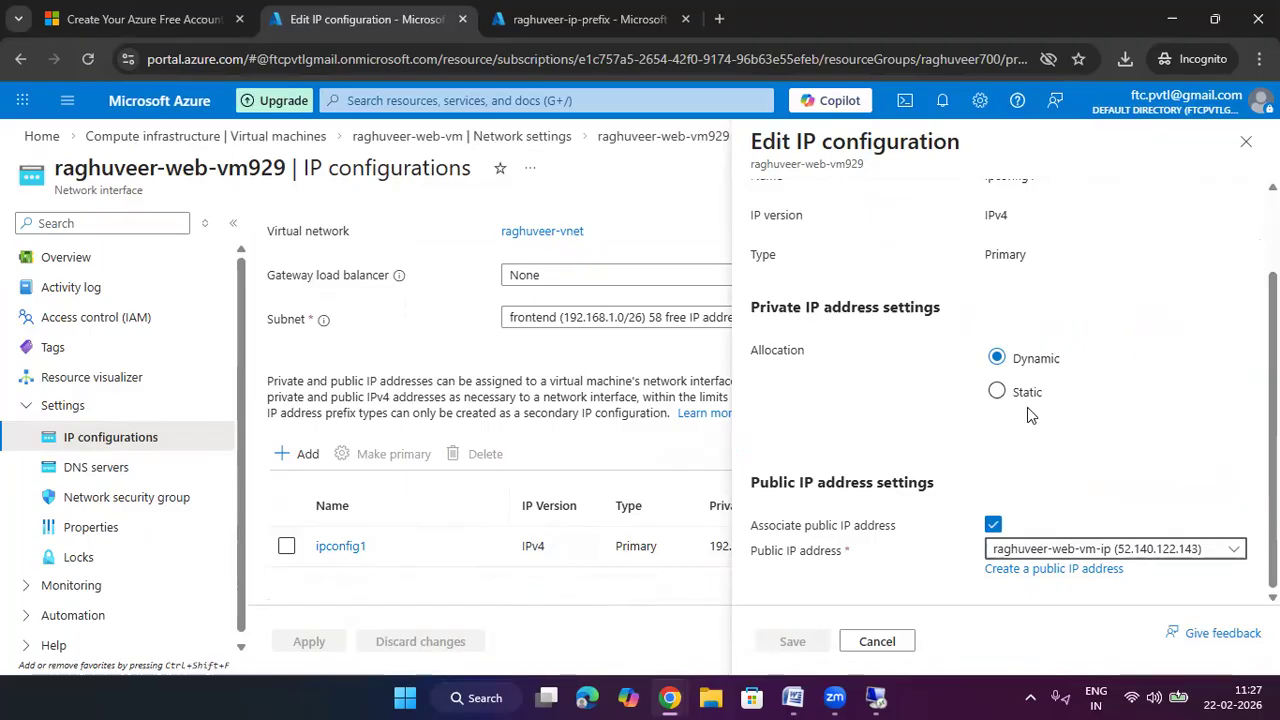
pyautogui.scroll(2, 895, 594)
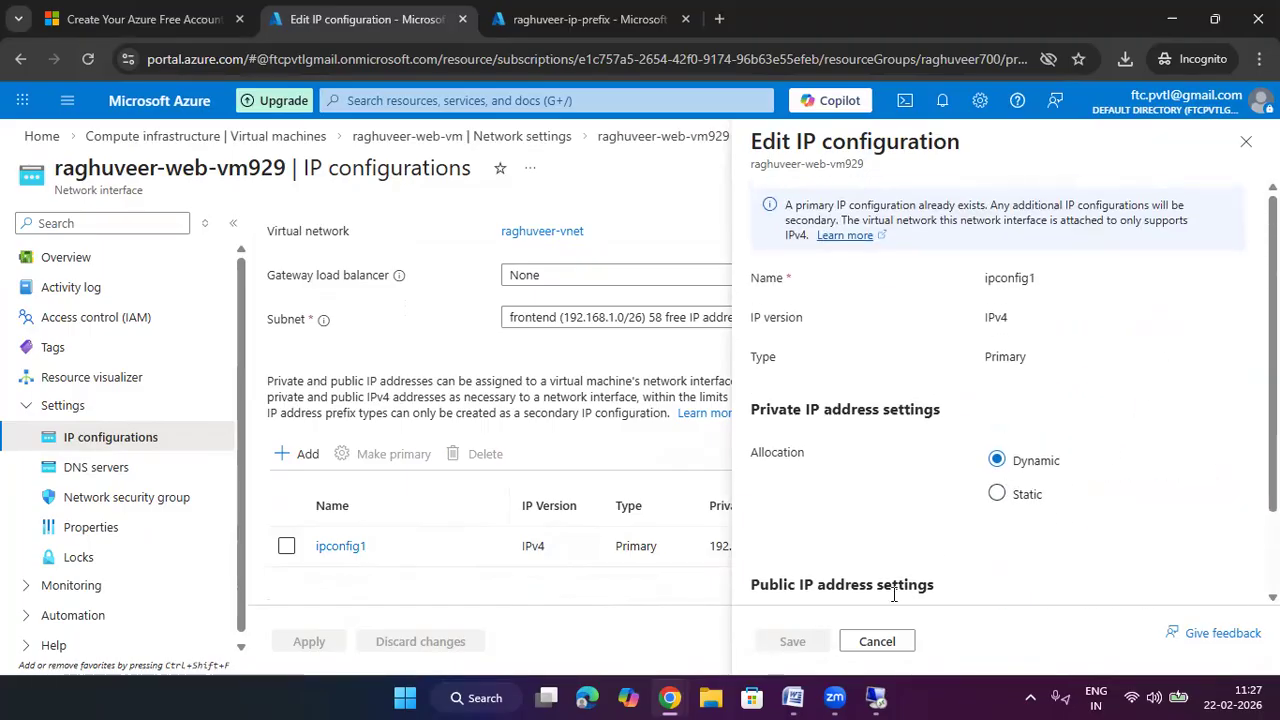
pyautogui.click(877, 641)
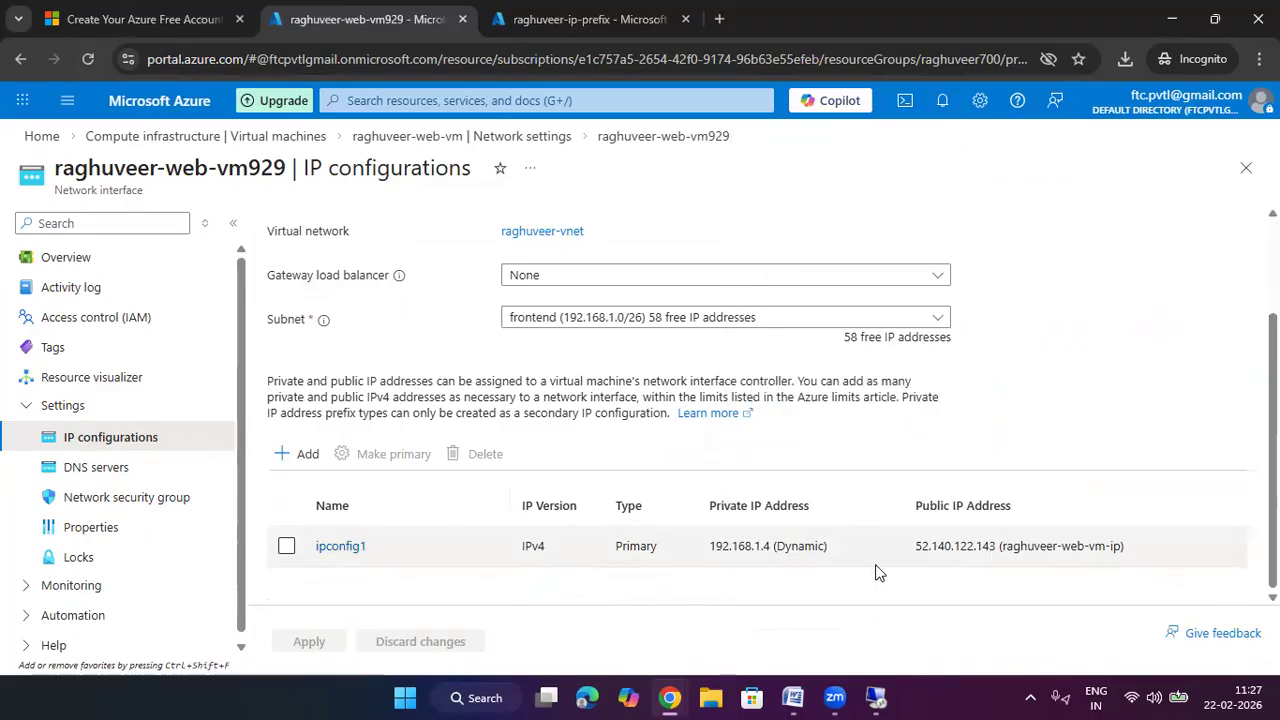
pyautogui.click(300, 455)
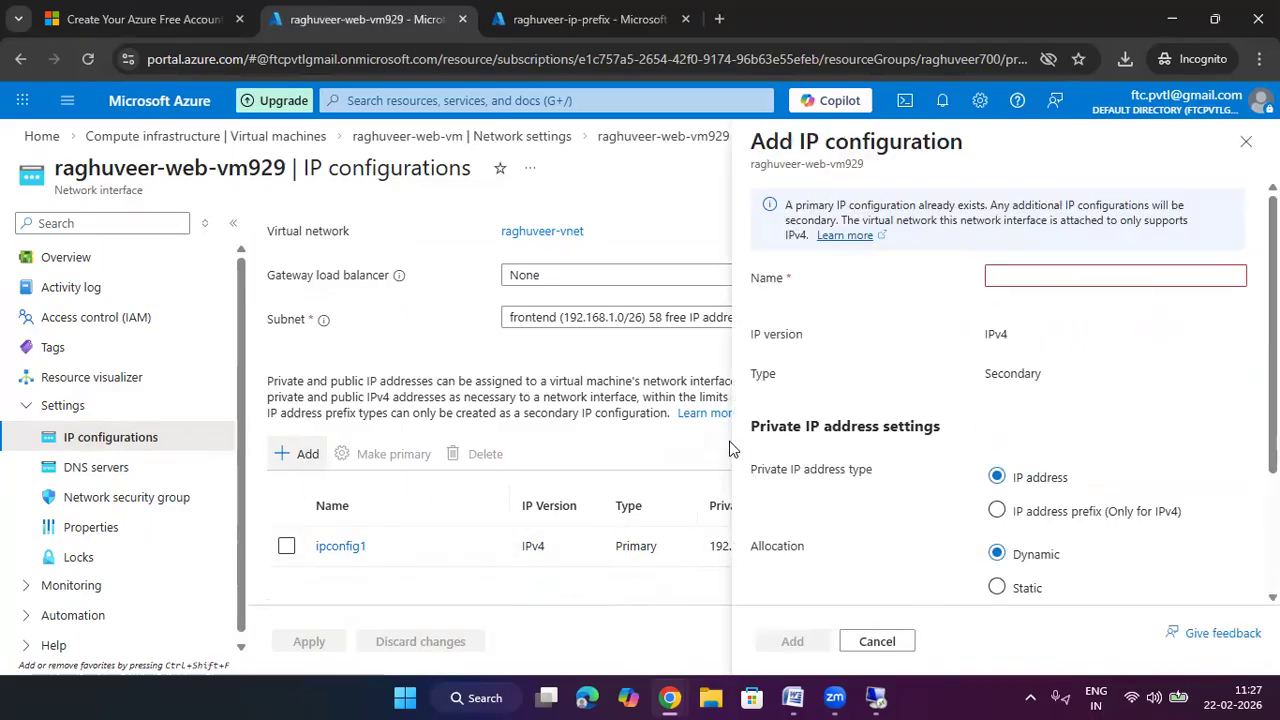
pyautogui.click(1021, 281)
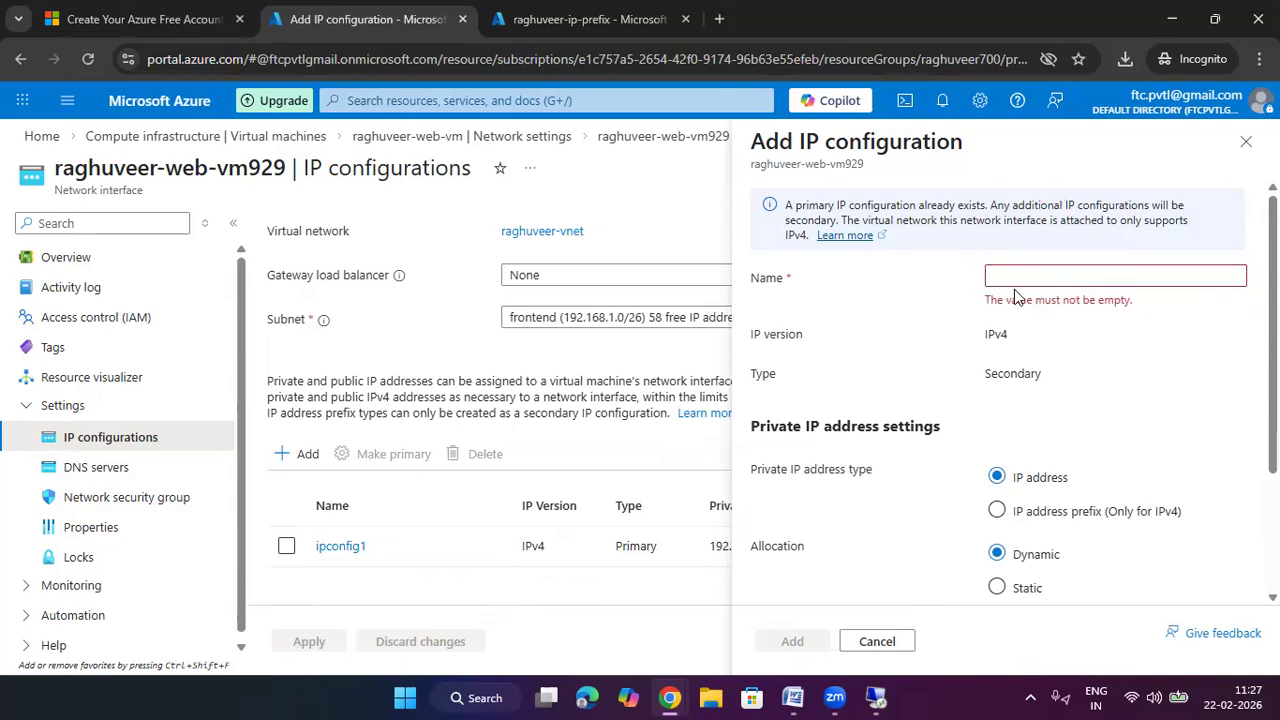
pyautogui.click(1246, 141)
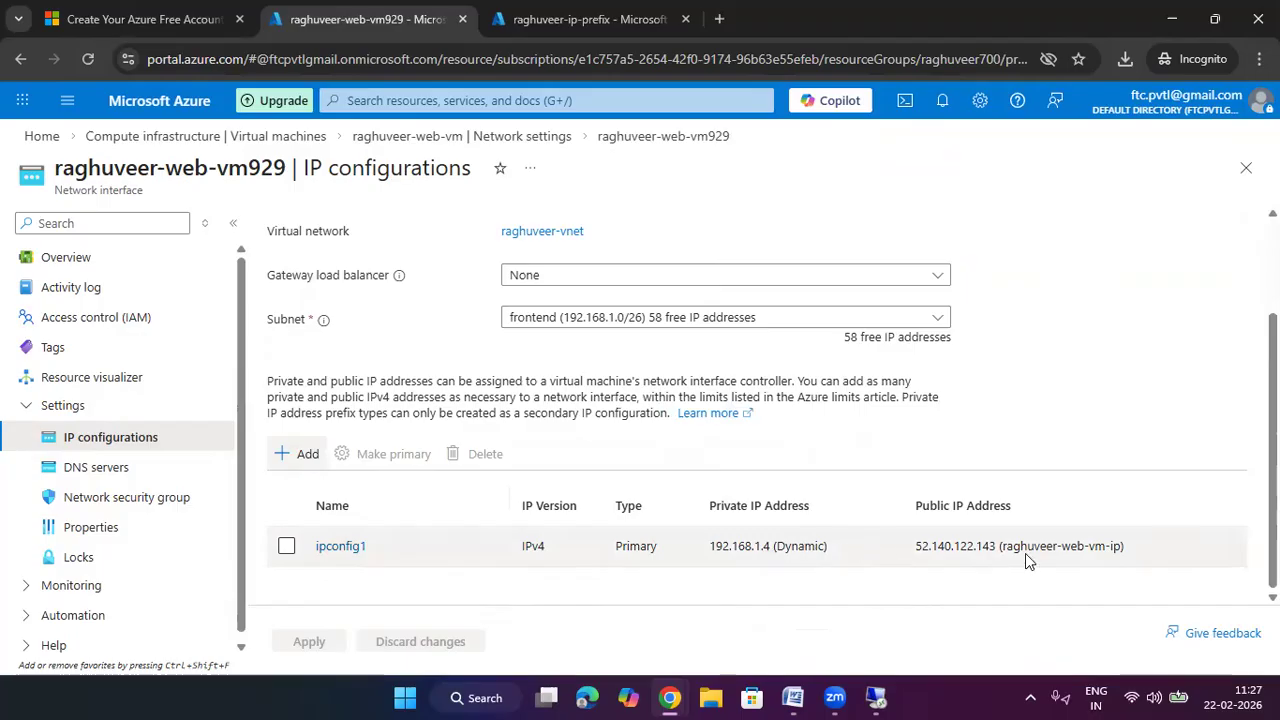
pyautogui.click(343, 545)
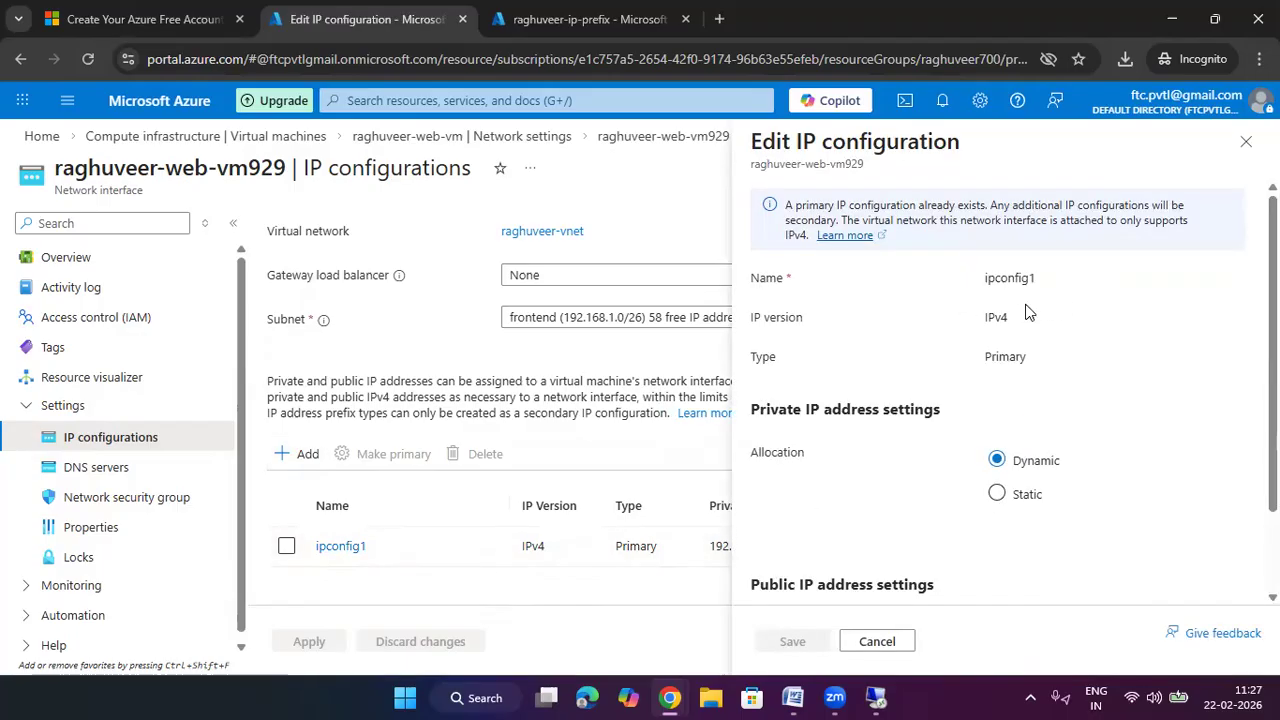
pyautogui.moveTo(1059, 290); pyautogui.dragTo(931, 288)
pyautogui.moveTo(1029, 330); pyautogui.dragTo(970, 332)
pyautogui.moveTo(1069, 372); pyautogui.dragTo(980, 358)
pyautogui.scroll(-1, 1012, 552)
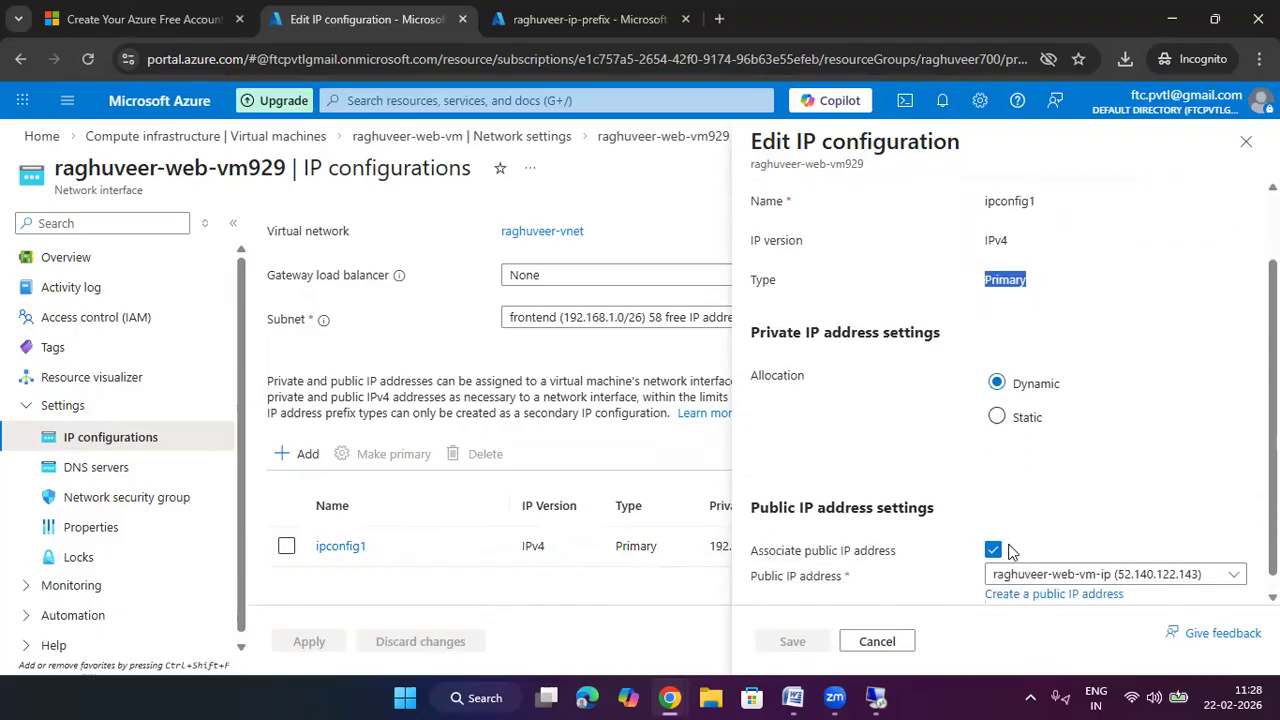
pyautogui.click(1063, 549)
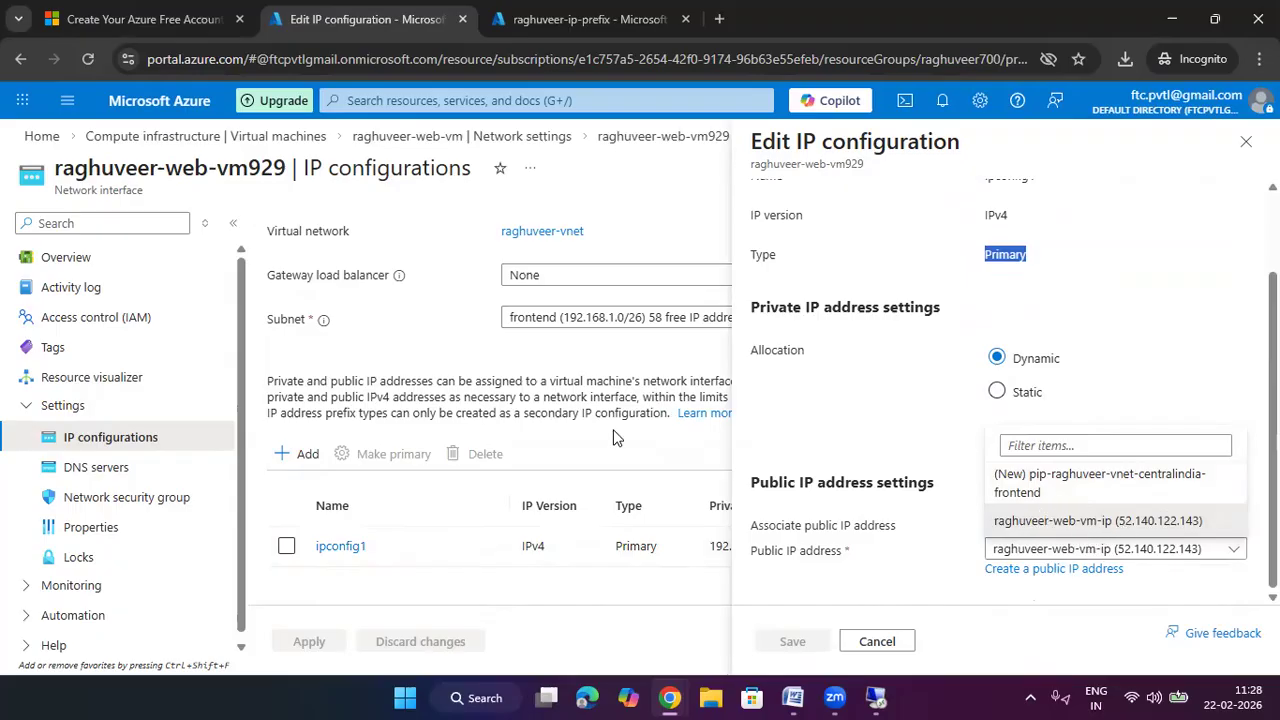
pyautogui.click(1245, 141)
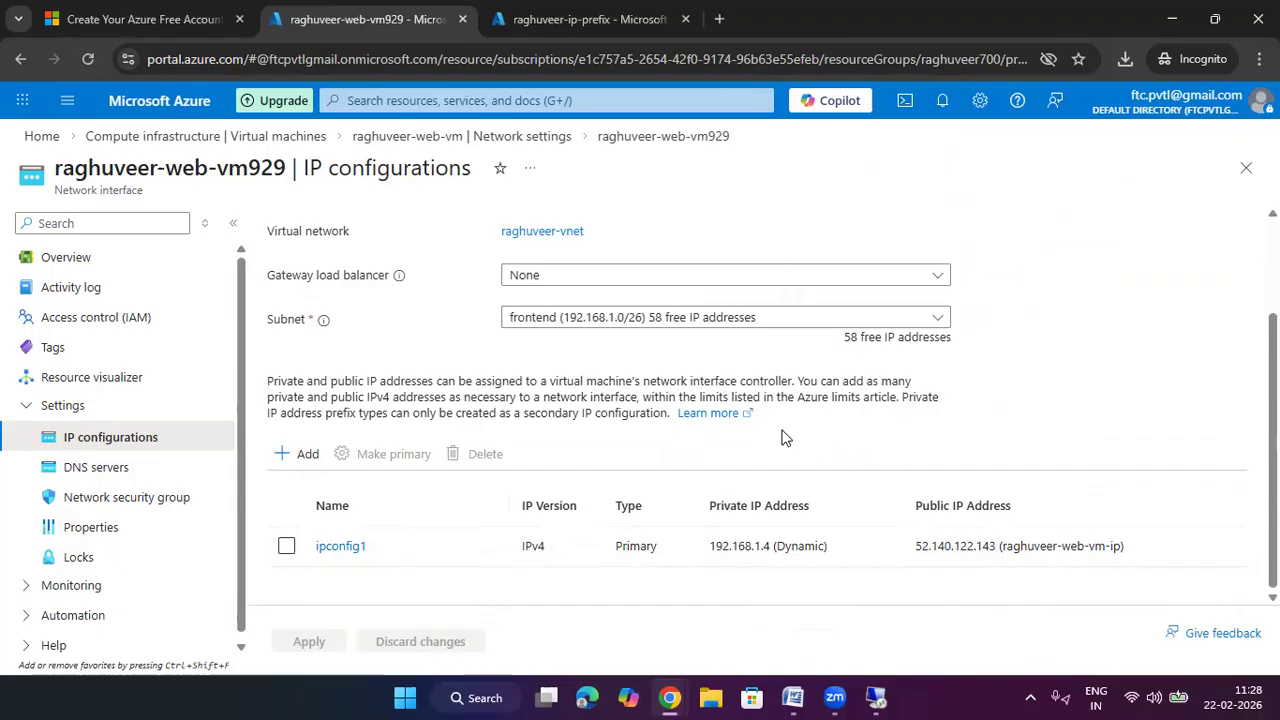
pyautogui.scroll(2, 785, 437)
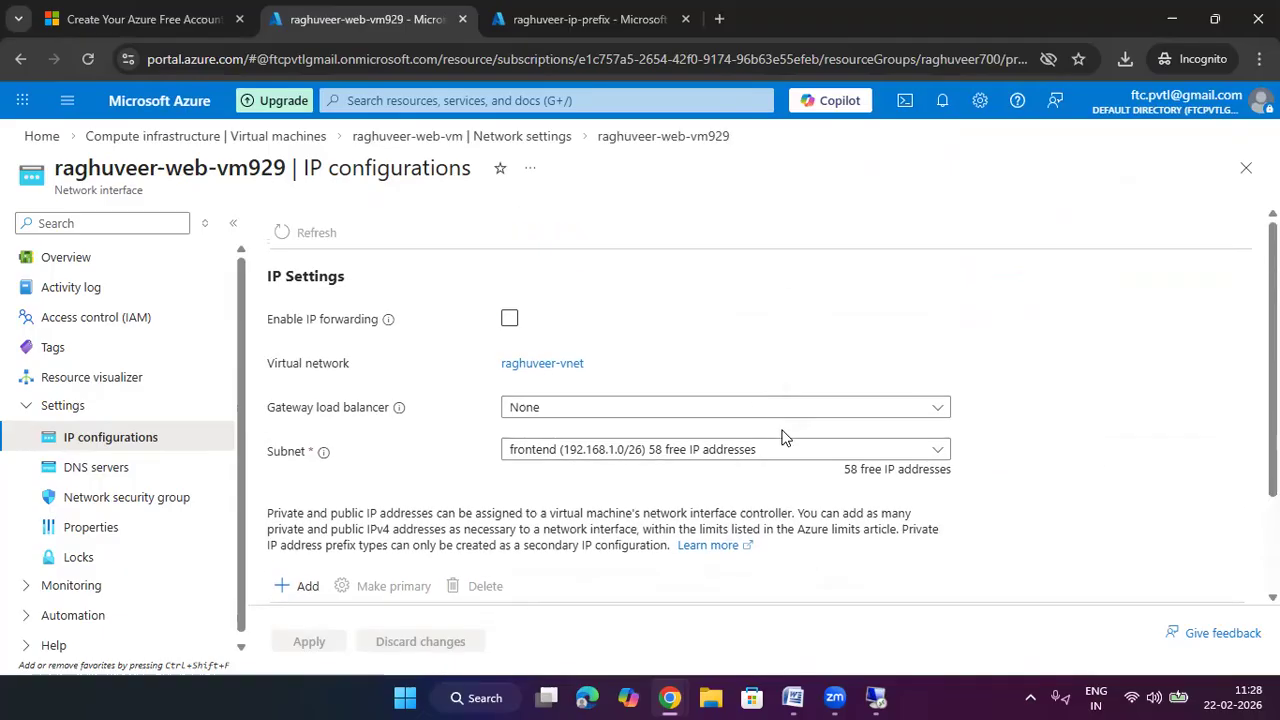
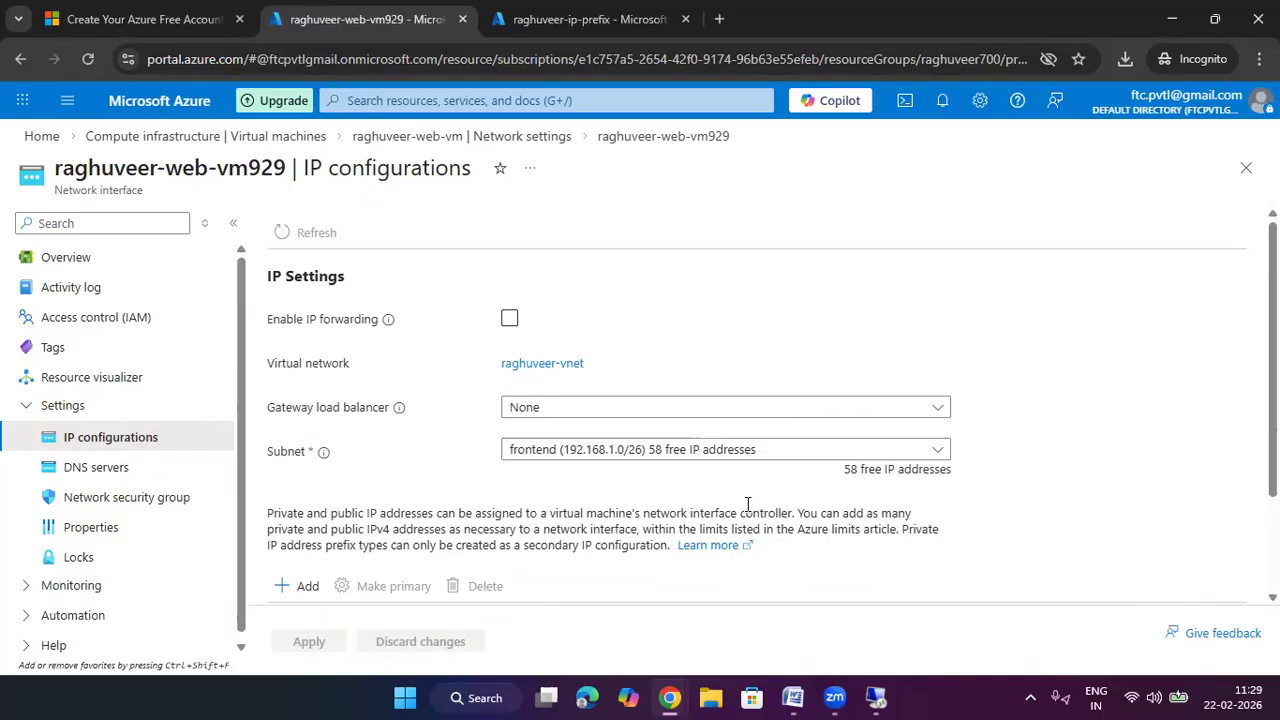
# Set raghuveer-web-vm929's DNS servers to Custom, then return to the portal home page
pyautogui.click(100, 467)
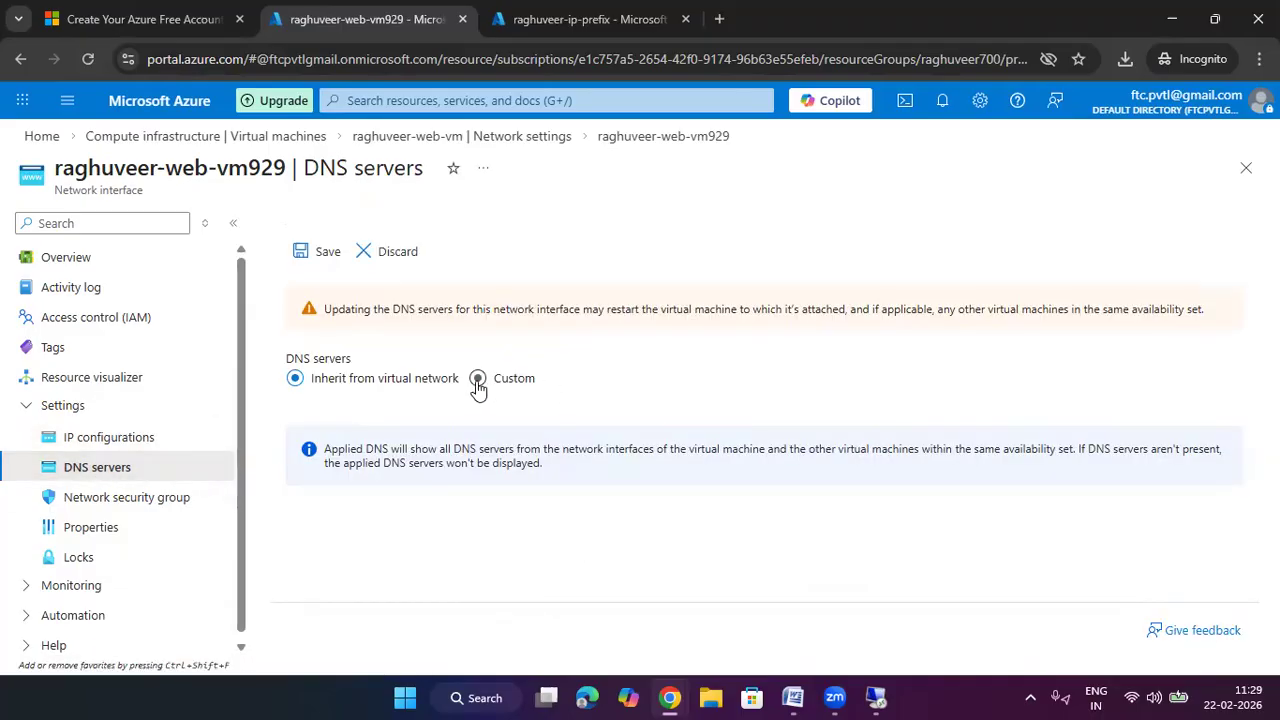
pyautogui.click(480, 381)
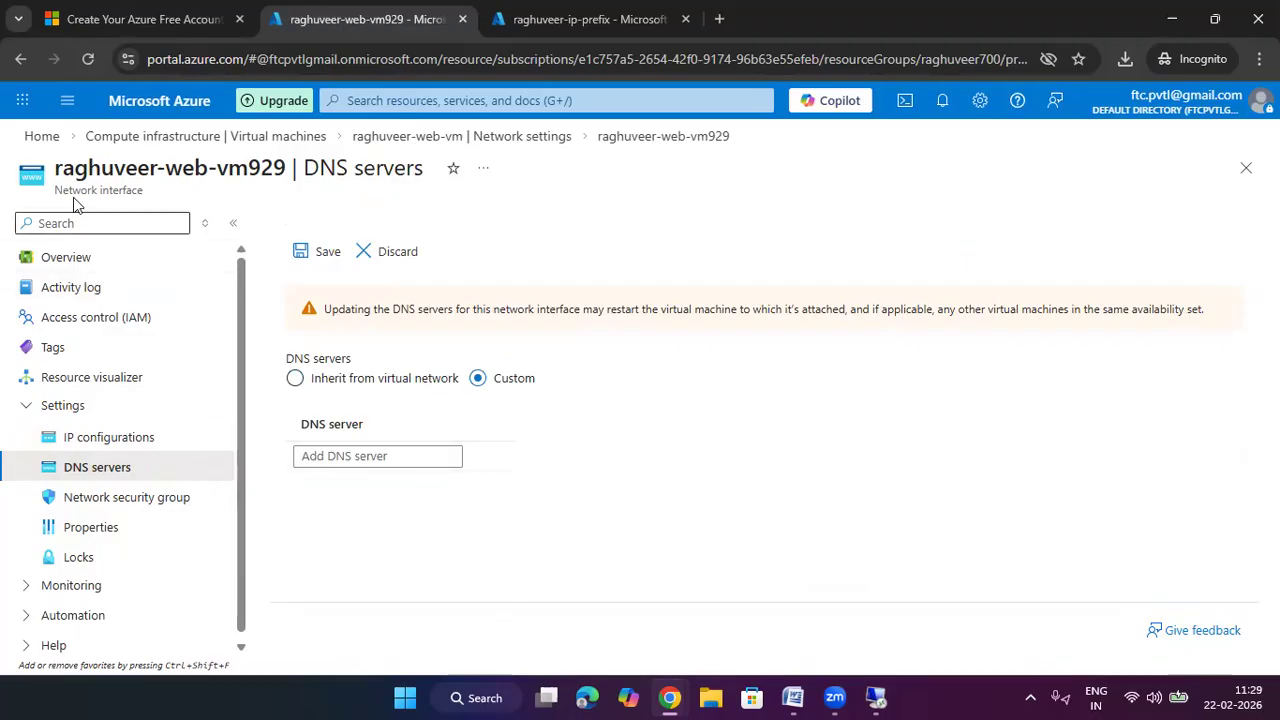
pyautogui.click(41, 136)
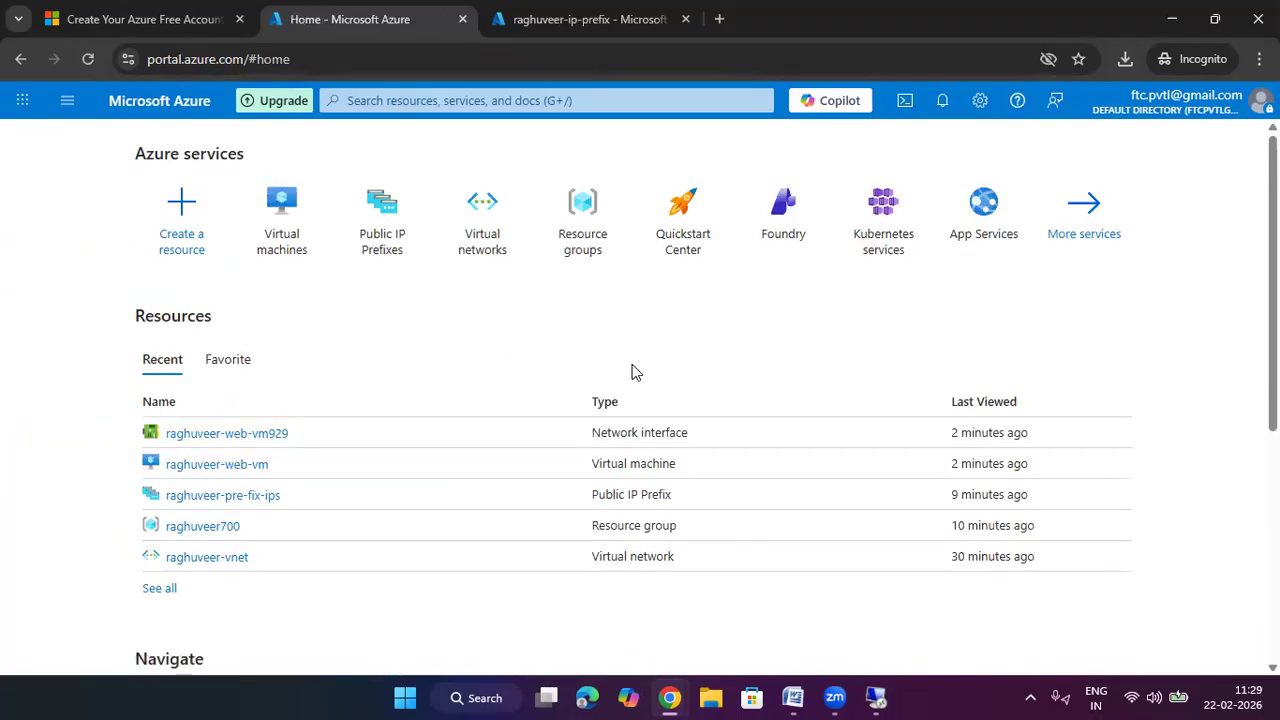
# Delete resource group raghuveer700 with VM force delete enabled, confirming with the pasted group name
pyautogui.click(586, 198)
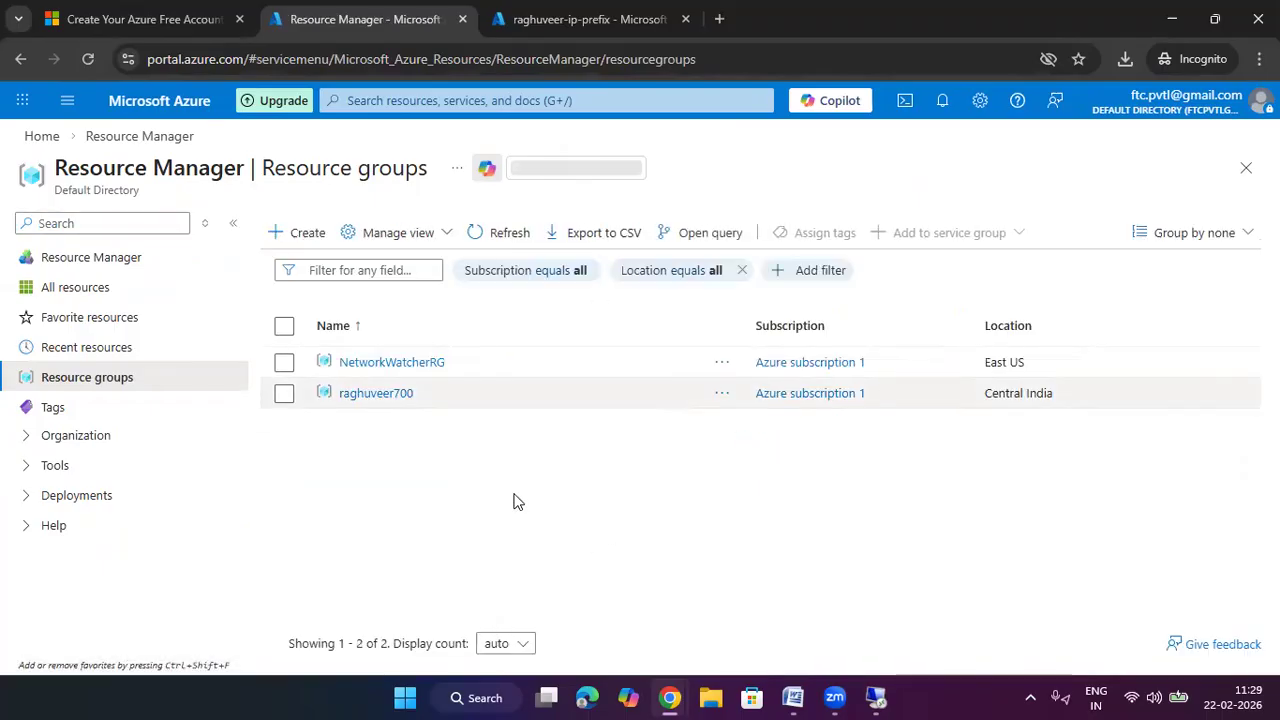
pyautogui.click(390, 394)
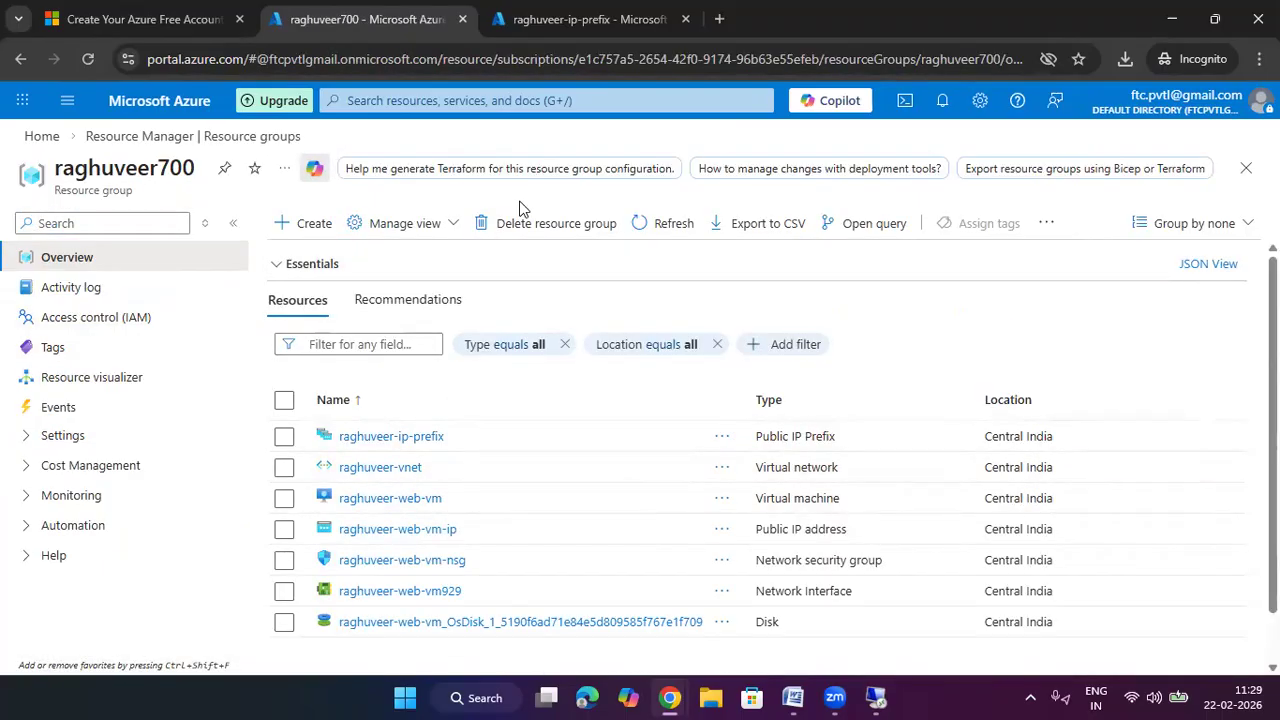
pyautogui.click(530, 223)
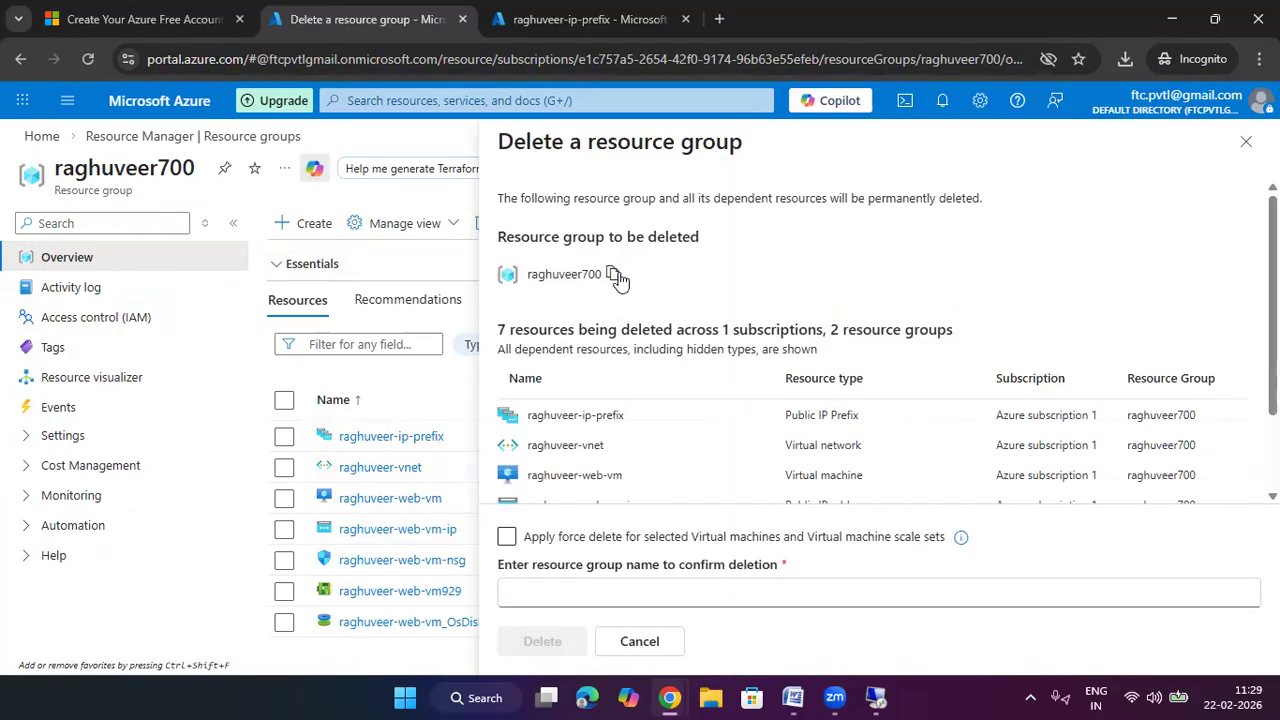
pyautogui.click(507, 536)
pyautogui.click(597, 584)
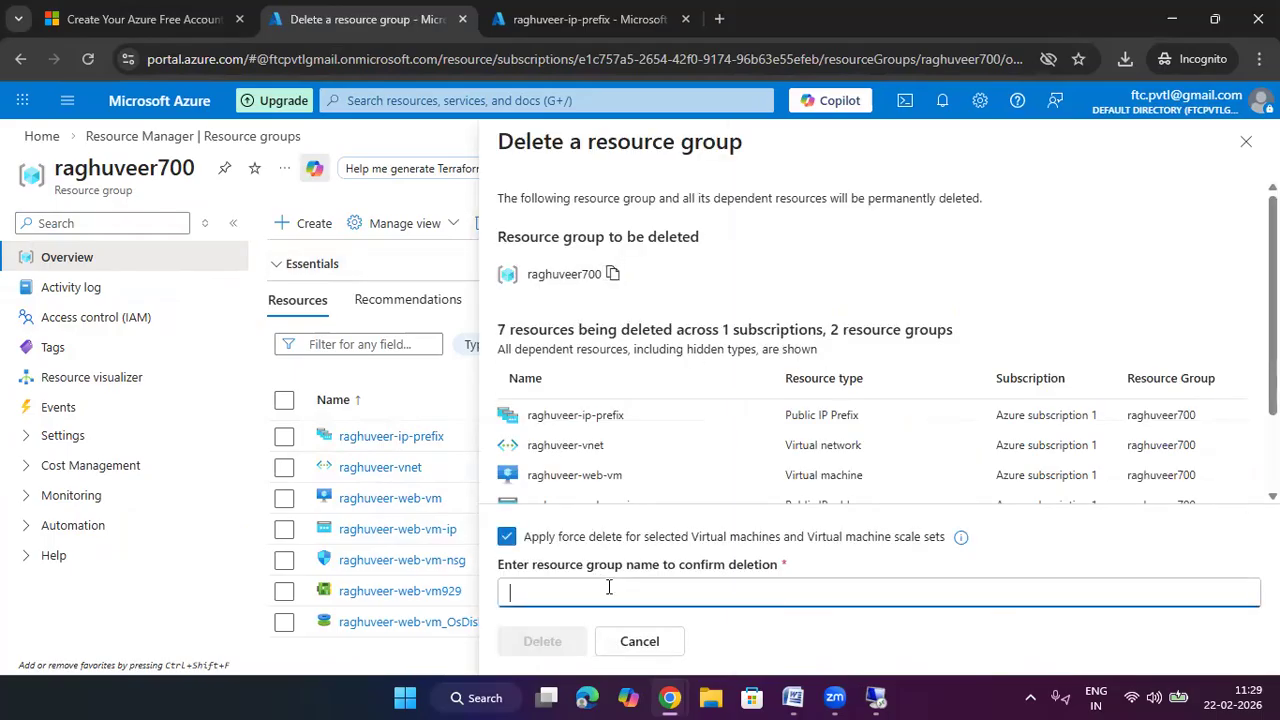
pyautogui.write('raghuveer700')
pyautogui.click(583, 641)
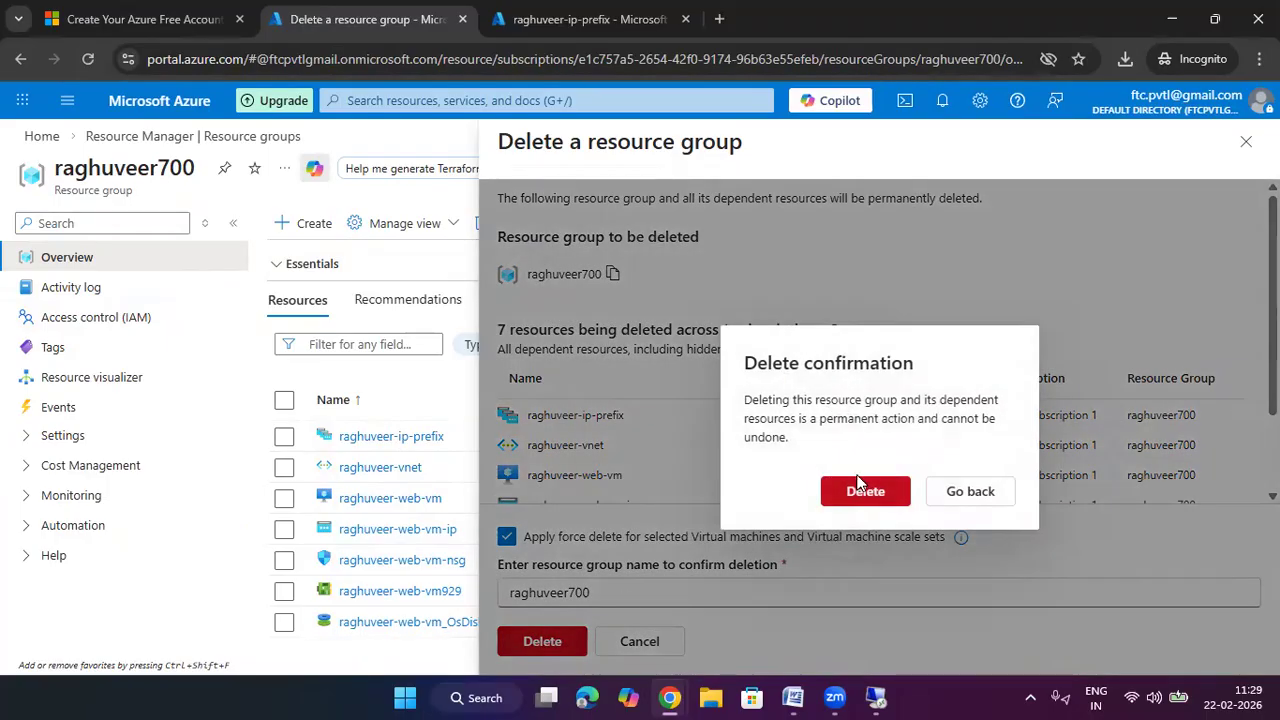
pyautogui.click(864, 490)
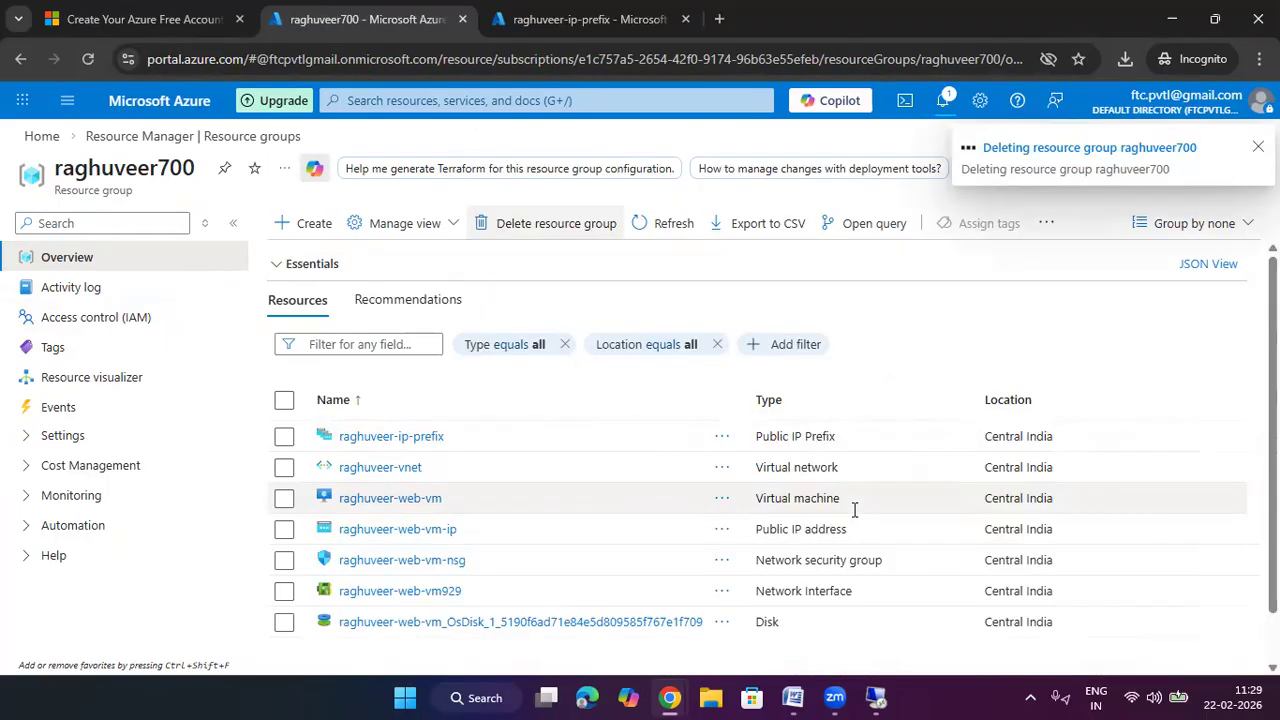